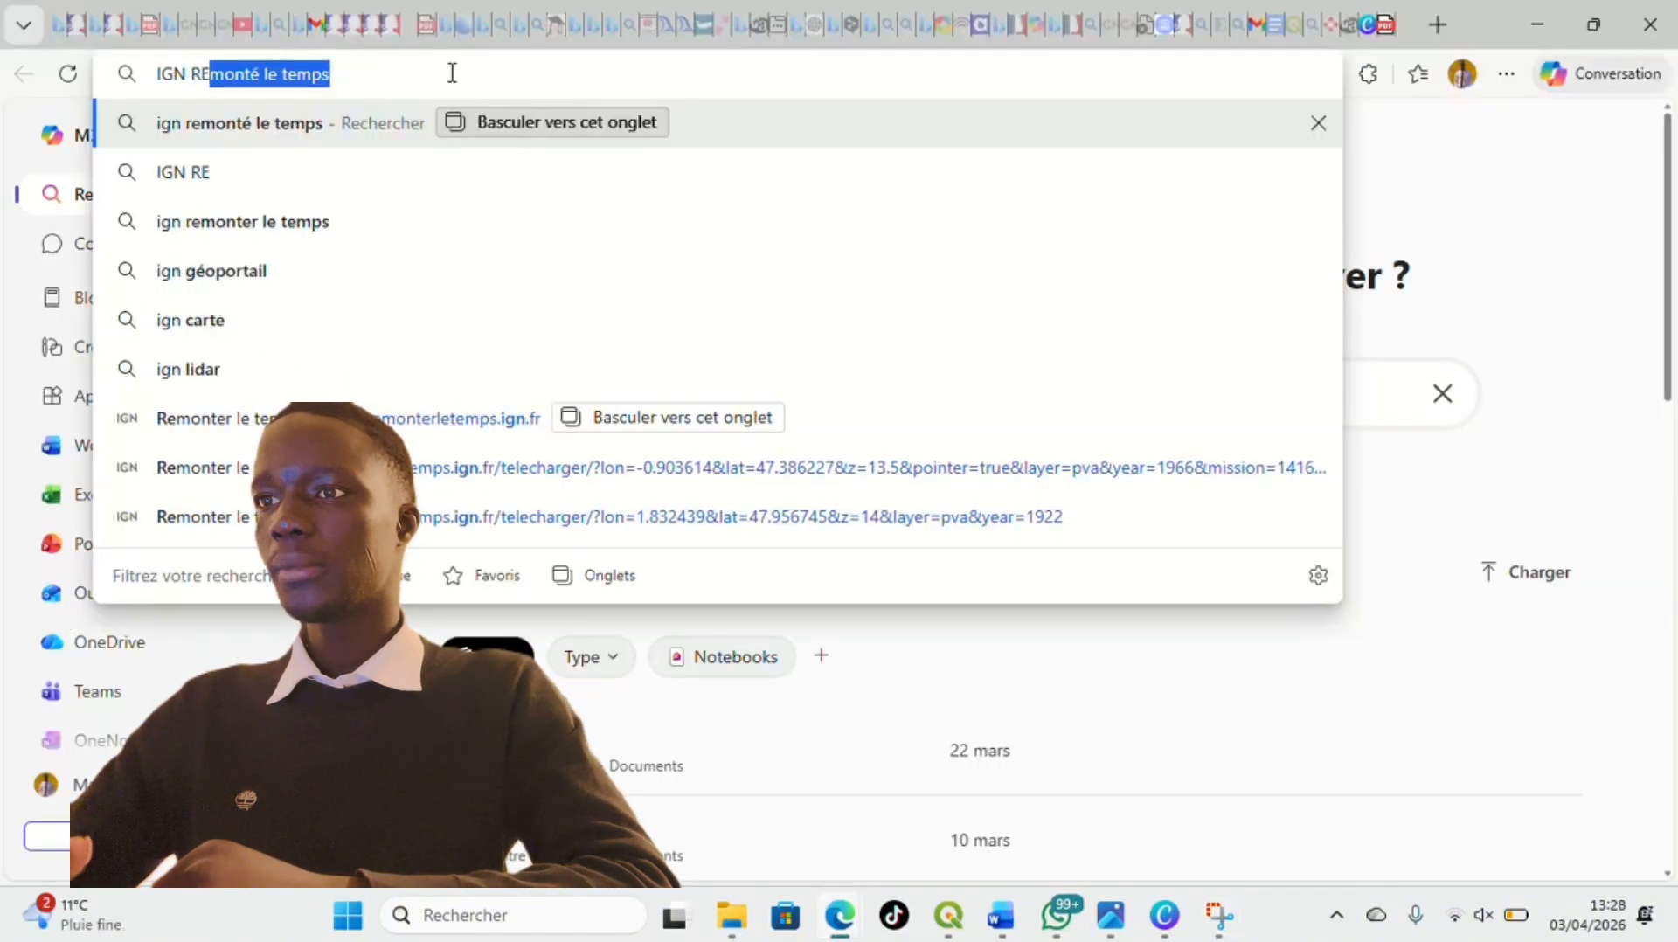
# Search the web for "IGN REMONT2 LE TEMPS" and open the Remonter le temps site from the results
pyautogui.write('MONT2')
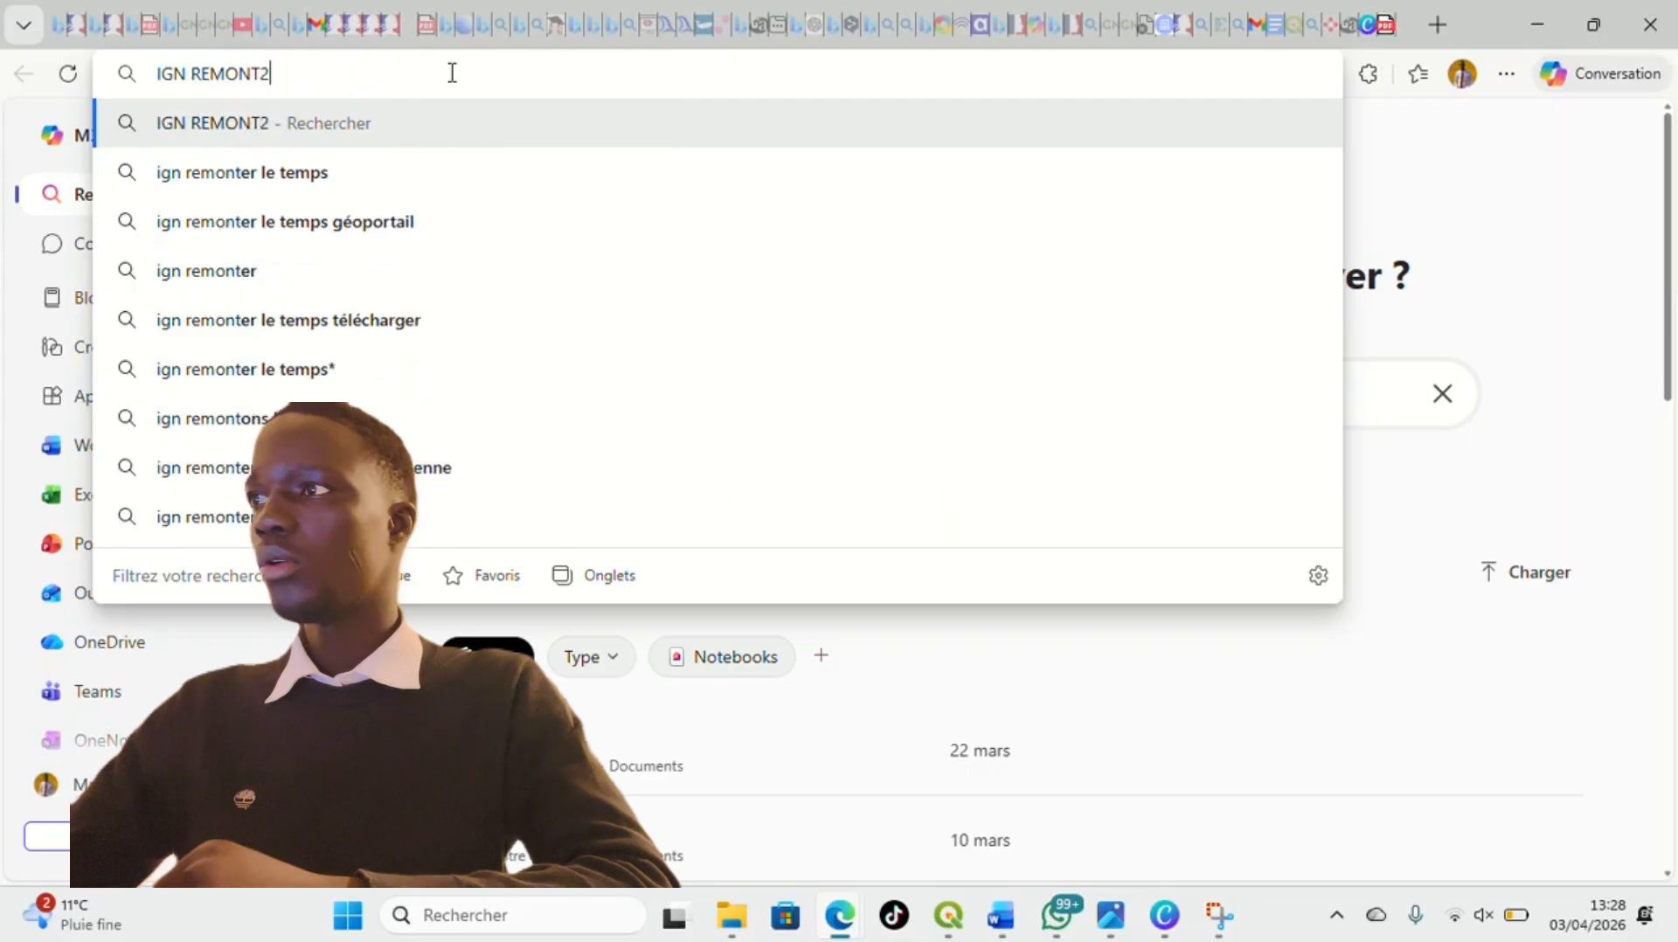
pyautogui.write(' LE TEMPS')
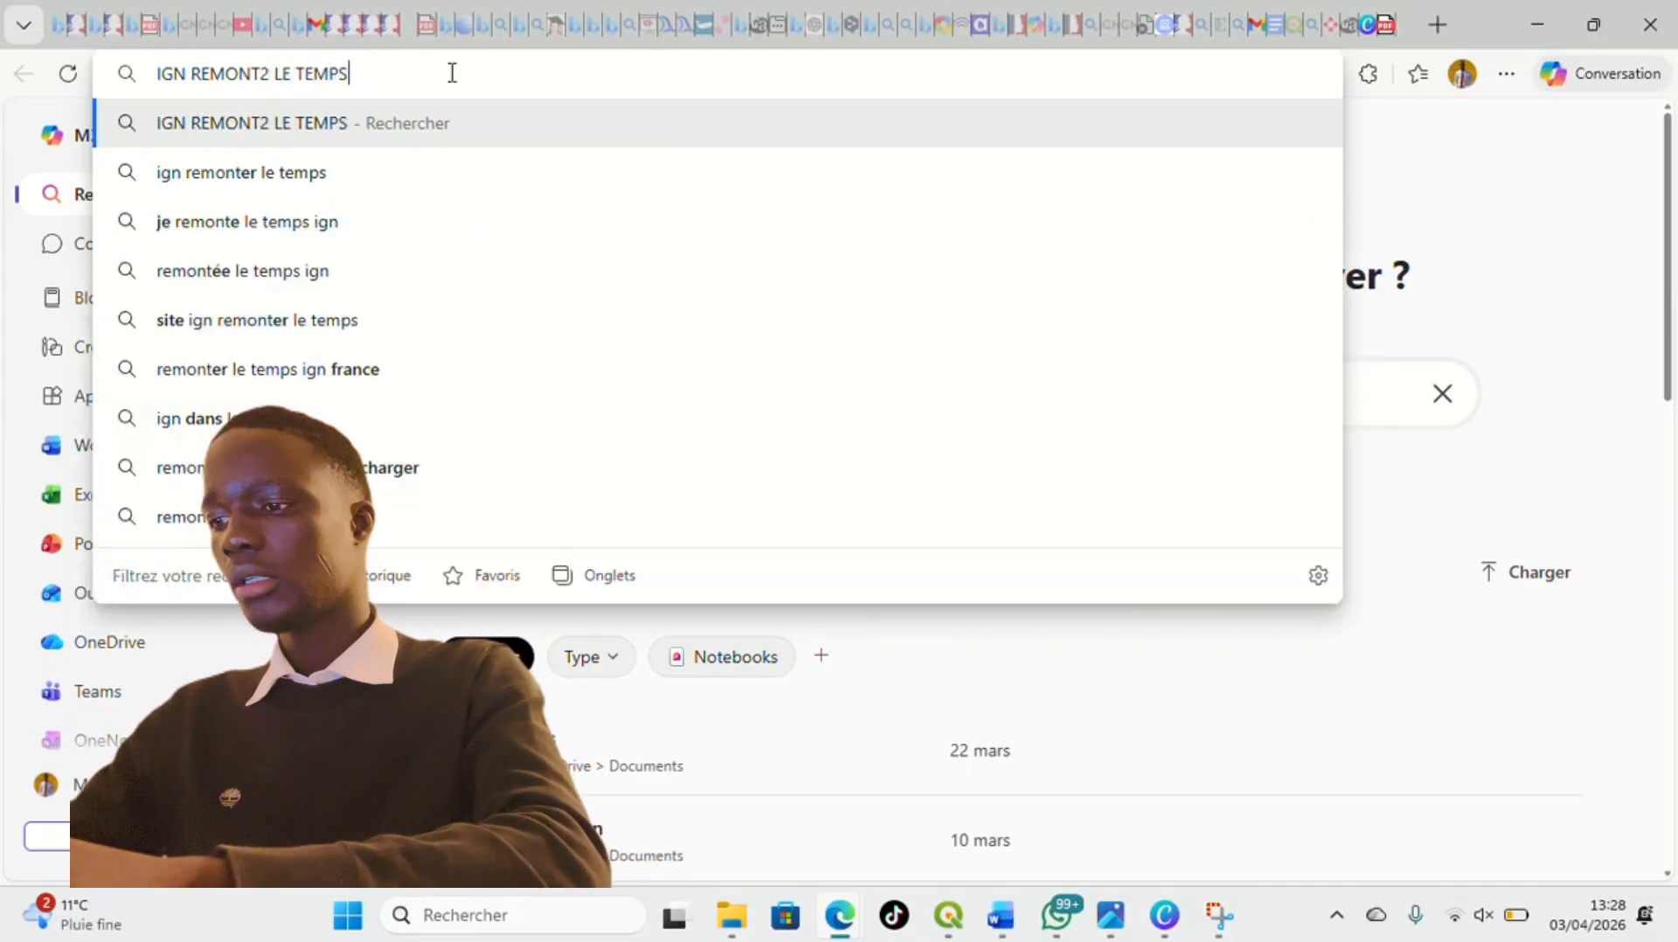
pyautogui.press('Return')
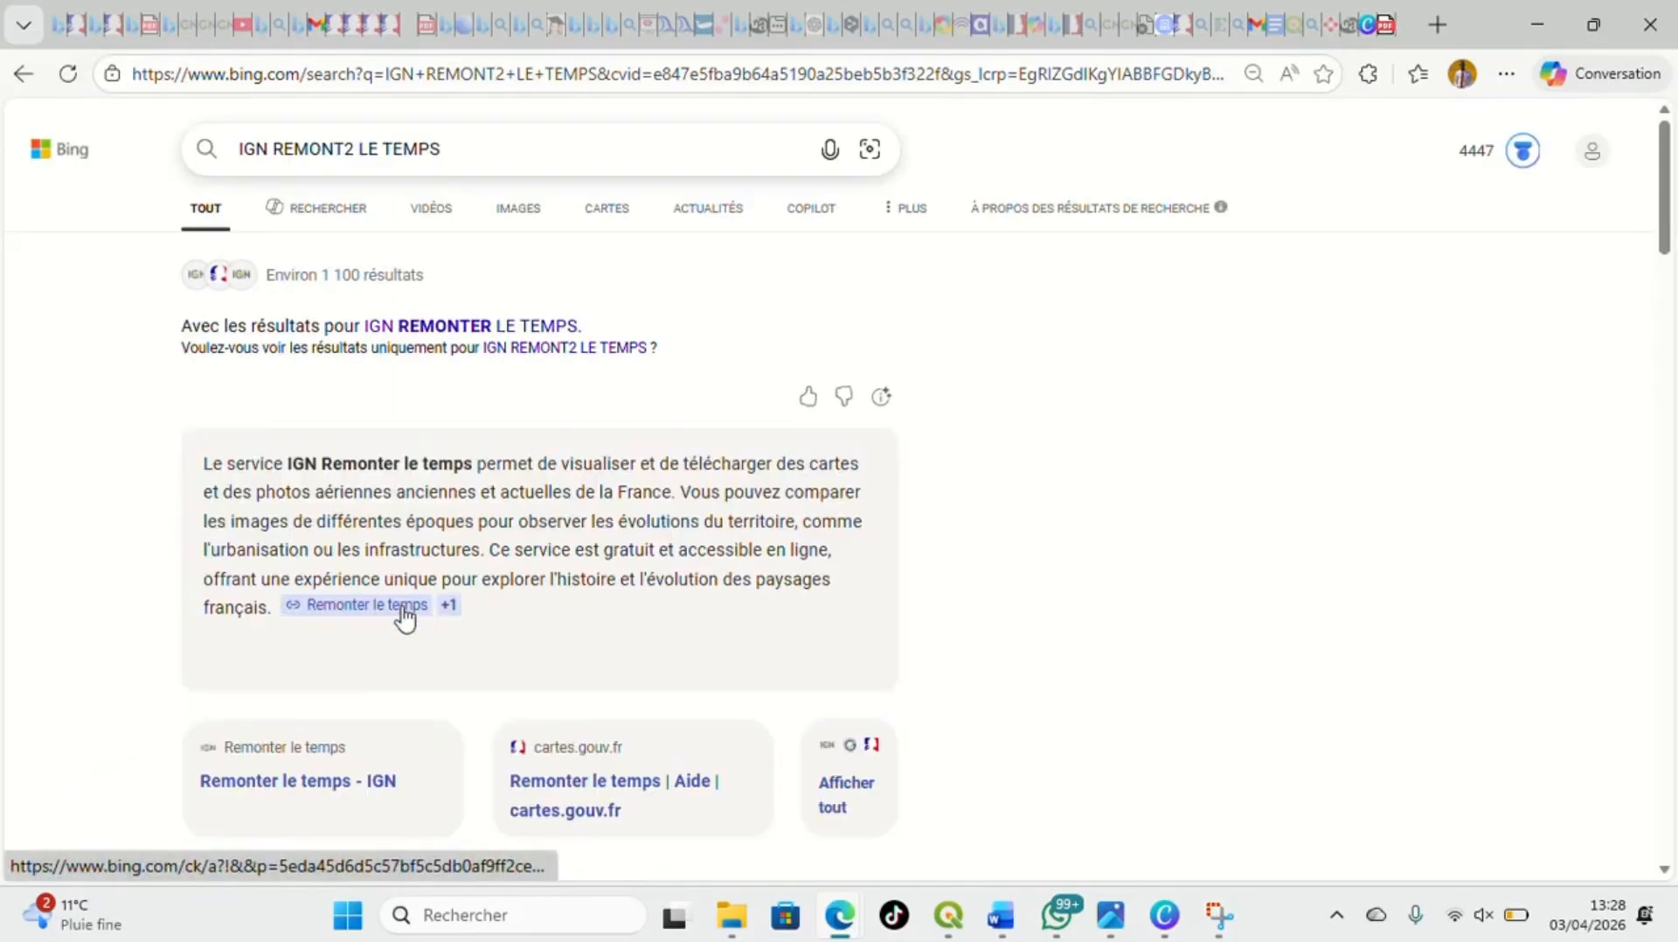
pyautogui.scroll(-2, 405, 617)
pyautogui.click(402, 617)
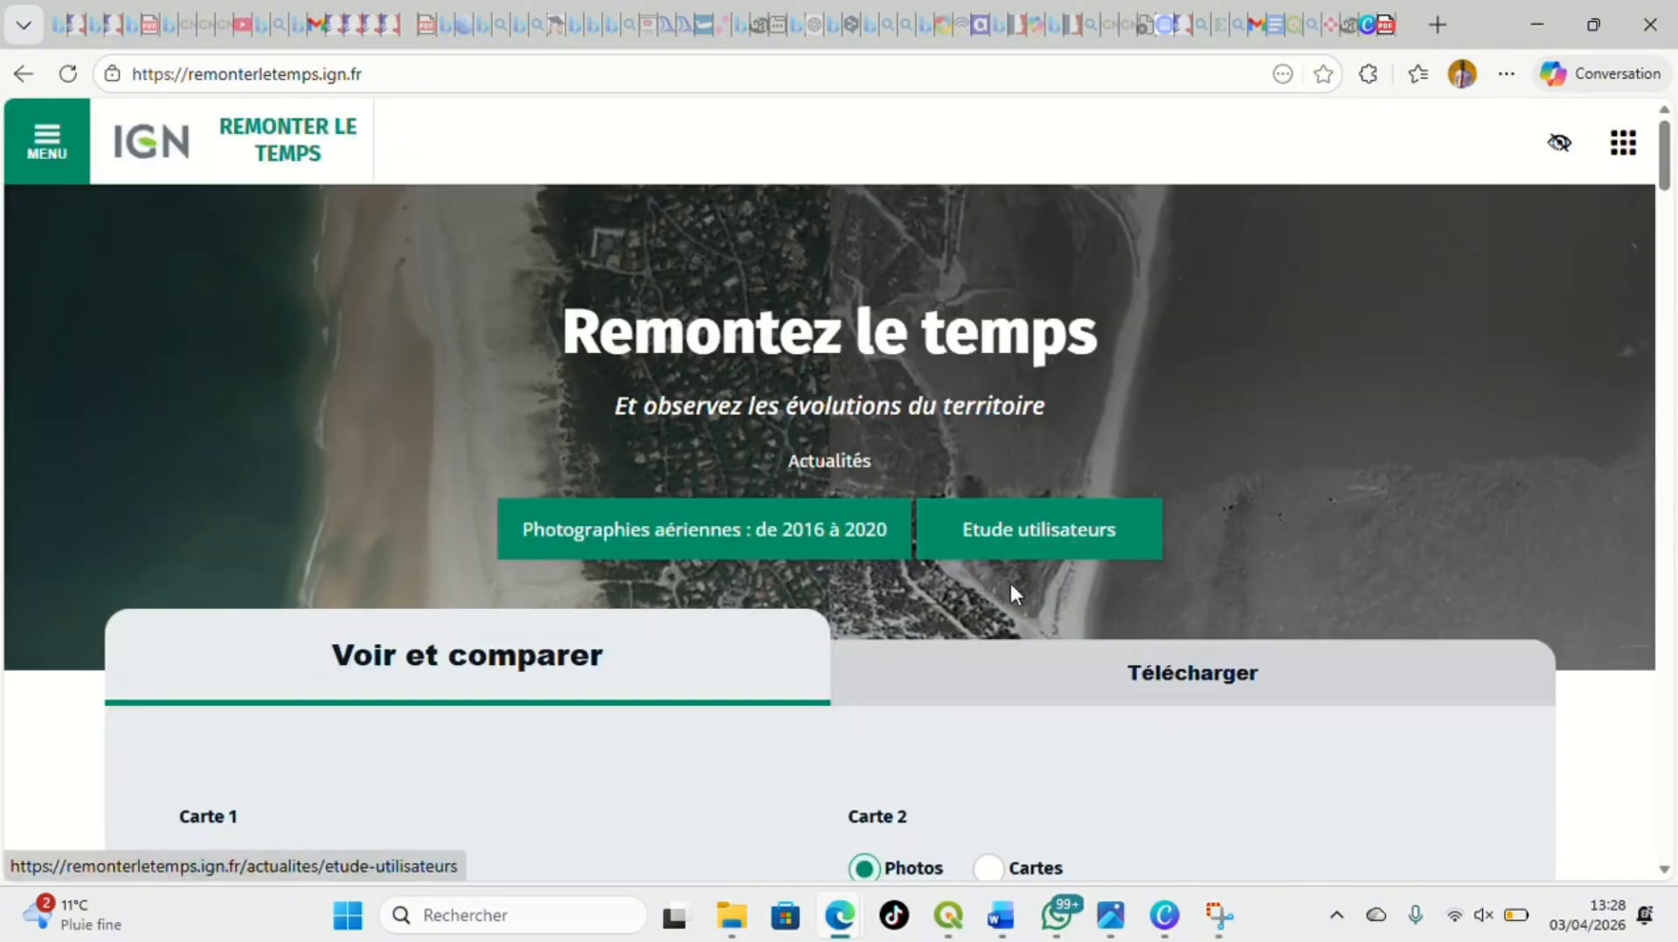
# In the site's download section, set the aerial photo search location to Montjean-sur-Loire, 49110 Mauges-sur-Loire
pyautogui.click(1064, 677)
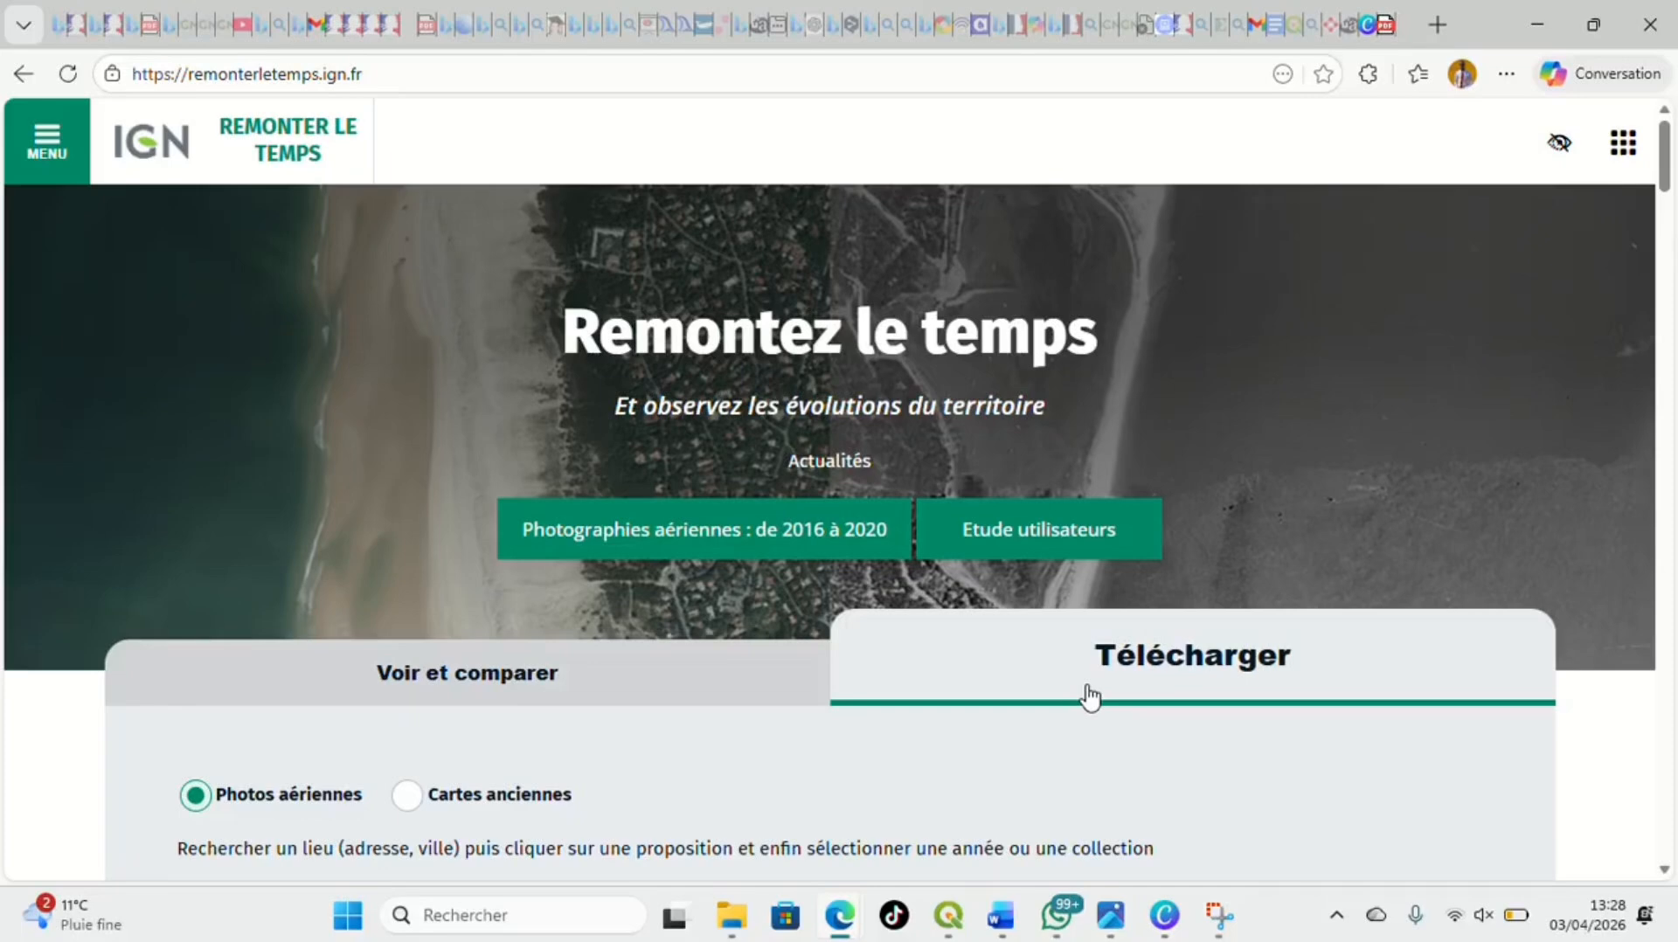
pyautogui.scroll(-6, 1092, 695)
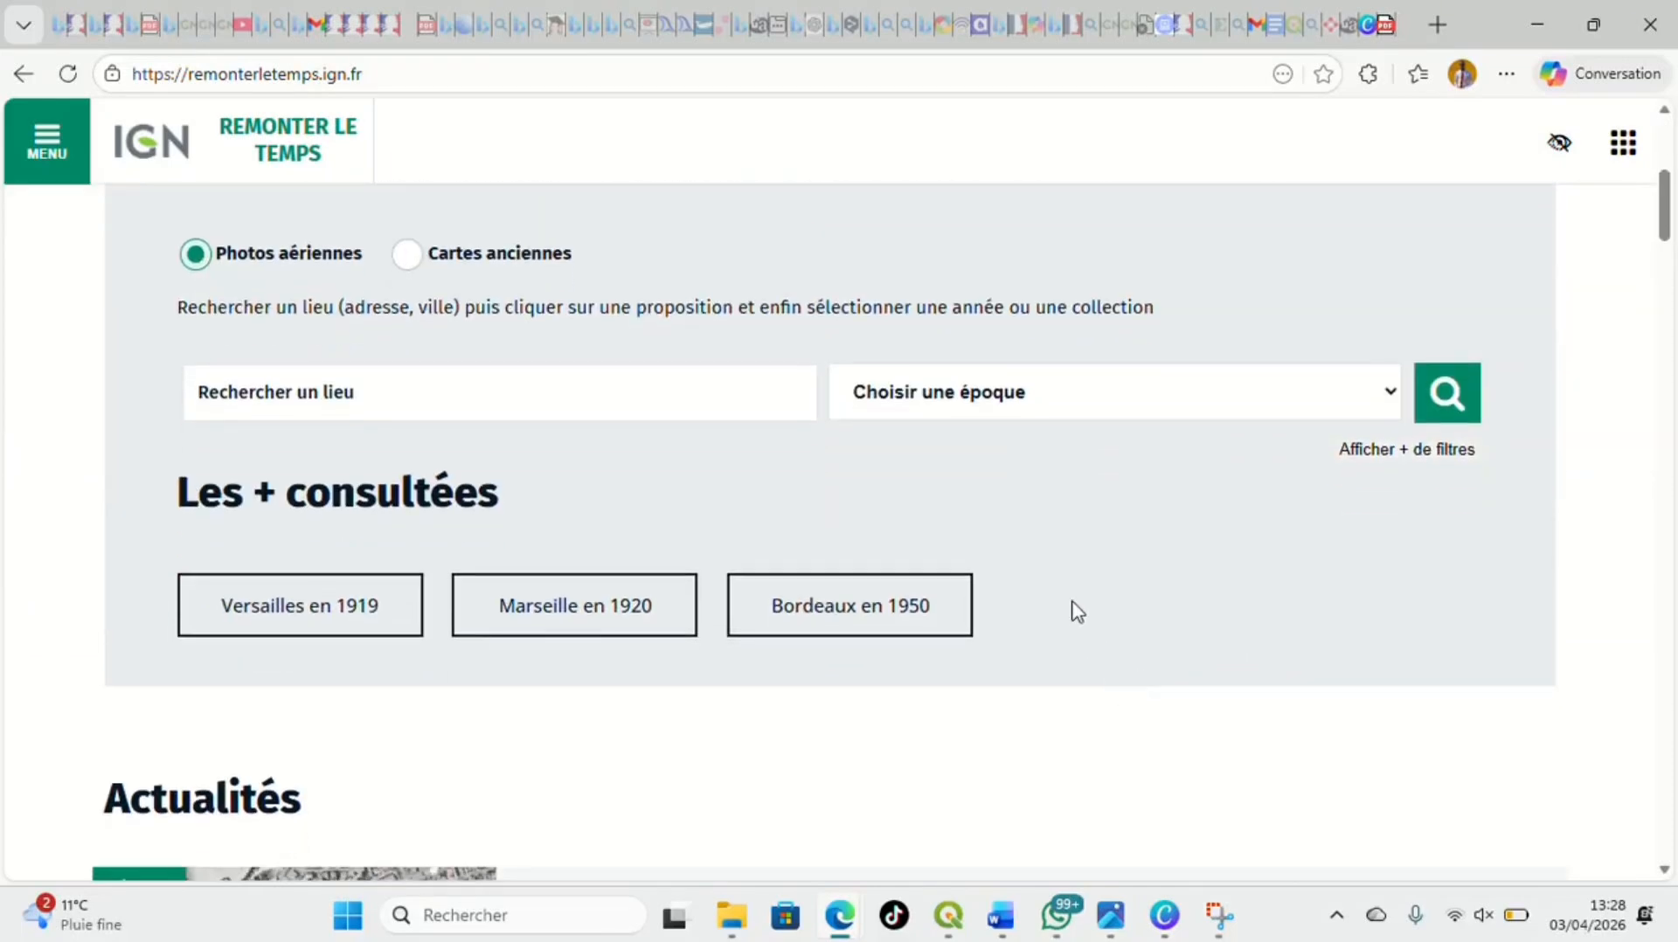
pyautogui.click(657, 408)
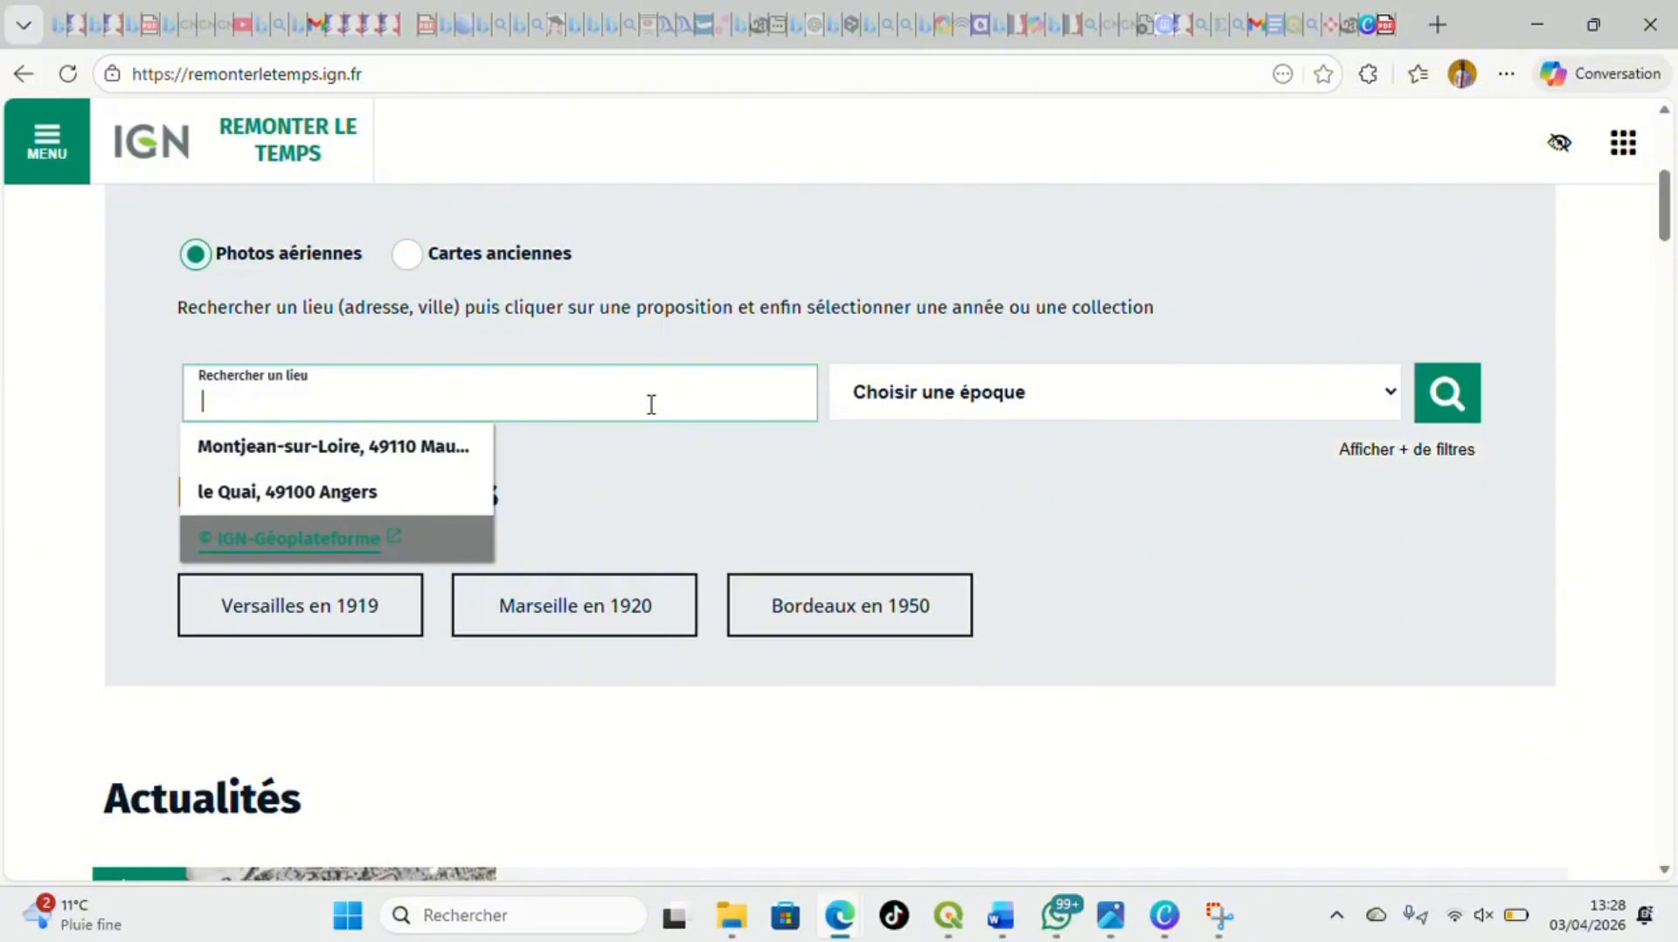
pyautogui.click(397, 476)
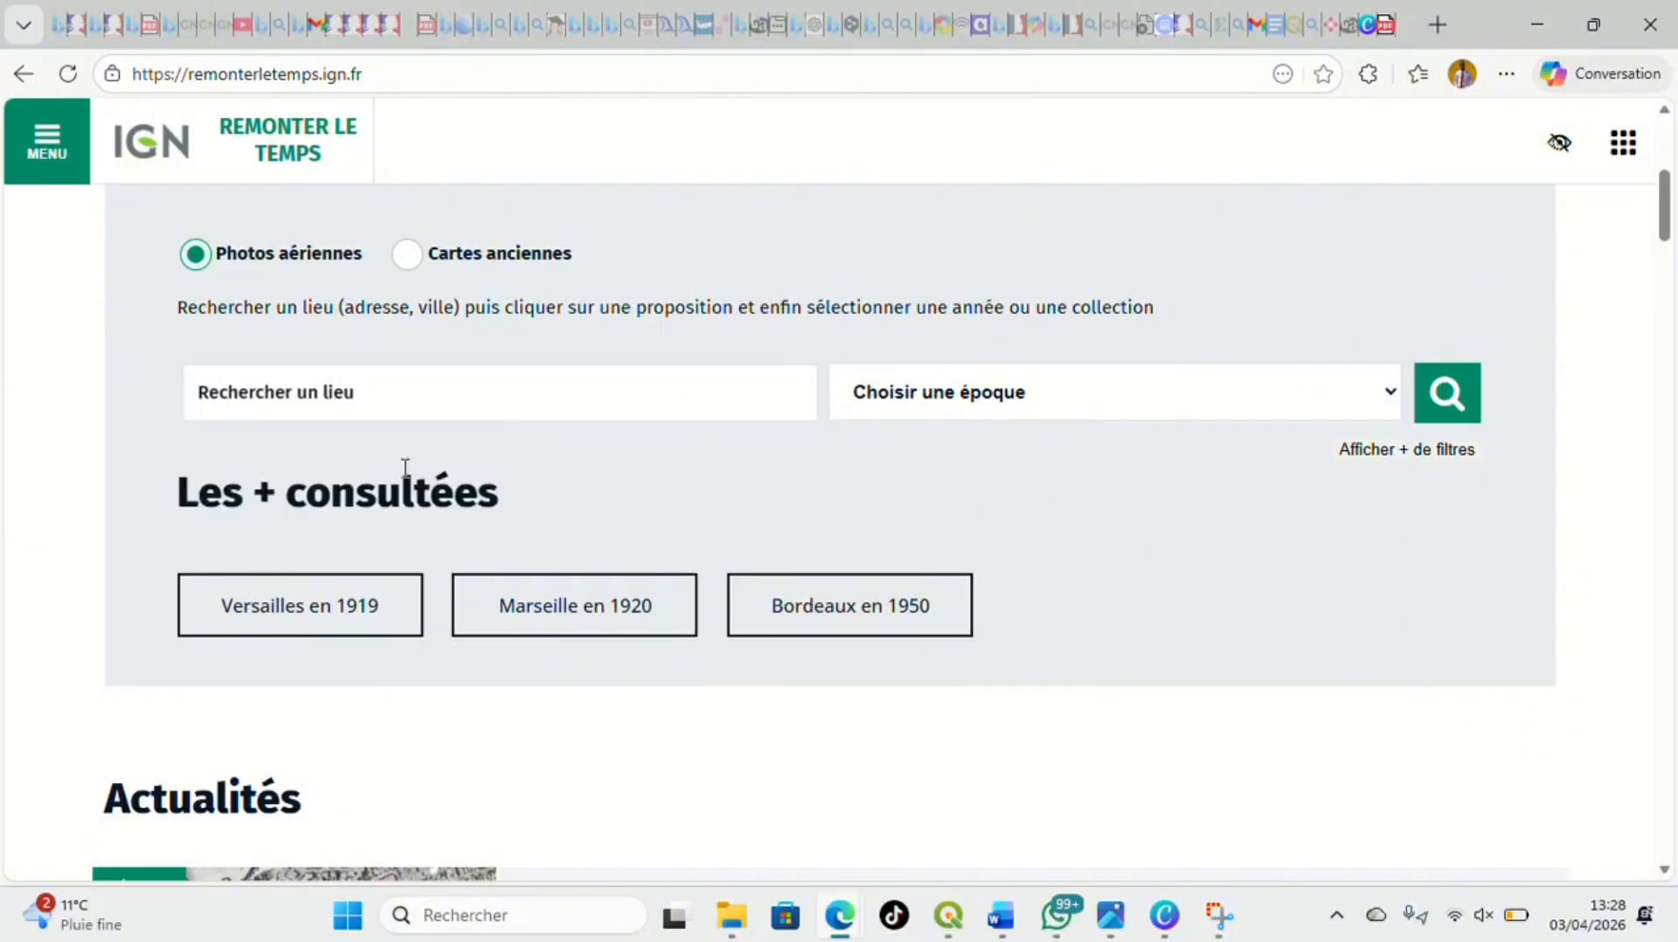
pyautogui.click(382, 394)
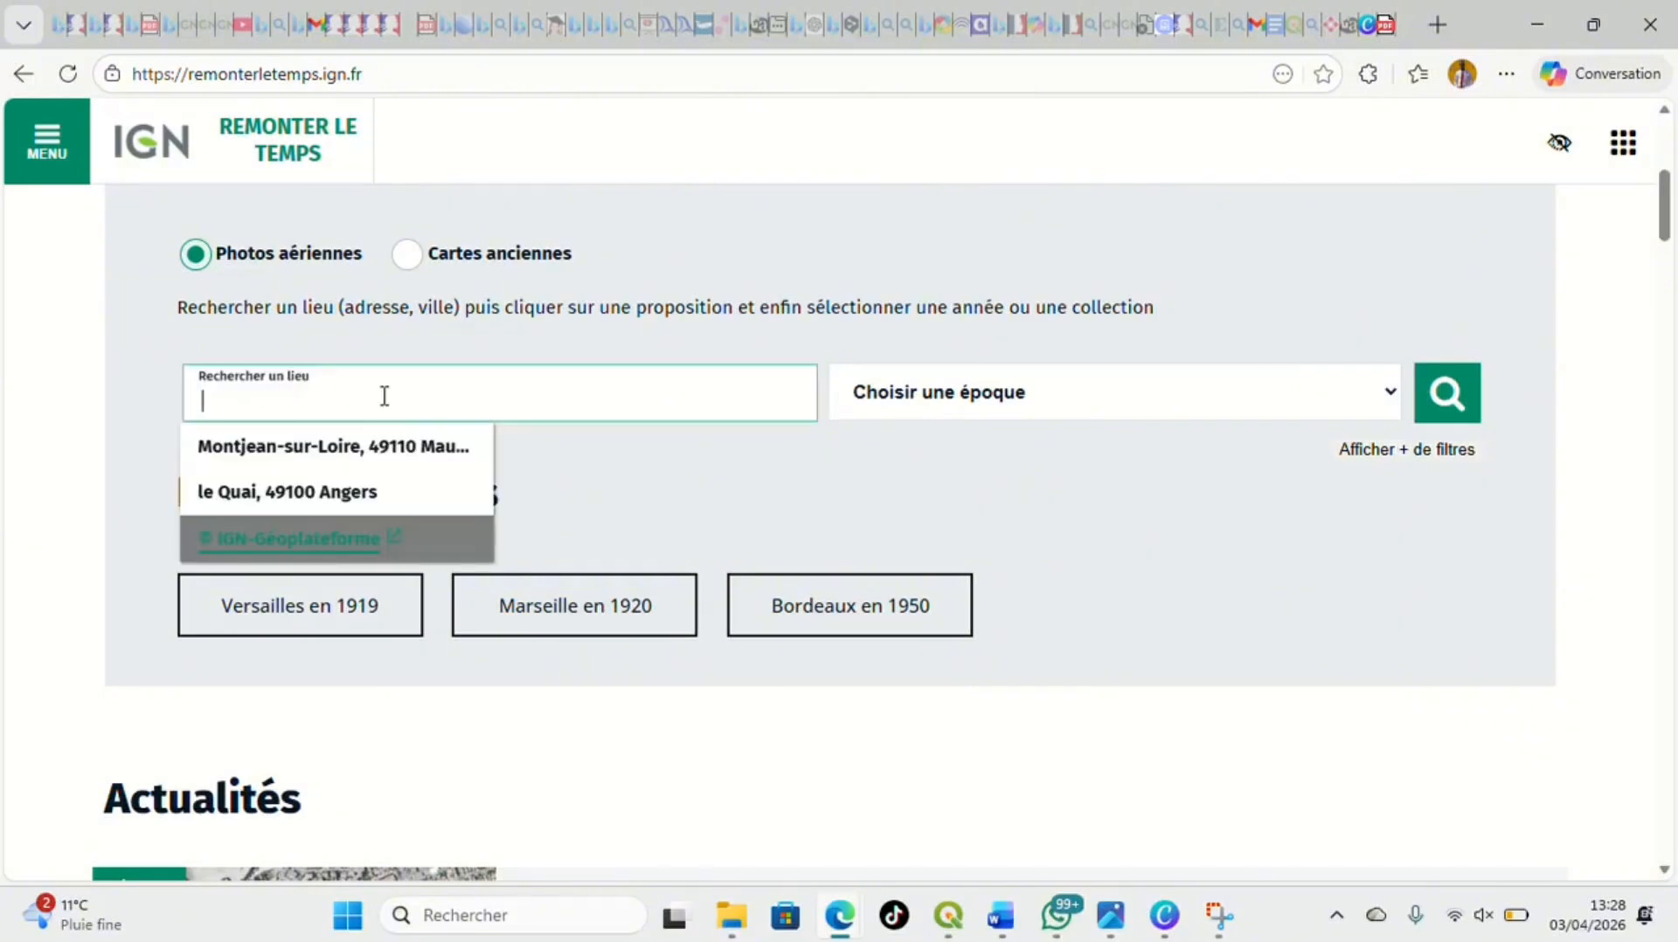
pyautogui.click(381, 462)
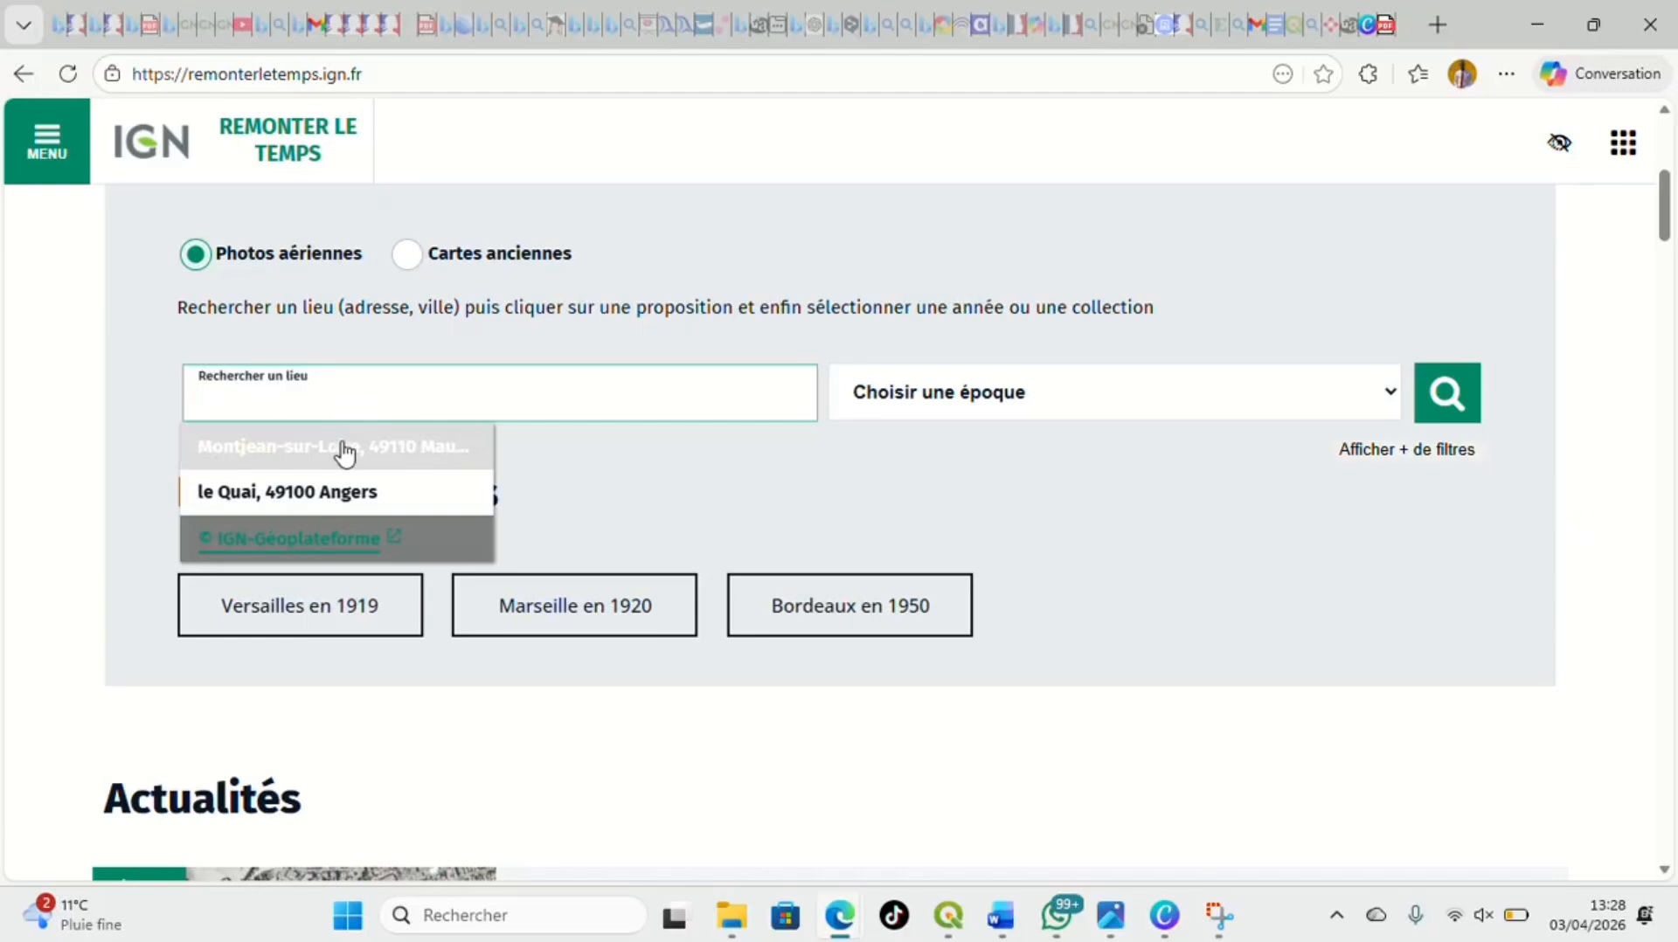
pyautogui.click(345, 449)
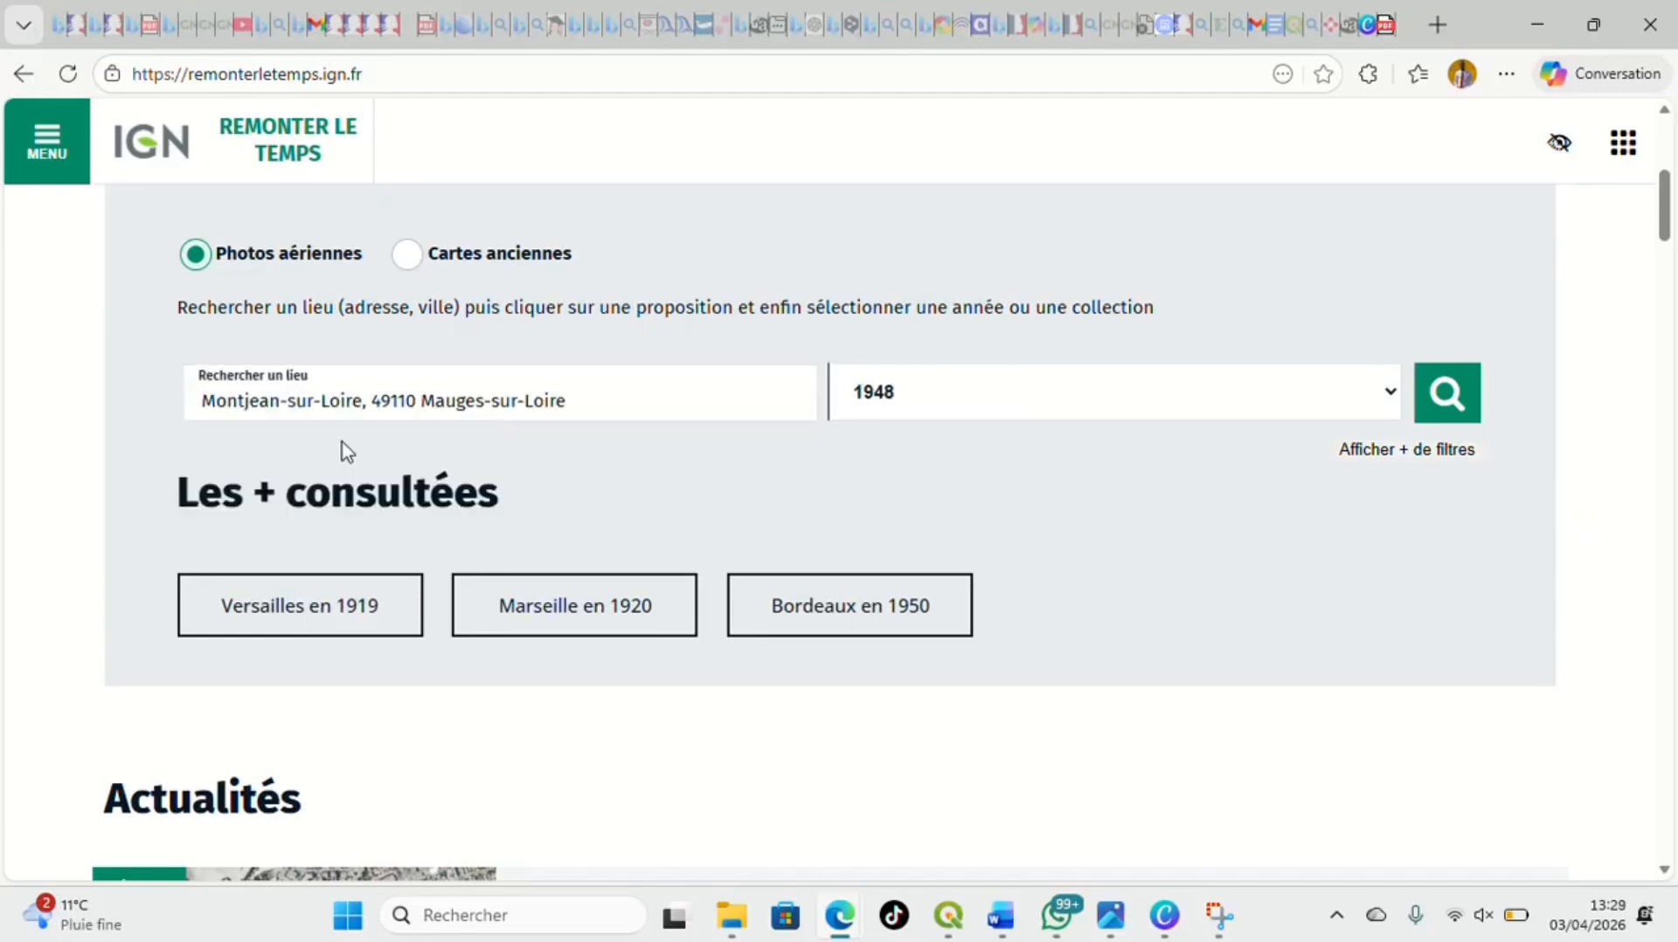
# Search the aerial photos for 1966 and display the photo points of mission 1416-0033 on the map
pyautogui.click(1388, 395)
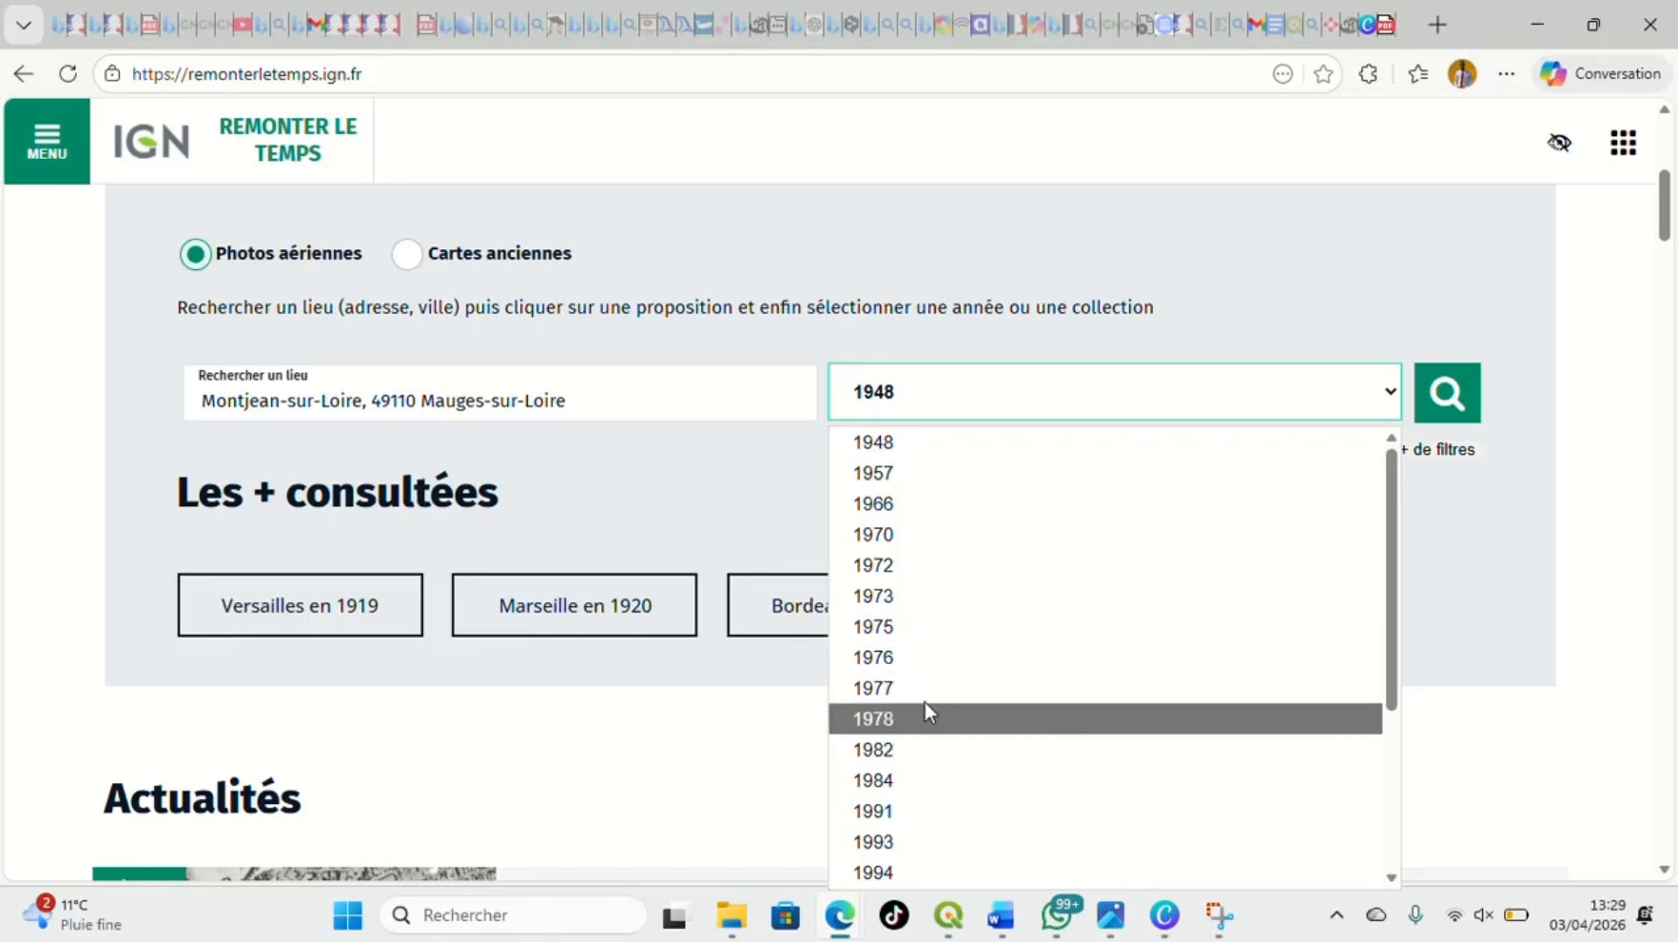
pyautogui.click(890, 504)
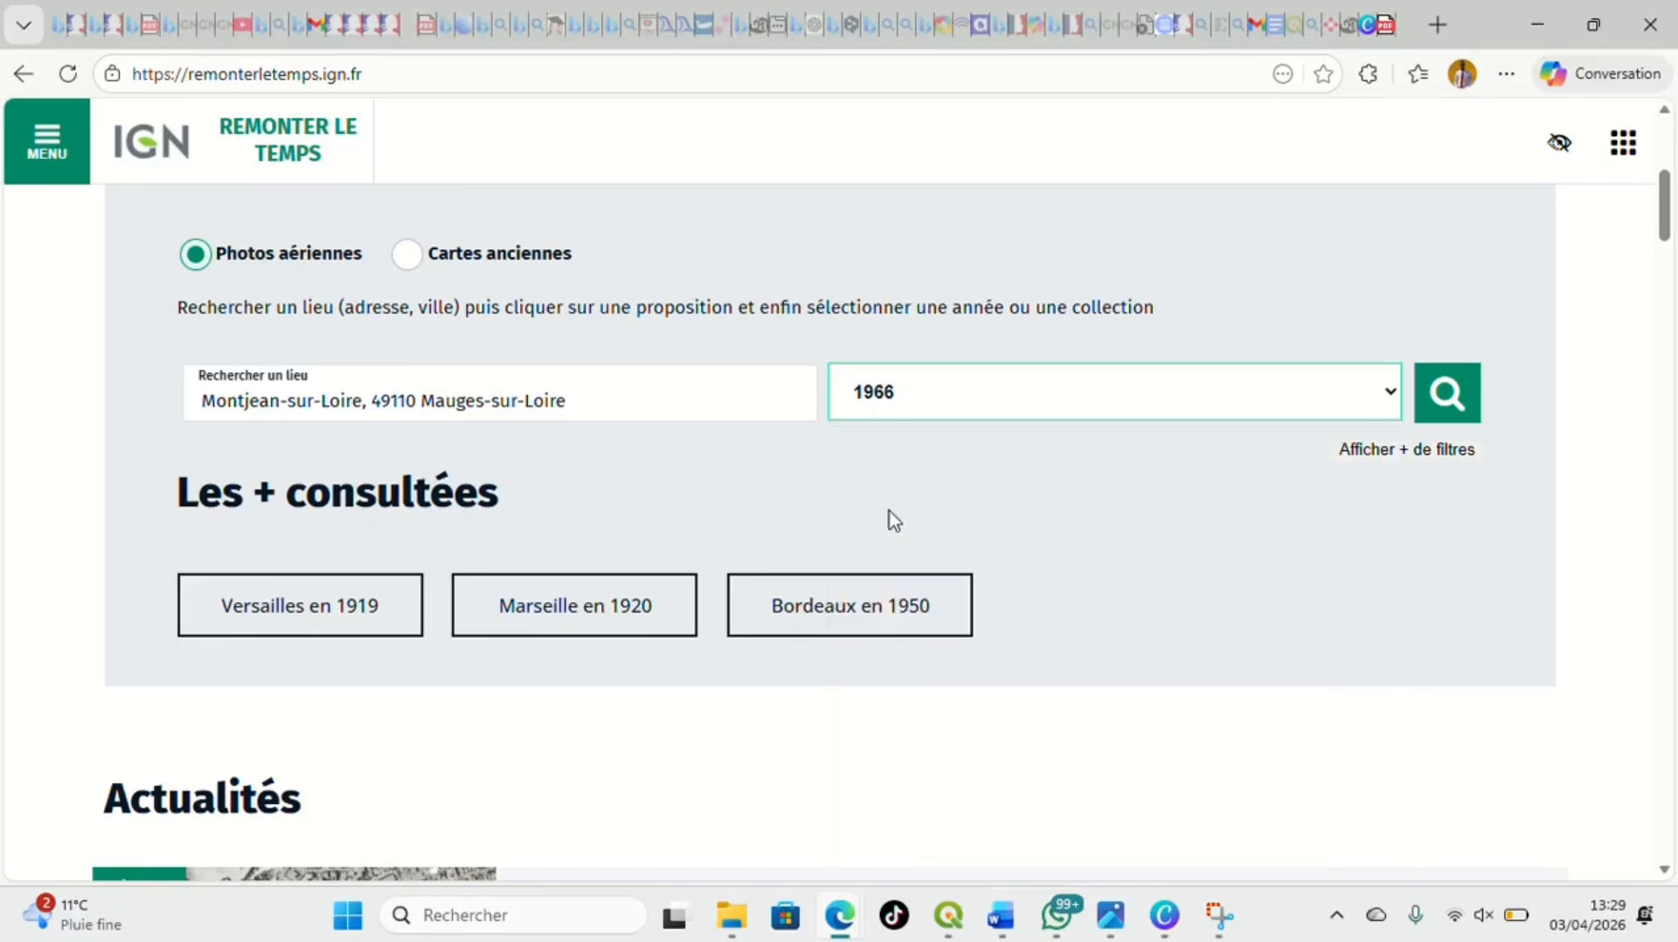
pyautogui.click(1444, 418)
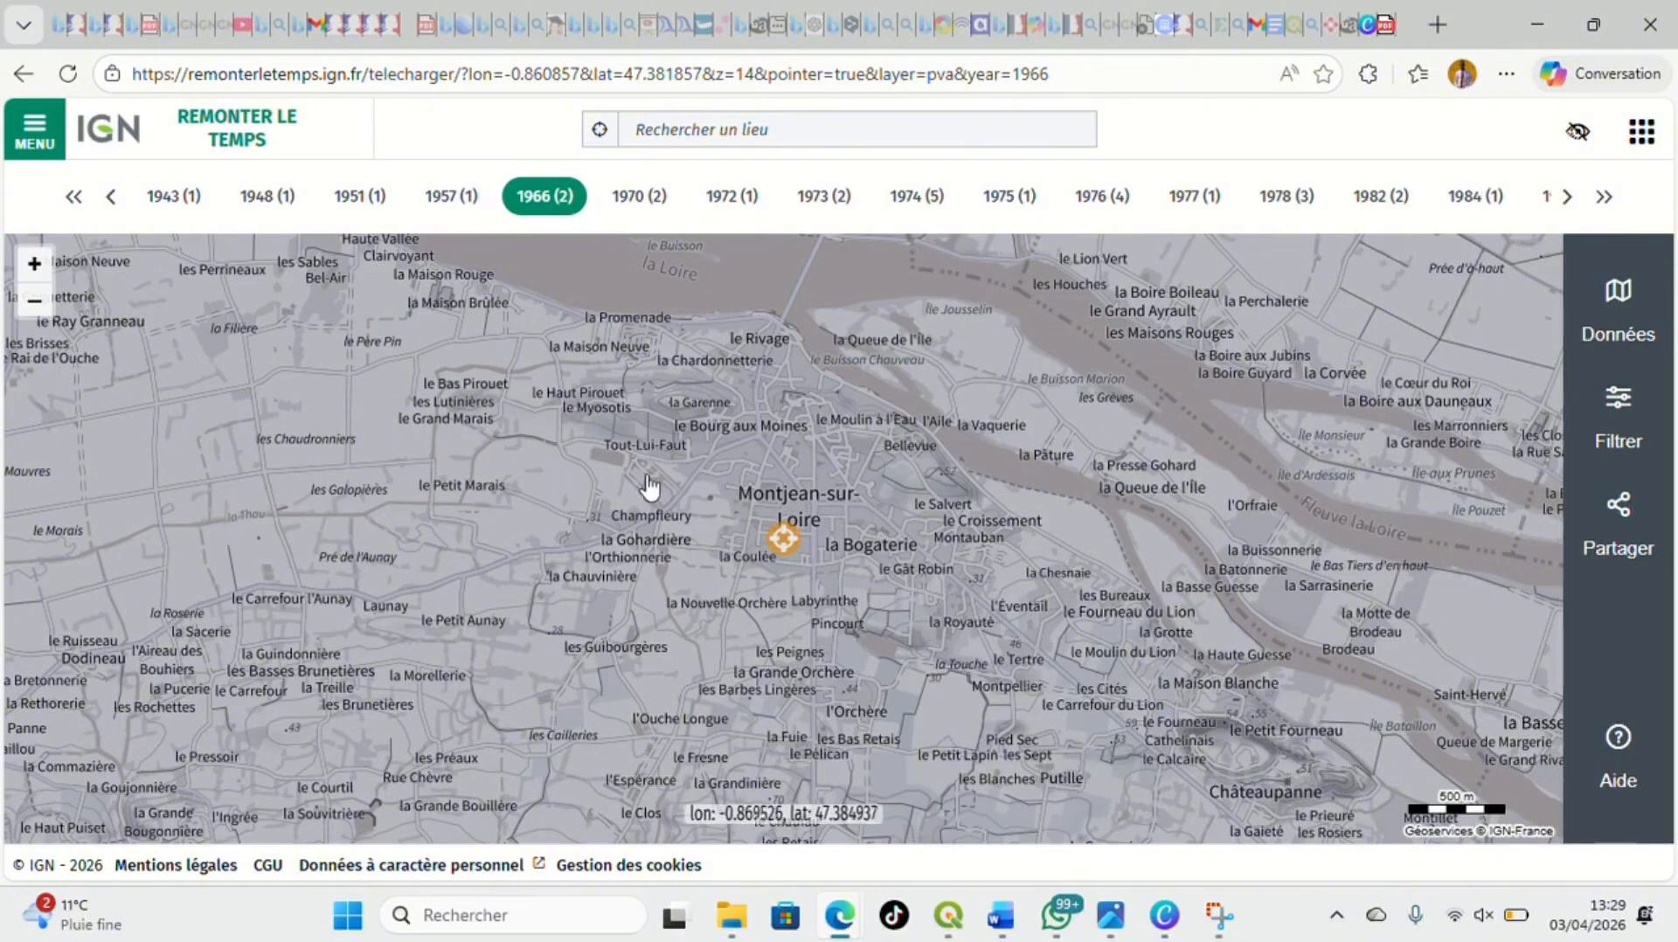
pyautogui.click(603, 442)
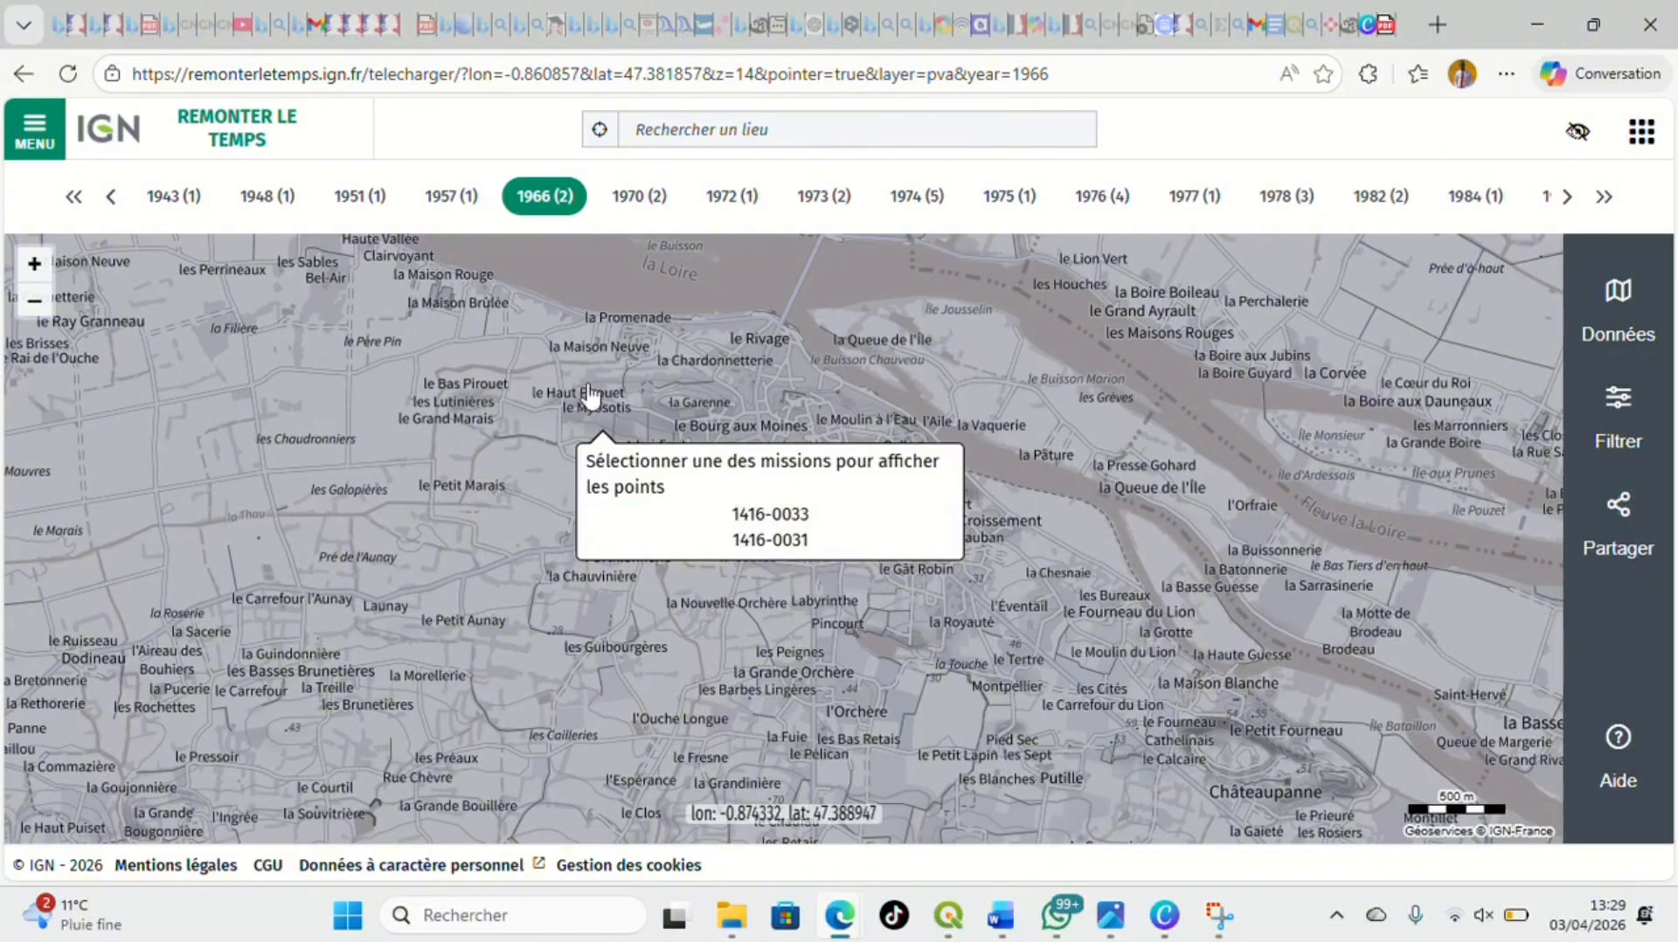
pyautogui.click(769, 515)
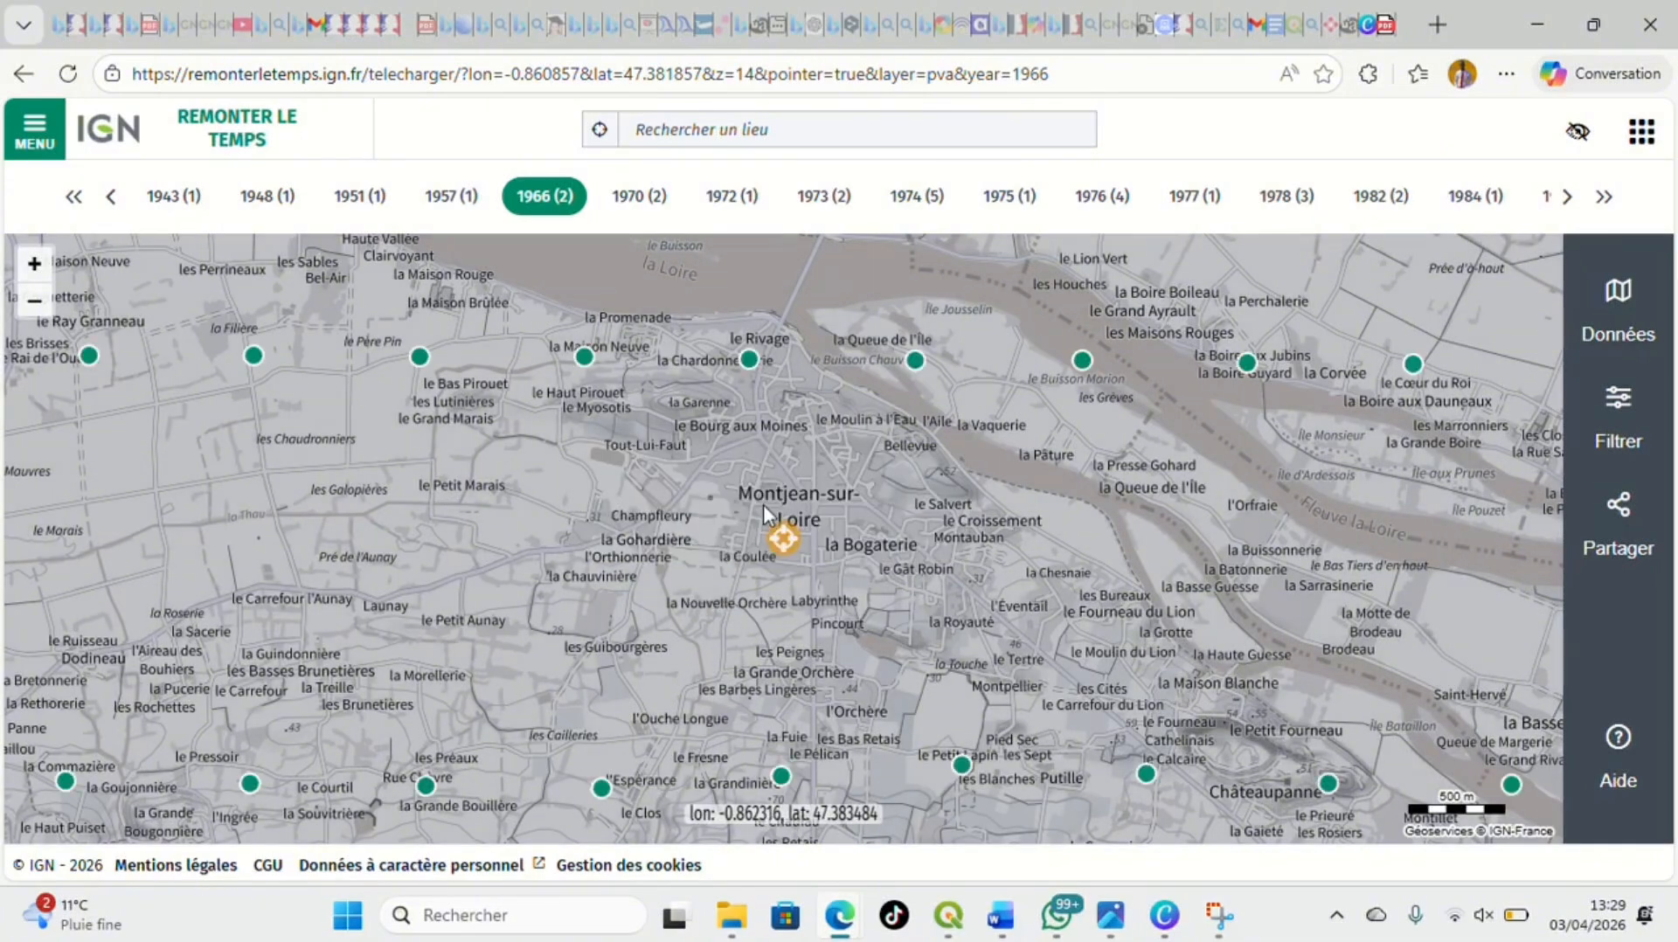
# Open the aerial photo at la Maison Neuve, northwest of Montjean-sur-Loire, and download it
pyautogui.moveTo(584, 374)
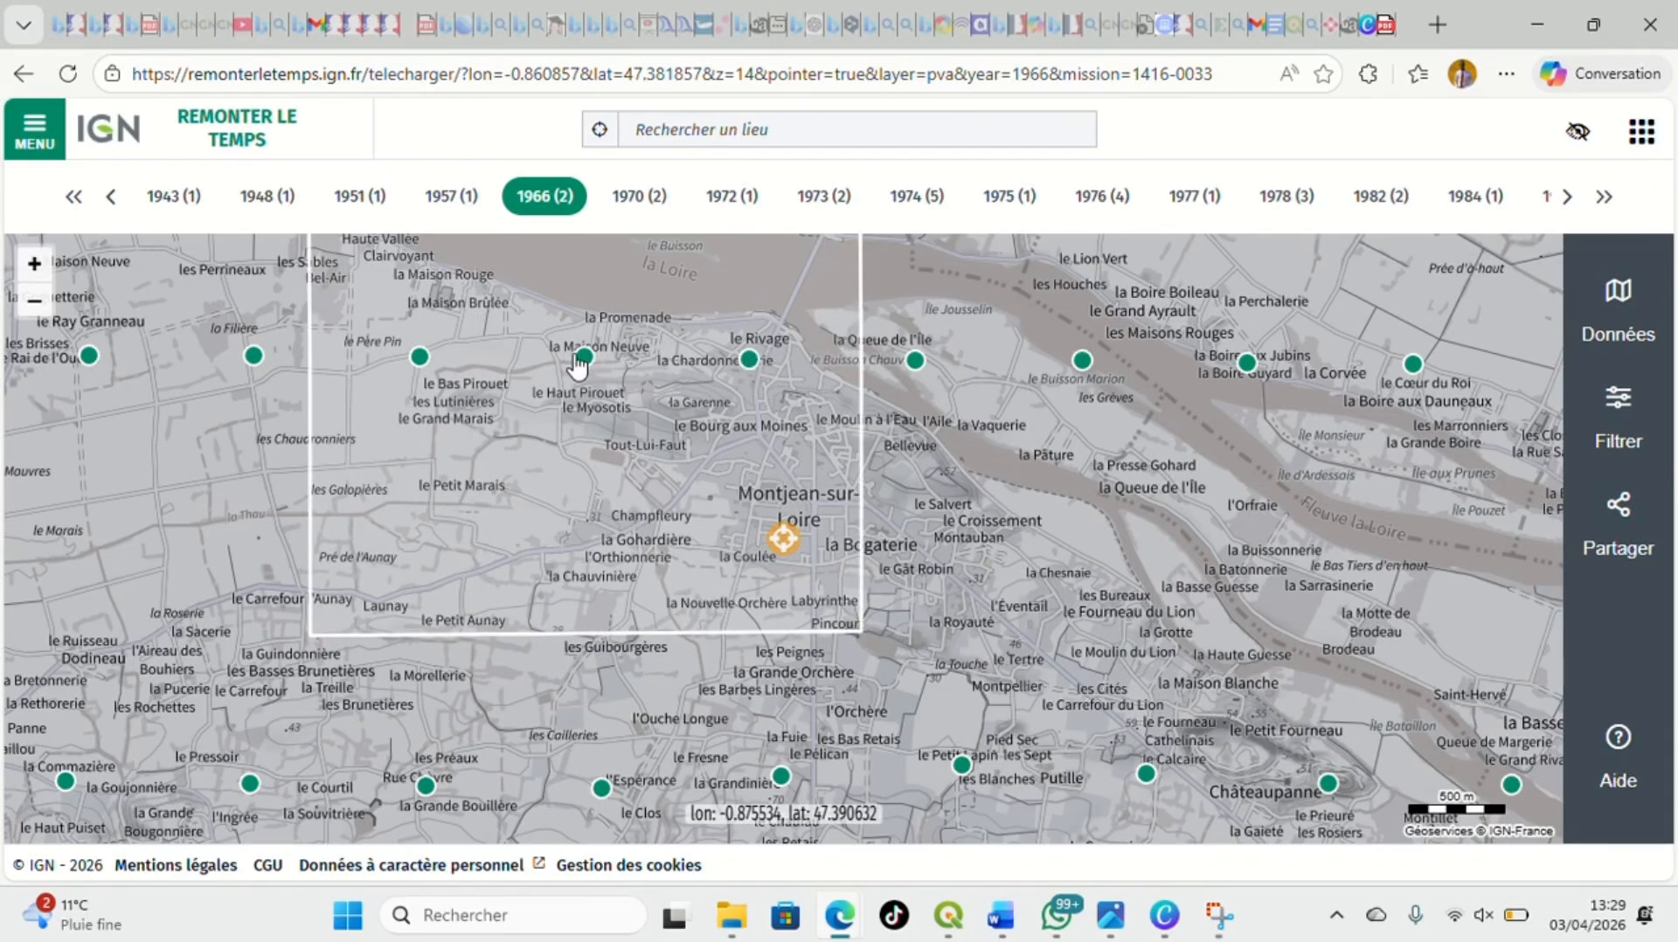
pyautogui.click(582, 356)
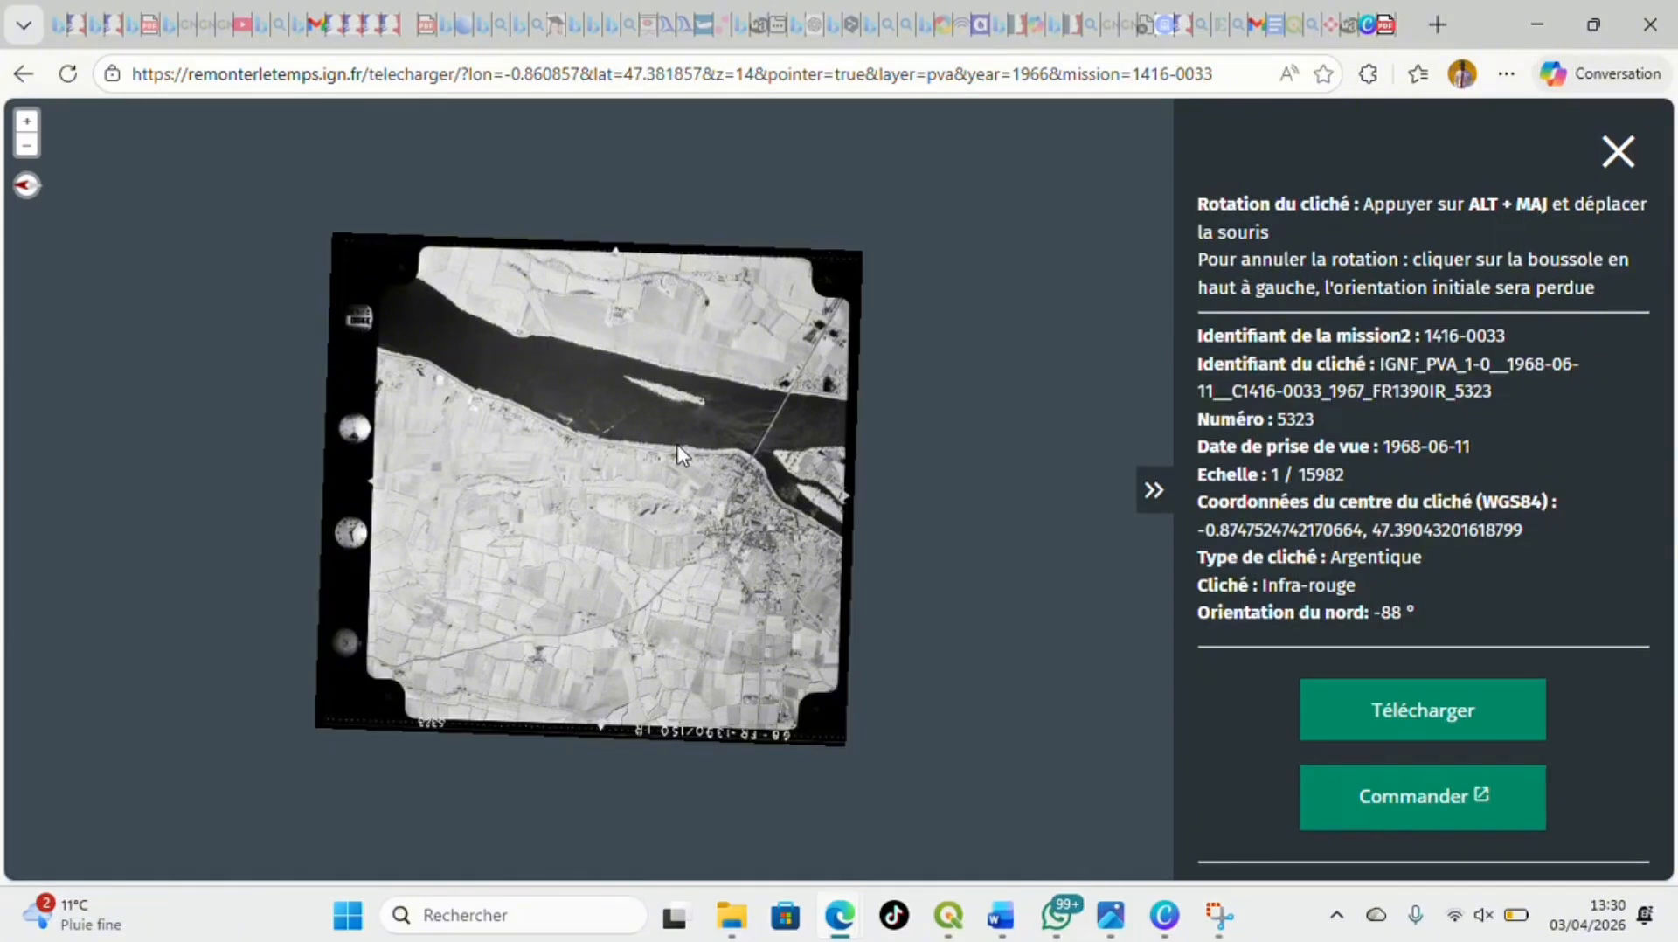
pyautogui.click(1431, 725)
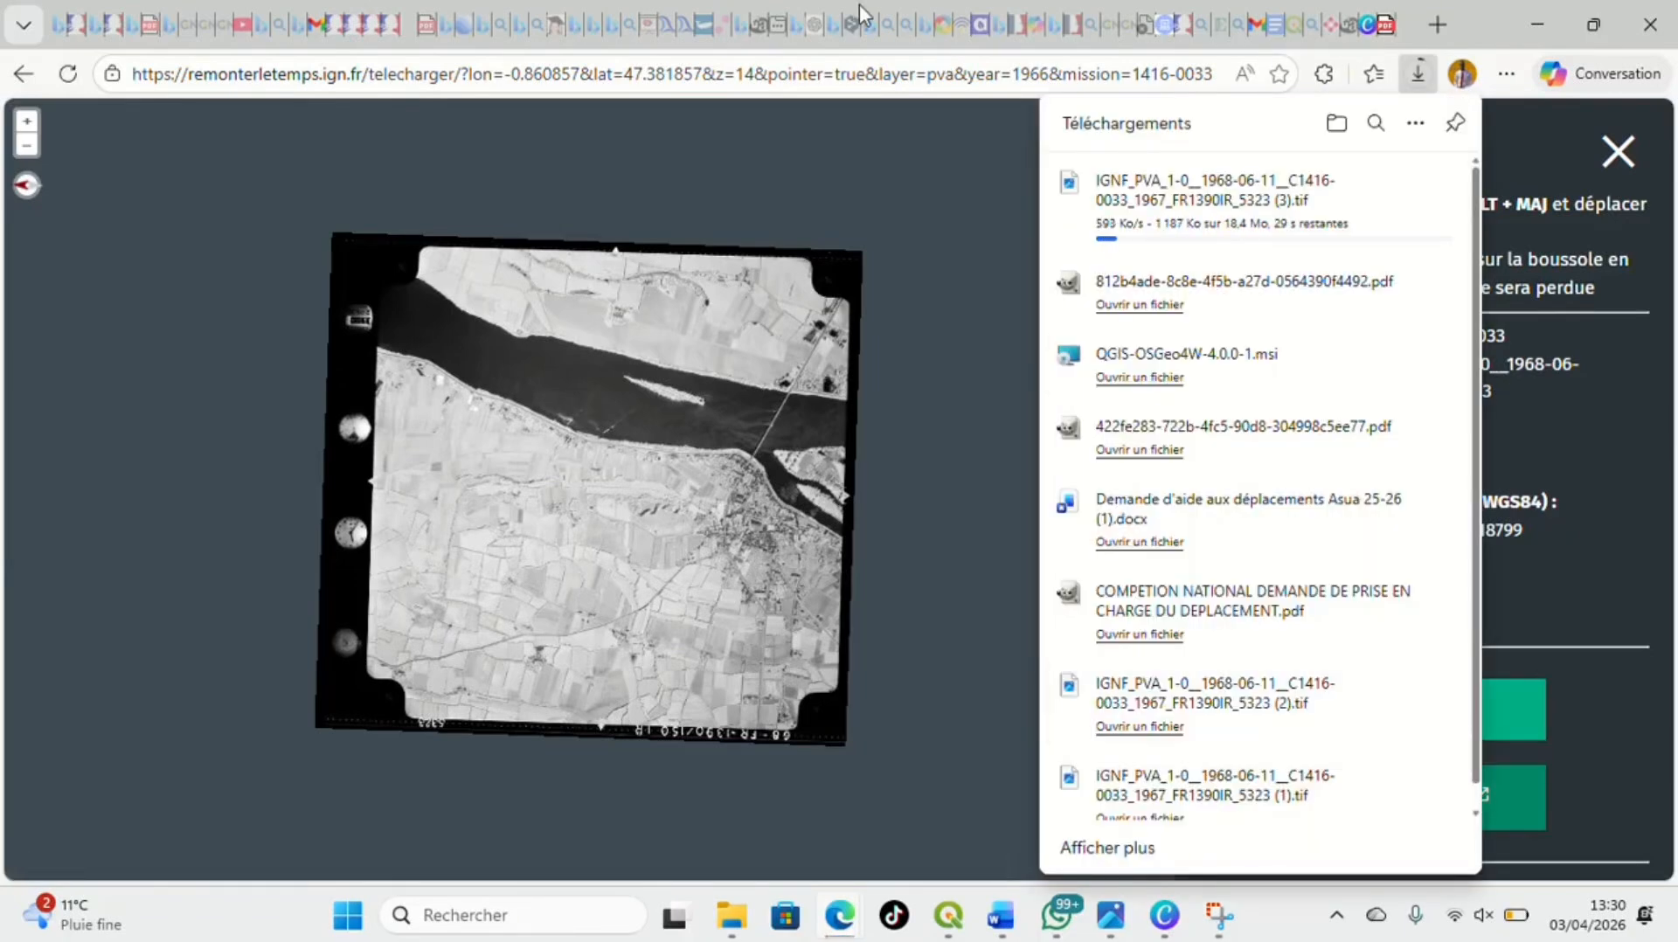
pyautogui.click(949, 178)
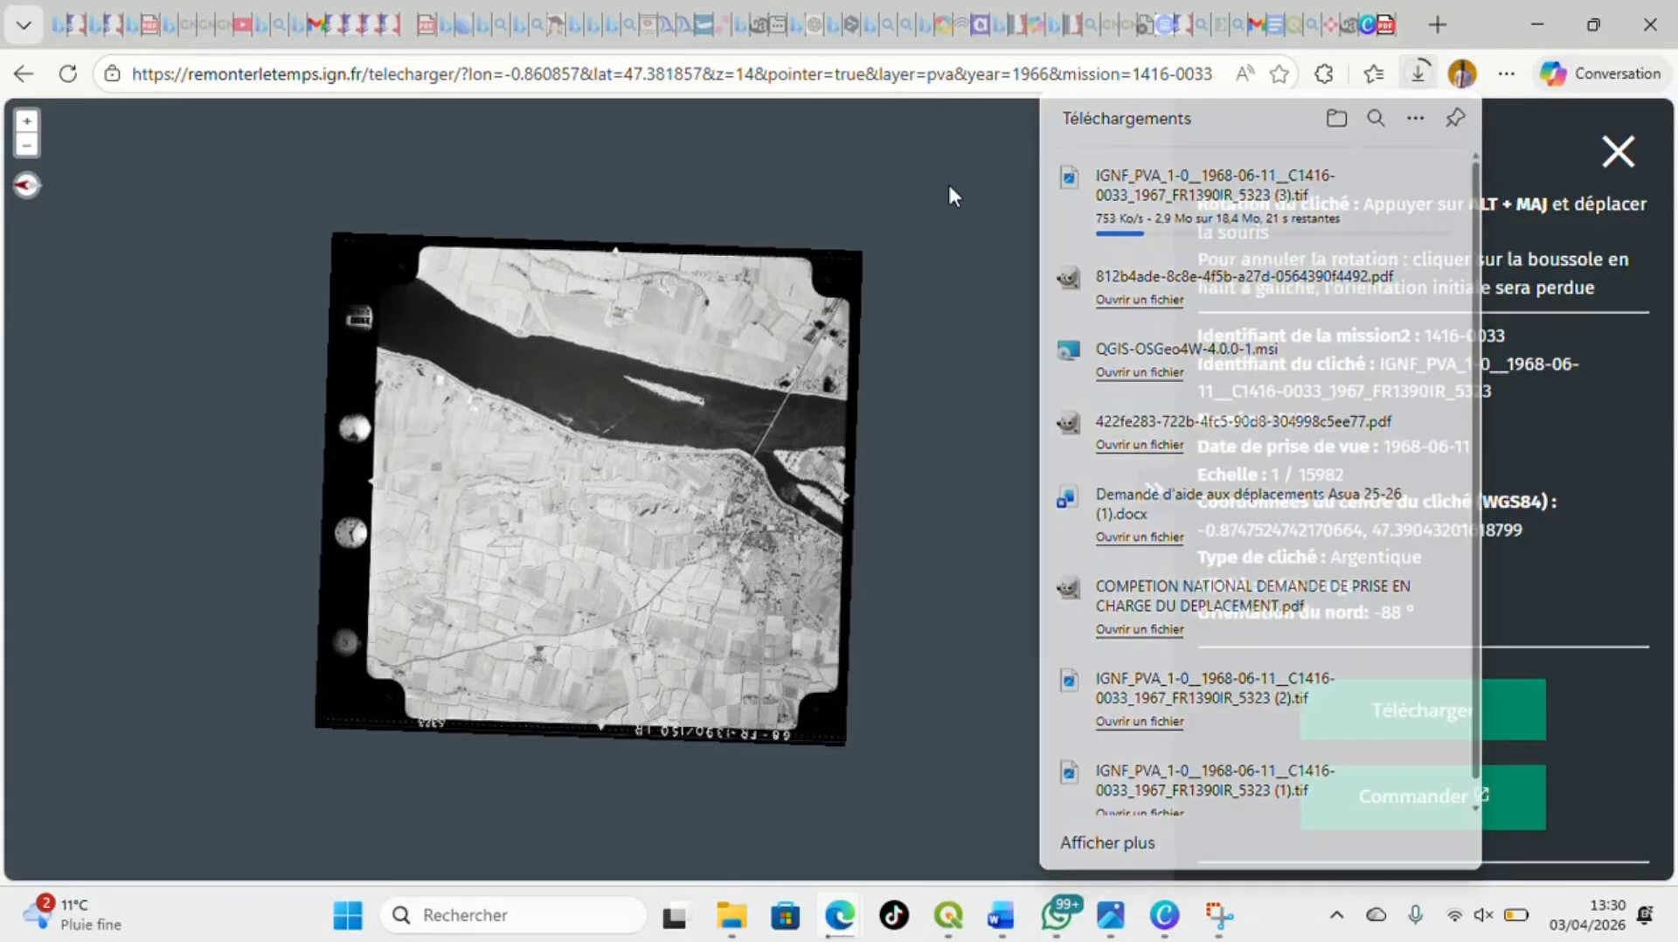
# Switch to the GEPREFERENCE FK project in QGIS and add IGNF_PVA_1-0__1968-06-11__C1416-0033_1967_FR1390IR_5323 (1).tif as a raster layer
pyautogui.moveTo(949, 913)
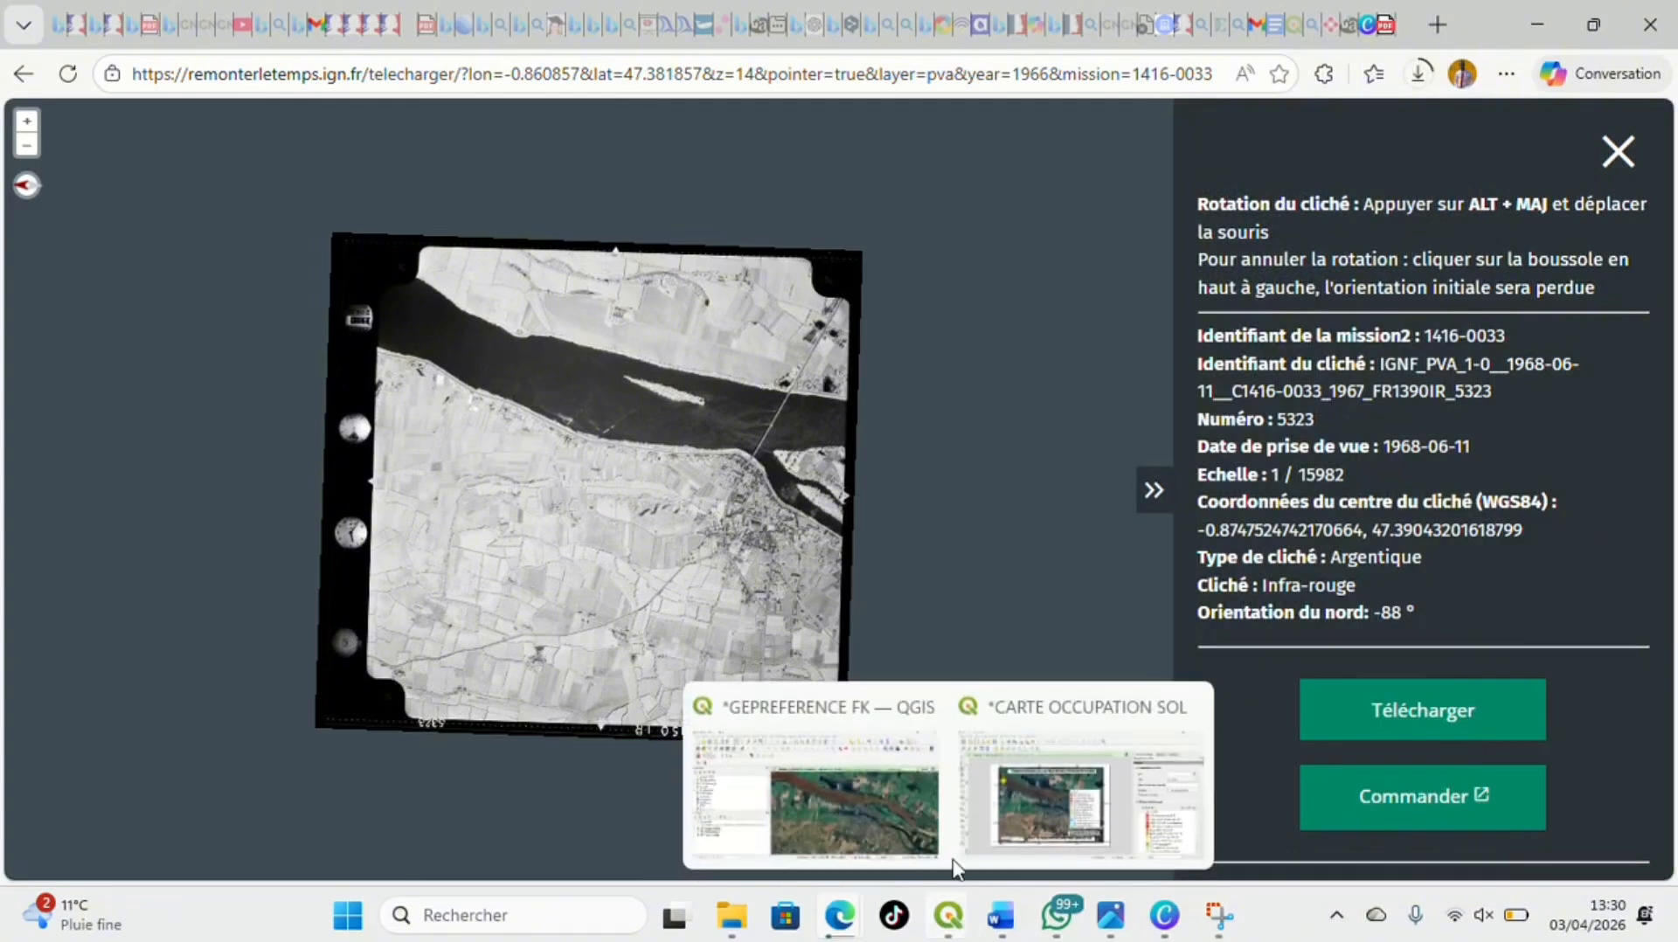
pyautogui.click(863, 792)
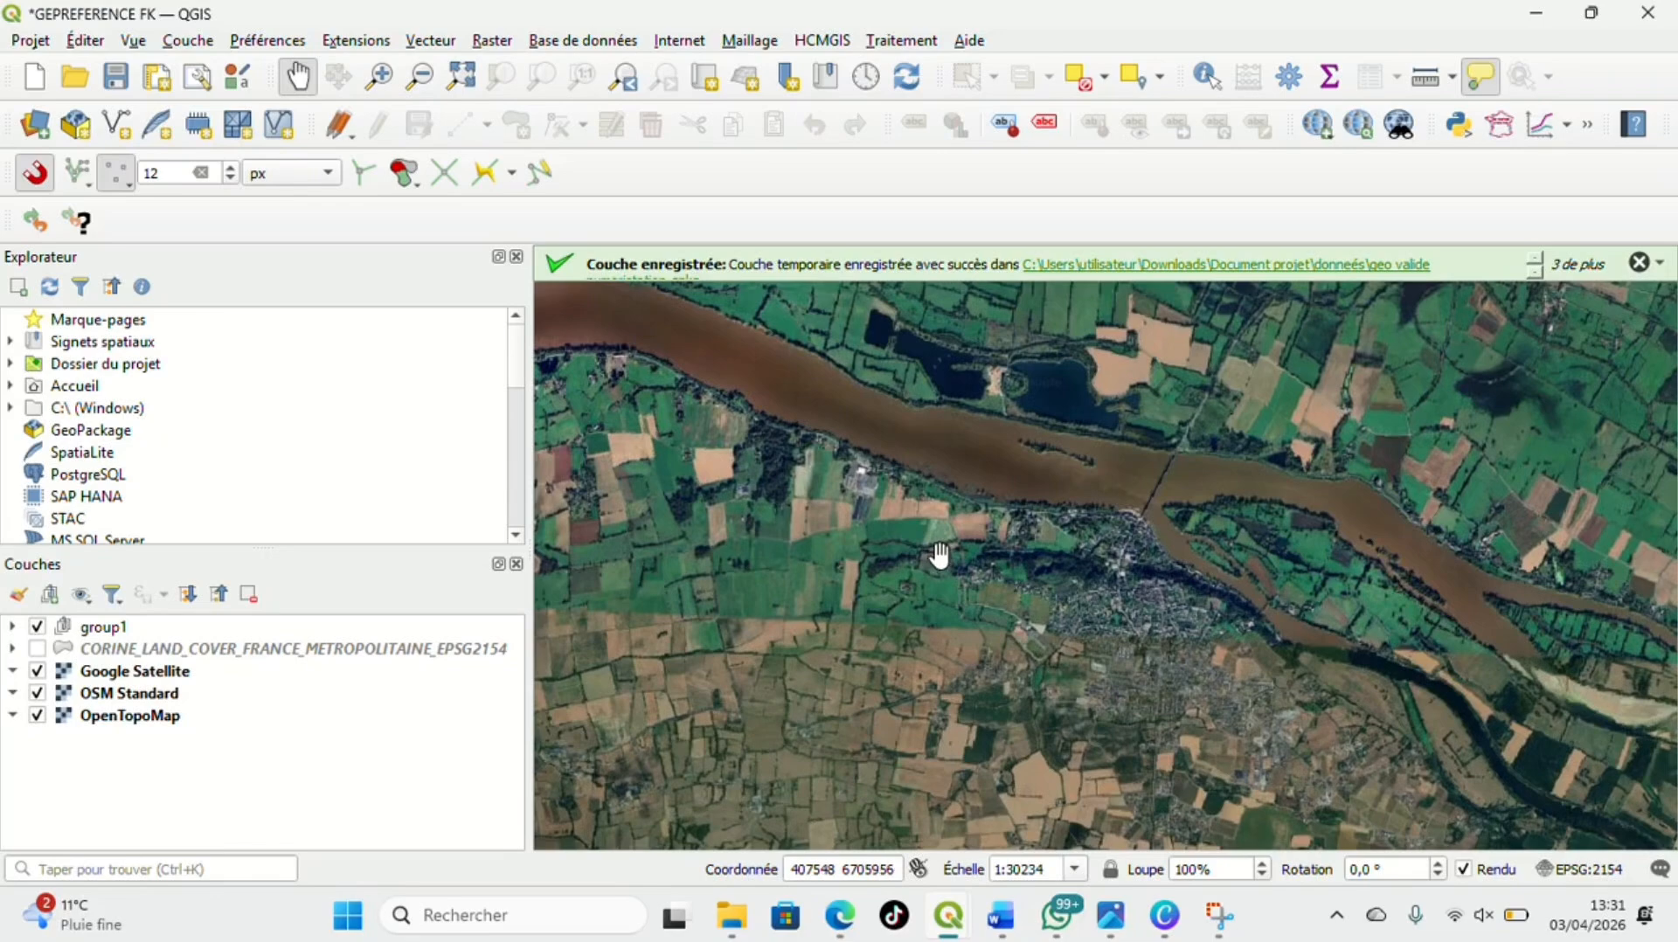
pyautogui.click(189, 42)
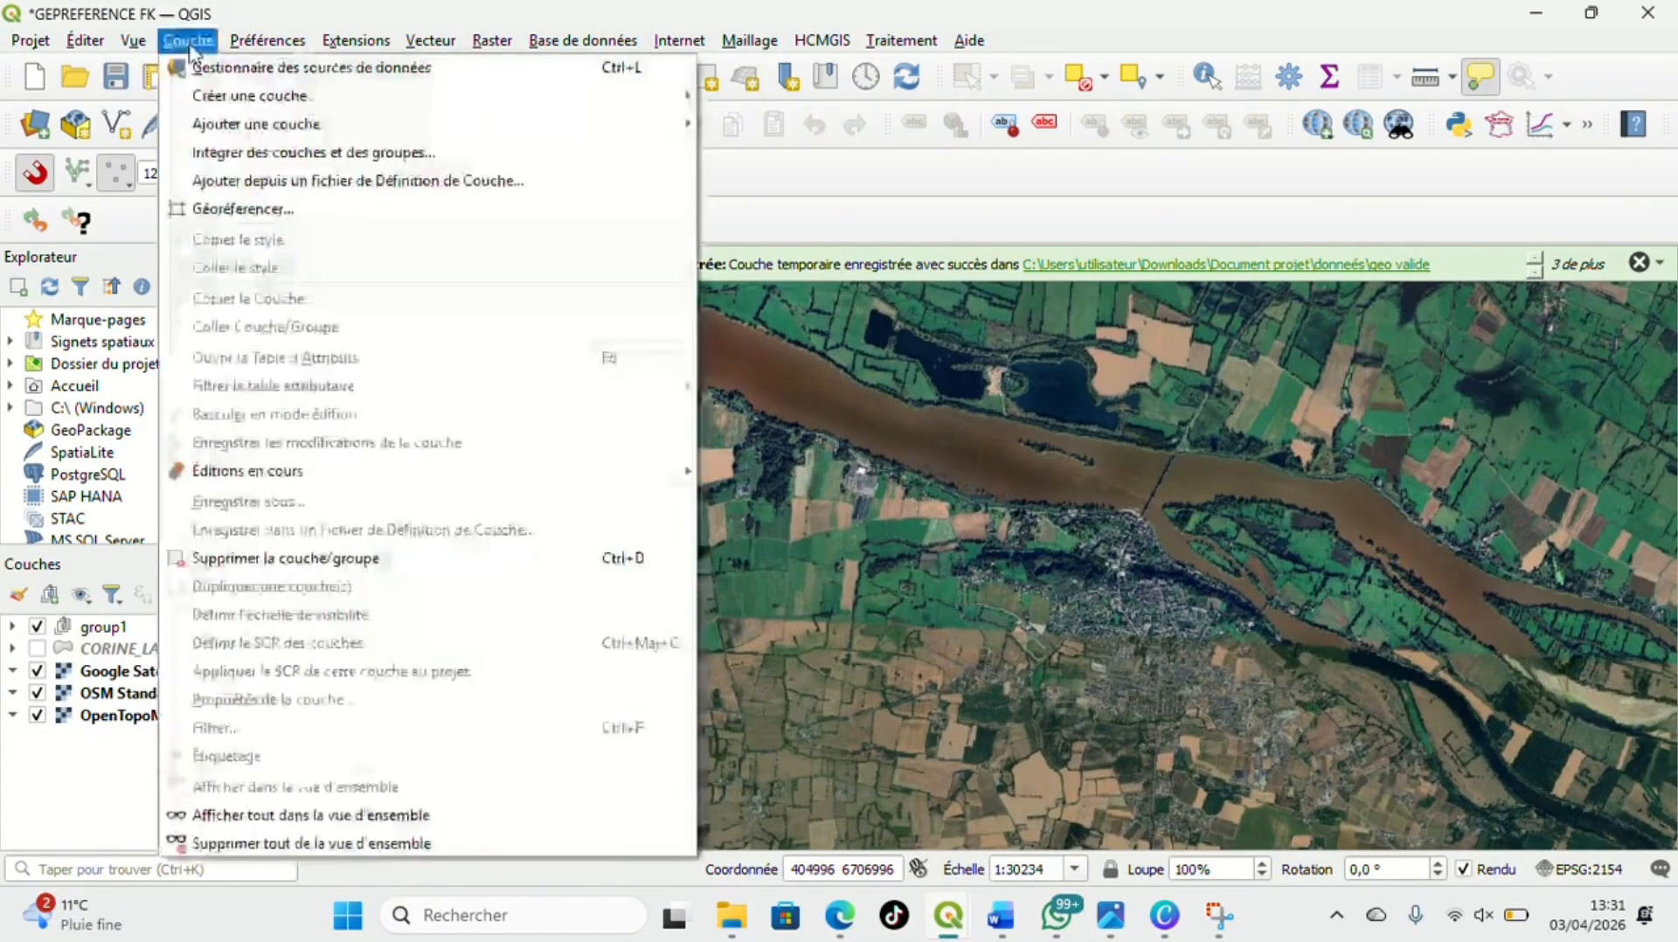
pyautogui.moveTo(246, 133)
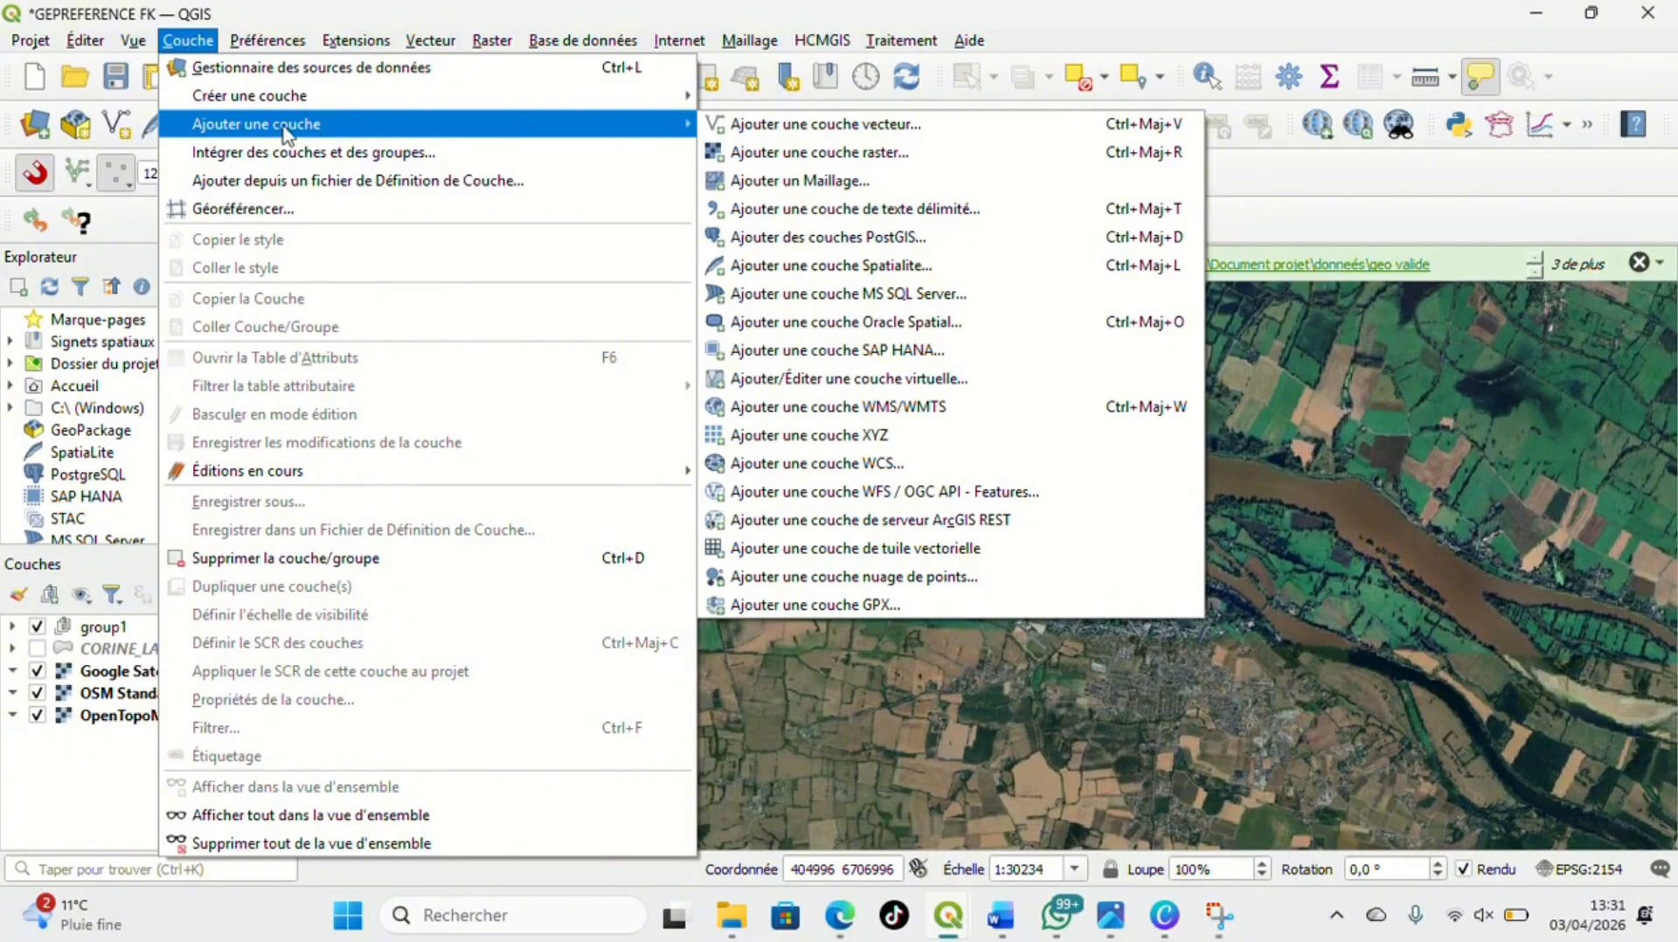
pyautogui.click(767, 154)
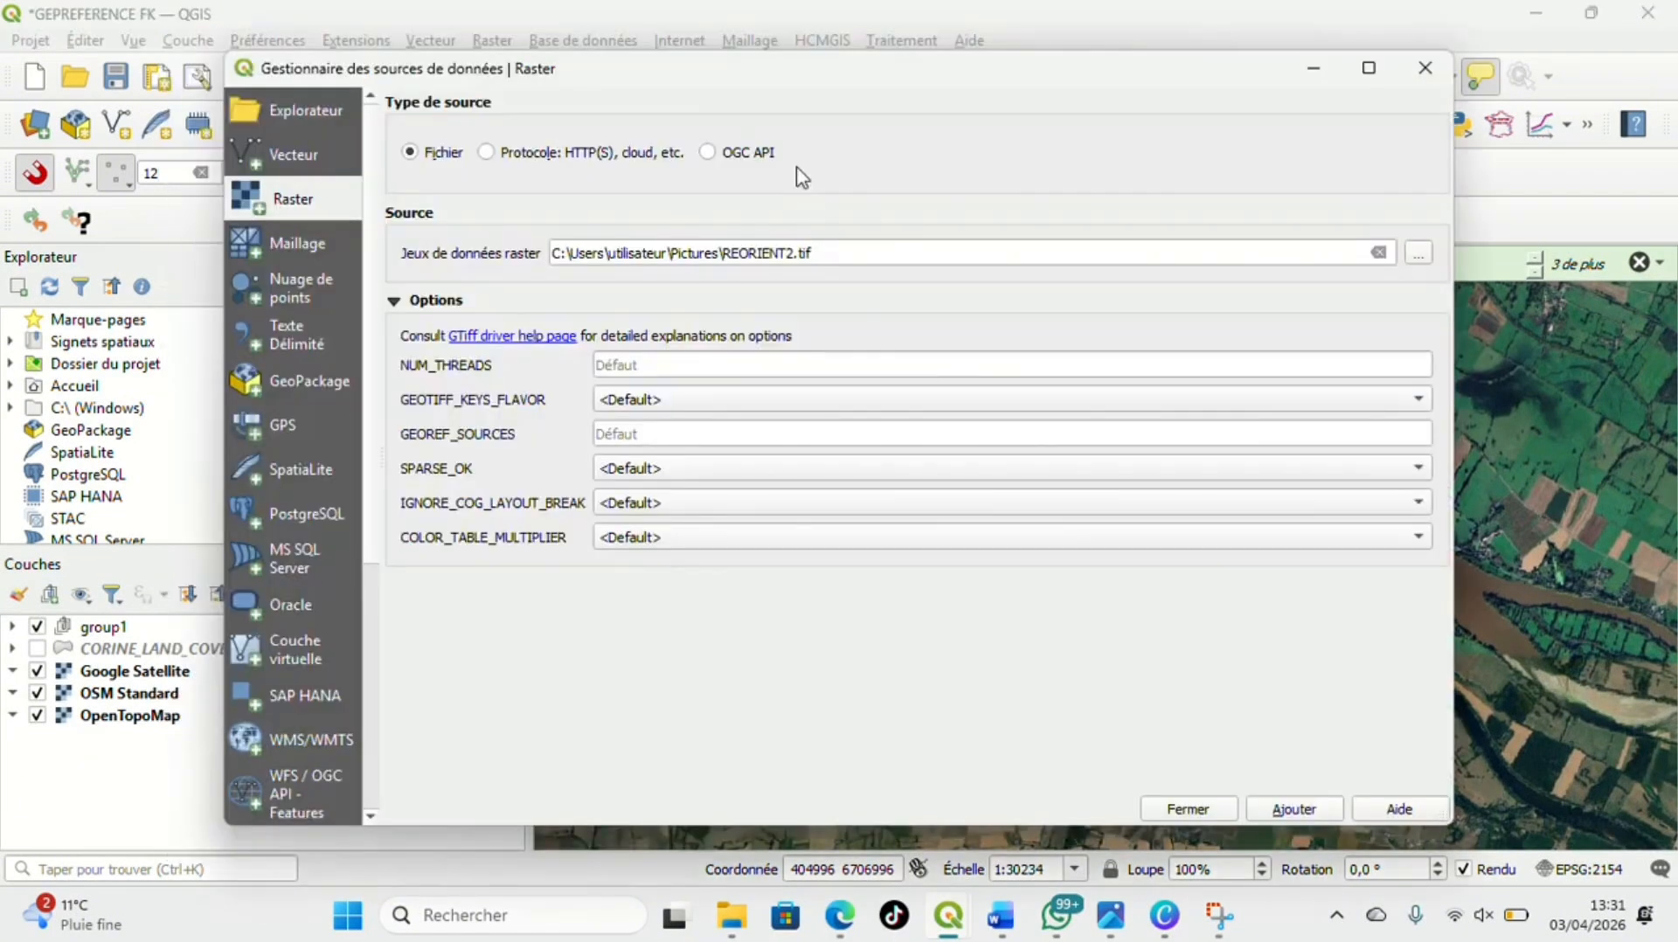
pyautogui.click(1378, 253)
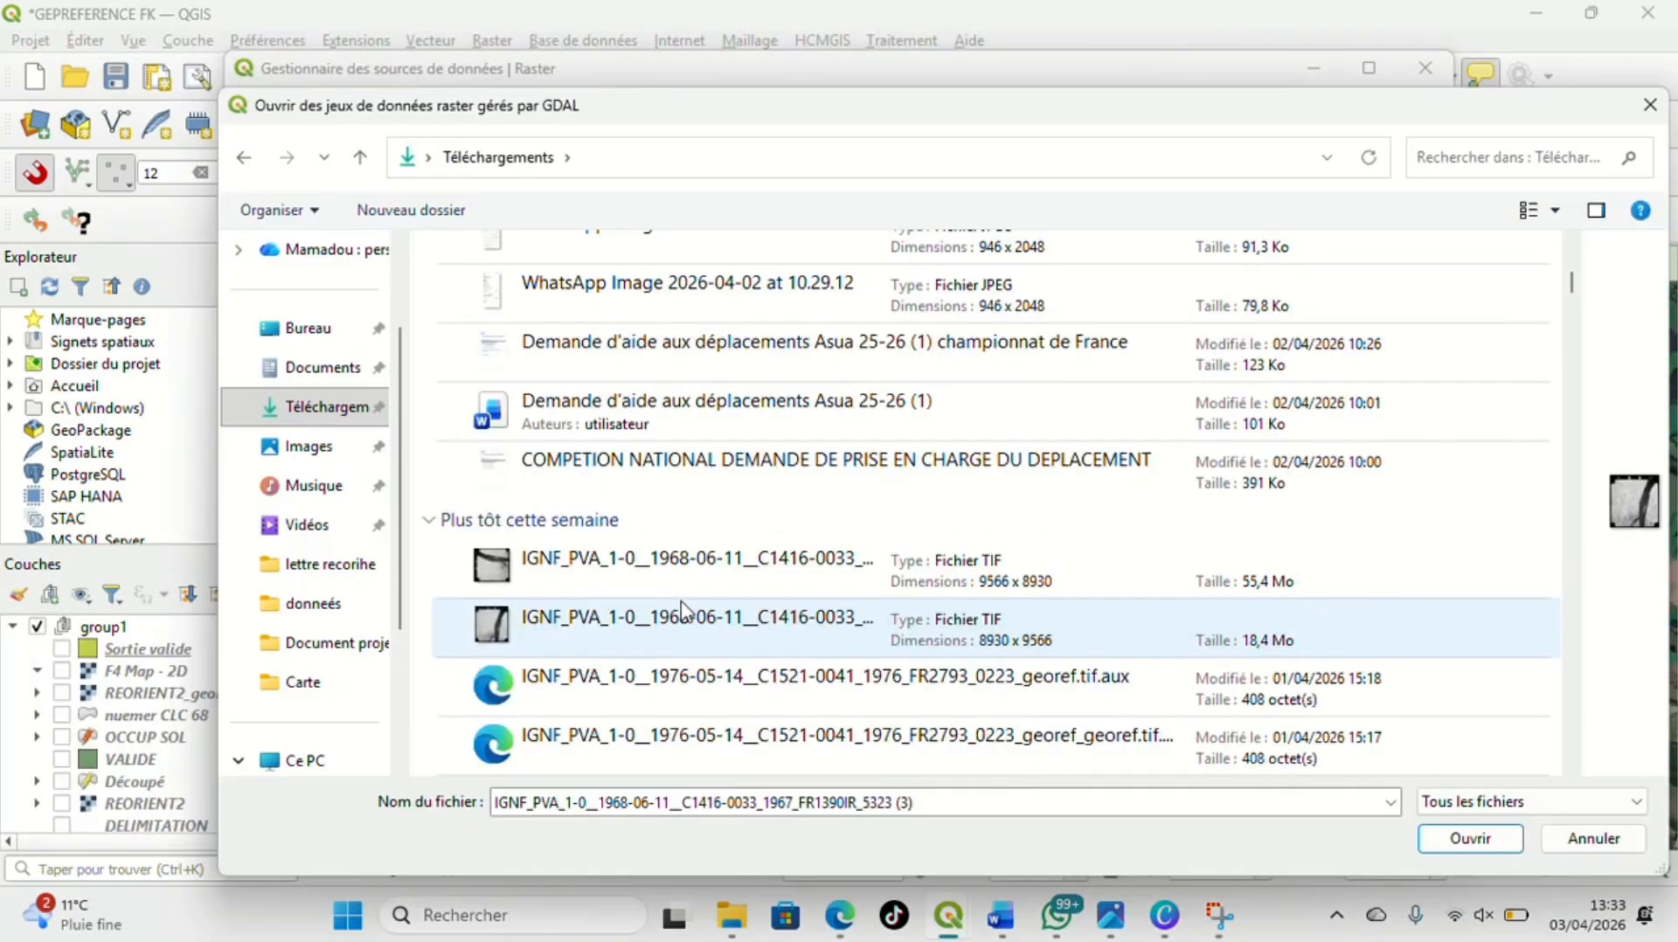
pyautogui.click(648, 575)
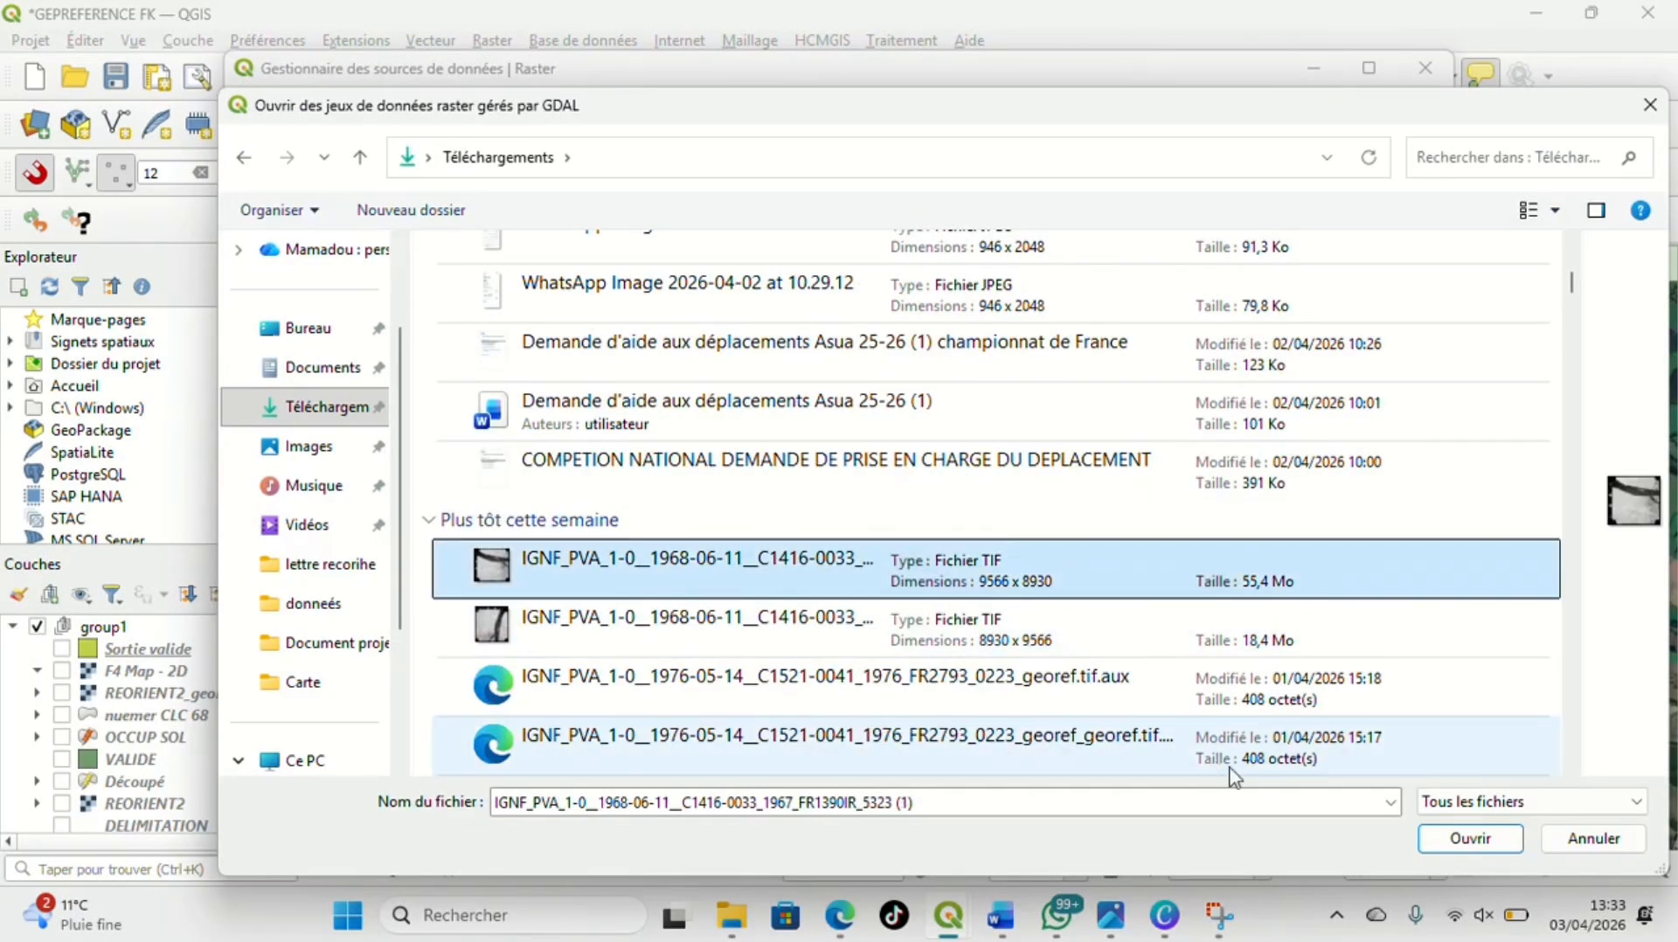
pyautogui.click(1460, 839)
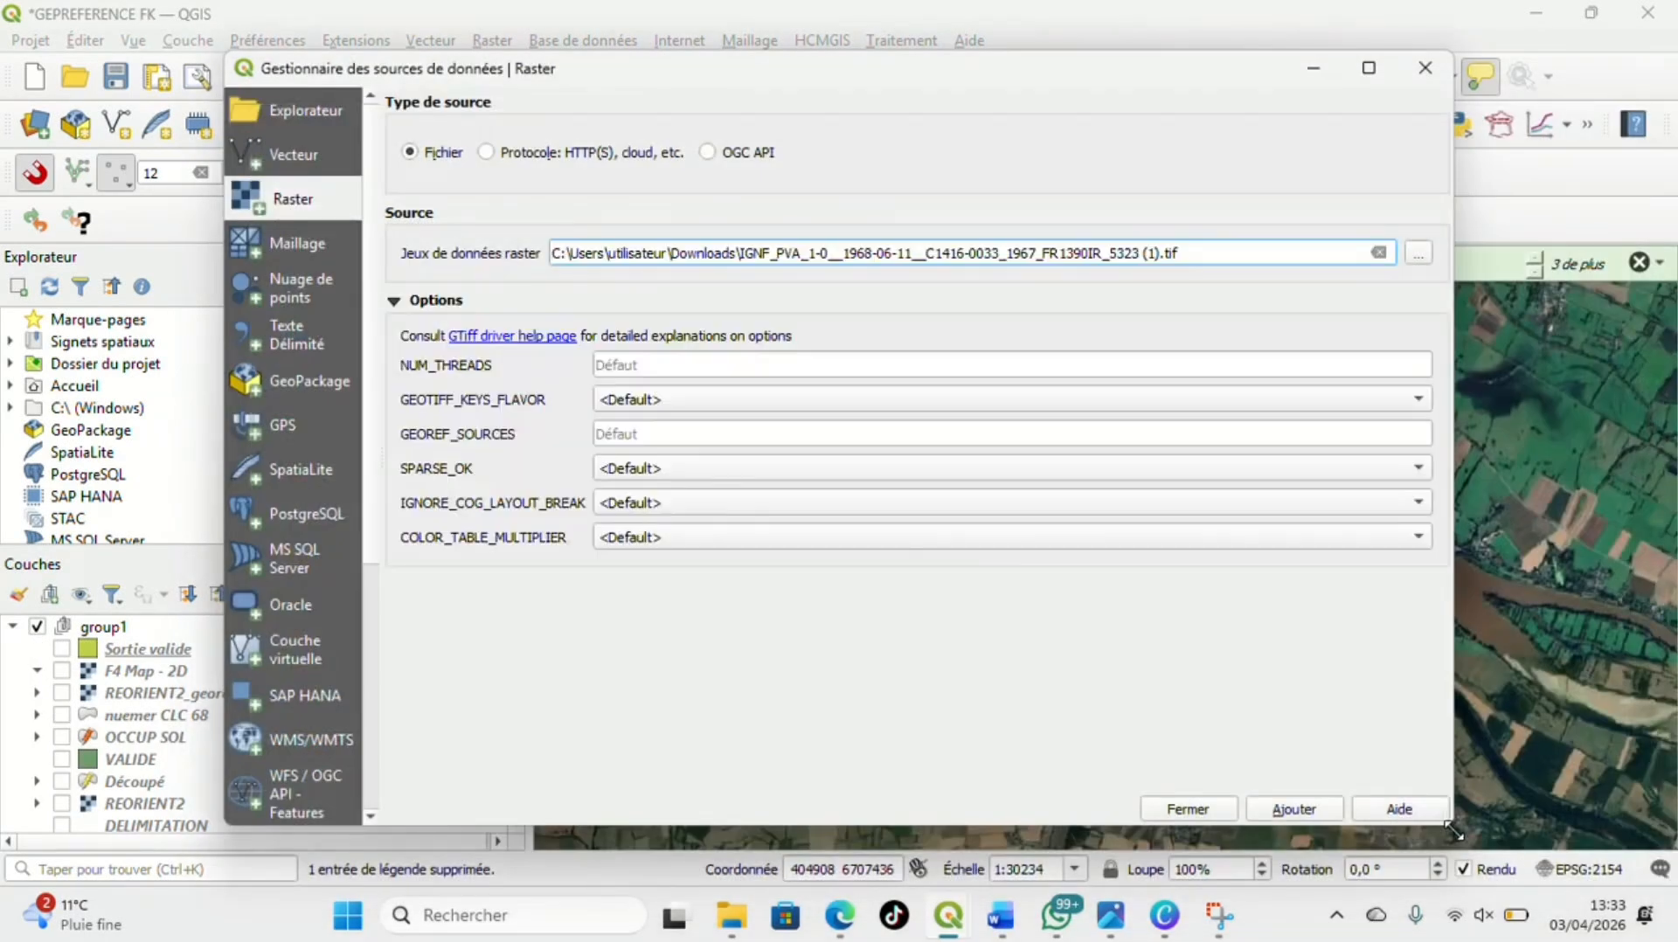
pyautogui.click(1291, 808)
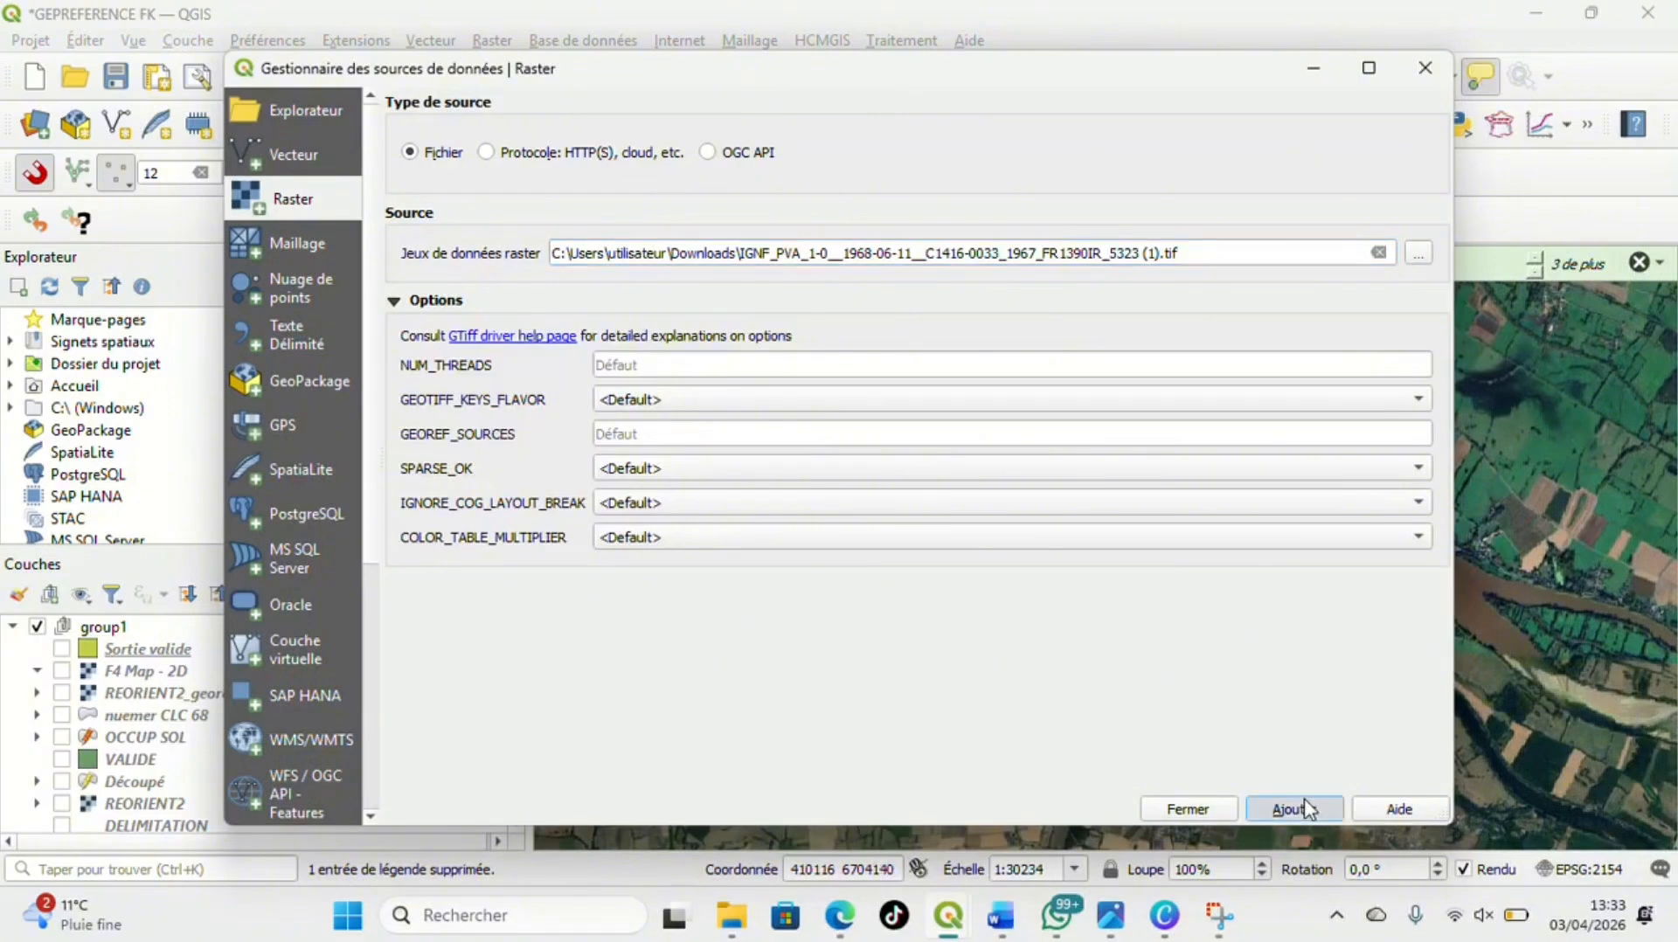
pyautogui.click(1185, 809)
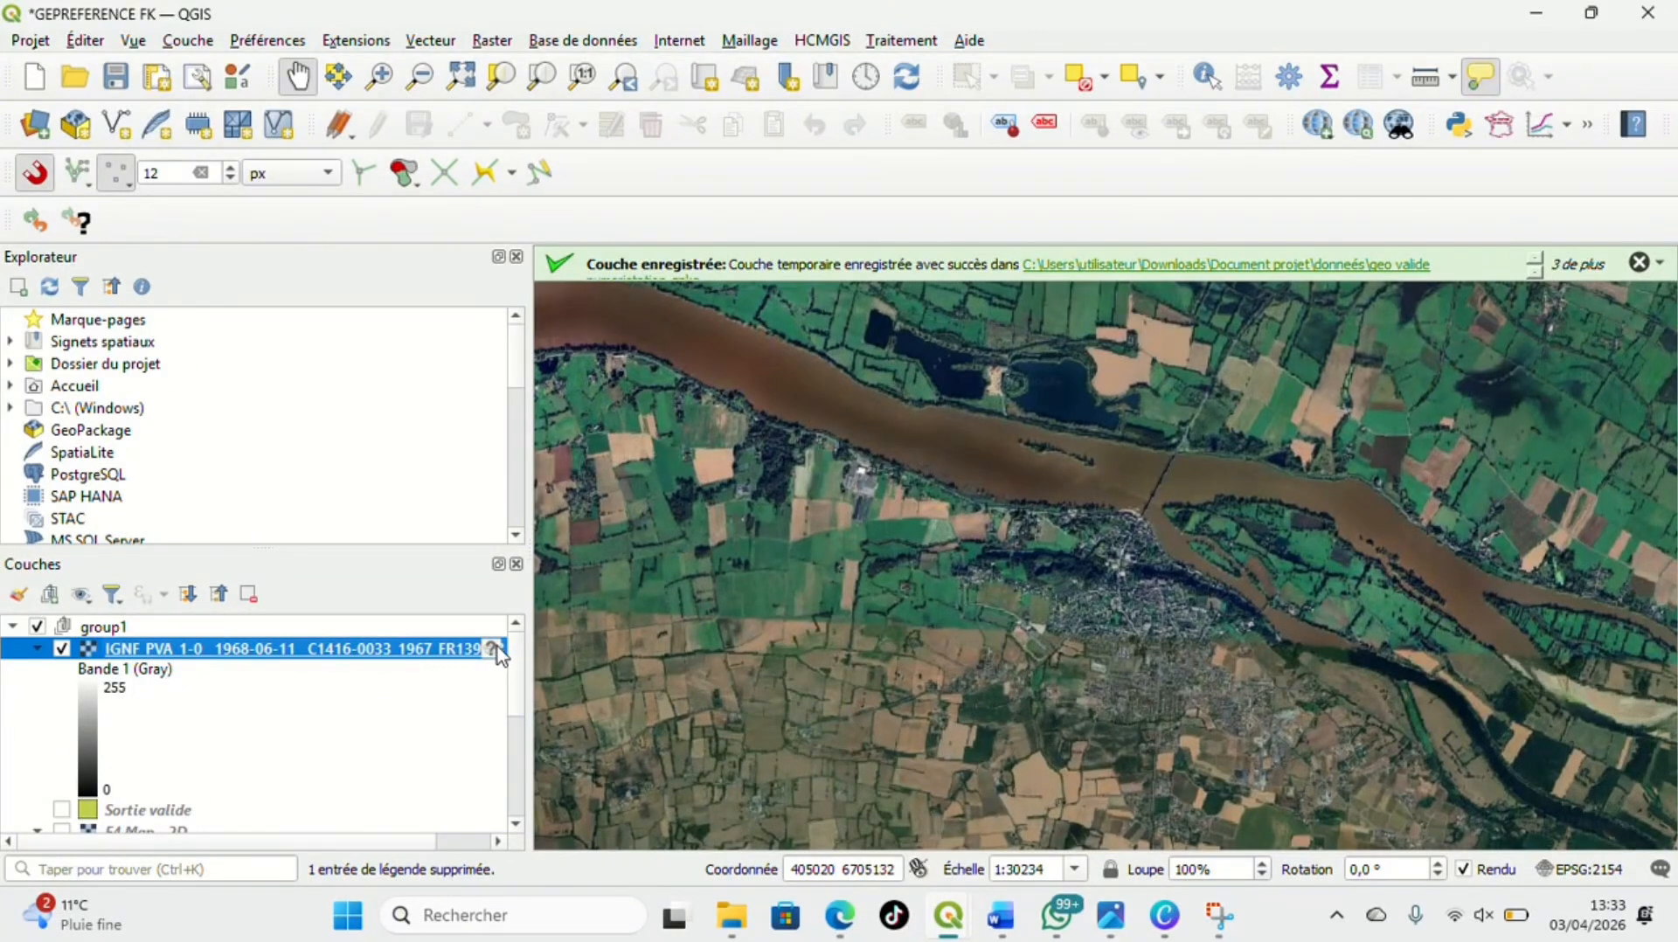
# Assign the coordinate system EPSG:2154 - RGF93 v1 / Lambert-93 to the added aerial photo layer
pyautogui.moveTo(497, 650)
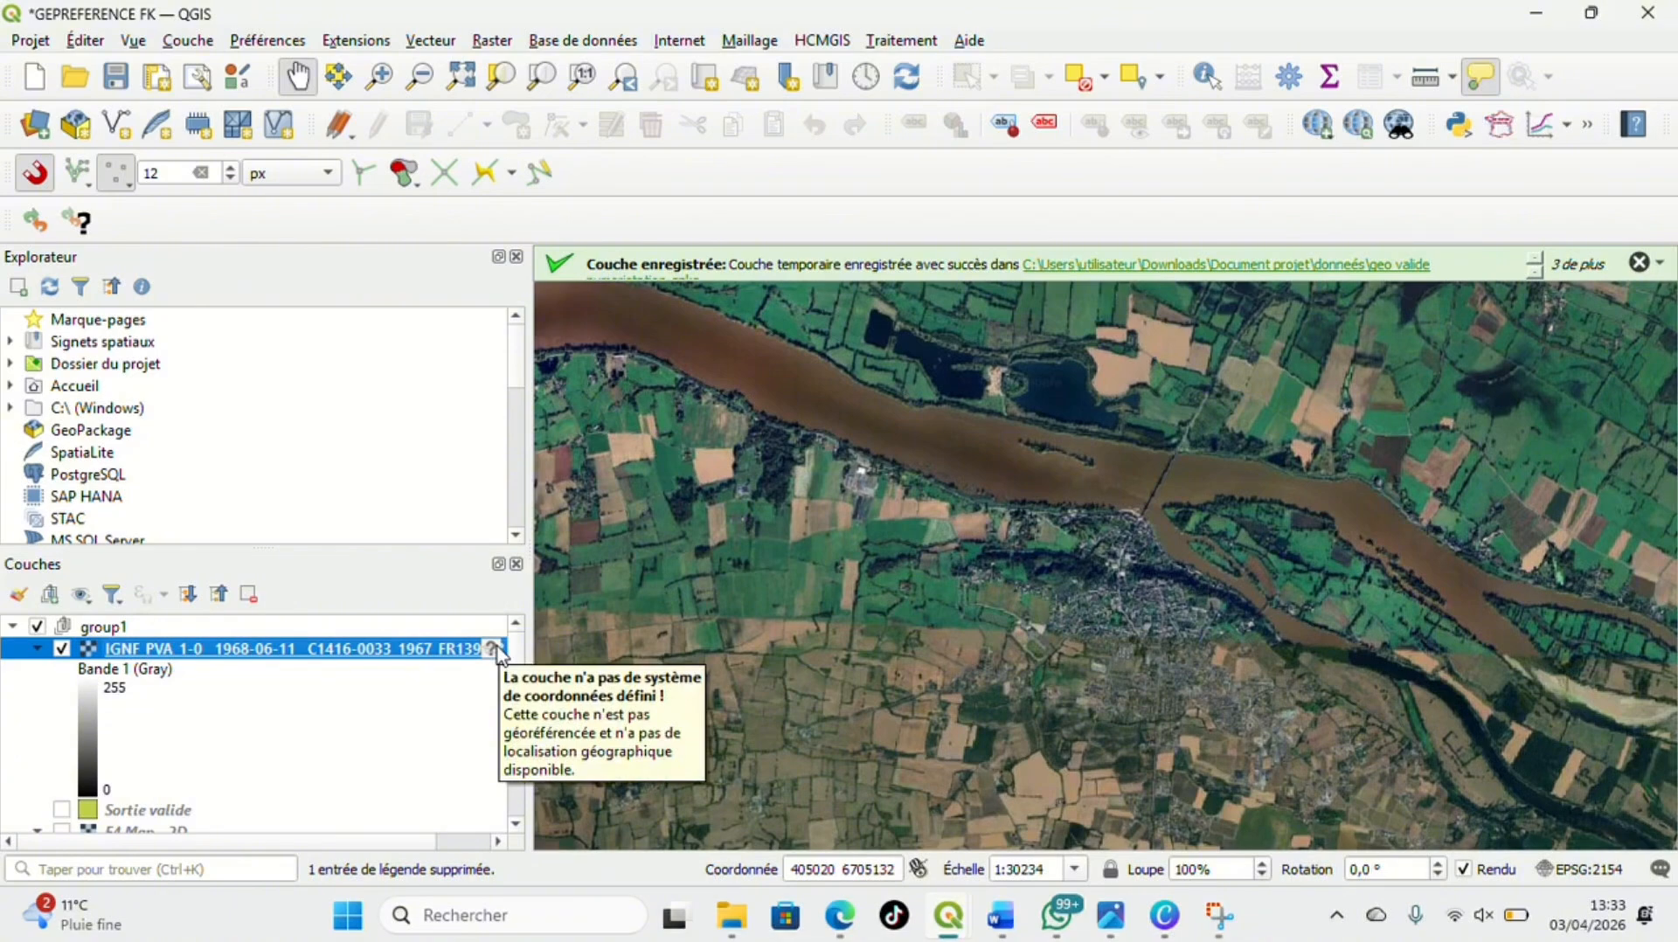
pyautogui.click(497, 649)
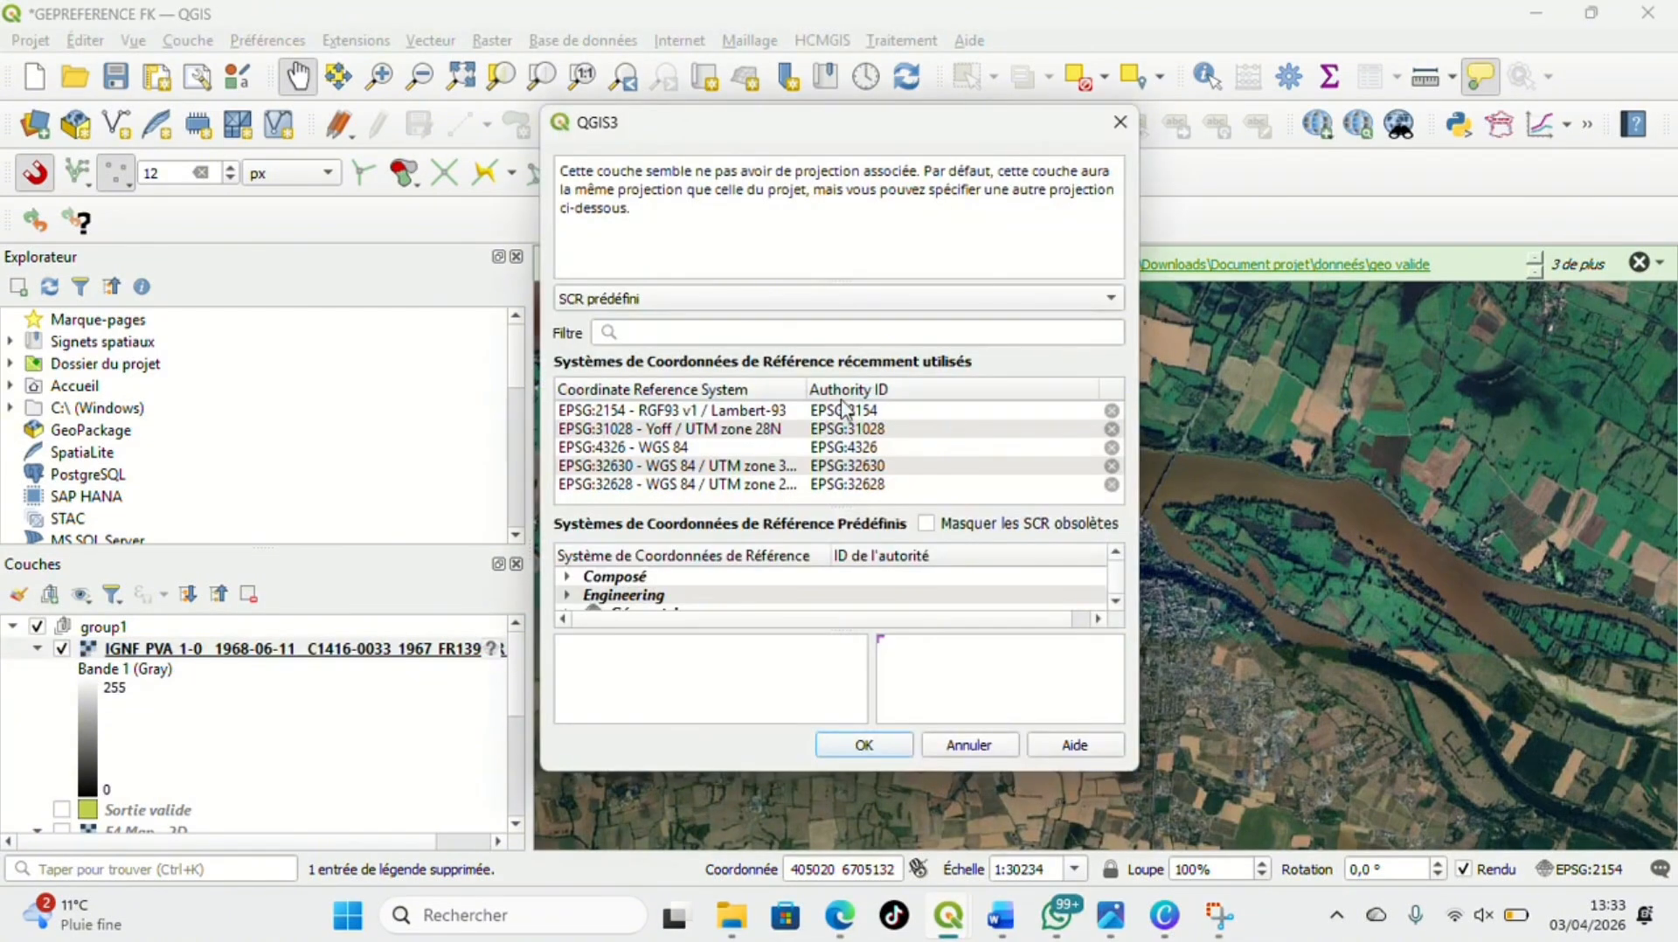
pyautogui.click(844, 409)
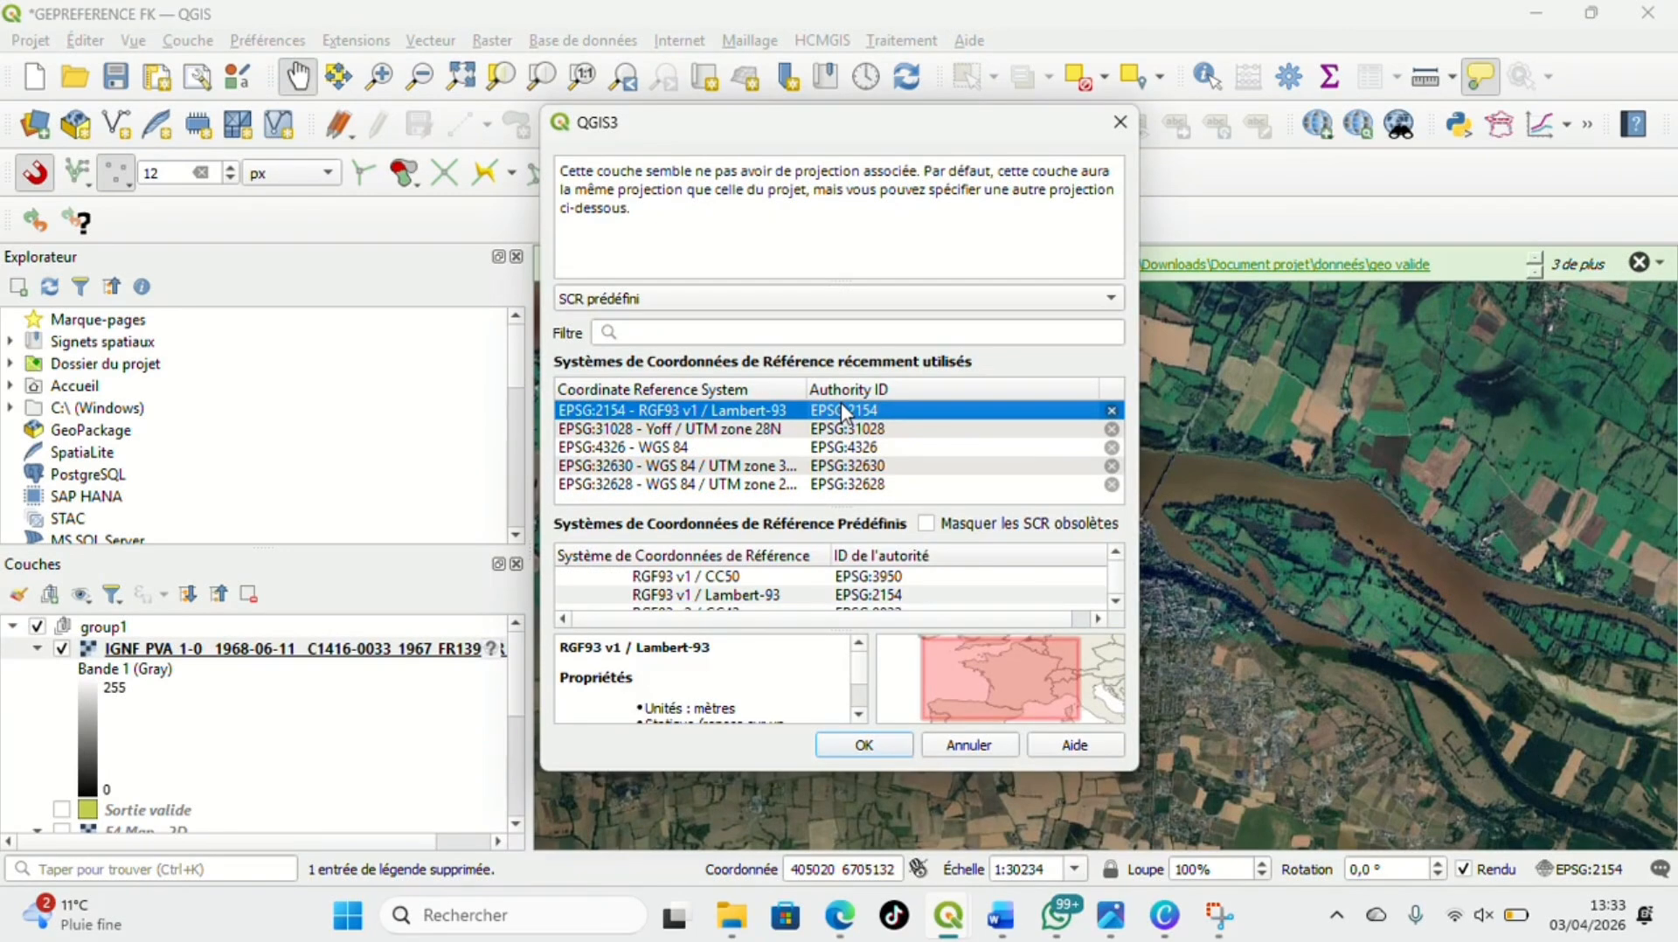
pyautogui.click(875, 752)
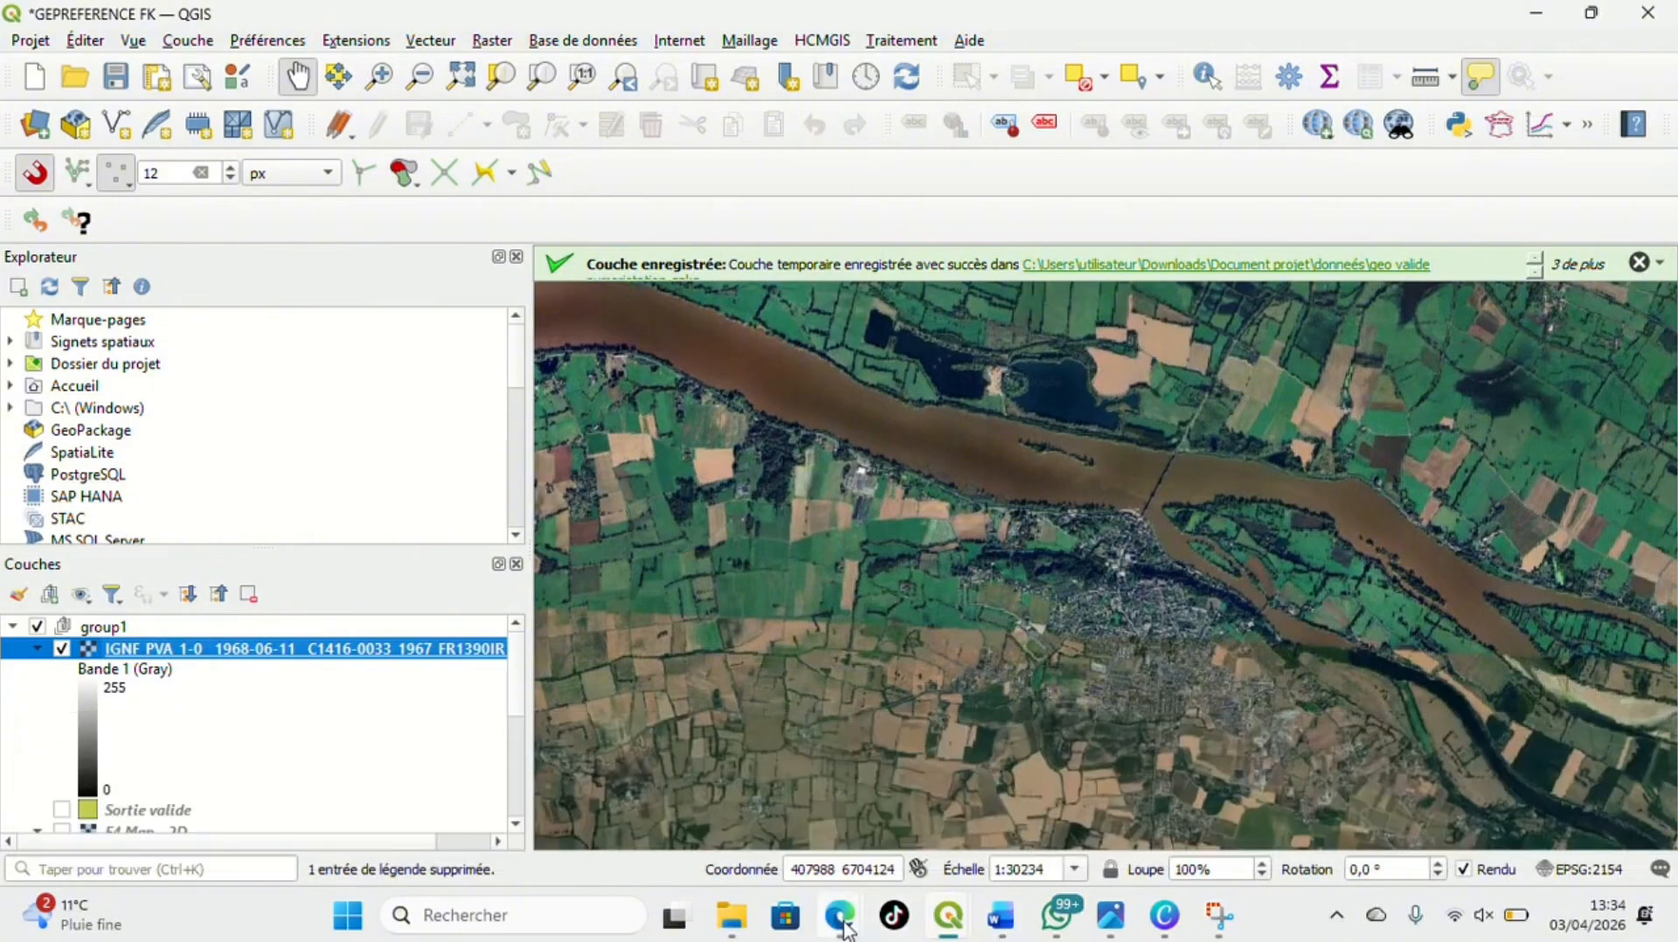
# Switch back to Remonter le temps in Edge and close the aerial photo view to return to the map
pyautogui.moveTo(845, 929)
pyautogui.click(758, 799)
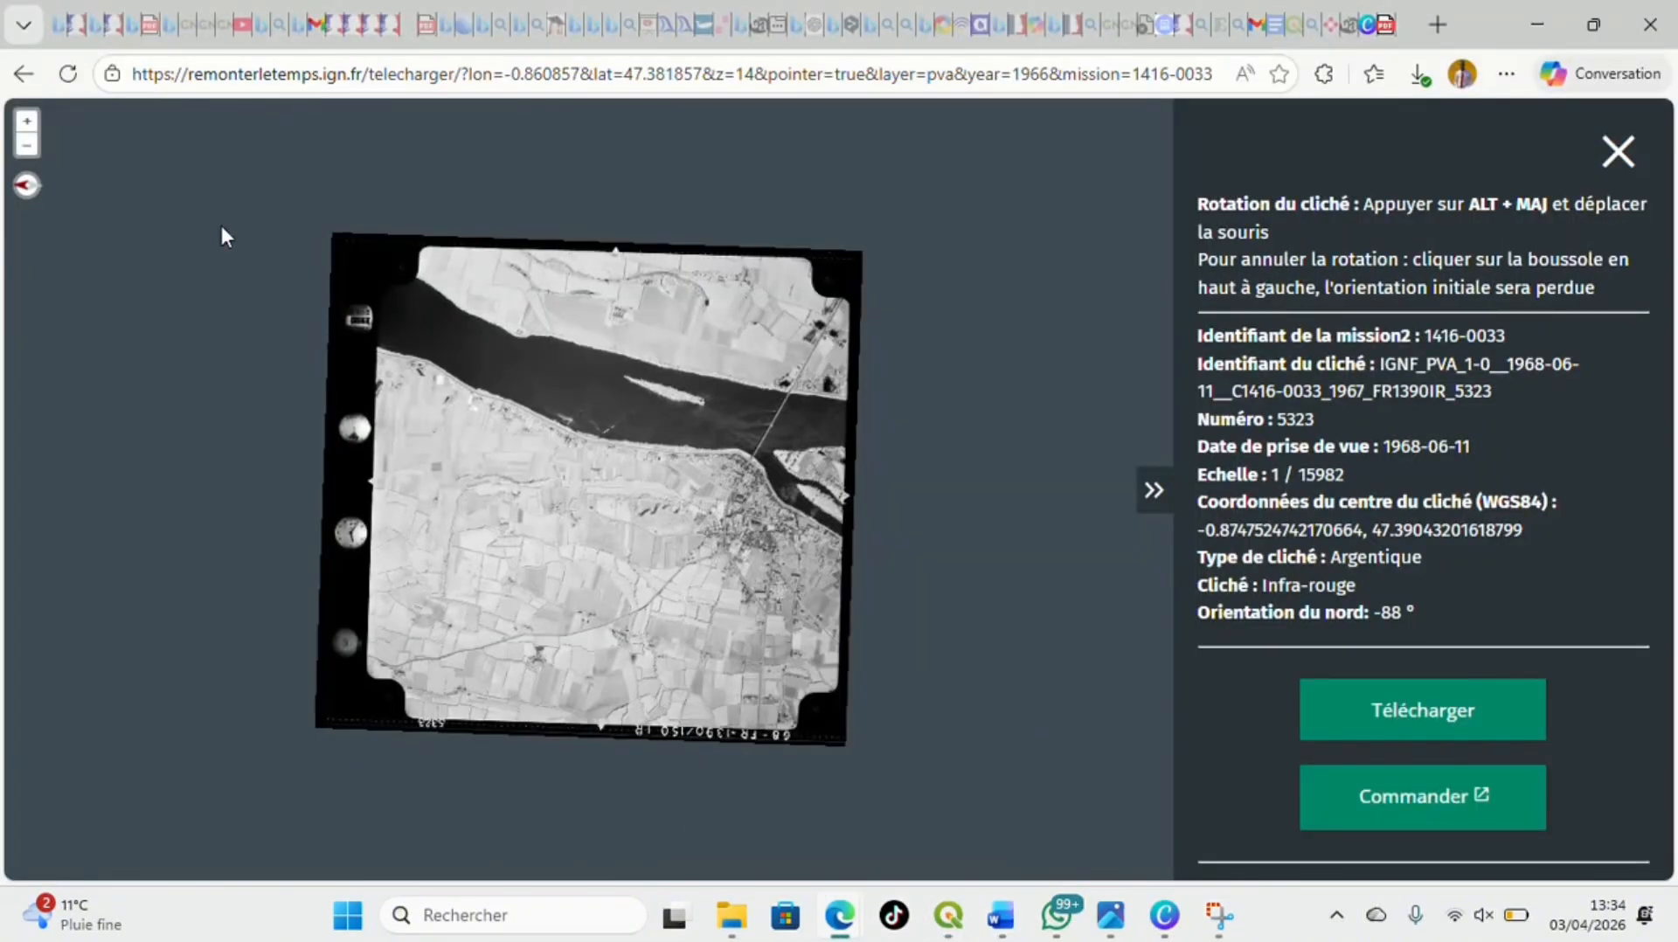
pyautogui.click(1607, 154)
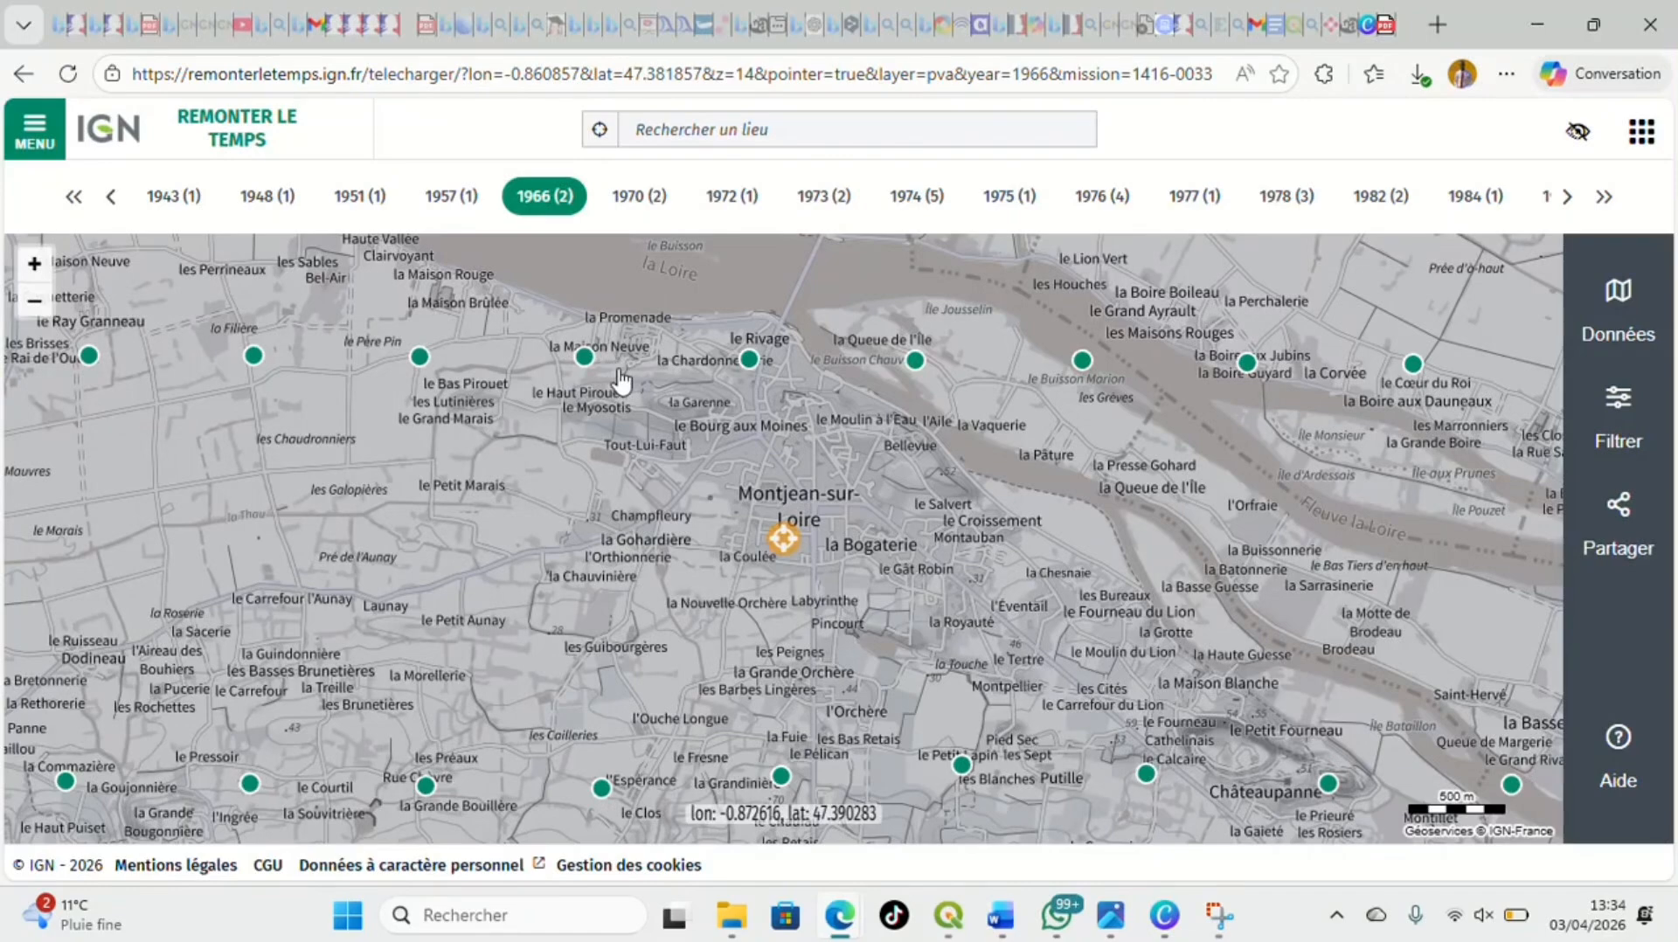
# Switch to the GEPREFERENCE FK project in QGIS and view the full extent of the added 1968 aerial photo layer
pyautogui.moveTo(616, 378); pyautogui.dragTo(835, 504)
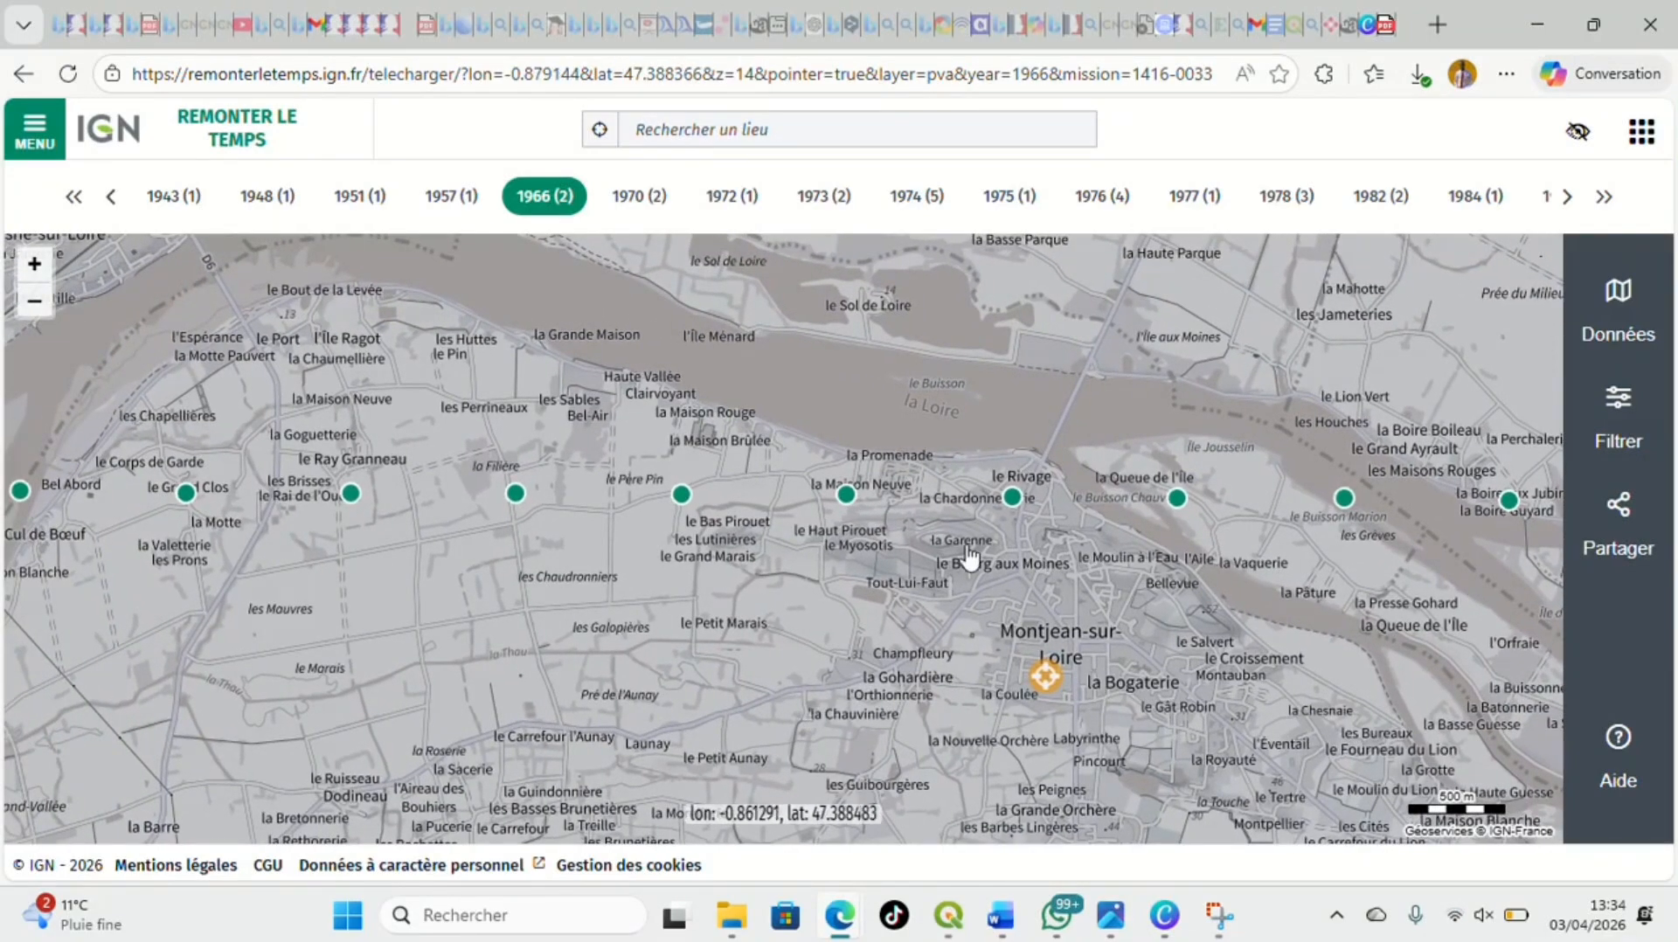
pyautogui.moveTo(961, 922)
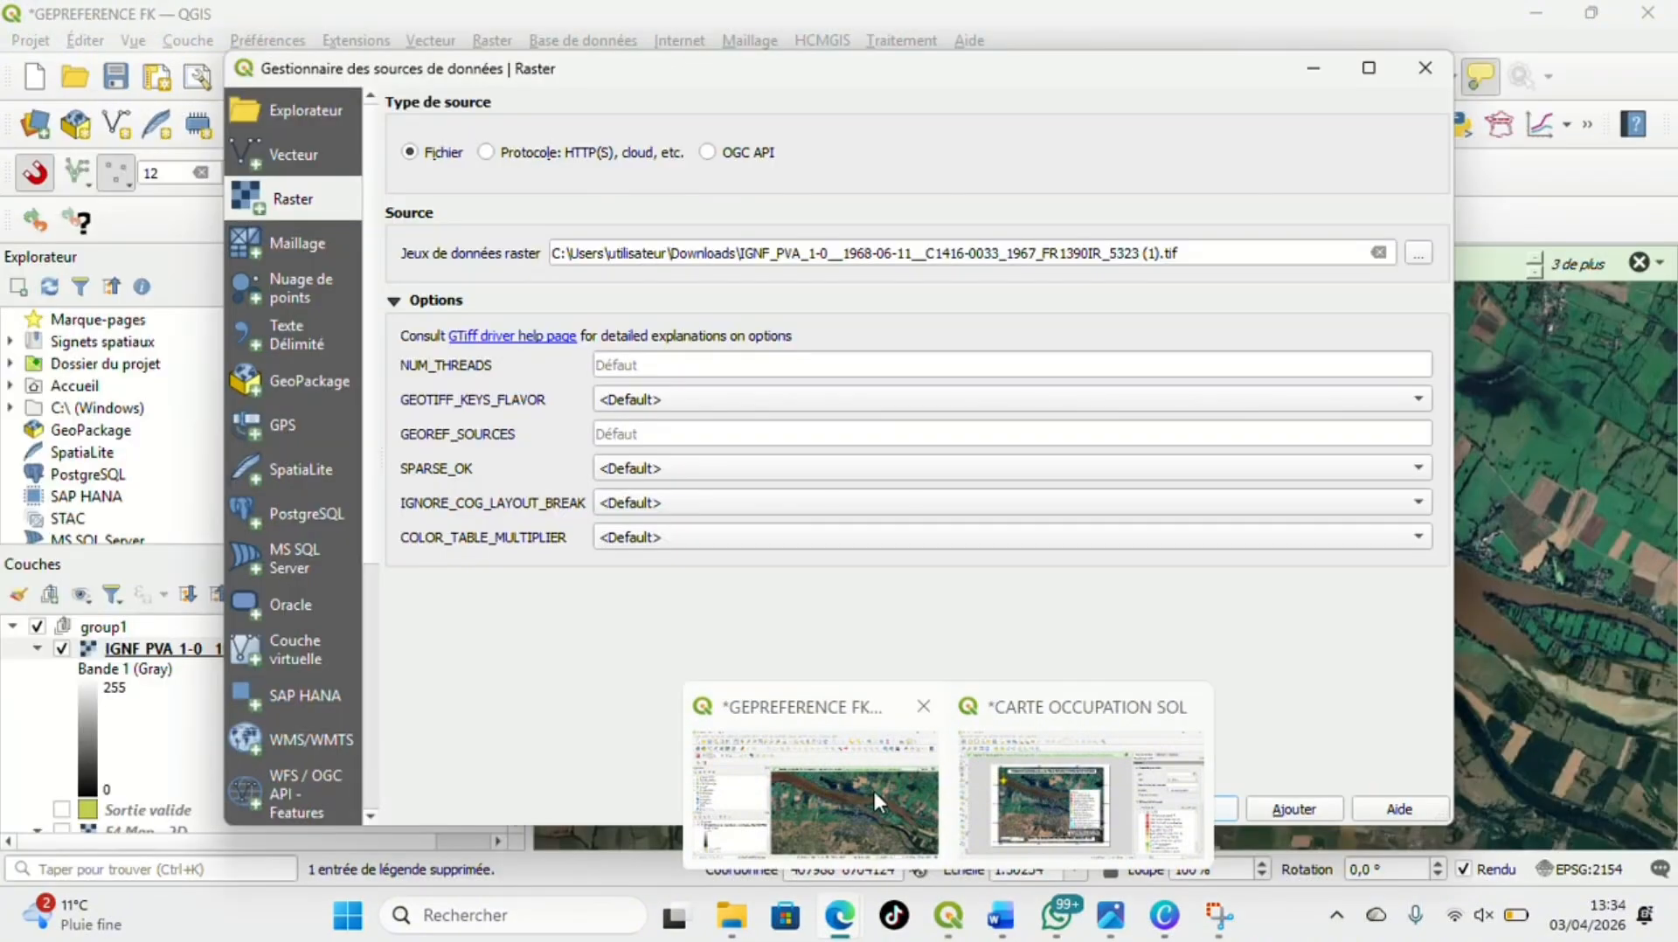
pyautogui.click(872, 788)
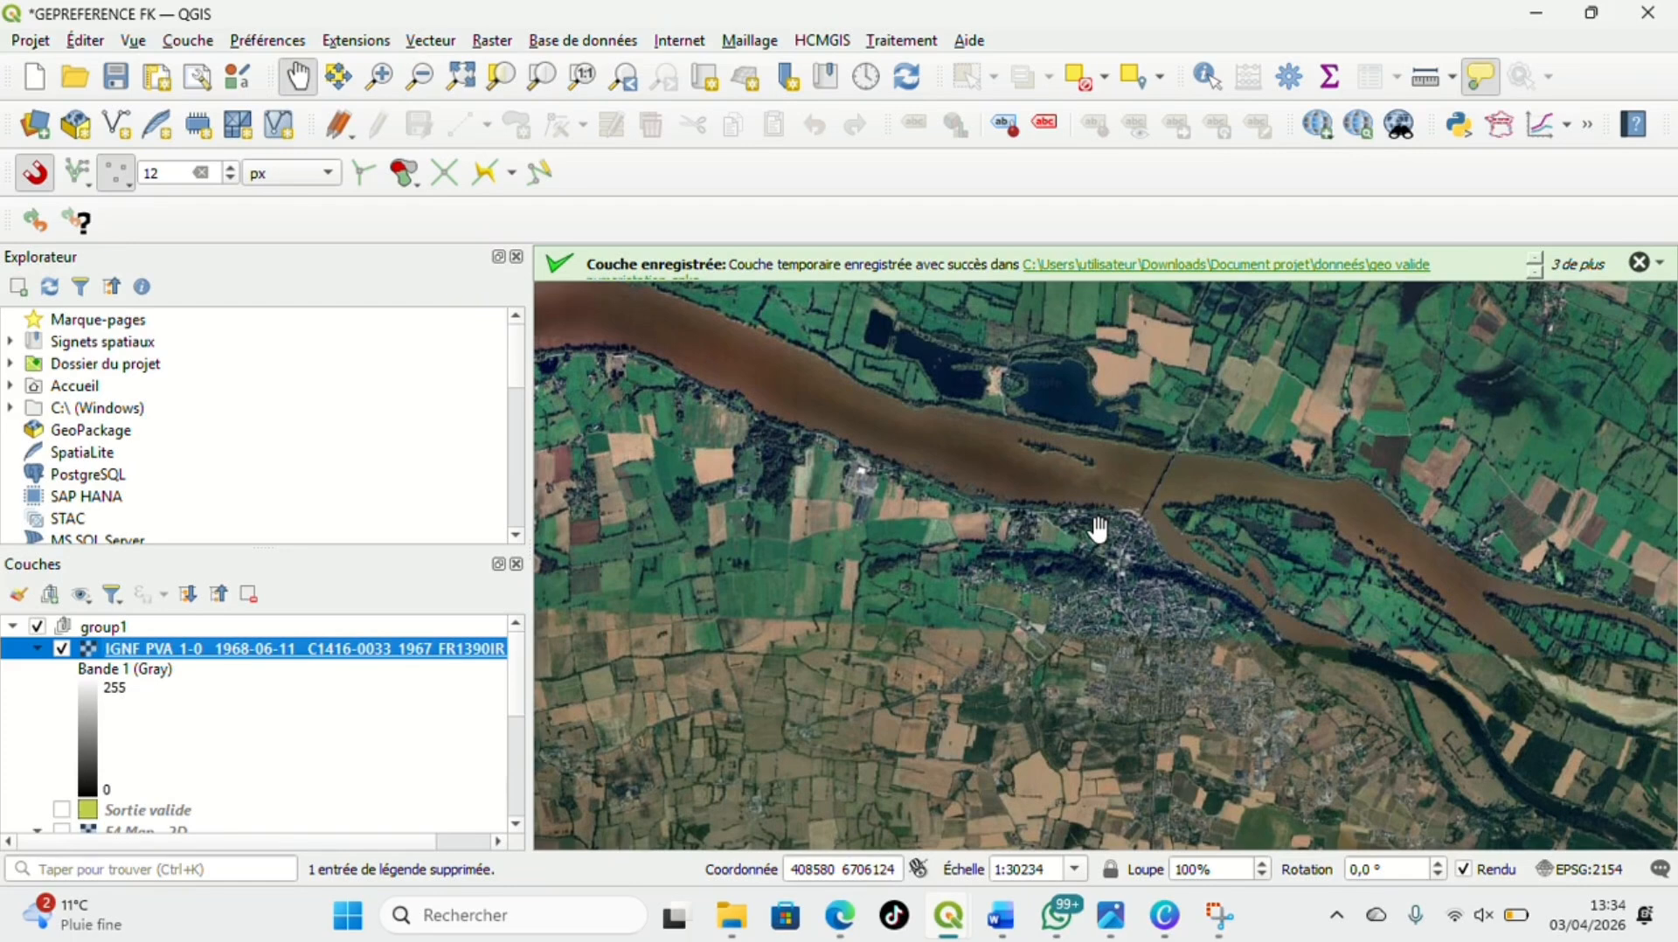
pyautogui.rightClick(385, 651)
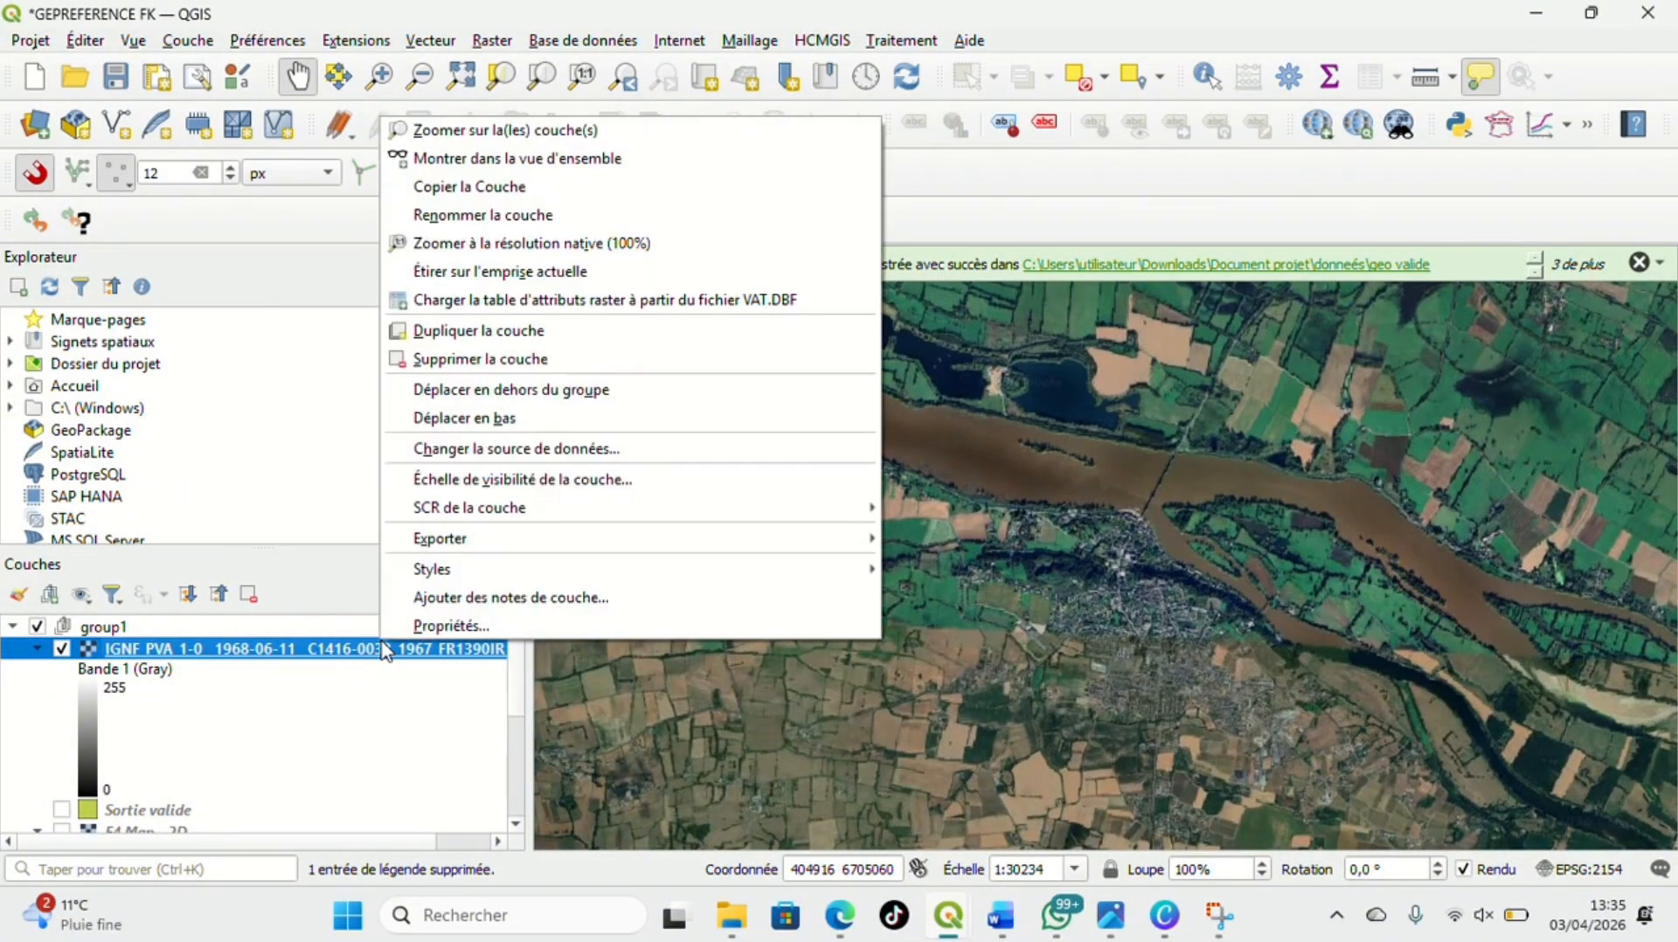
pyautogui.click(527, 131)
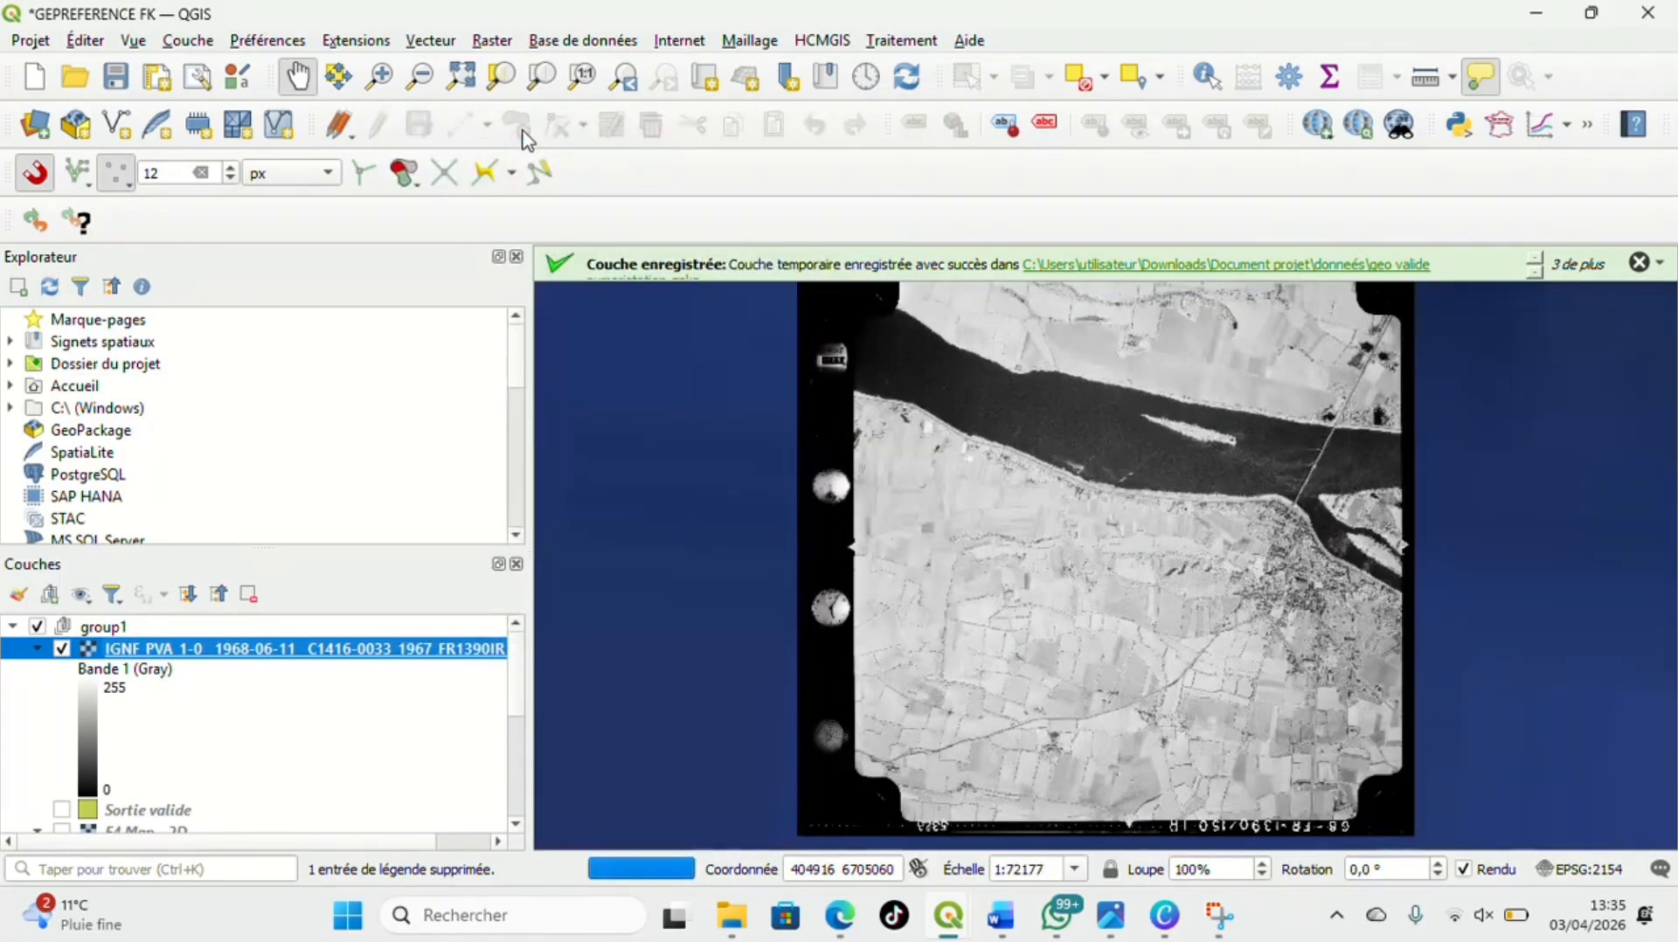
# Return the map view to the Loire around Montjean-sur-Loire on the satellite basemap
pyautogui.scroll(-10, 1123, 737)
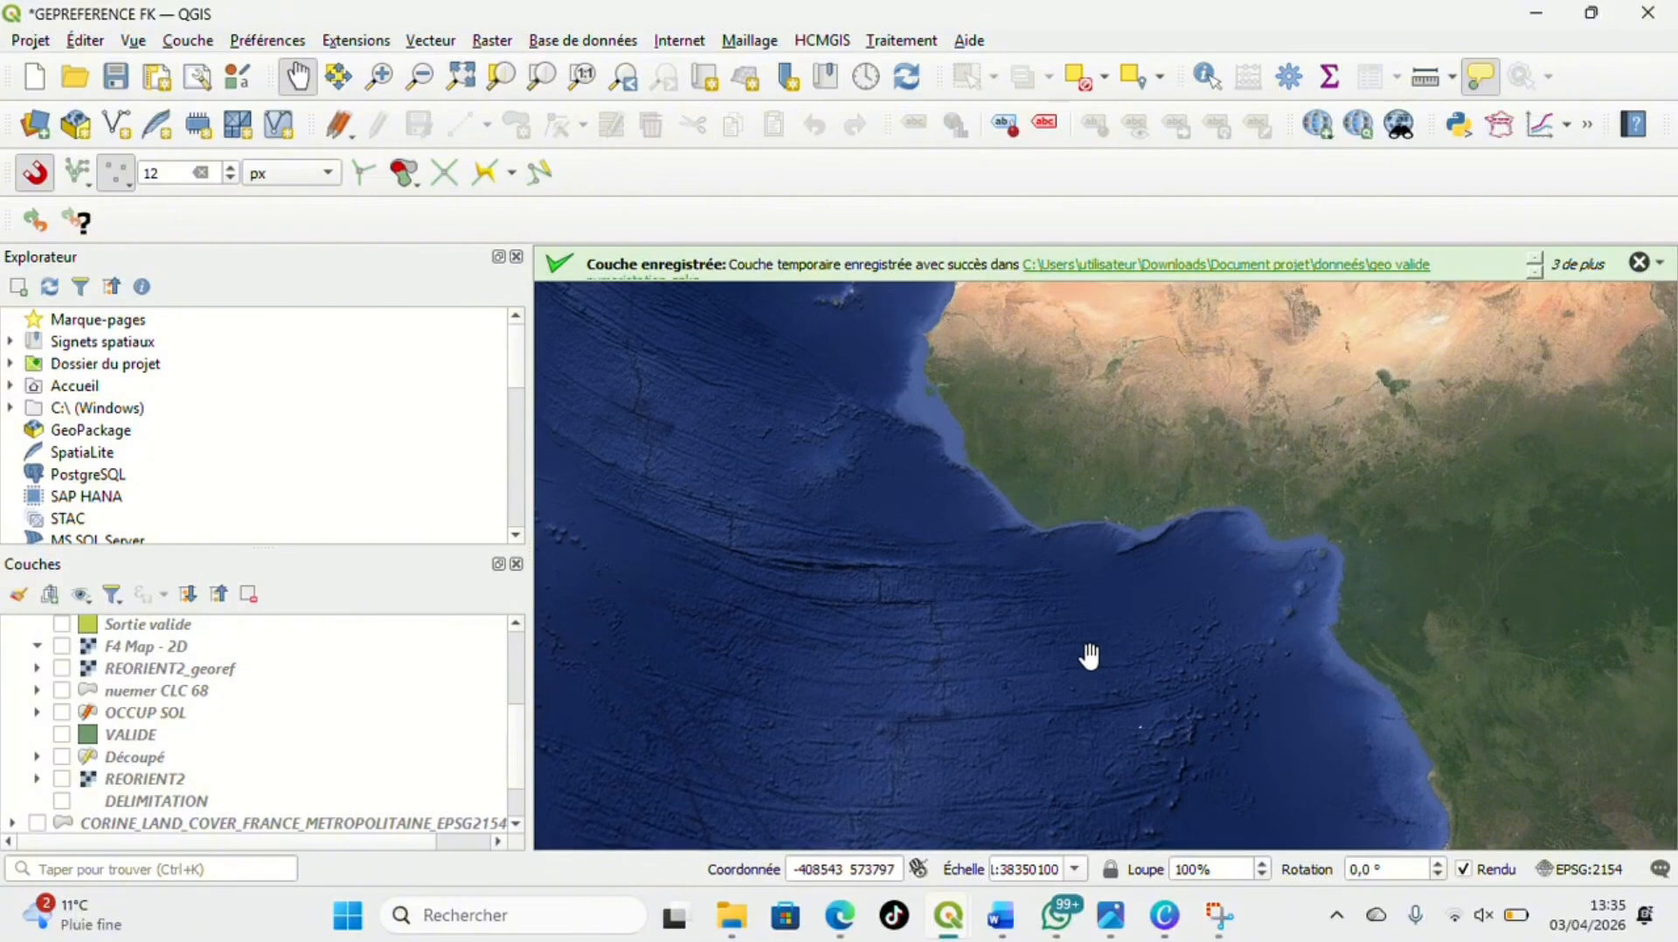
pyautogui.moveTo(1131, 665); pyautogui.dragTo(816, 822)
pyautogui.moveTo(1016, 515); pyautogui.dragTo(1068, 769)
pyautogui.moveTo(1125, 513); pyautogui.dragTo(1126, 513)
pyautogui.scroll(3, 961, 390)
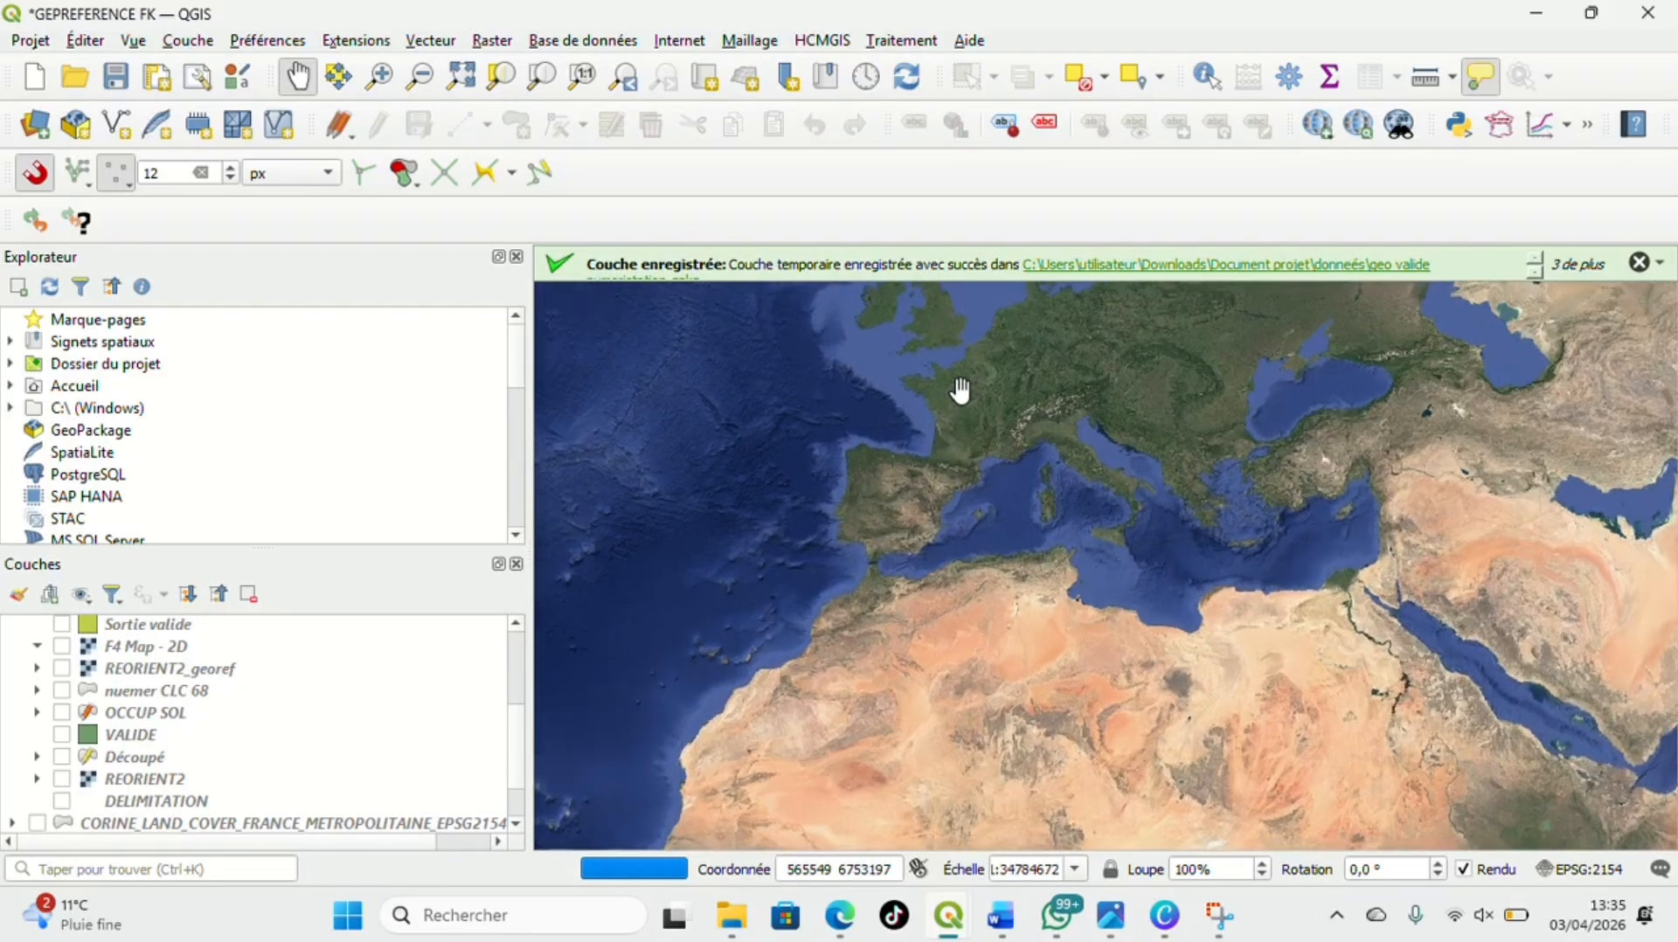
pyautogui.scroll(5, 961, 390)
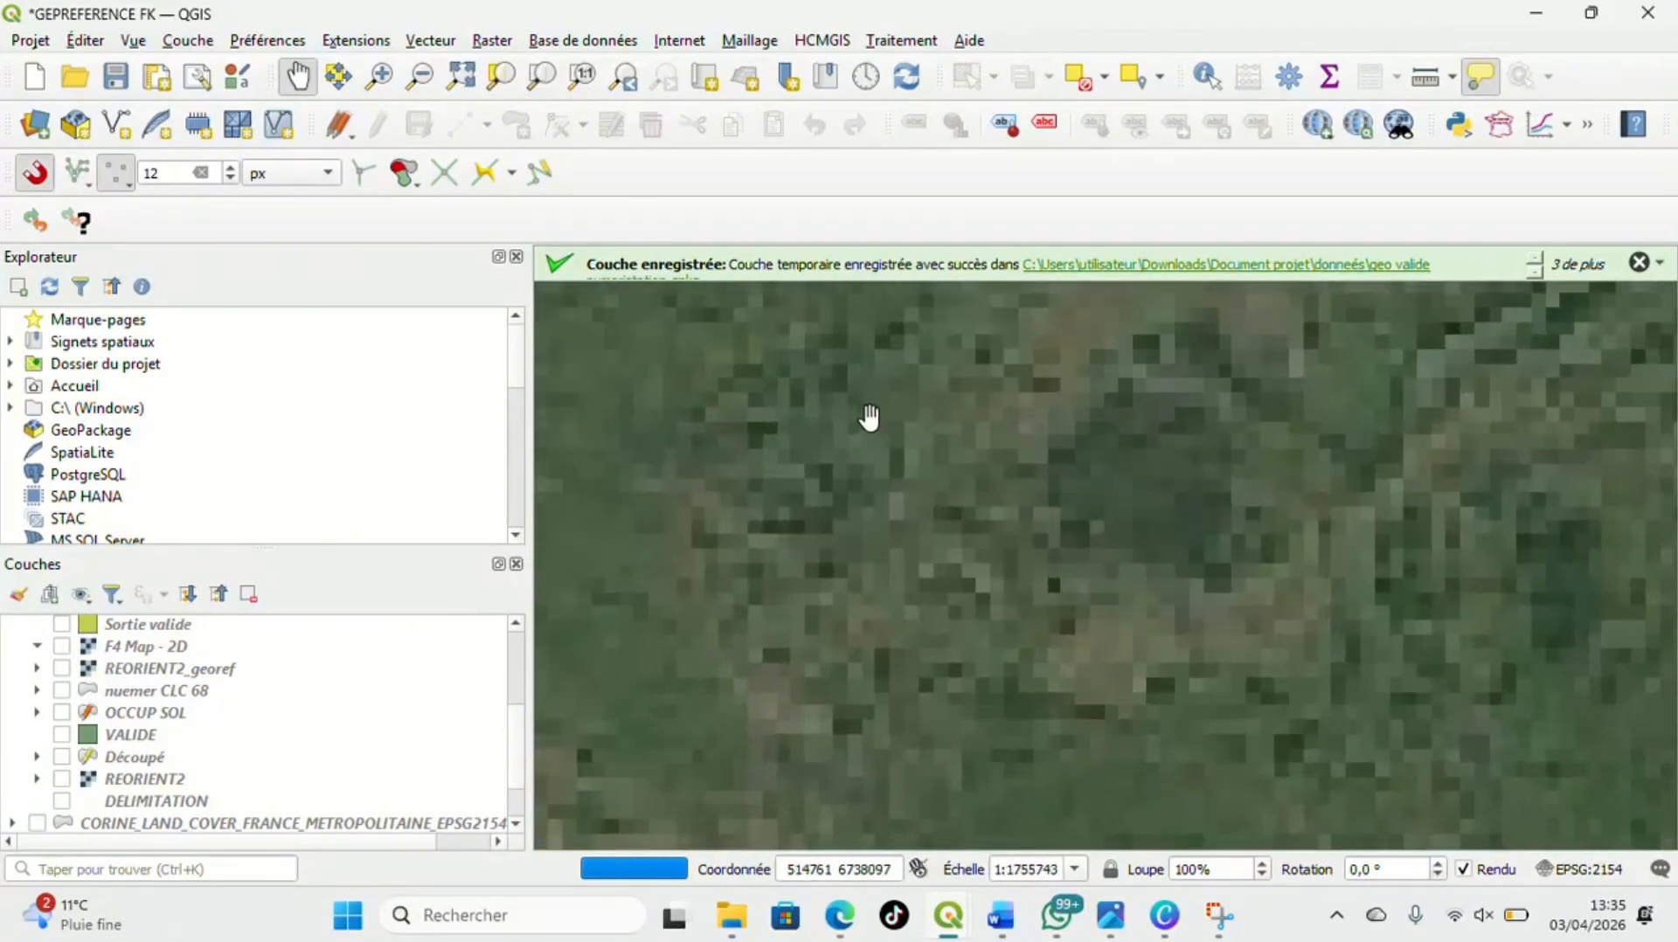
pyautogui.scroll(3, 959, 524)
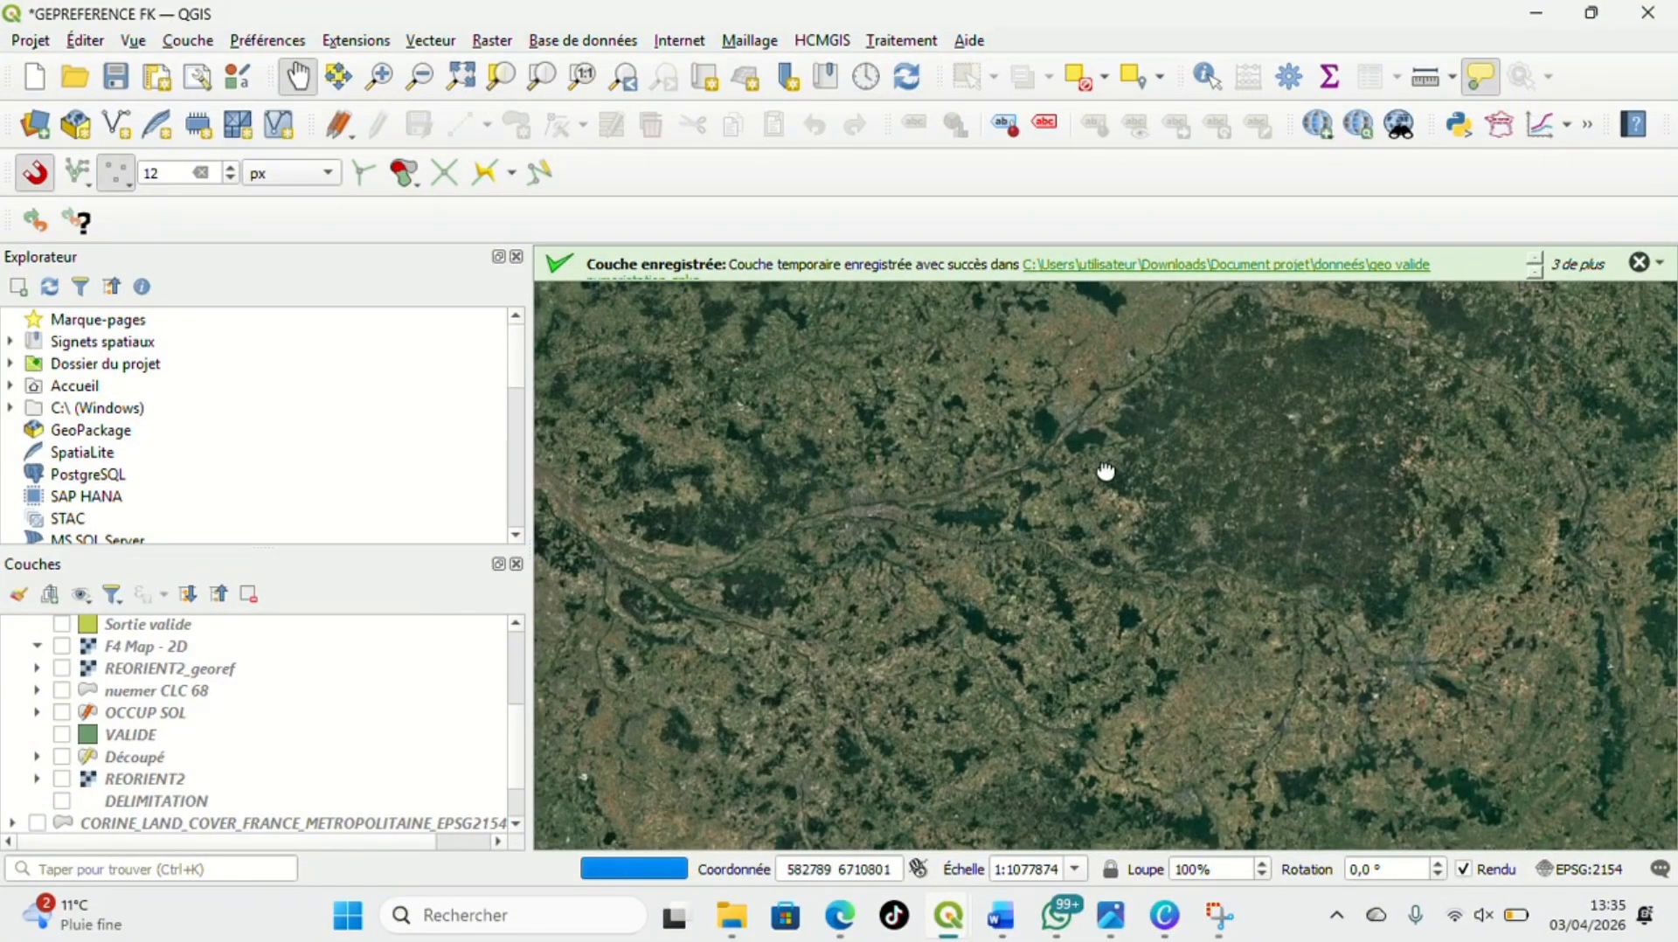
pyautogui.moveTo(1105, 471); pyautogui.dragTo(1184, 558)
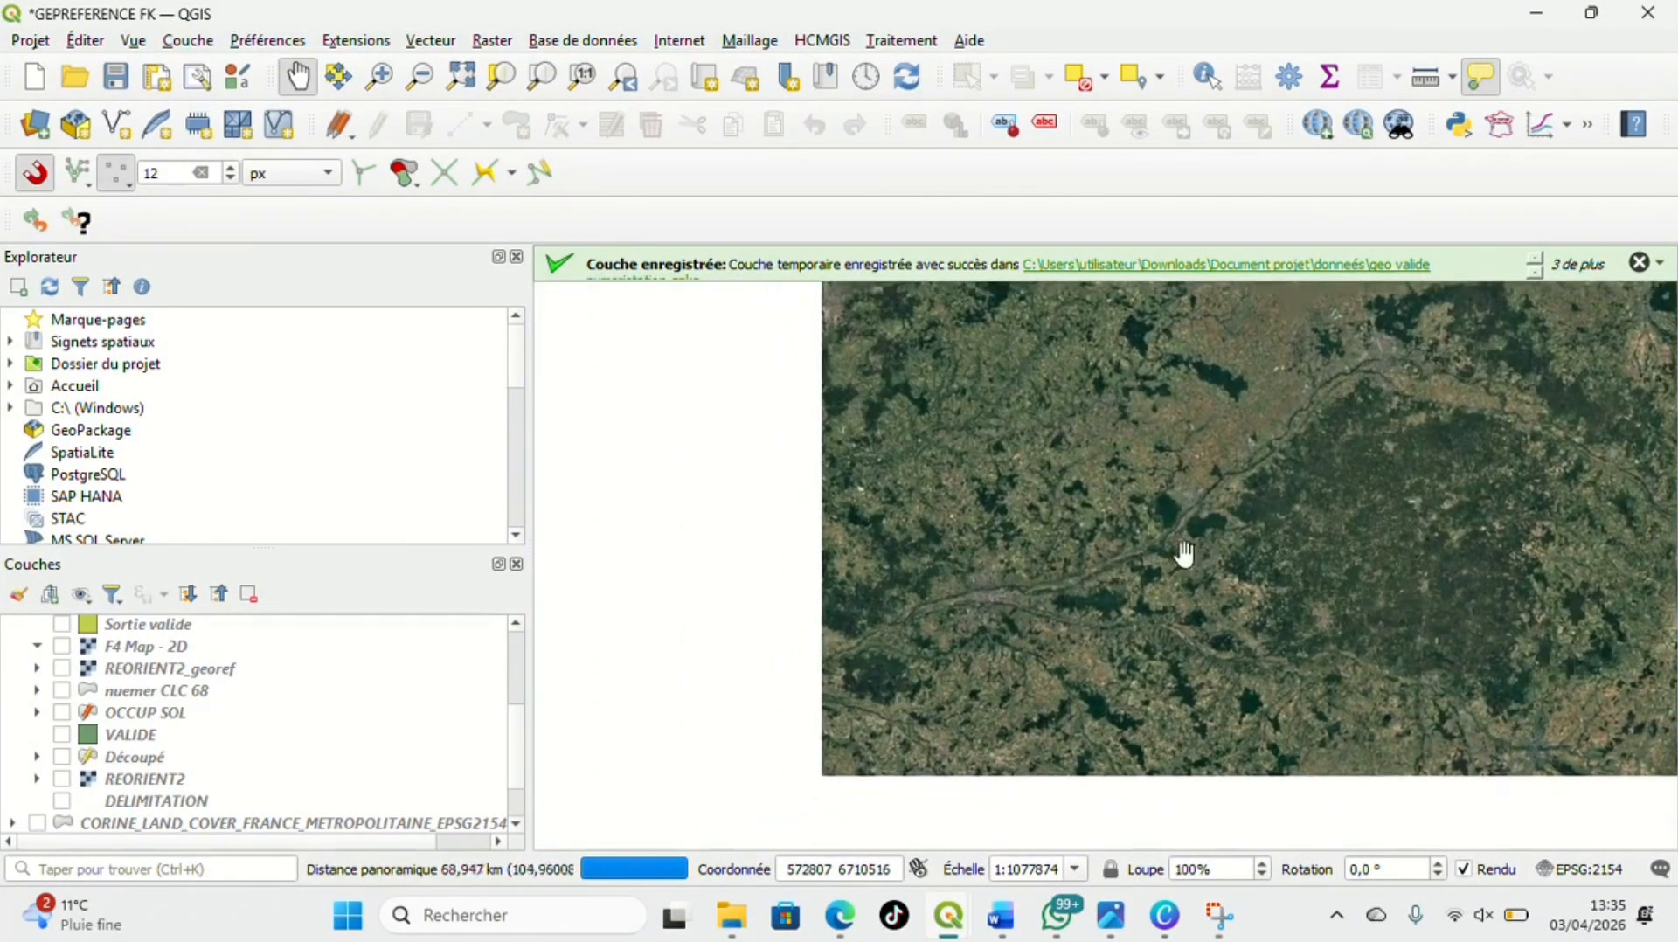
pyautogui.scroll(-1, 1035, 599)
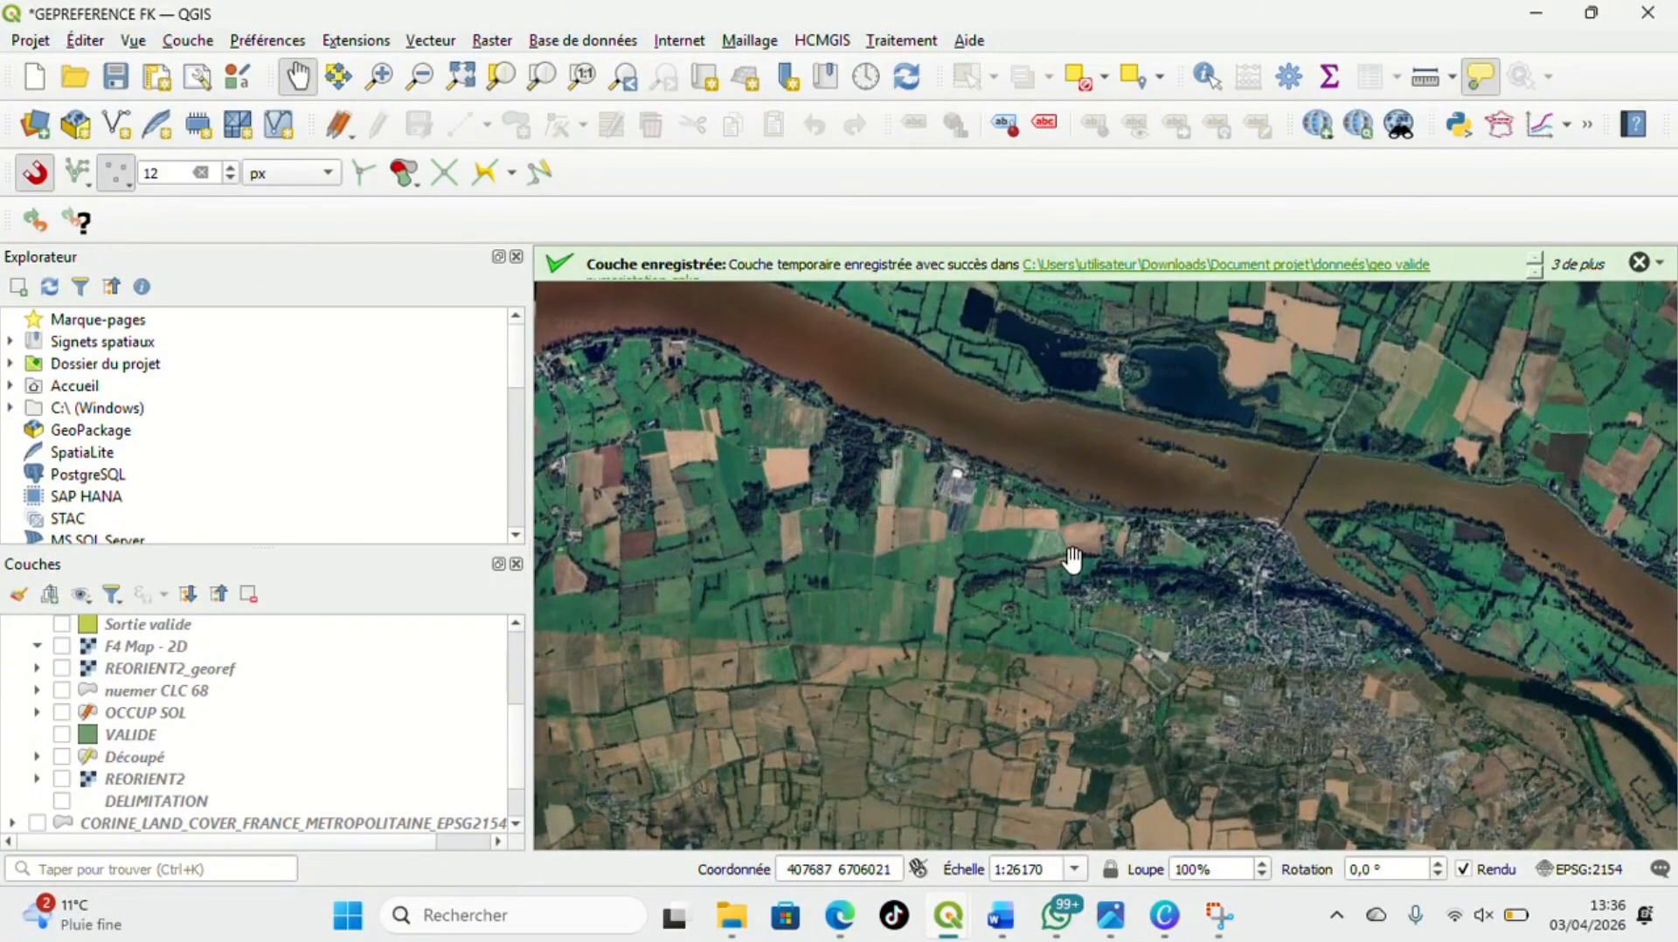
# Open the Georeferencer, restore its minimized window and place it beside the visible part of the satellite map
pyautogui.click(187, 40)
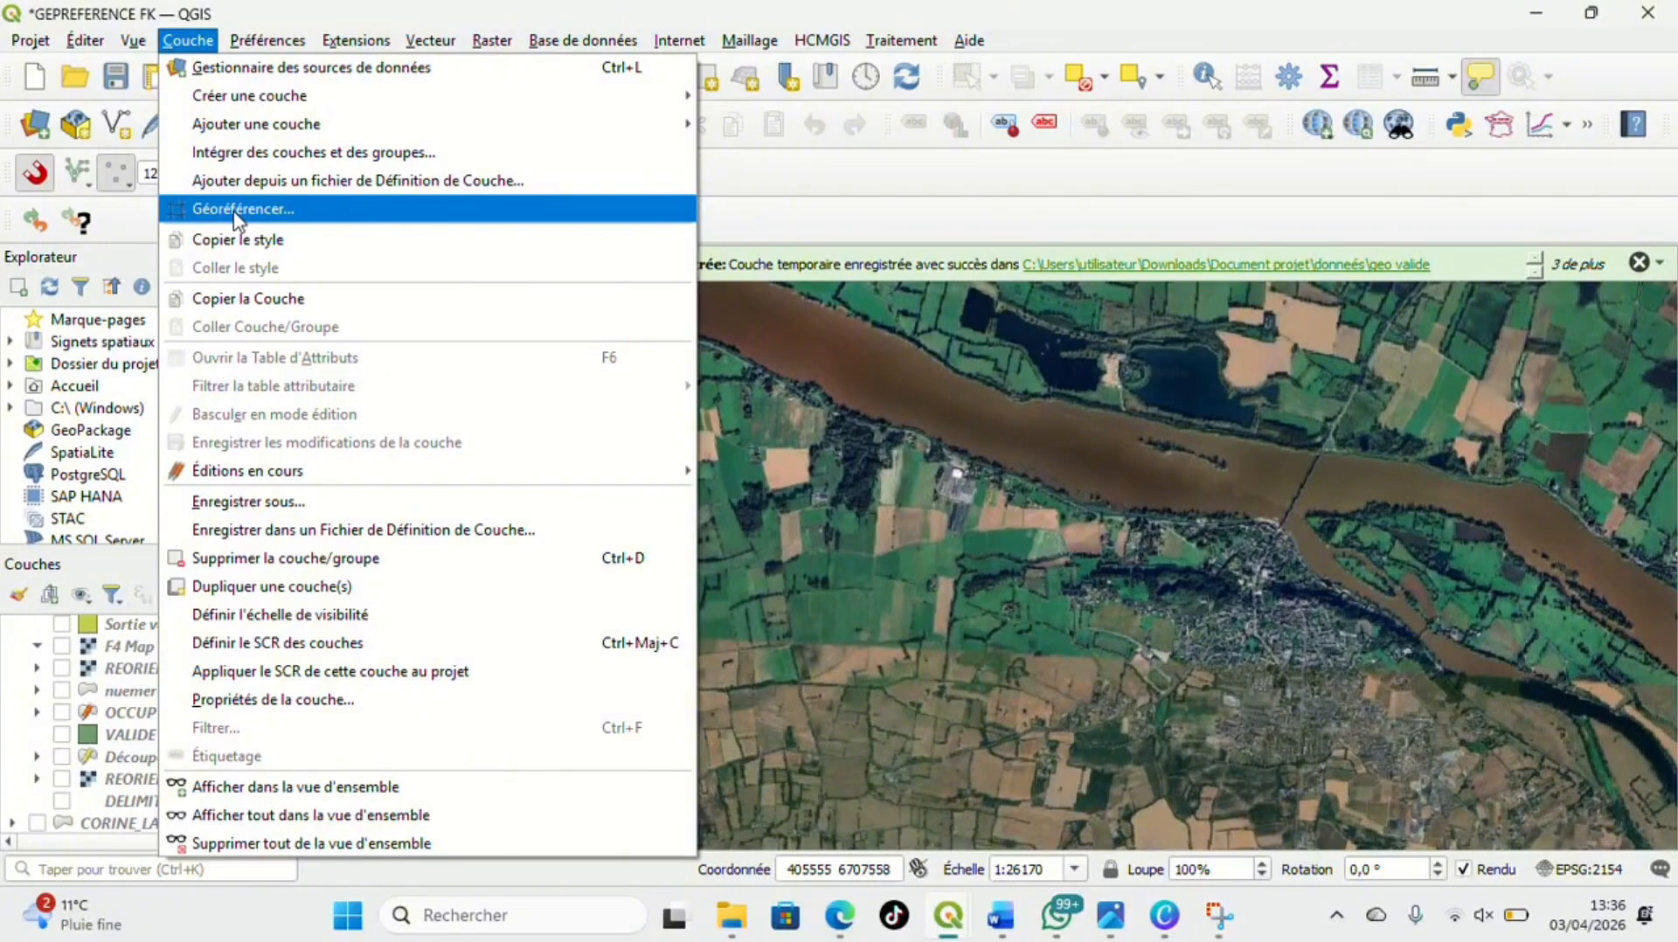
pyautogui.moveTo(134, 53)
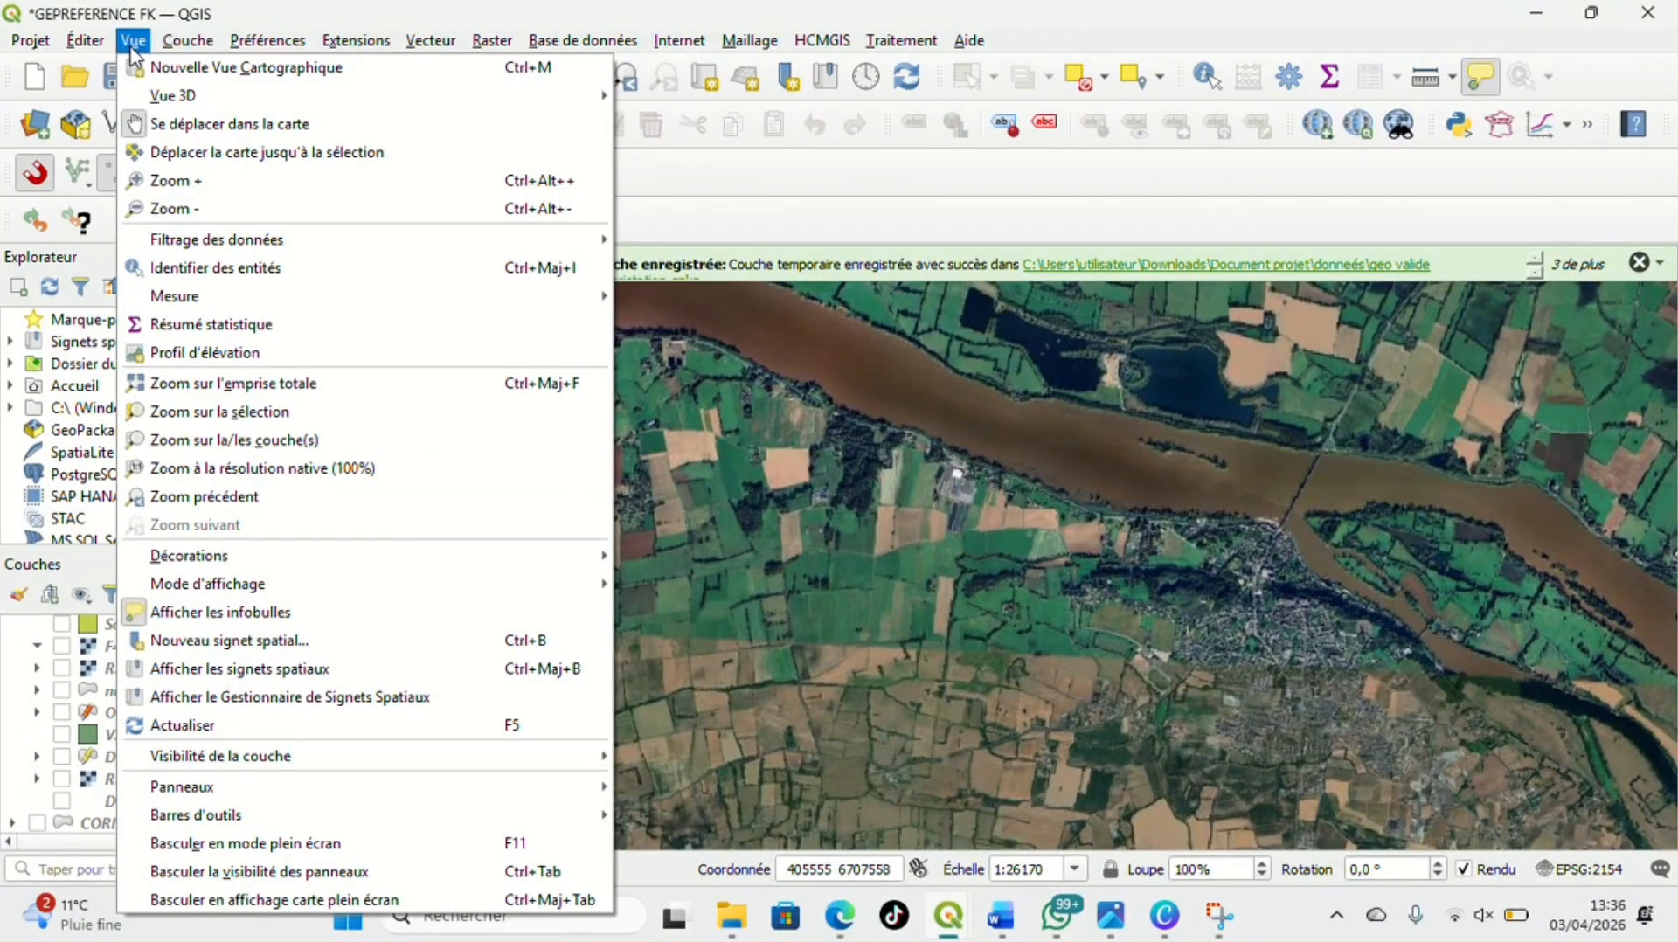
pyautogui.moveTo(194, 48)
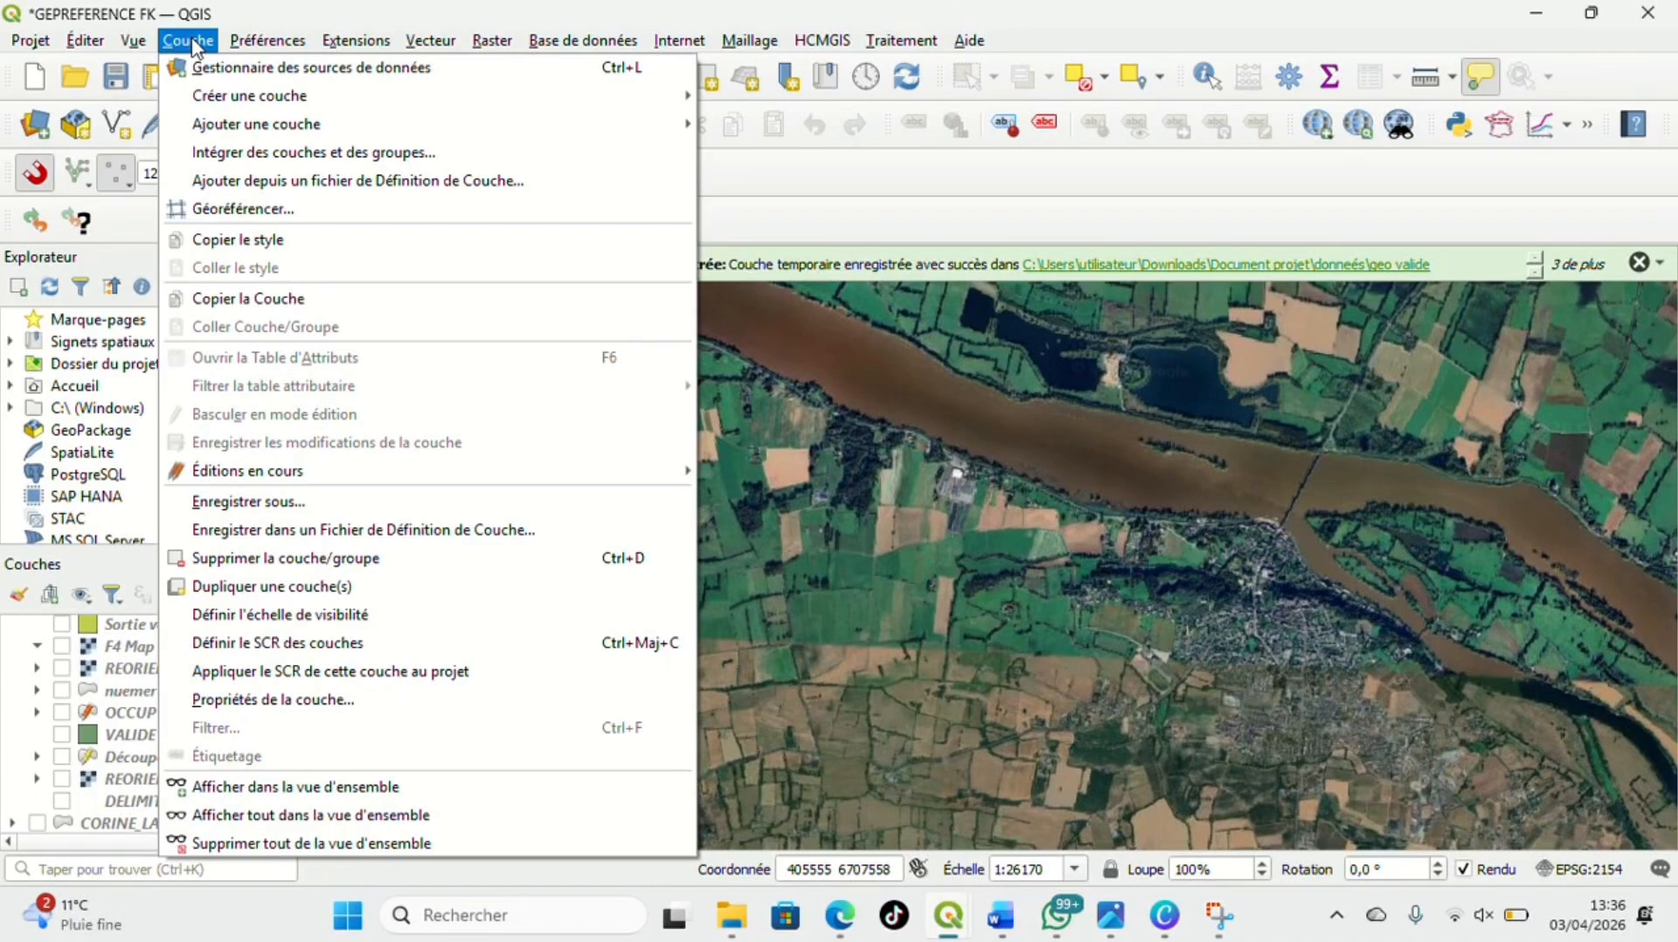
pyautogui.click(259, 213)
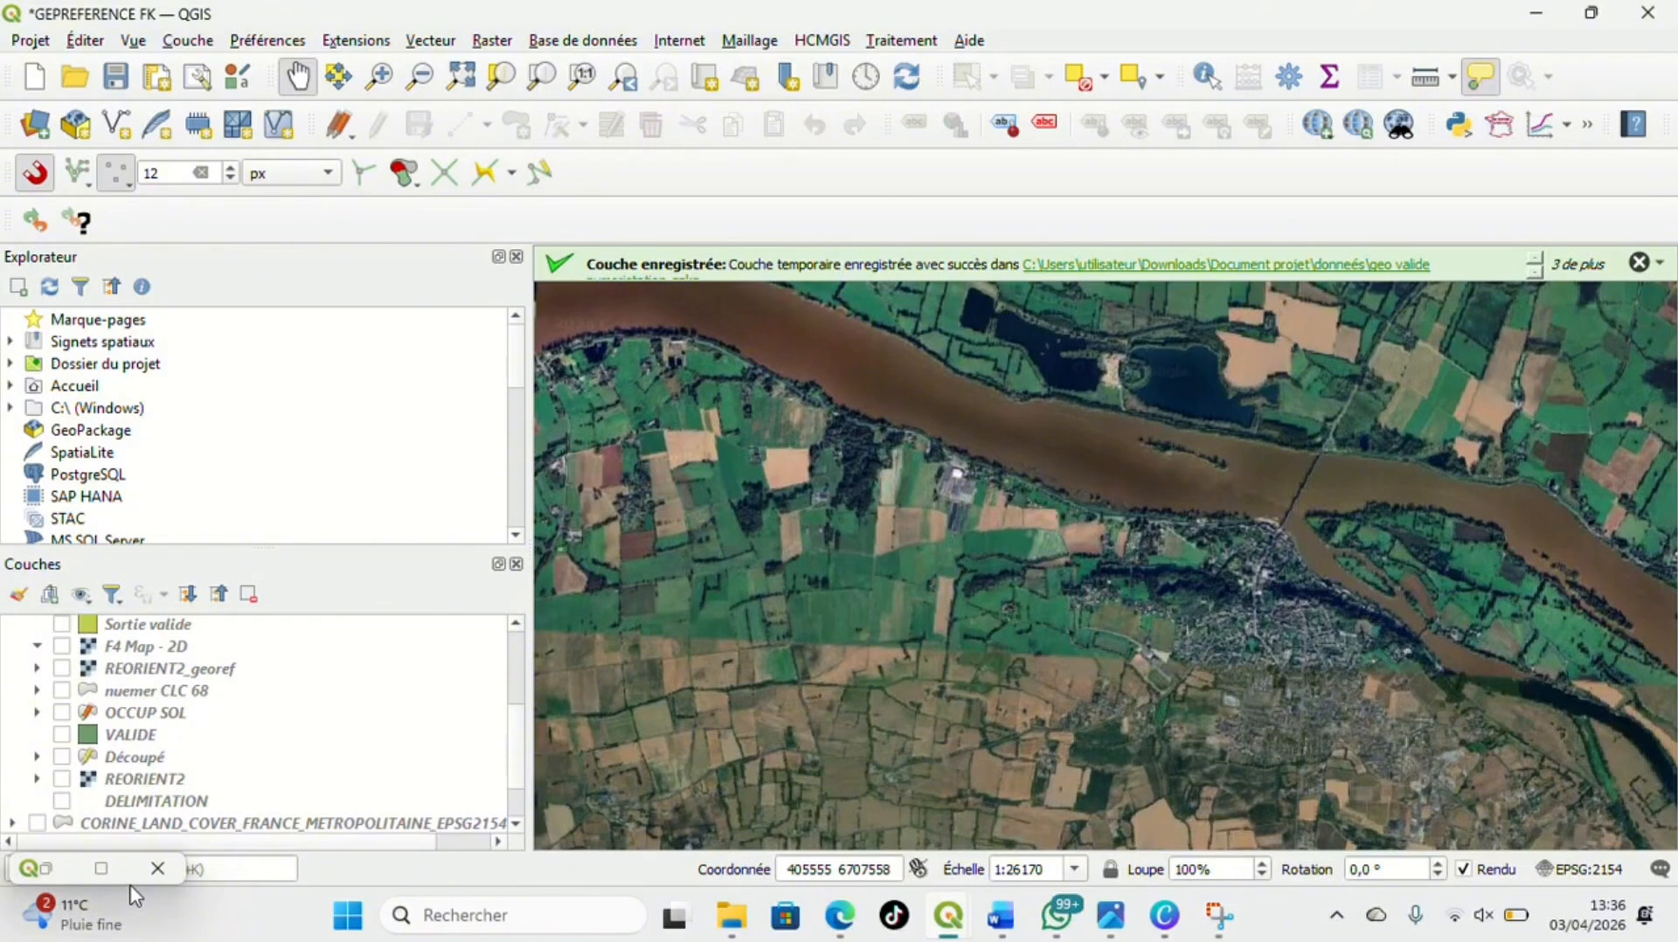
pyautogui.moveTo(103, 868)
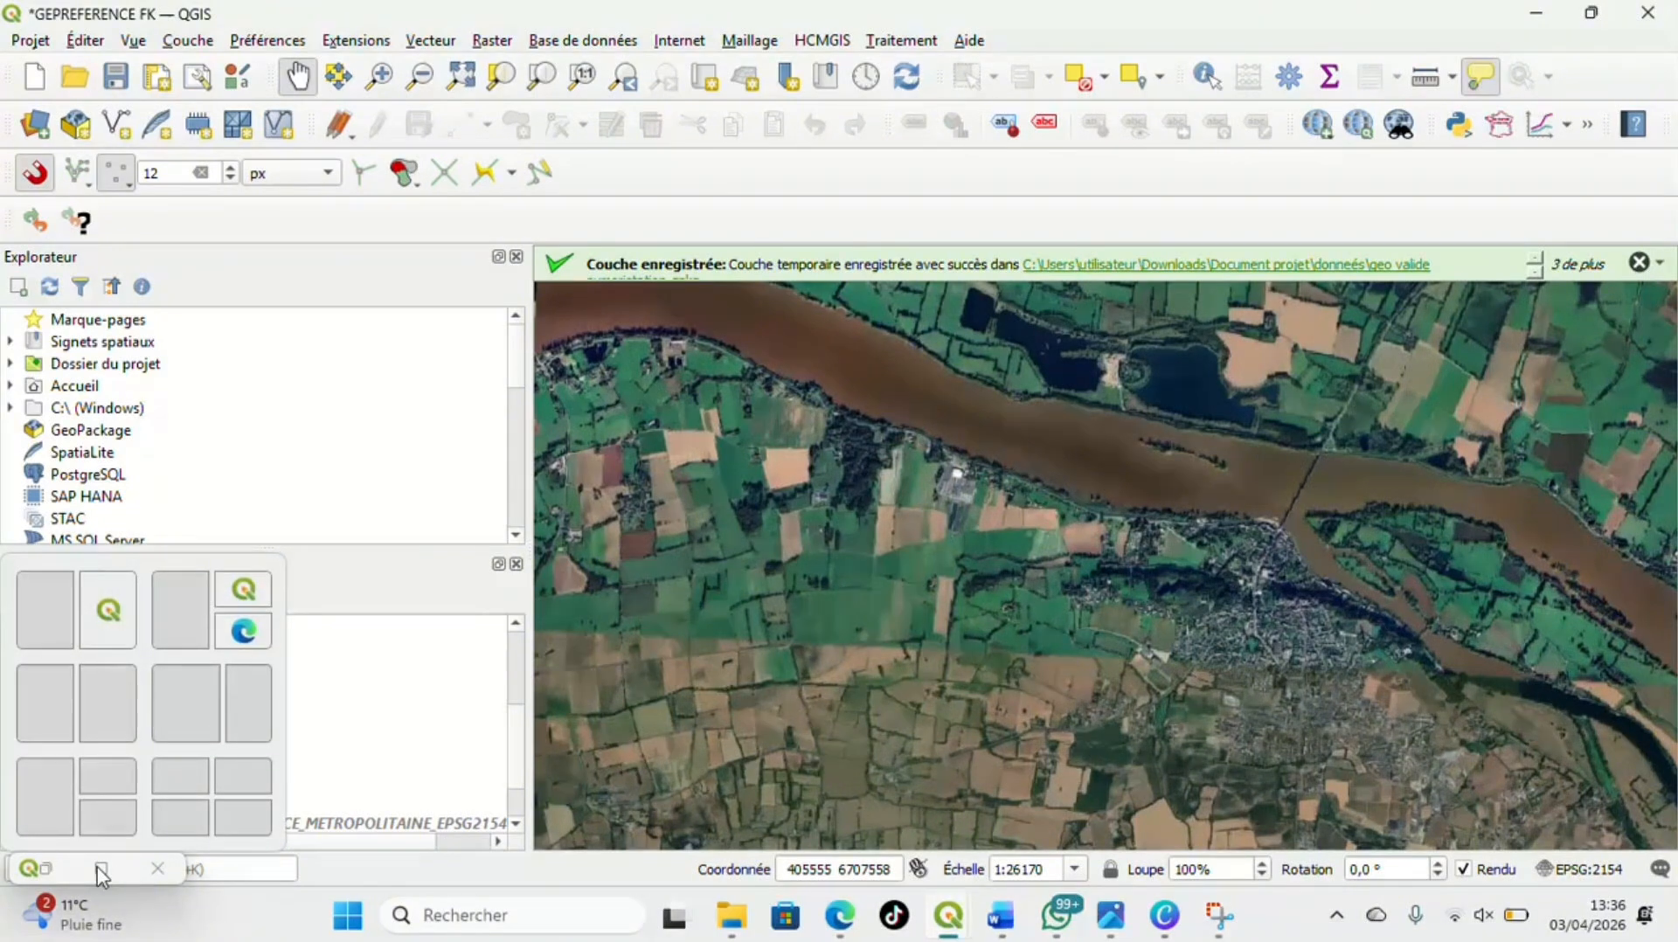
pyautogui.click(45, 869)
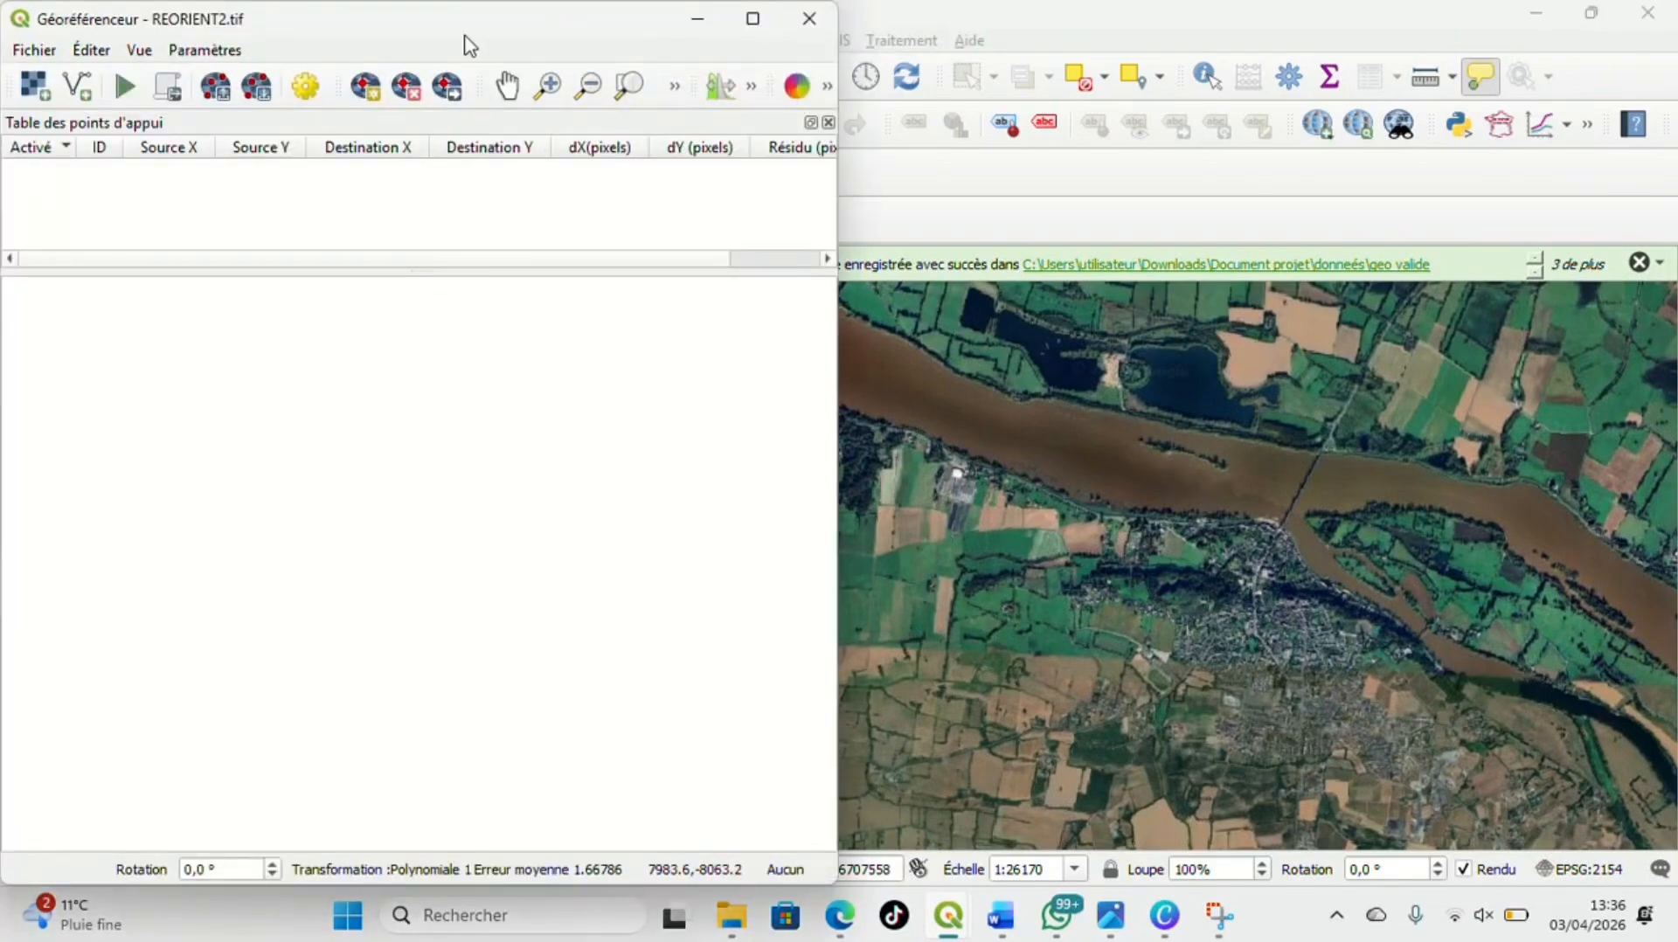
pyautogui.moveTo(470, 46); pyautogui.dragTo(542, 142)
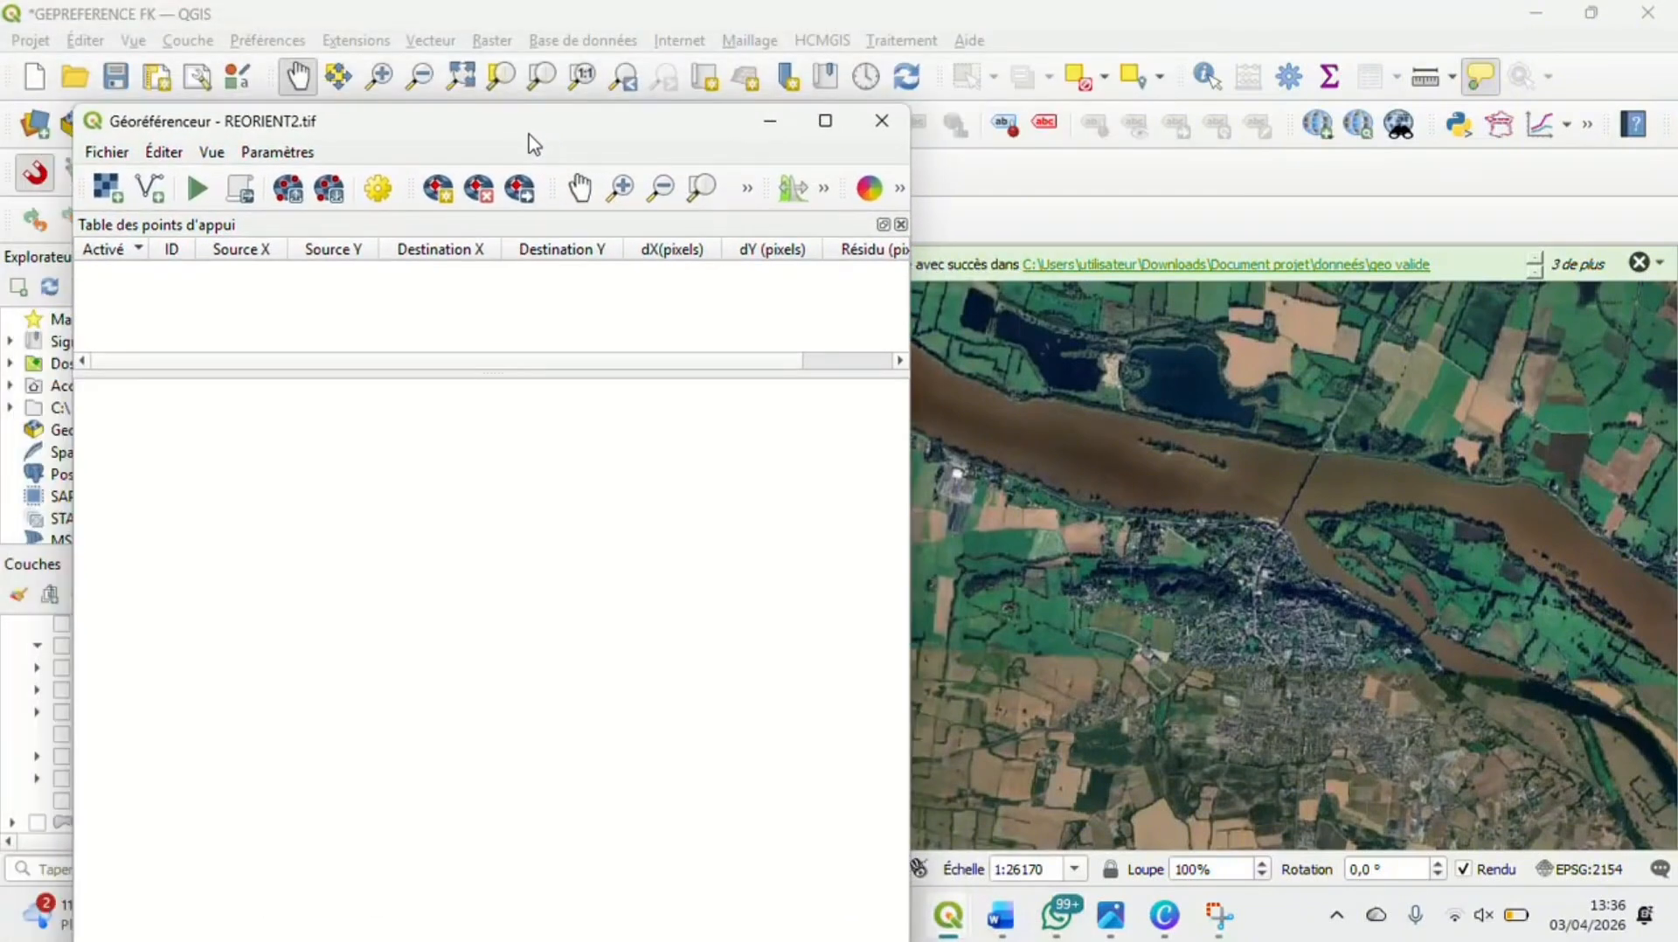
# Load IGNF_PVA_1-0__1968-06-11__C1416-0033_1967_FR1390IR_5323 (1).tif from the Téléchargements folder as the raster to georeference
pyautogui.click(118, 198)
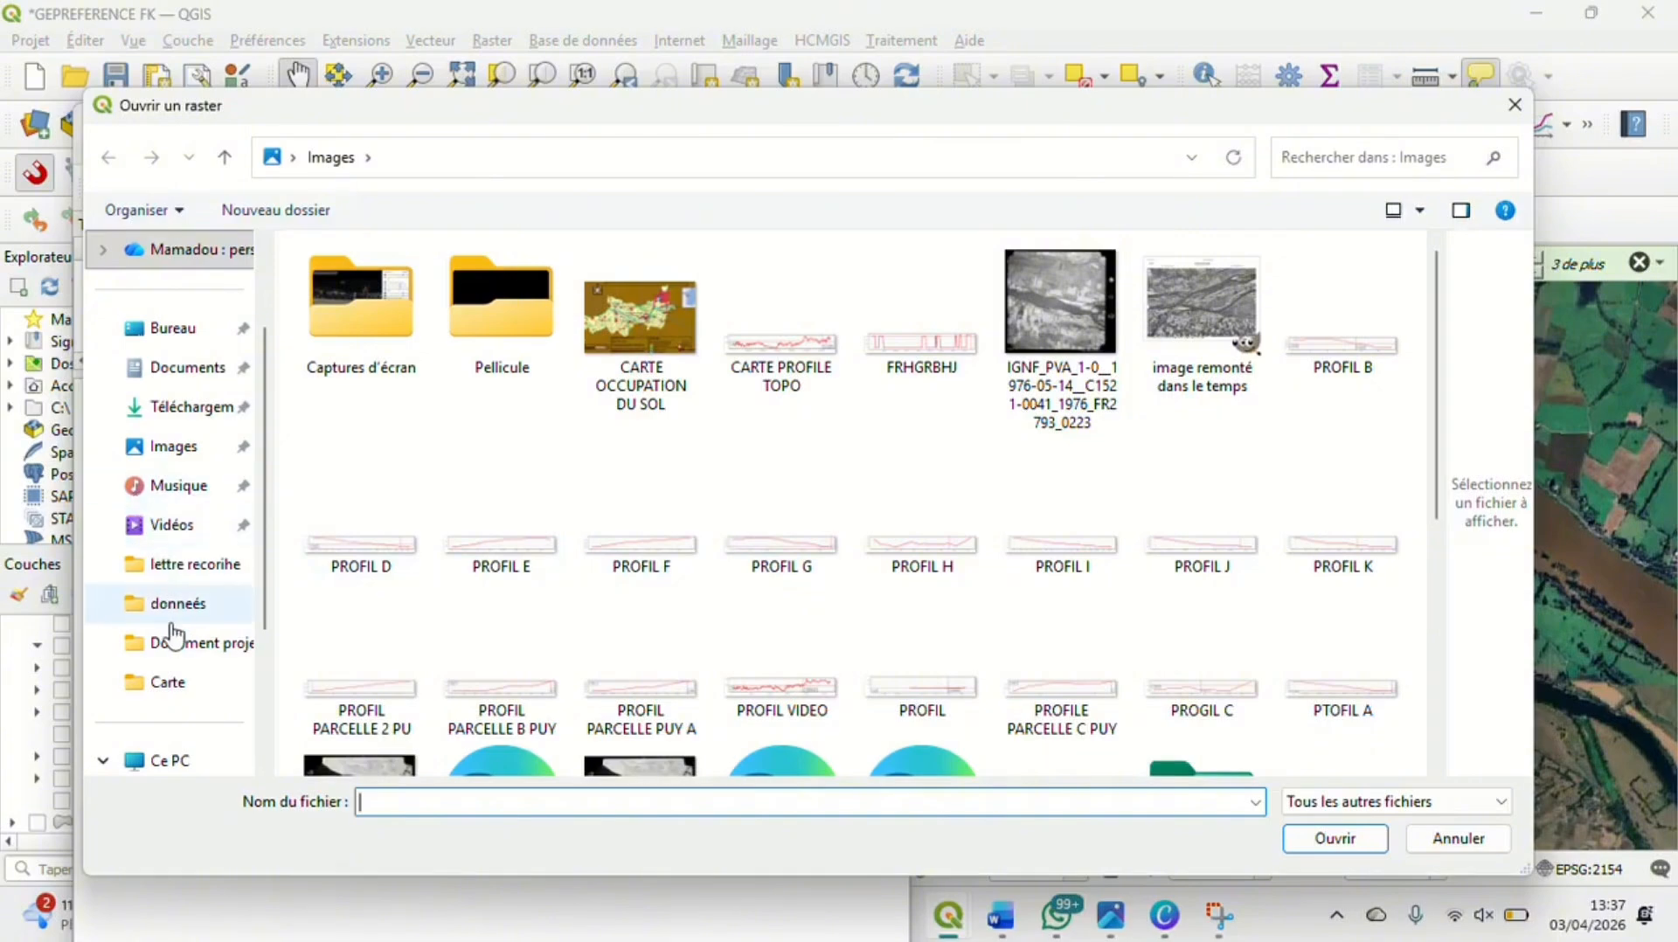
pyautogui.click(188, 407)
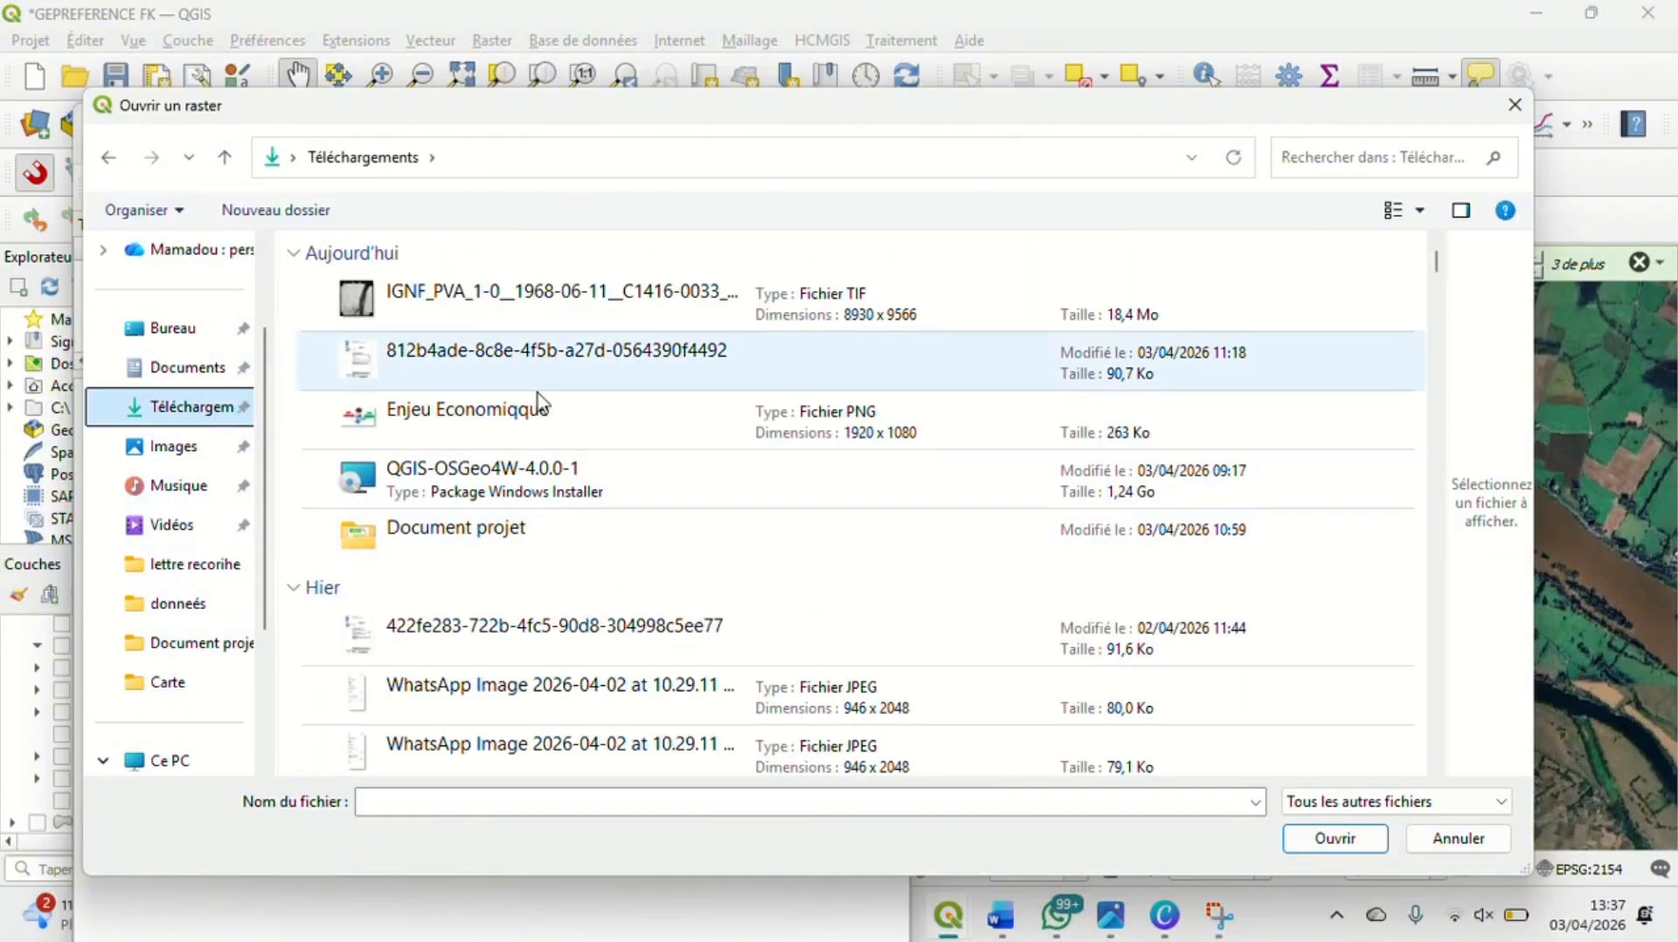
pyautogui.scroll(-2, 584, 522)
pyautogui.scroll(-6, 583, 522)
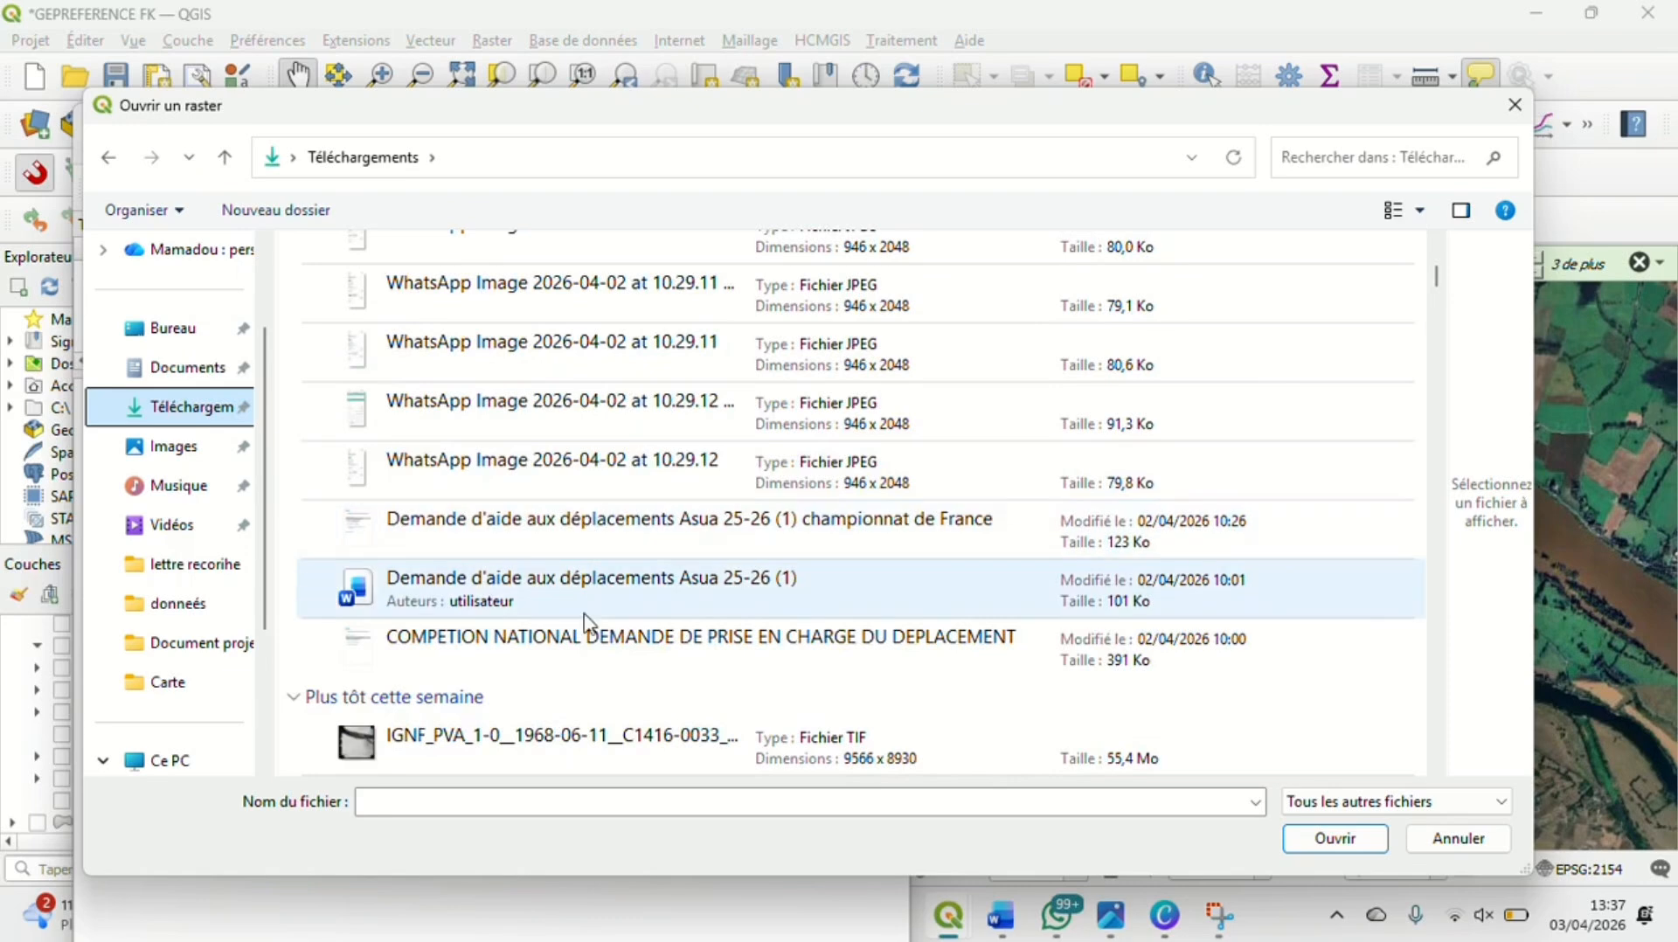
pyautogui.click(552, 551)
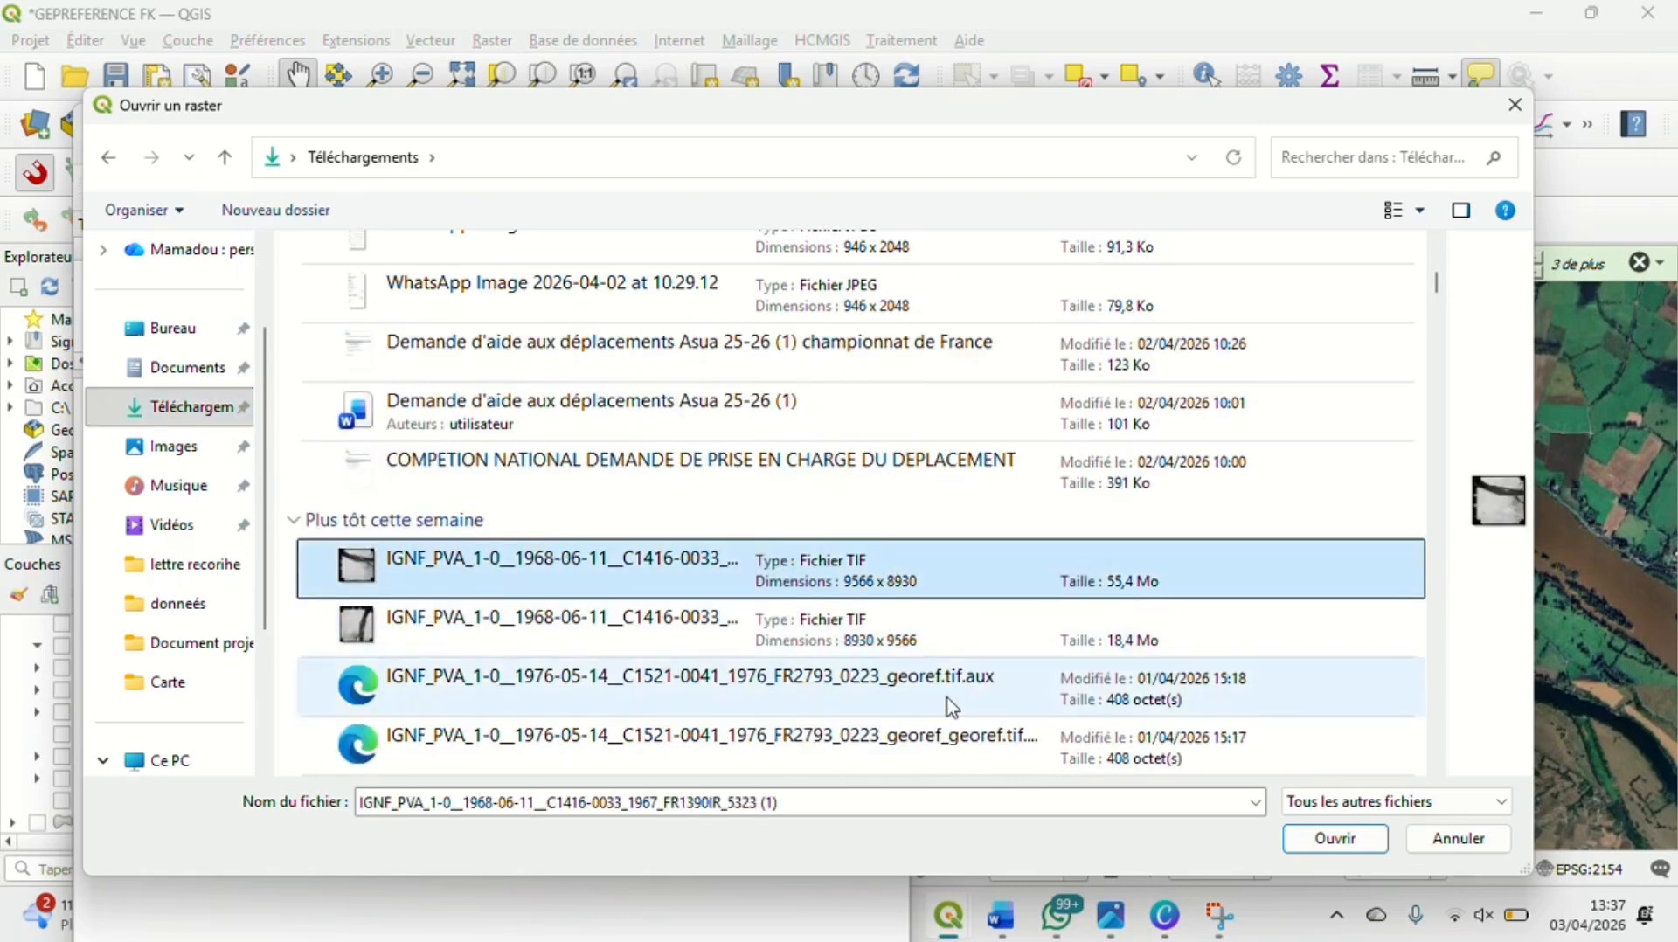
pyautogui.click(1333, 837)
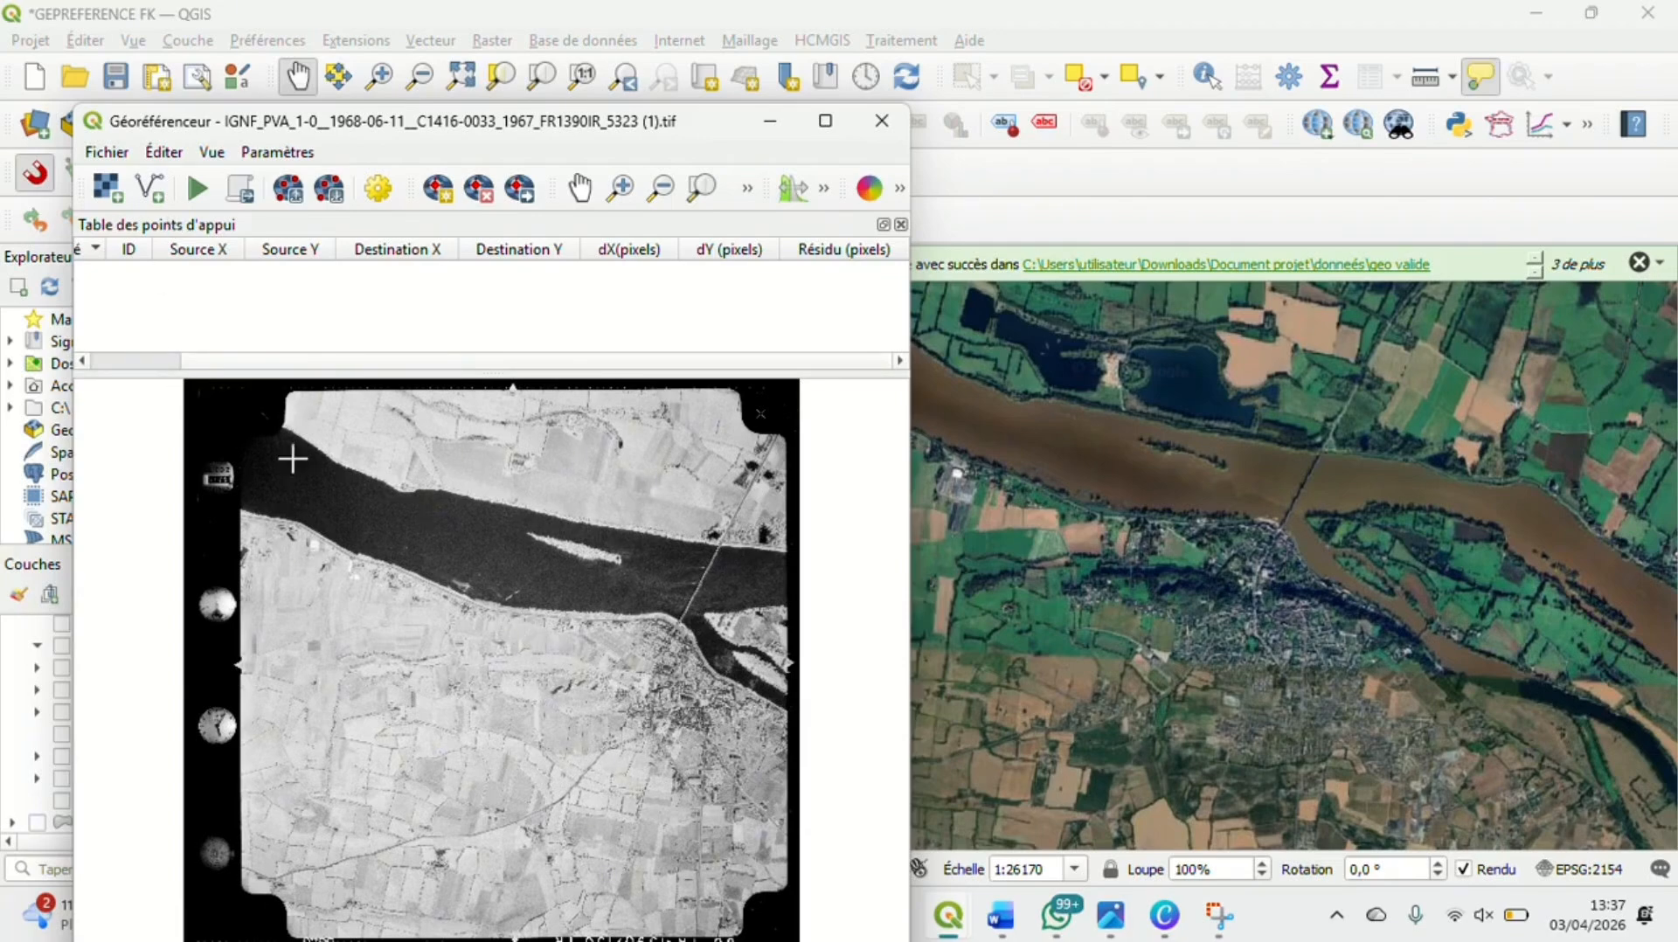
# Place a control point on the aerial photo where the side road meets the main road just north of the Loire bridge
pyautogui.click(1152, 486)
pyautogui.click(658, 516)
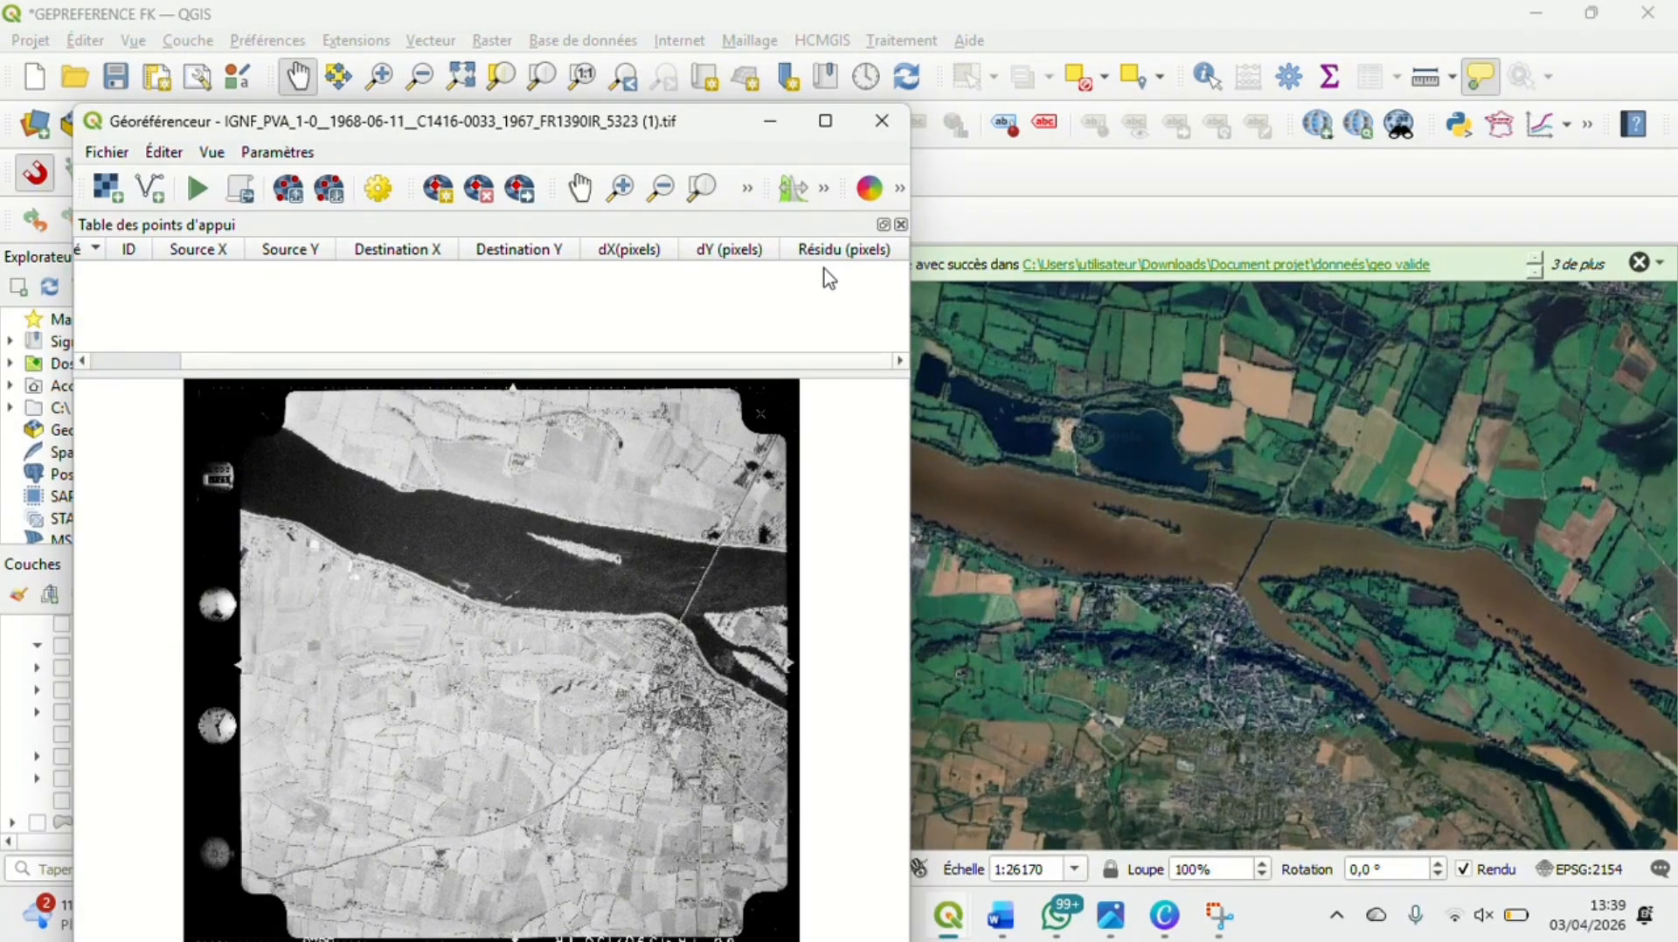
pyautogui.click(438, 188)
pyautogui.scroll(1, 731, 525)
pyautogui.scroll(4, 732, 525)
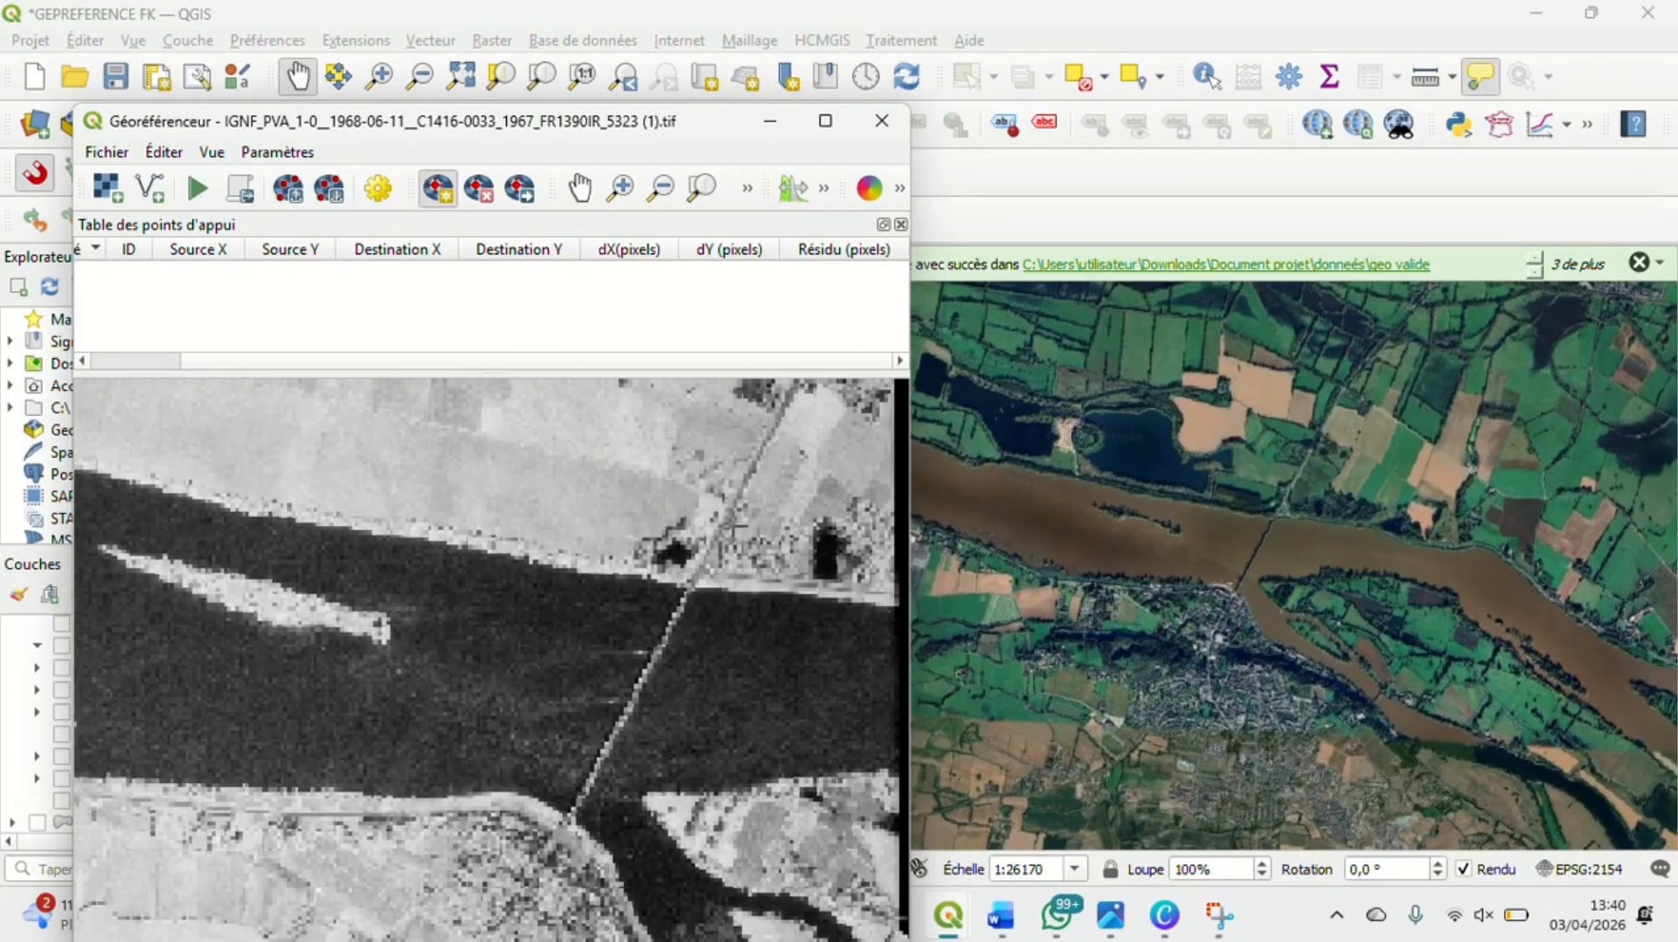
pyautogui.scroll(1, 693, 621)
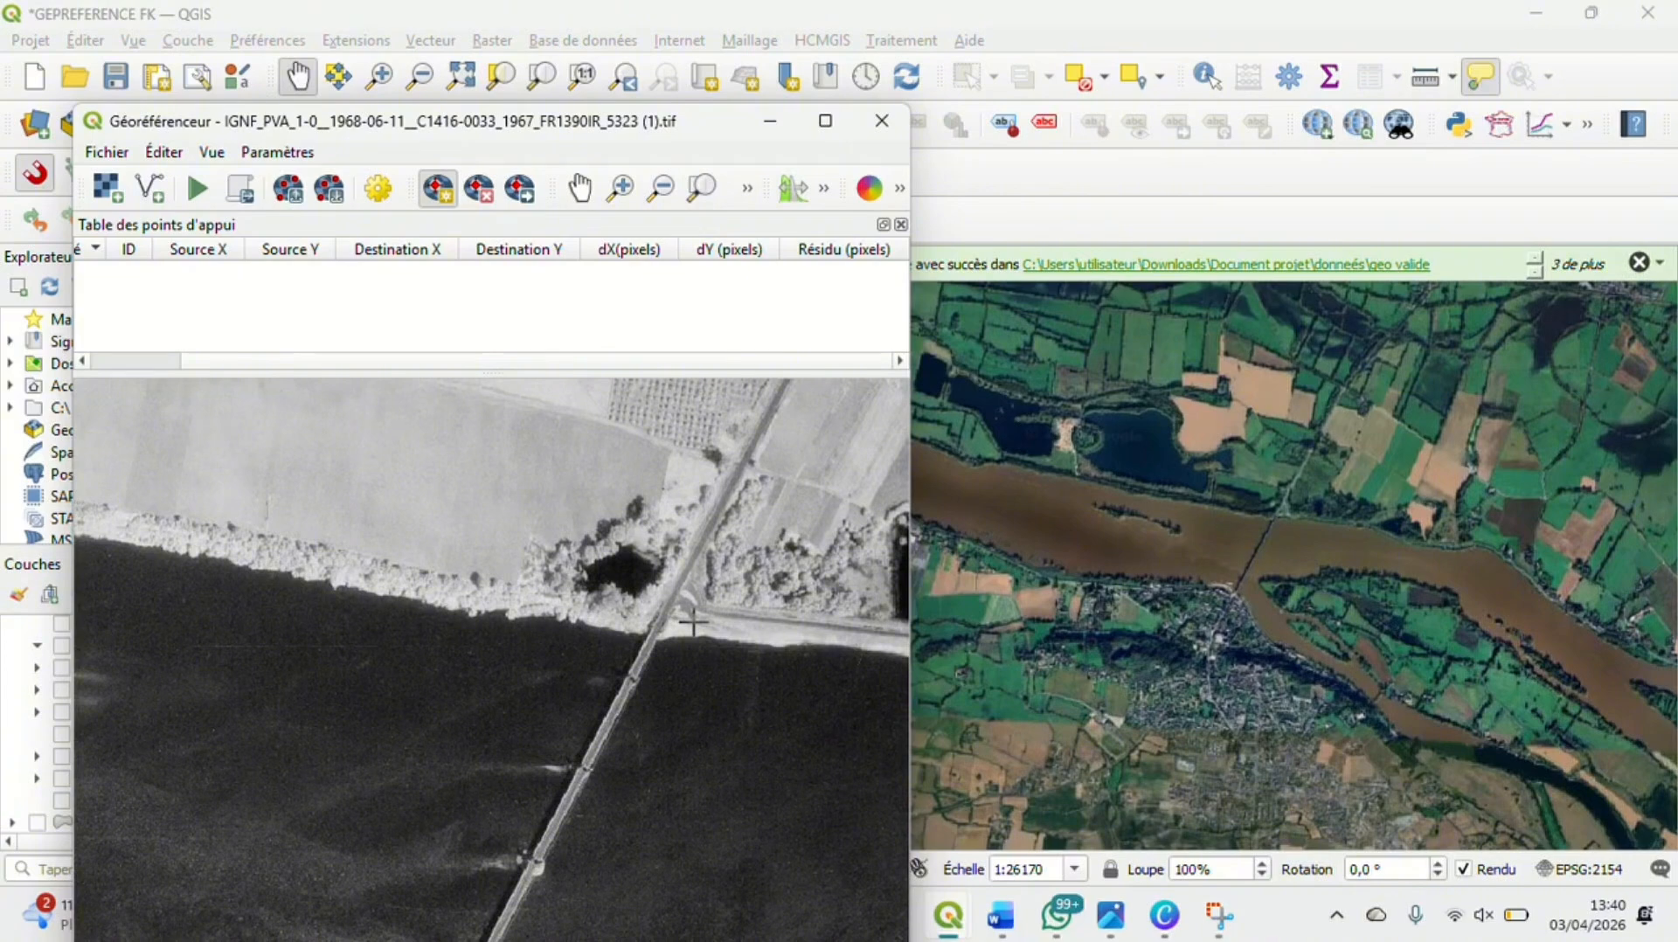
pyautogui.scroll(3, 693, 621)
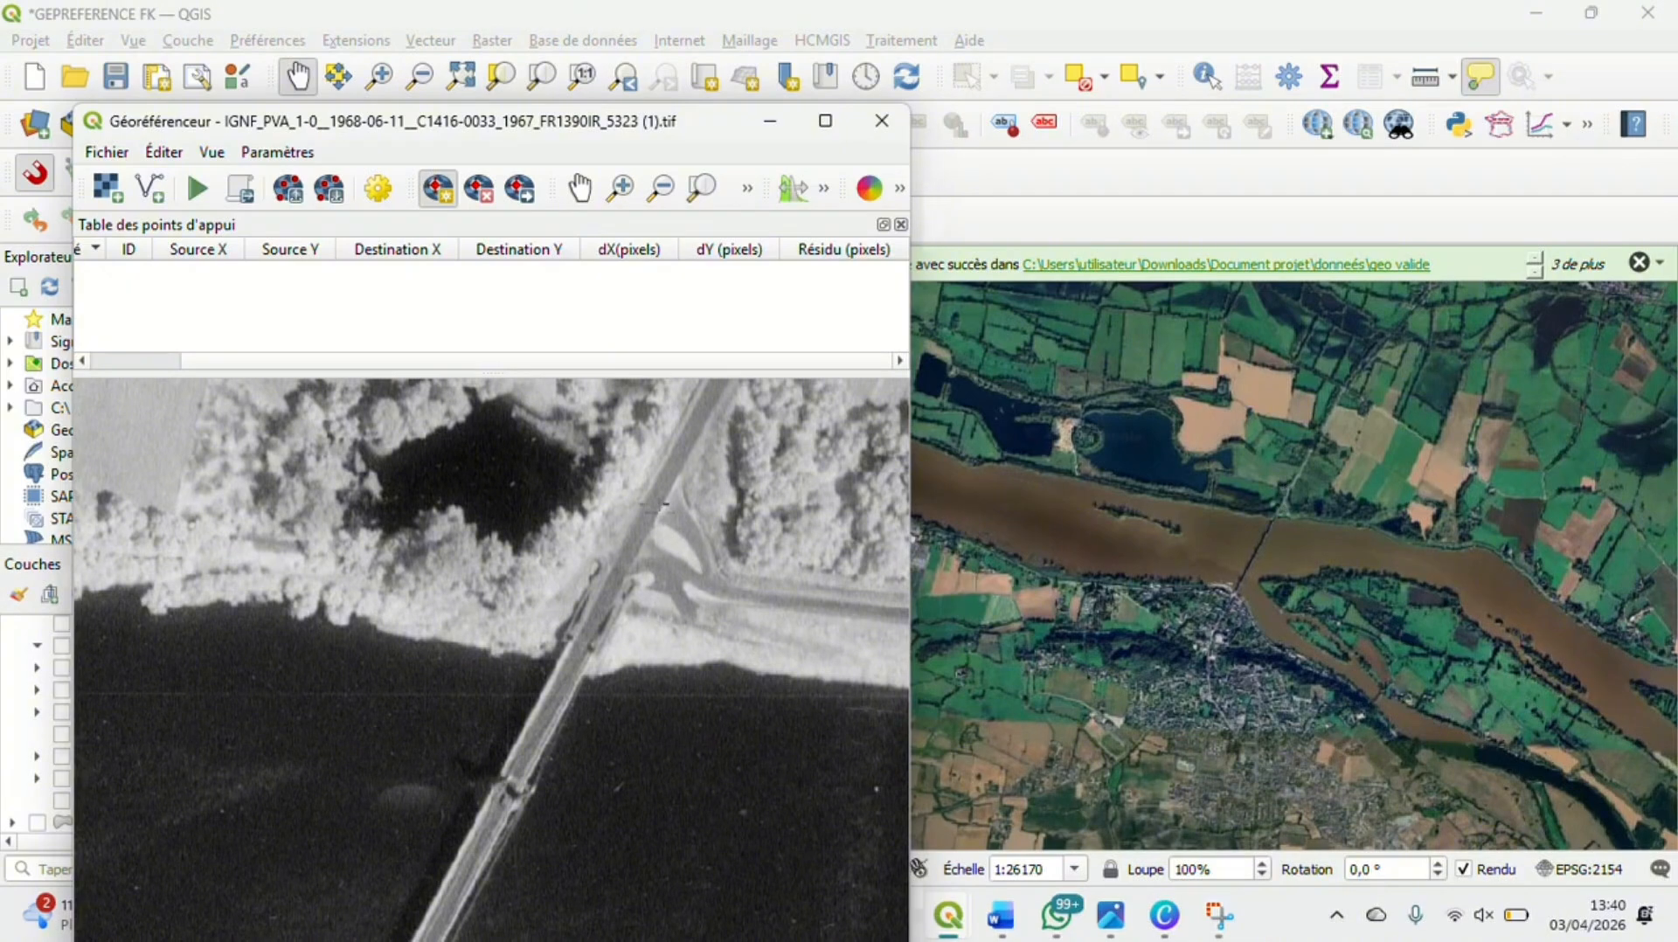
pyautogui.click(655, 505)
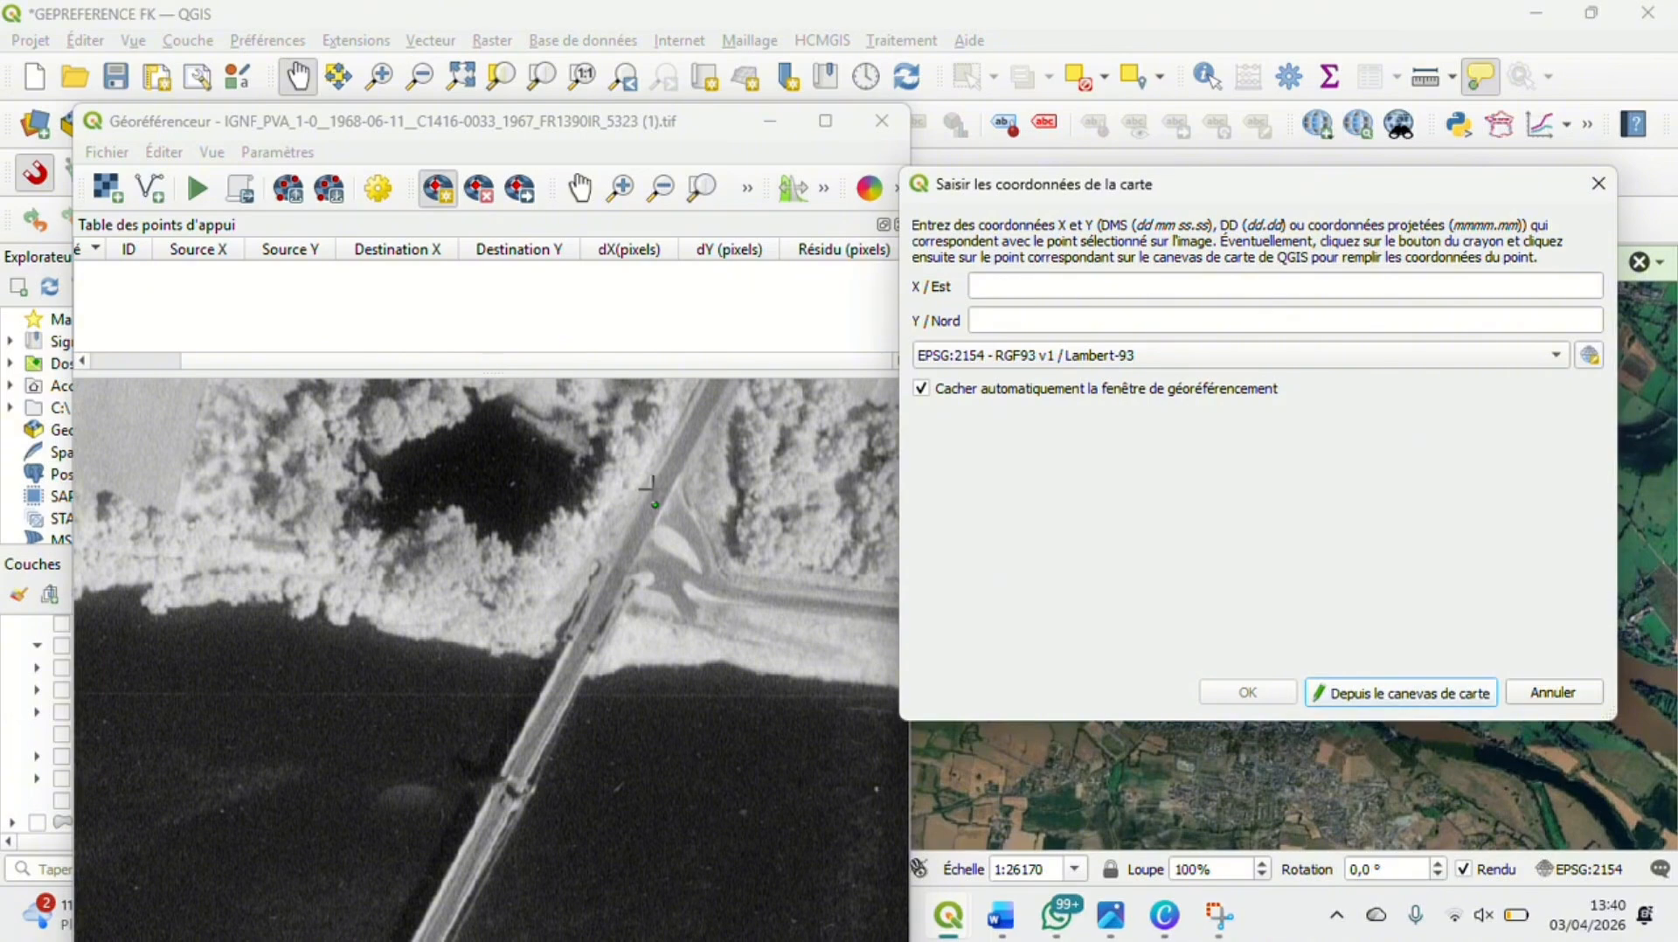
# Pick the matching road junction north of the bridge on the map canvas, in EPSG:2154, as the control point's destination coordinates
pyautogui.click(1440, 701)
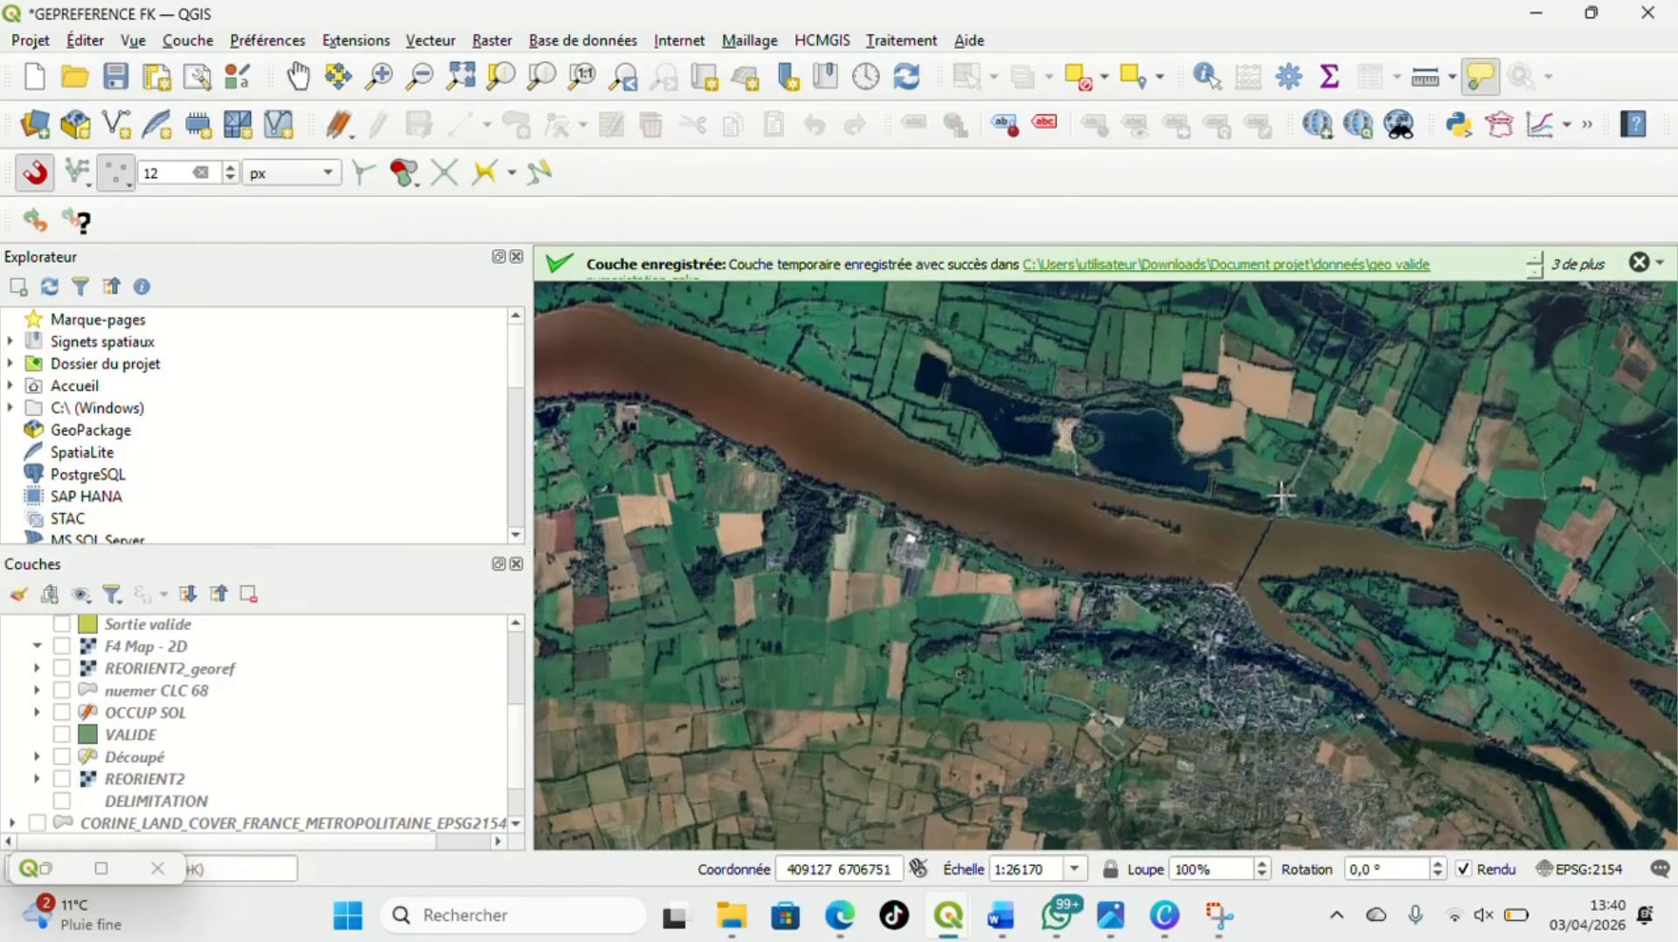
pyautogui.scroll(3, 1280, 496)
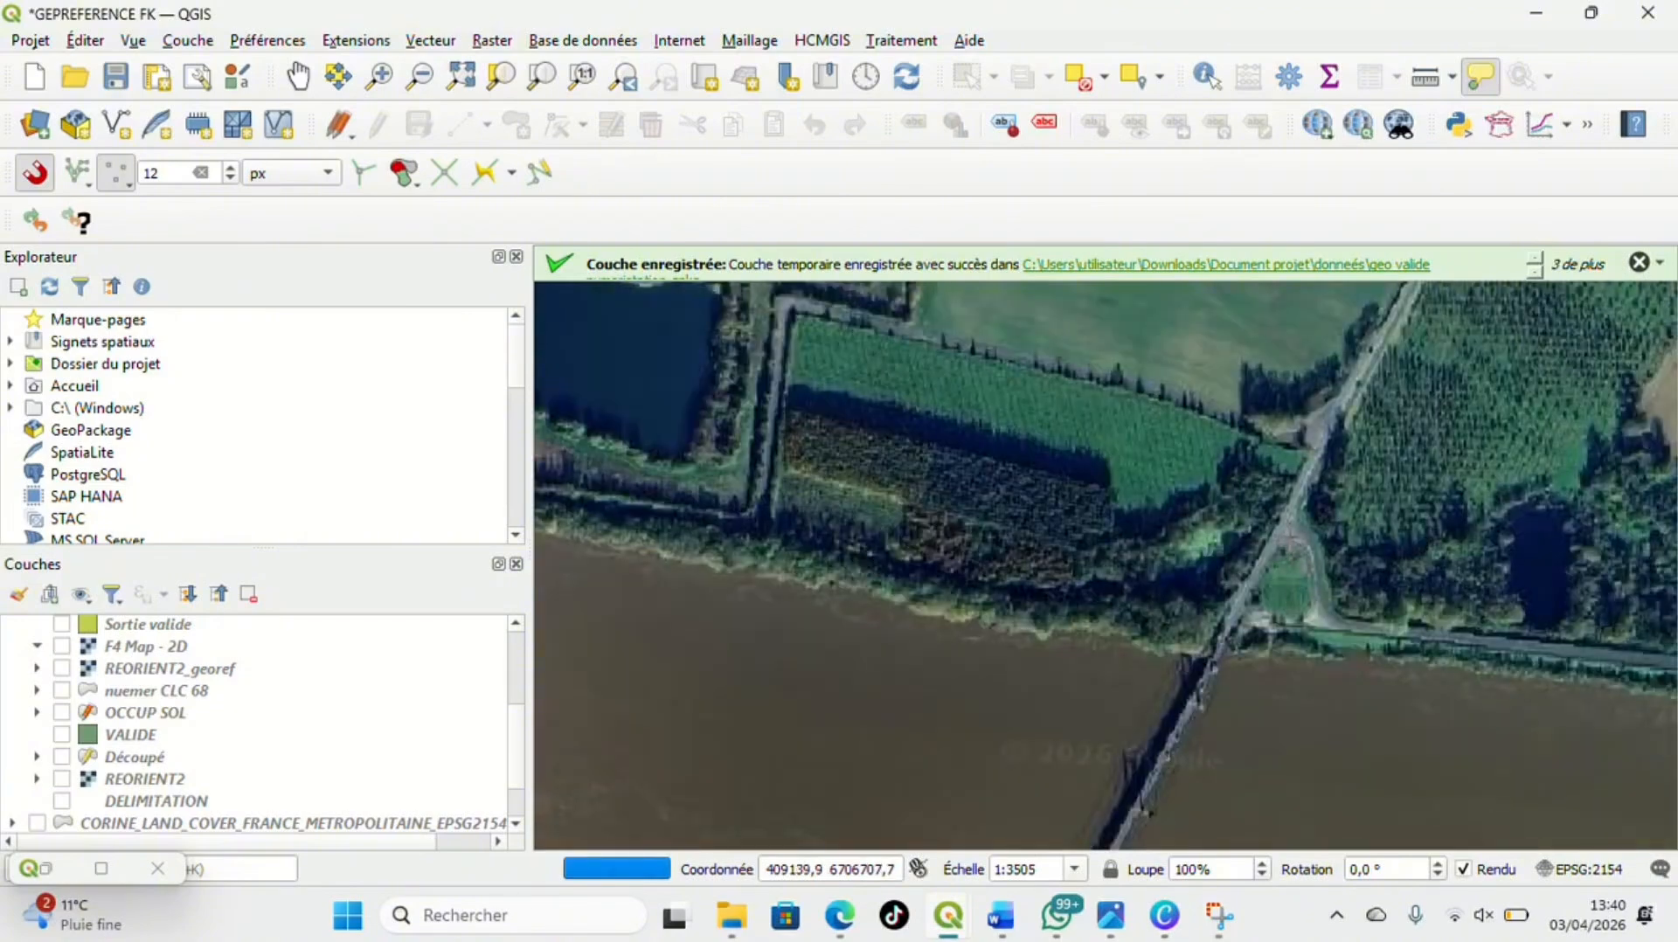
pyautogui.scroll(2, 1290, 534)
pyautogui.scroll(2, 1290, 534)
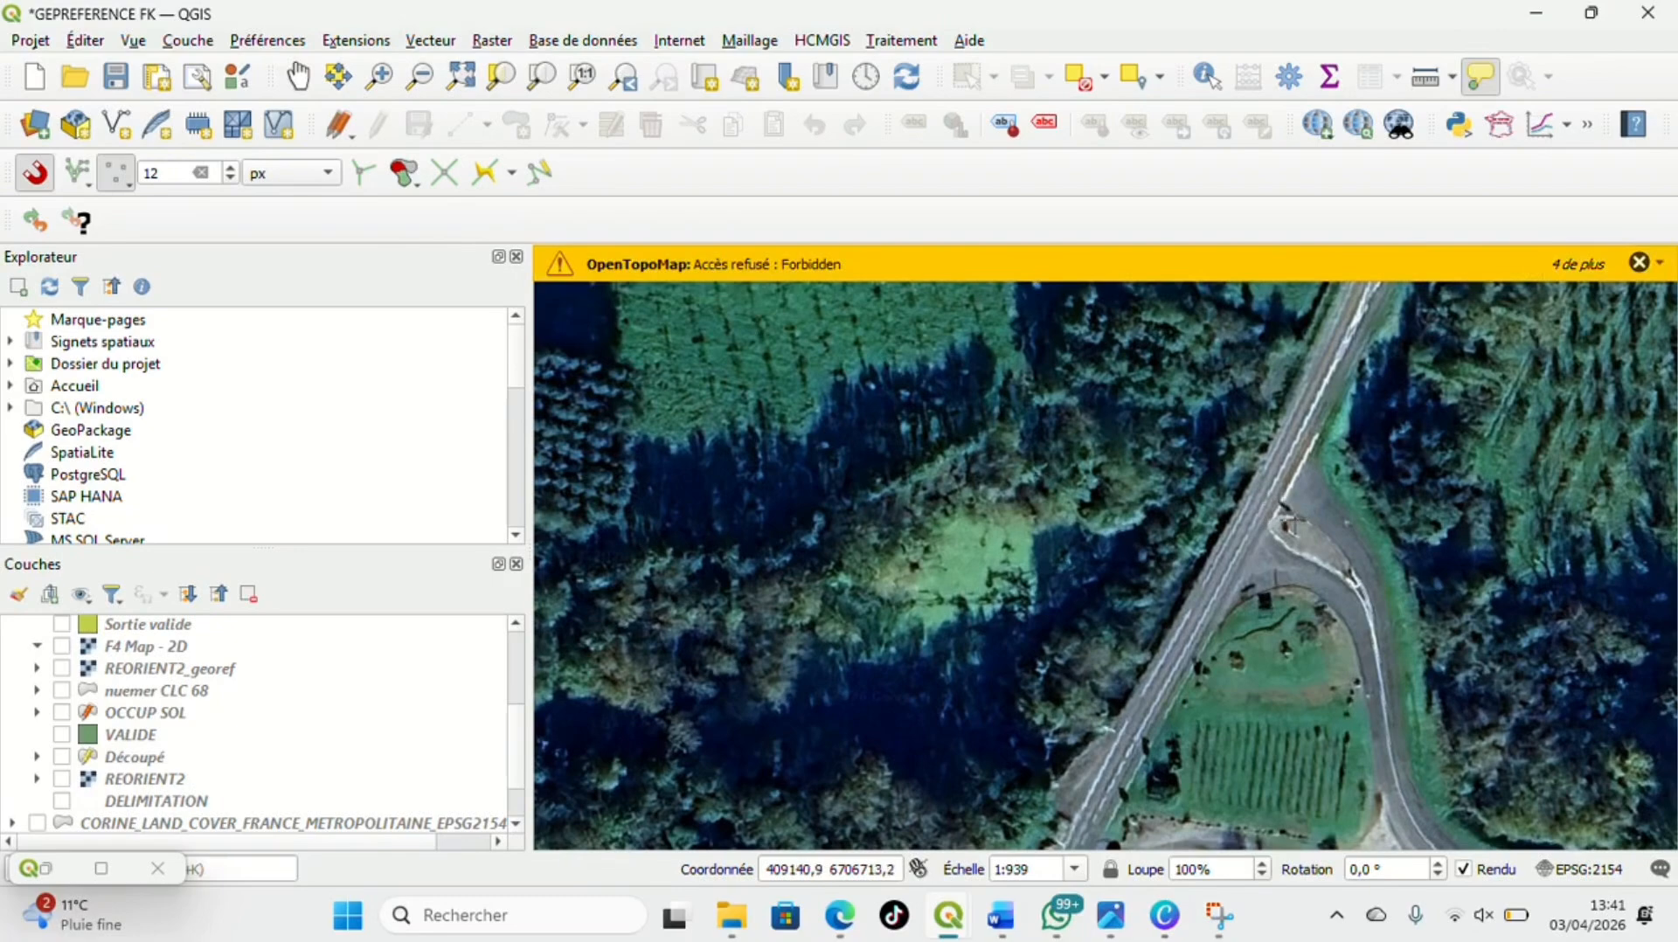
pyautogui.click(1285, 518)
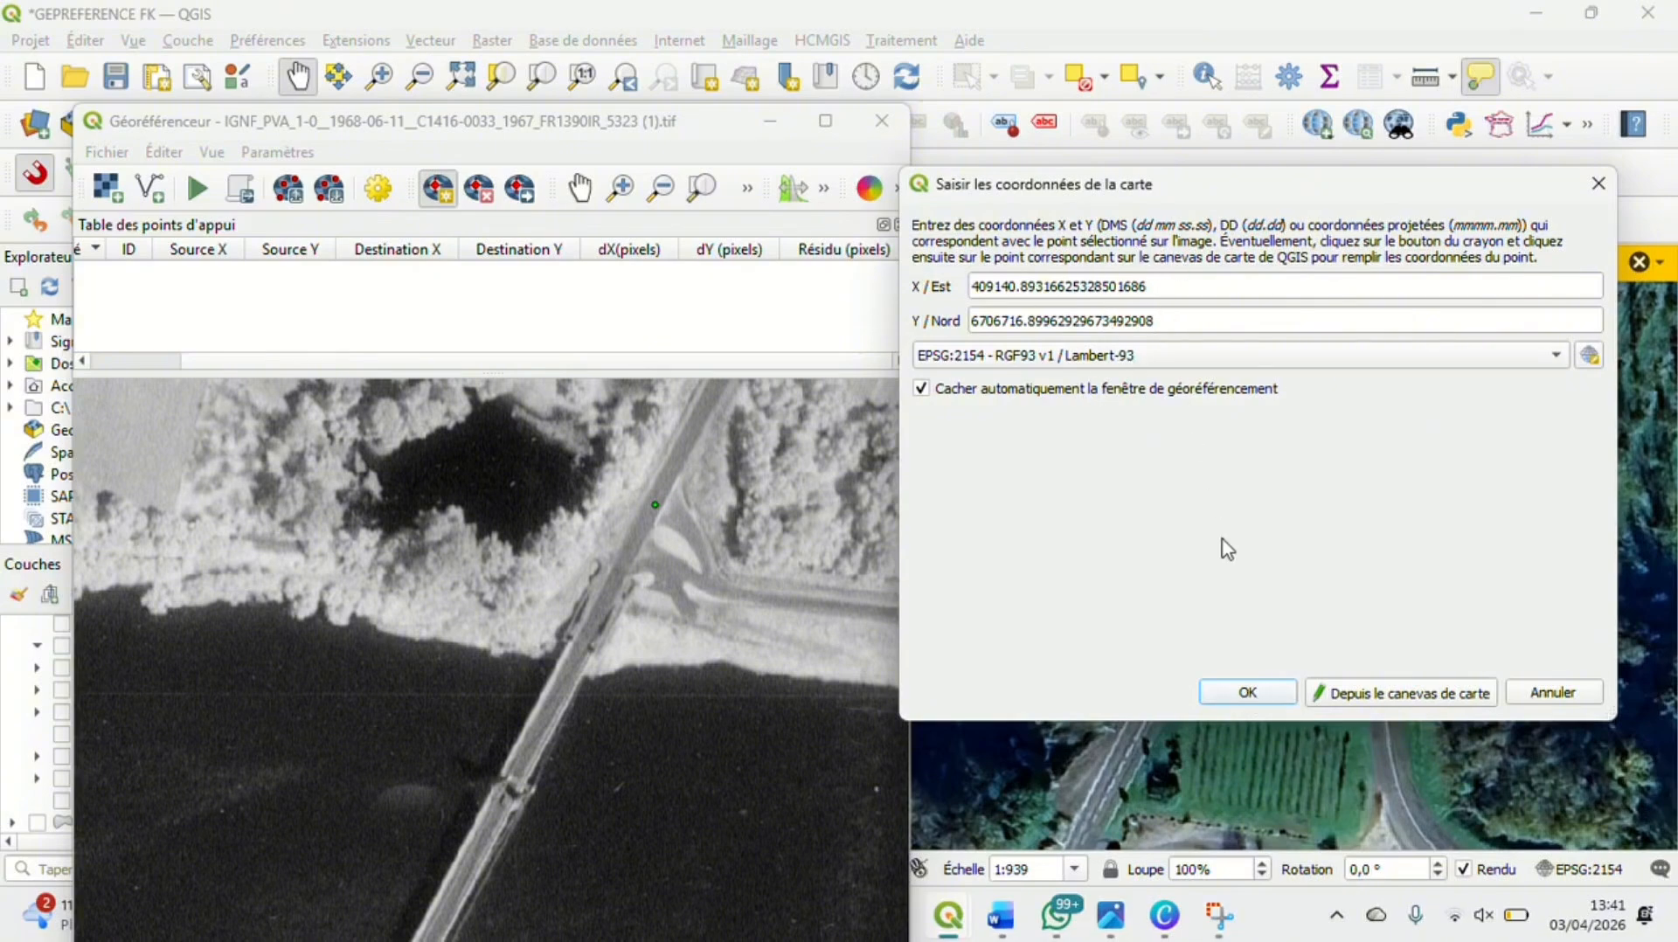
pyautogui.click(1241, 695)
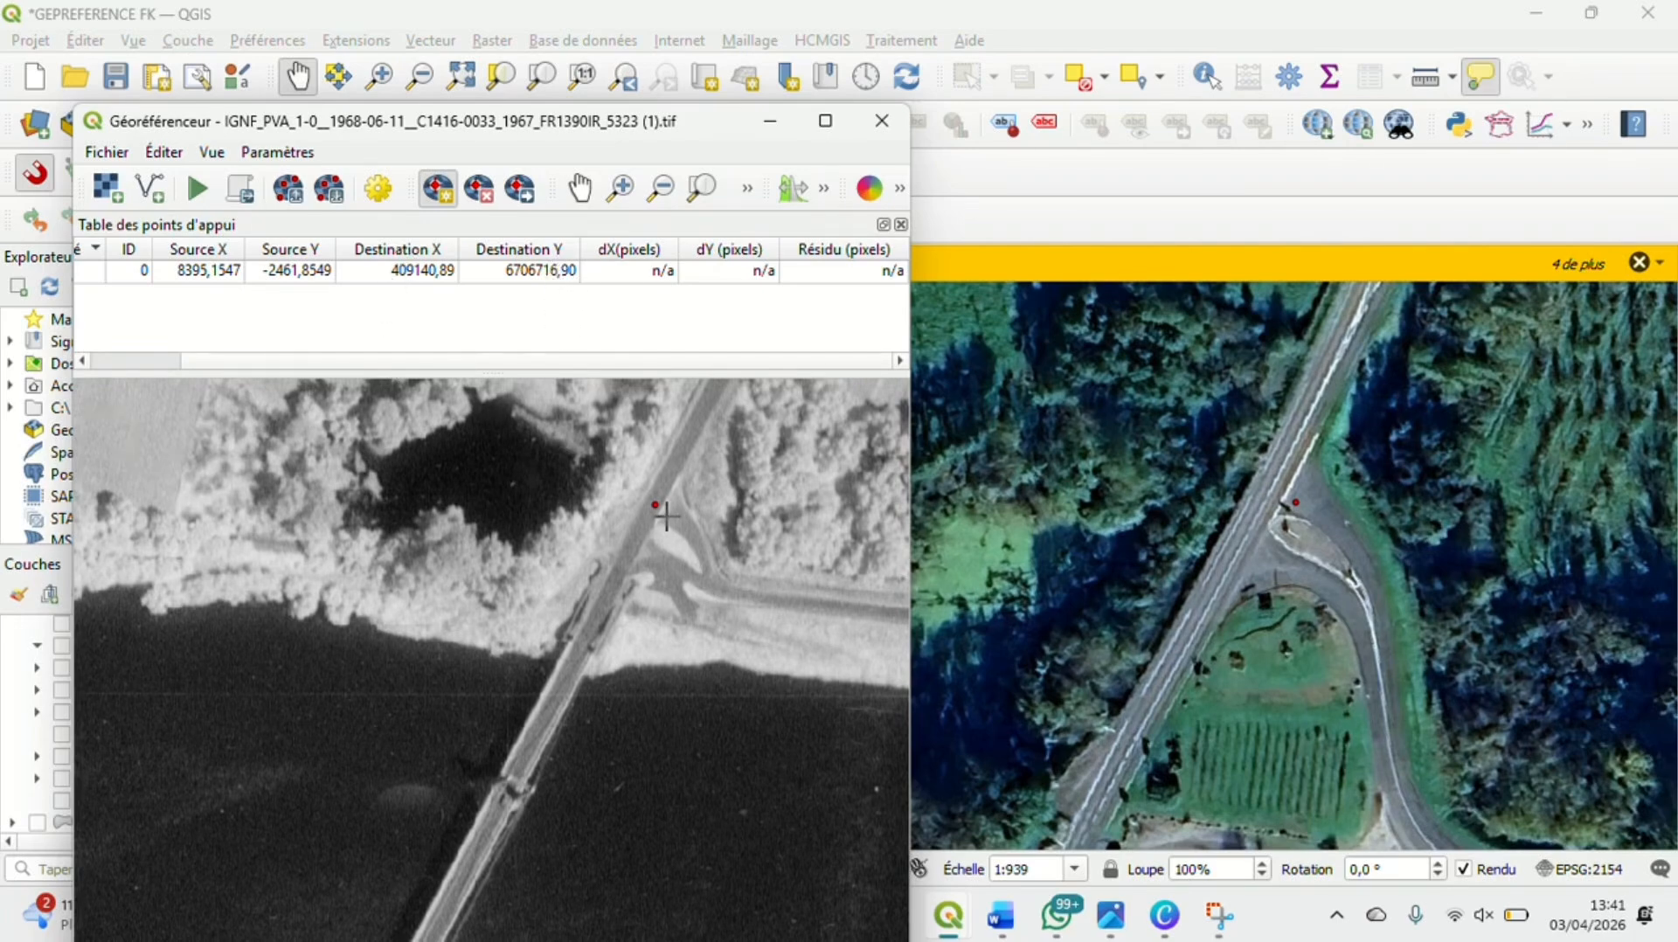
# Examine the whole aerial photo, then the Loire's south bank at its western end, for a second control point location
pyautogui.scroll(-2, 666, 517)
pyautogui.scroll(-3, 665, 537)
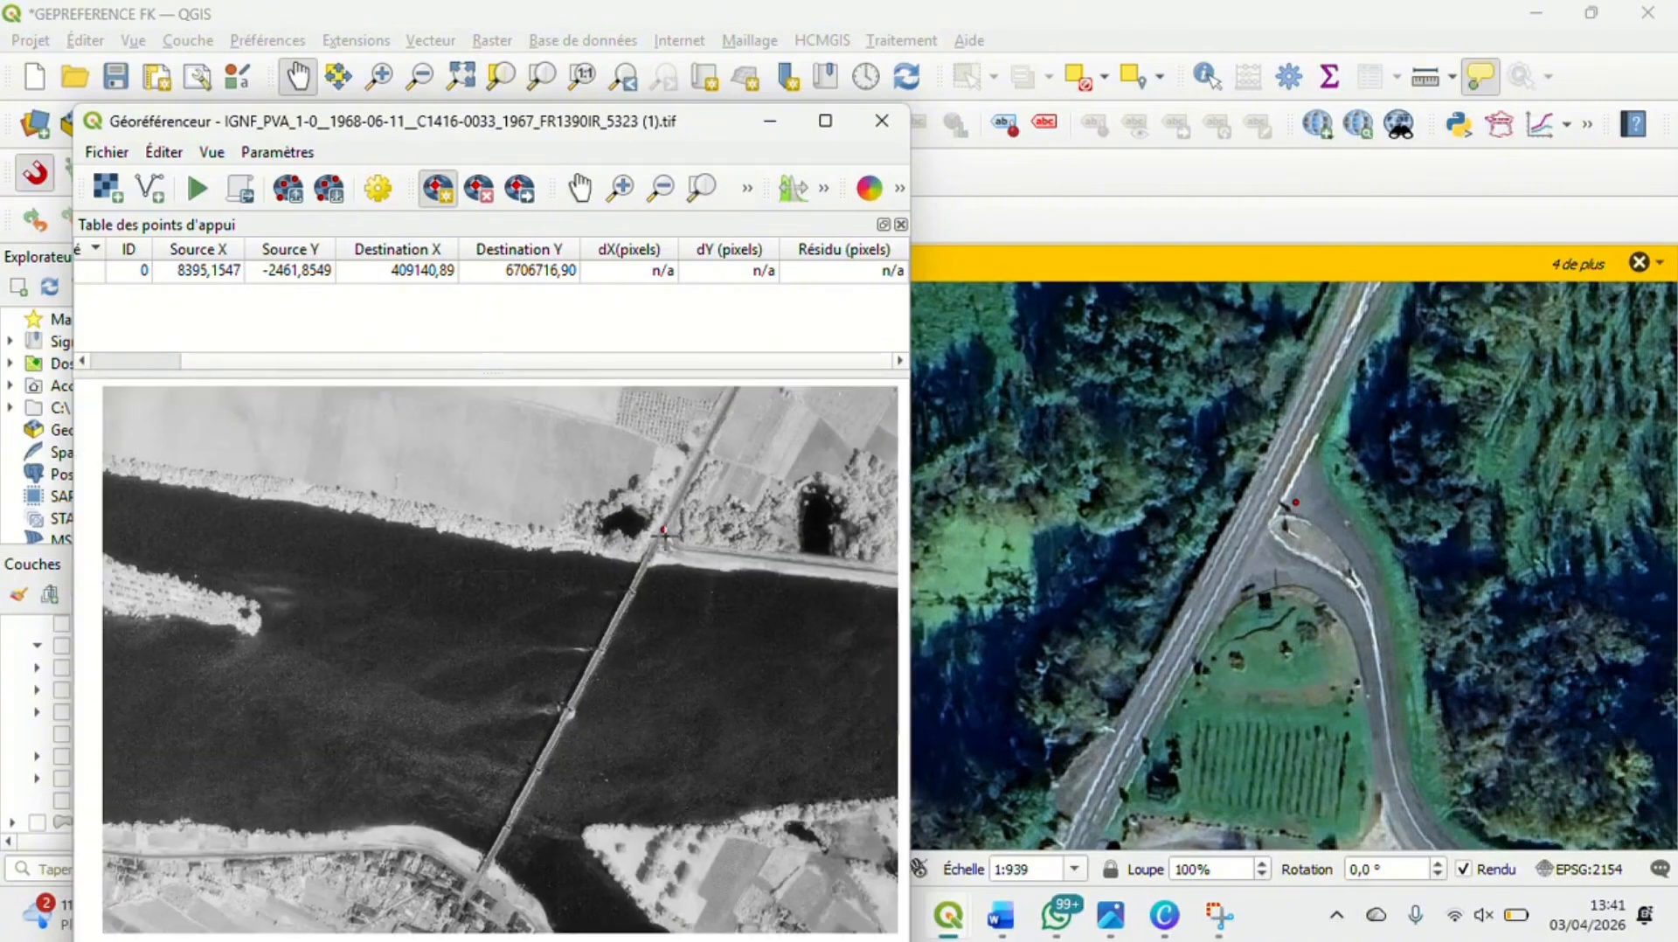
pyautogui.scroll(-2, 665, 537)
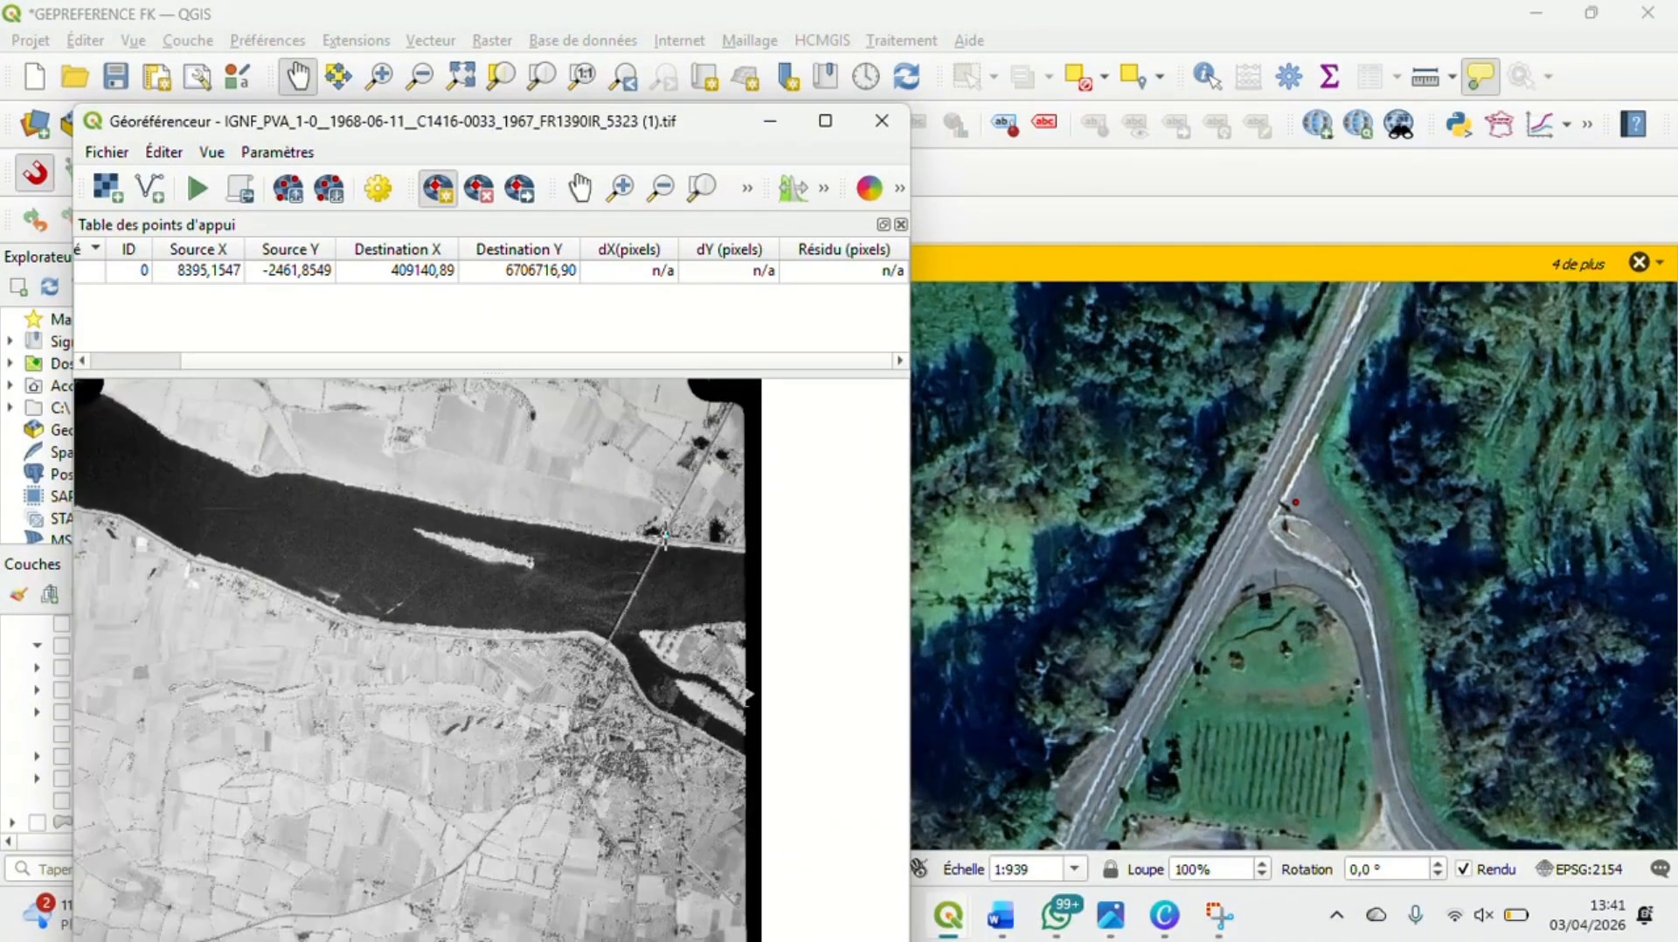
pyautogui.scroll(-1, 370, 479)
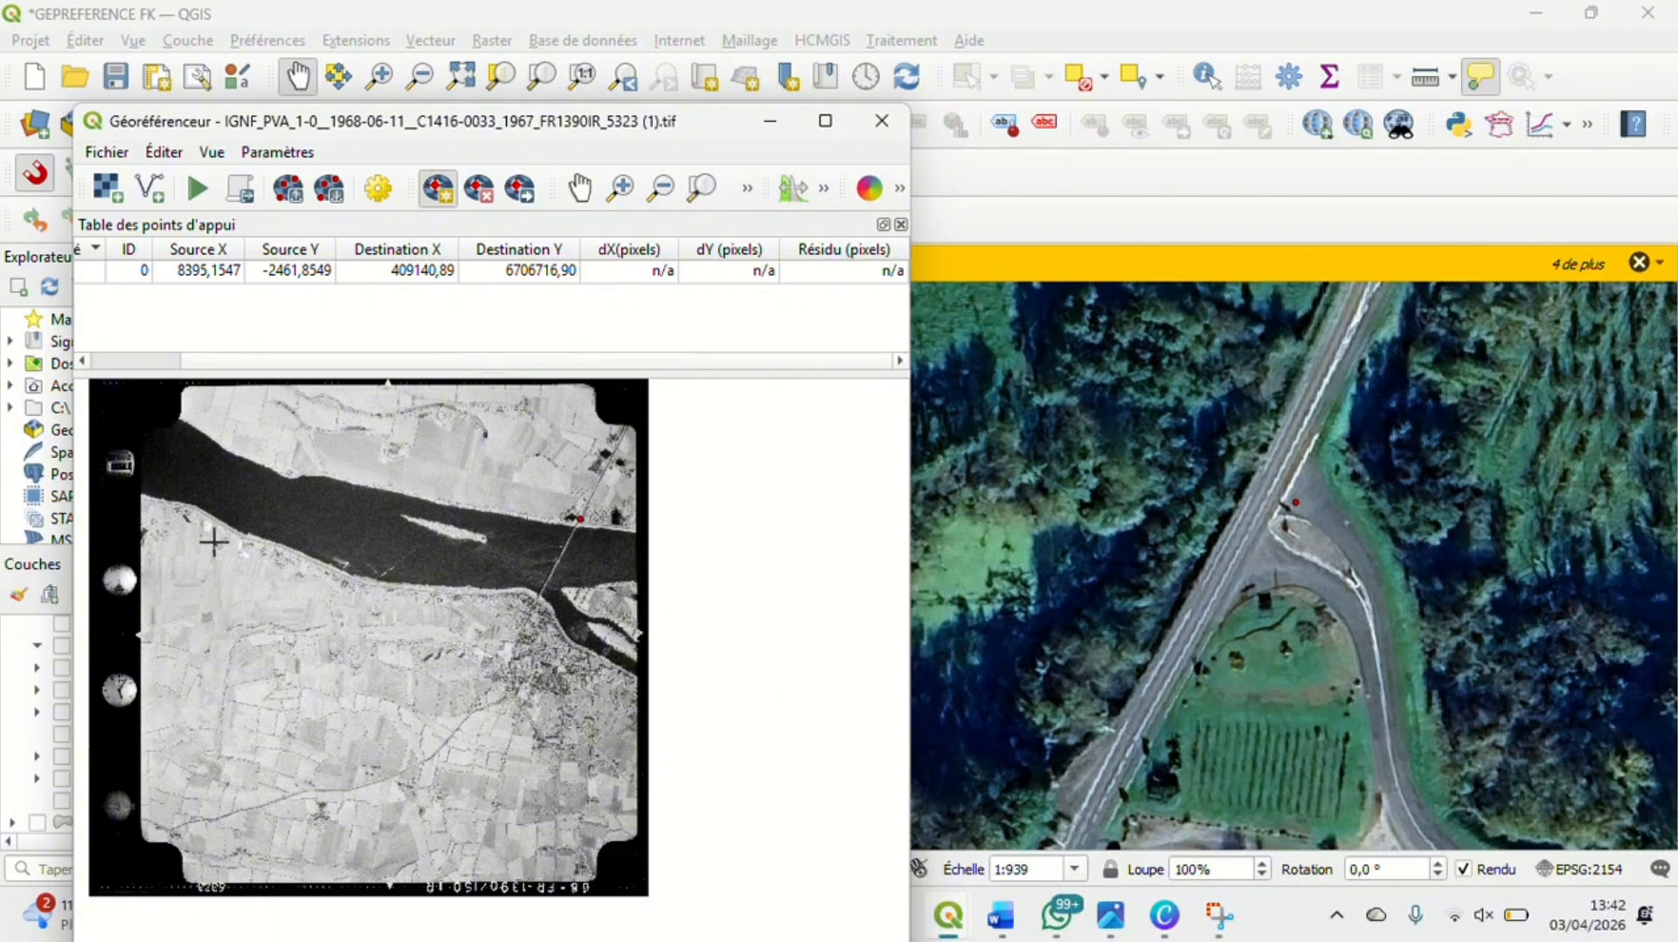
pyautogui.scroll(1, 213, 542)
pyautogui.scroll(1, 214, 541)
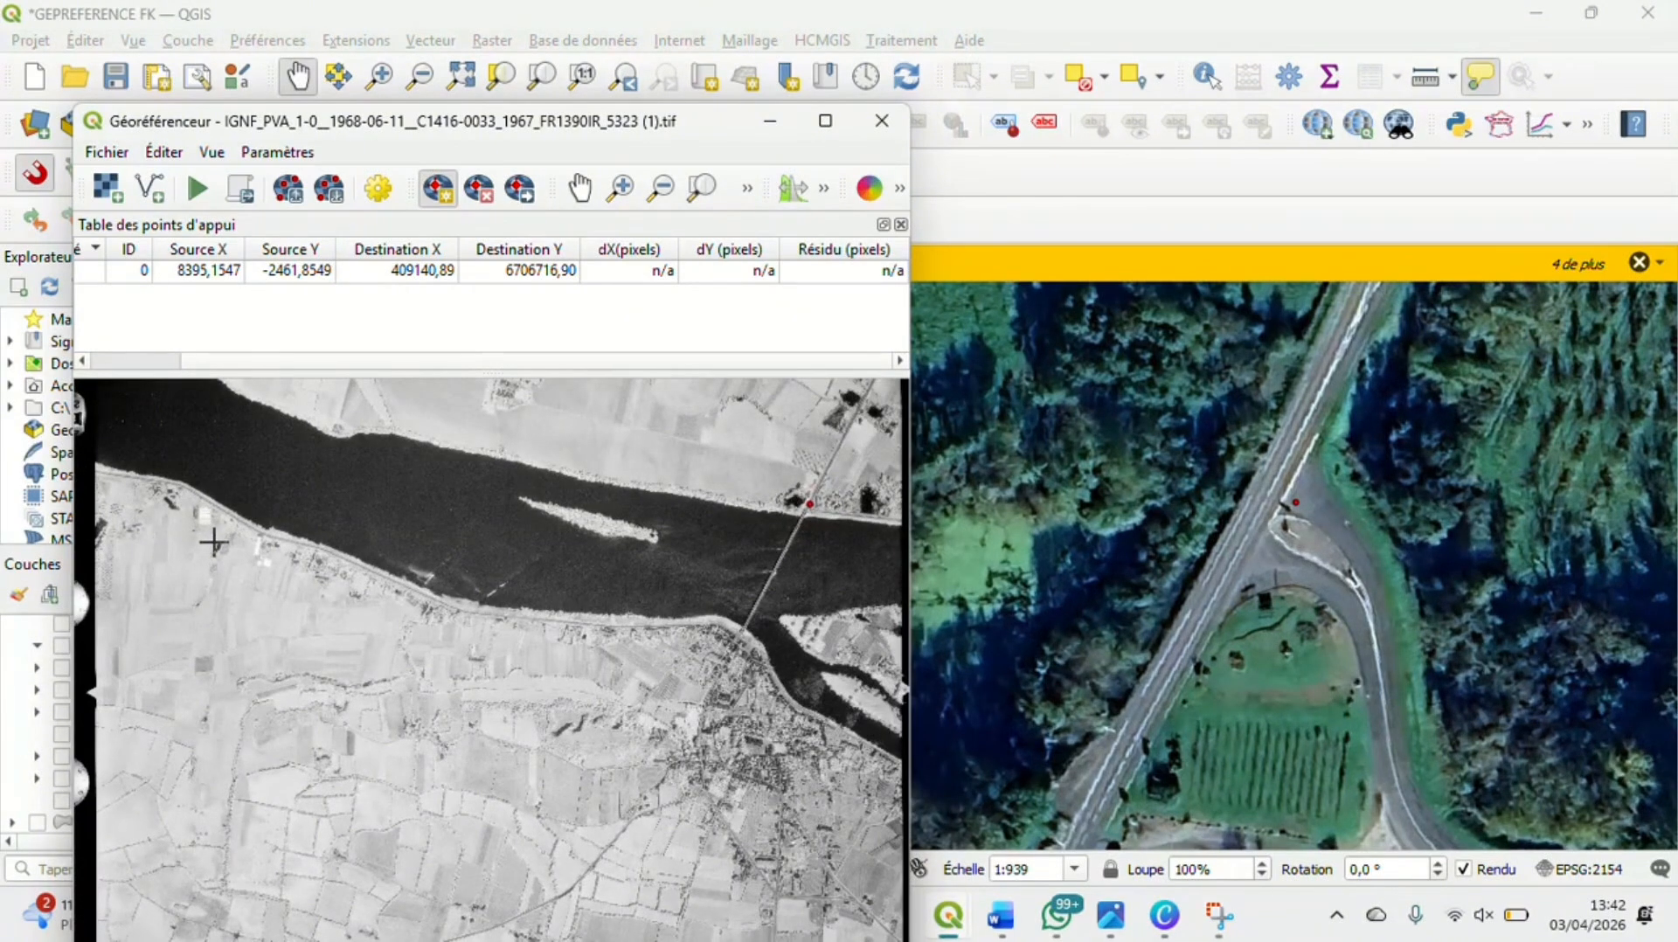
pyautogui.scroll(3, 214, 542)
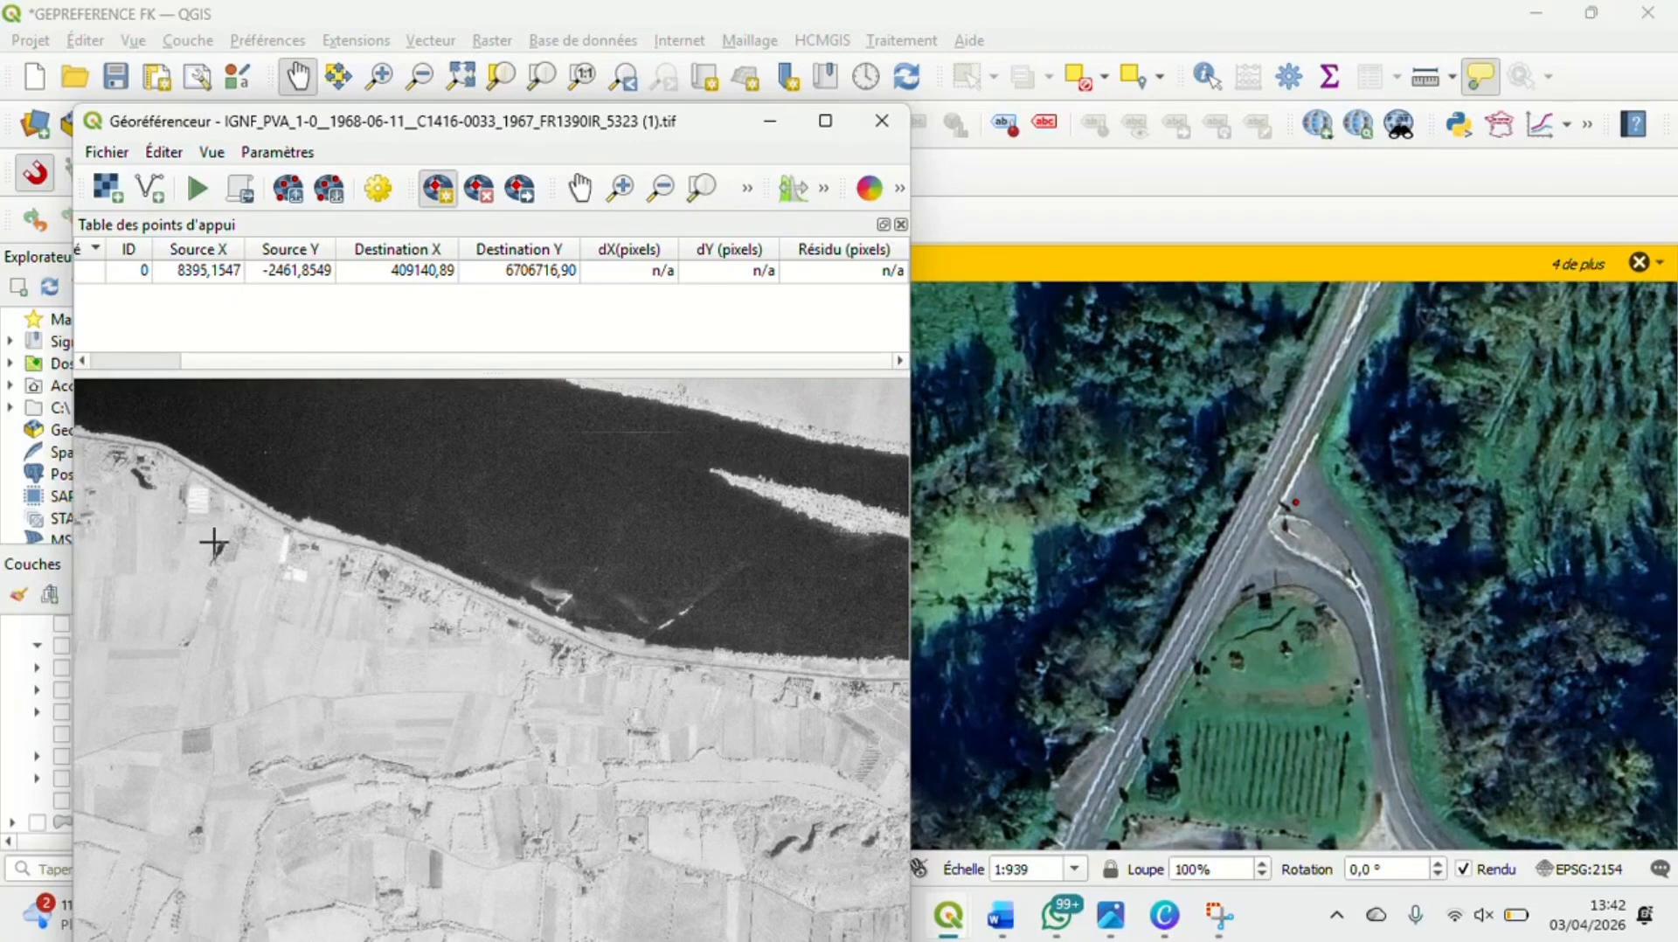
pyautogui.scroll(1, 213, 542)
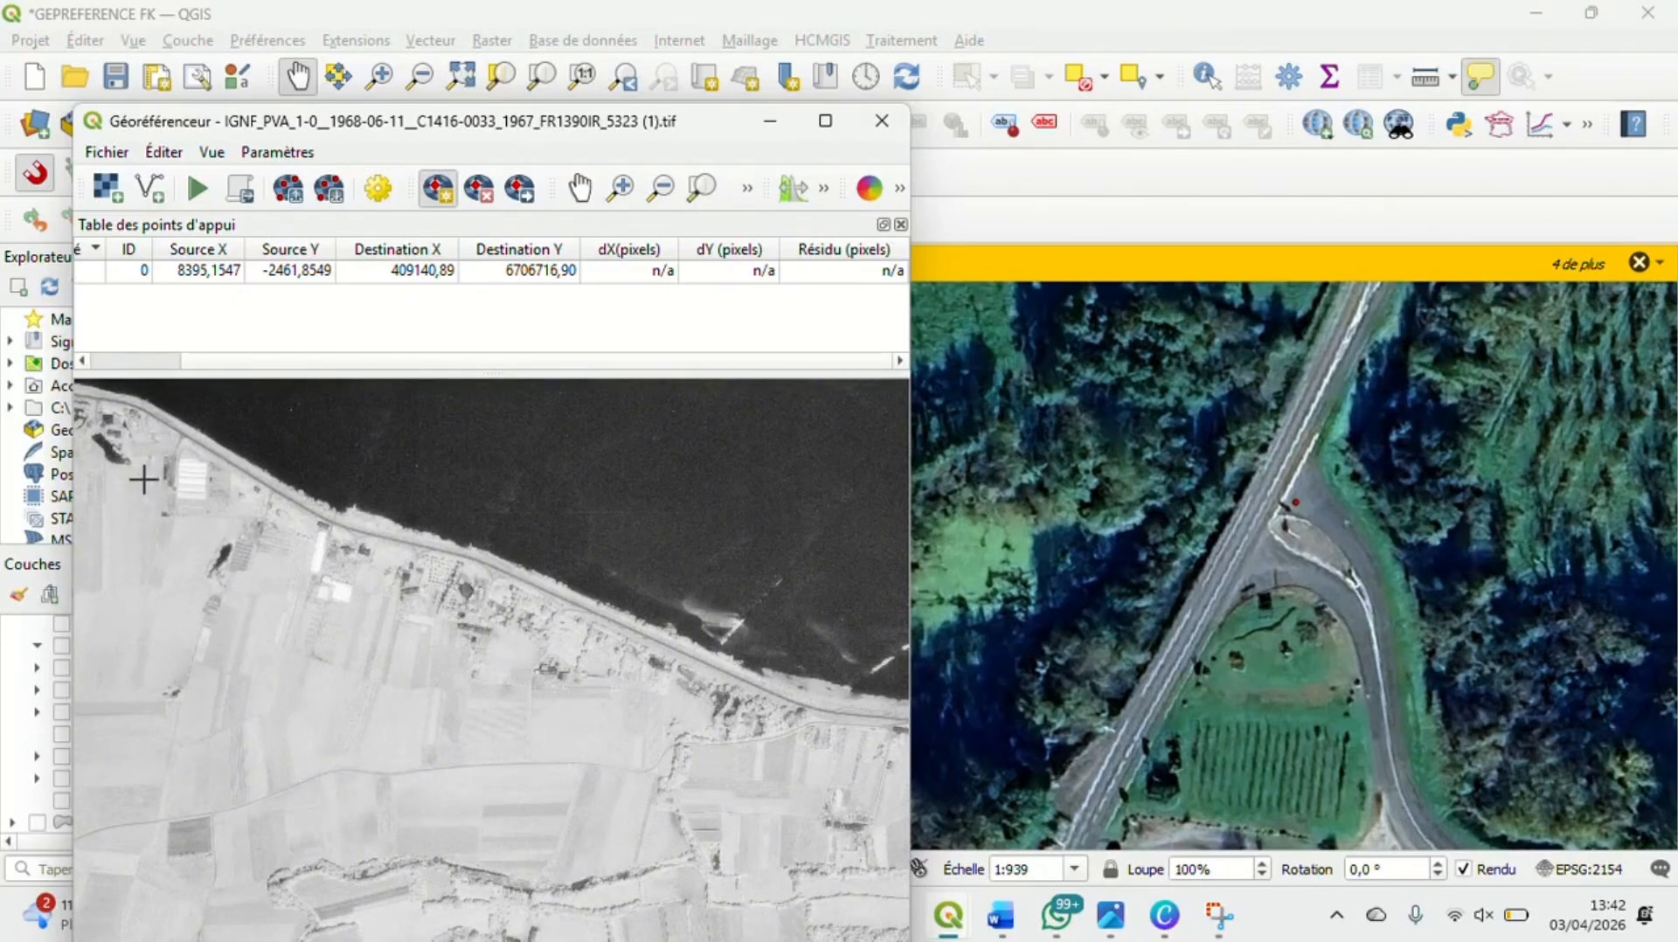
# Inspect the riverside farms, pond and long building on the south bank of the aerial photo for a recognizable landmark
pyautogui.click(579, 188)
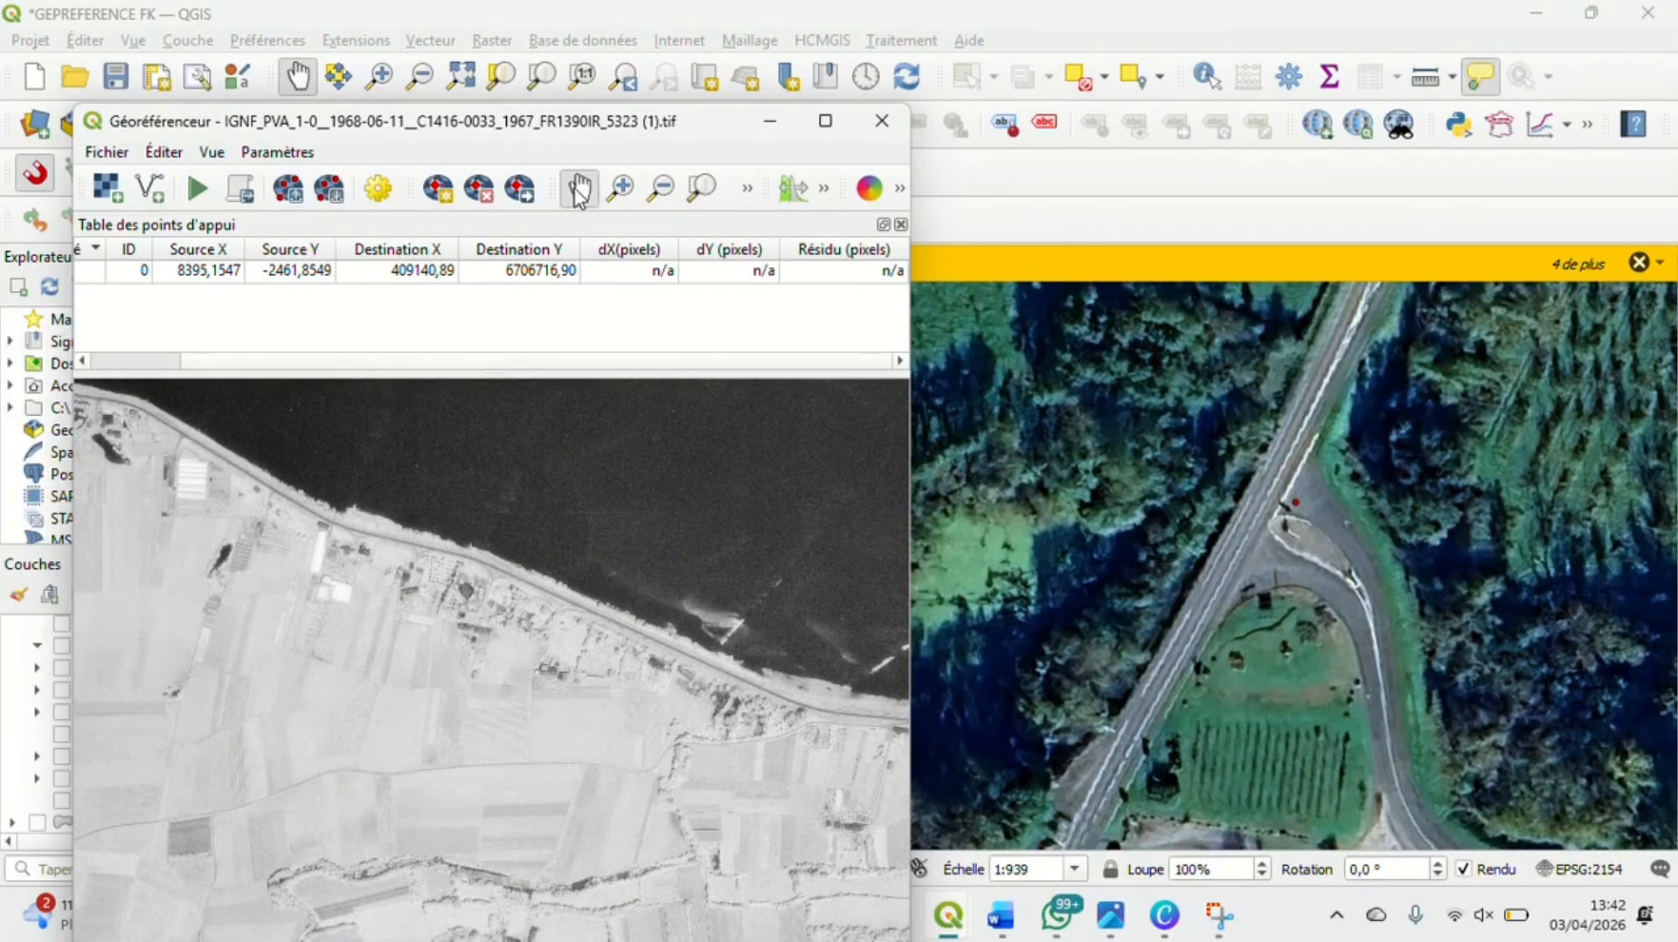
pyautogui.scroll(1, 367, 584)
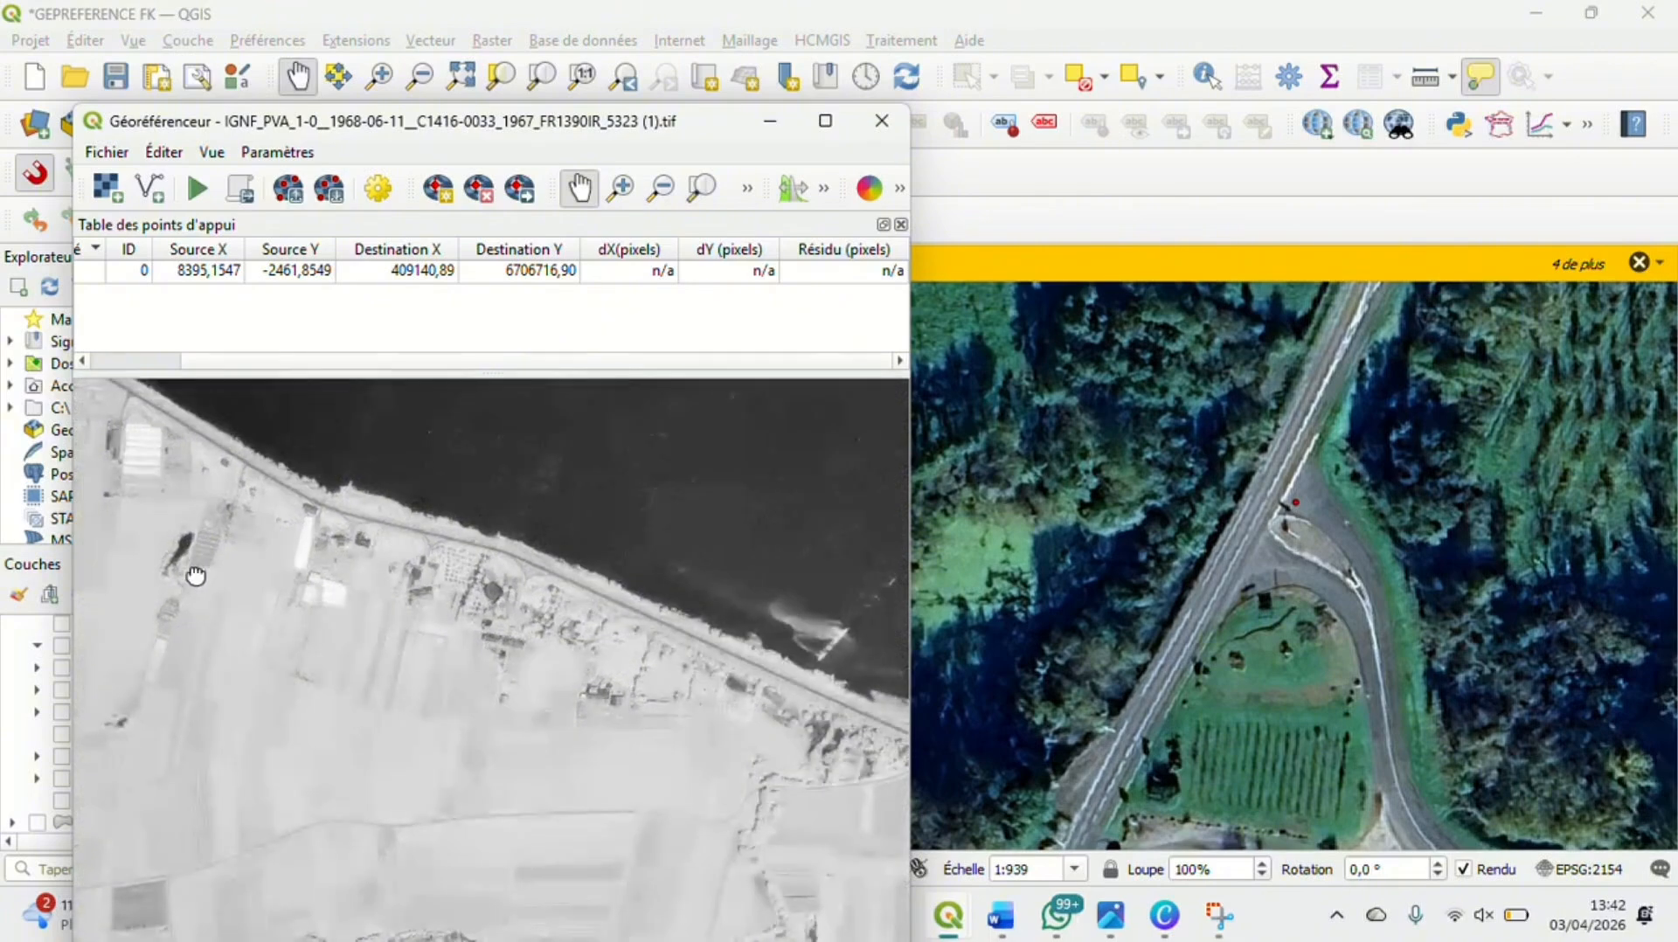
pyautogui.moveTo(187, 579); pyautogui.dragTo(356, 599)
pyautogui.moveTo(262, 554); pyautogui.dragTo(410, 671)
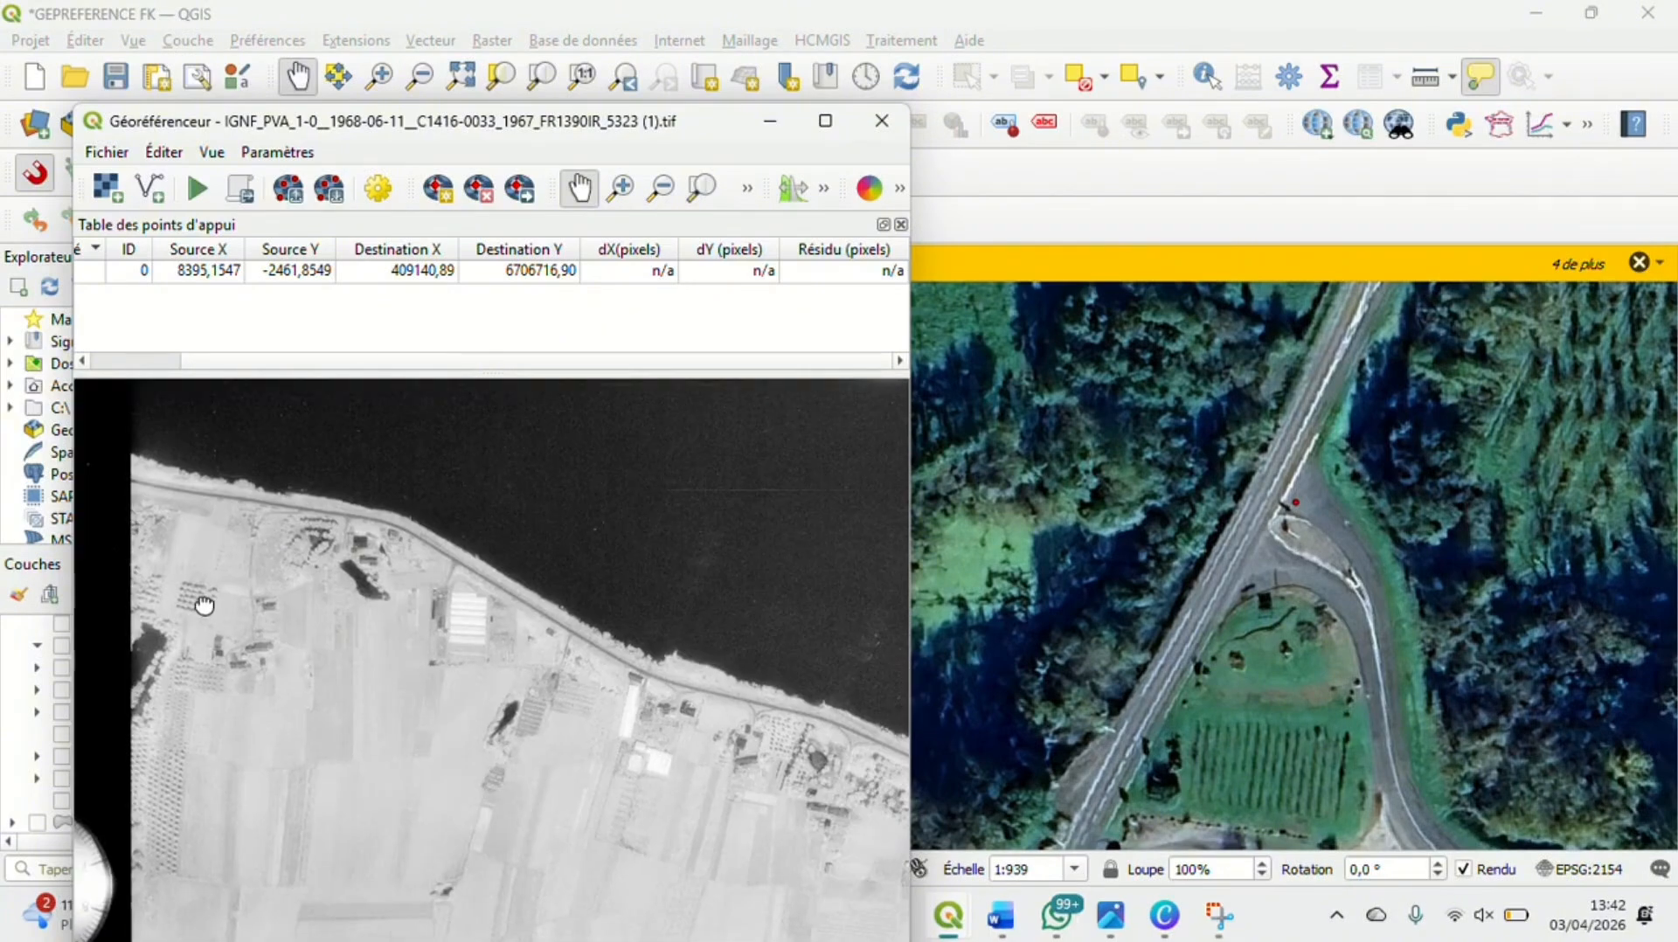
pyautogui.moveTo(204, 605); pyautogui.dragTo(16, 376)
pyautogui.moveTo(384, 496); pyautogui.dragTo(236, 580)
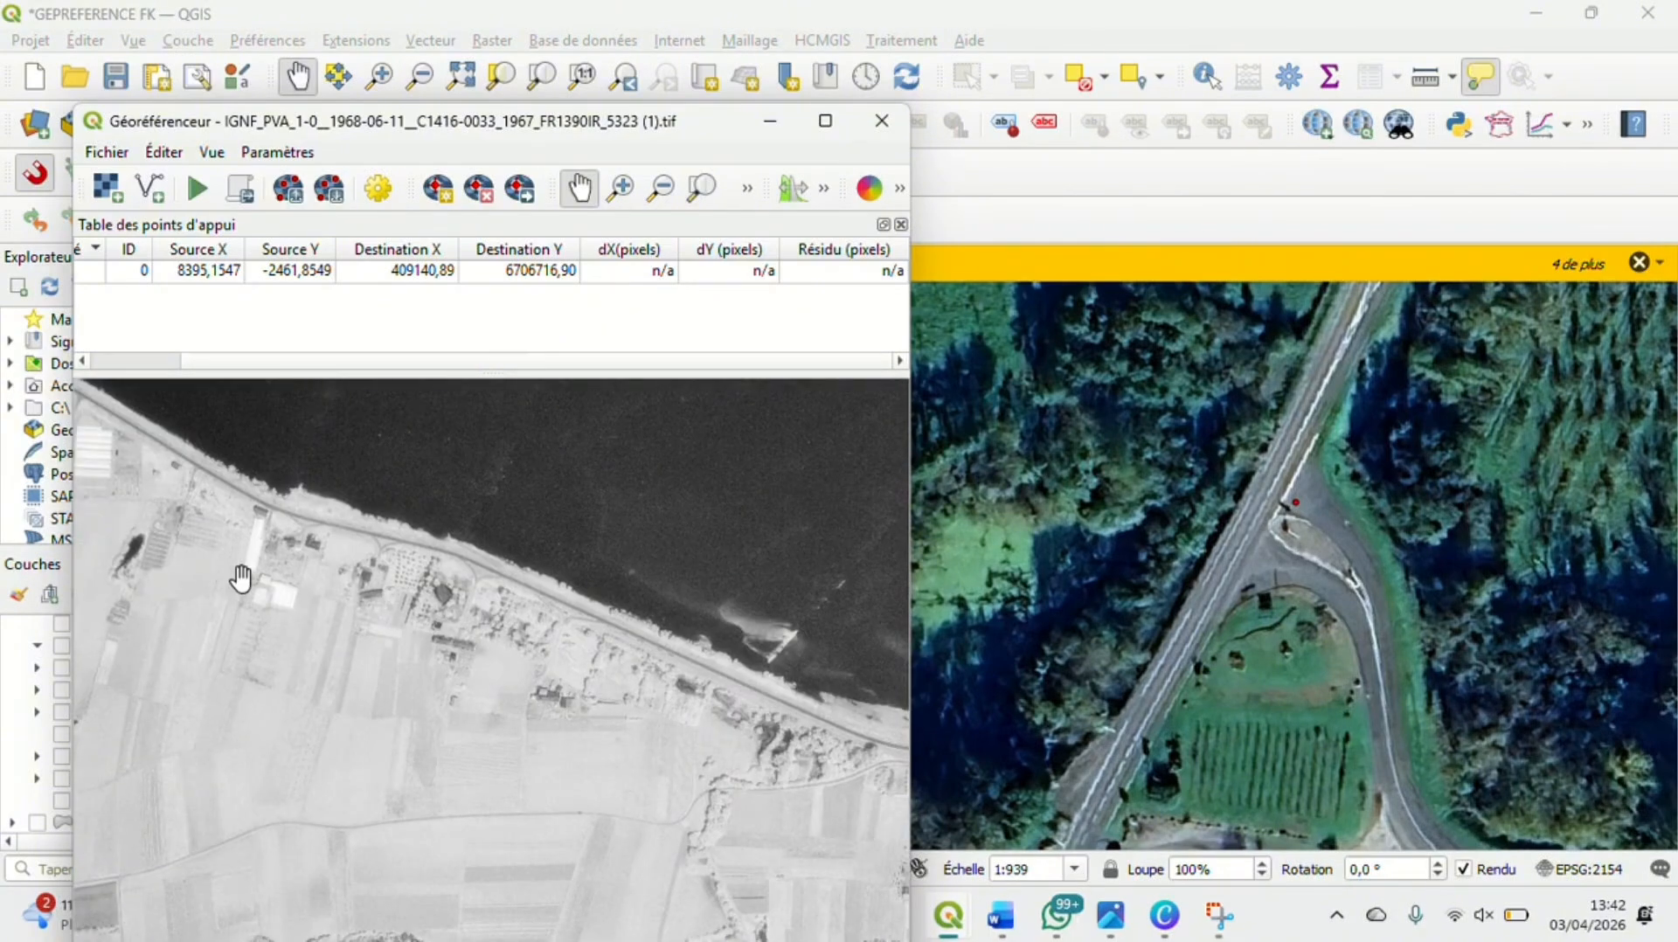
pyautogui.moveTo(550, 689); pyautogui.dragTo(437, 673)
pyautogui.scroll(5, 359, 579)
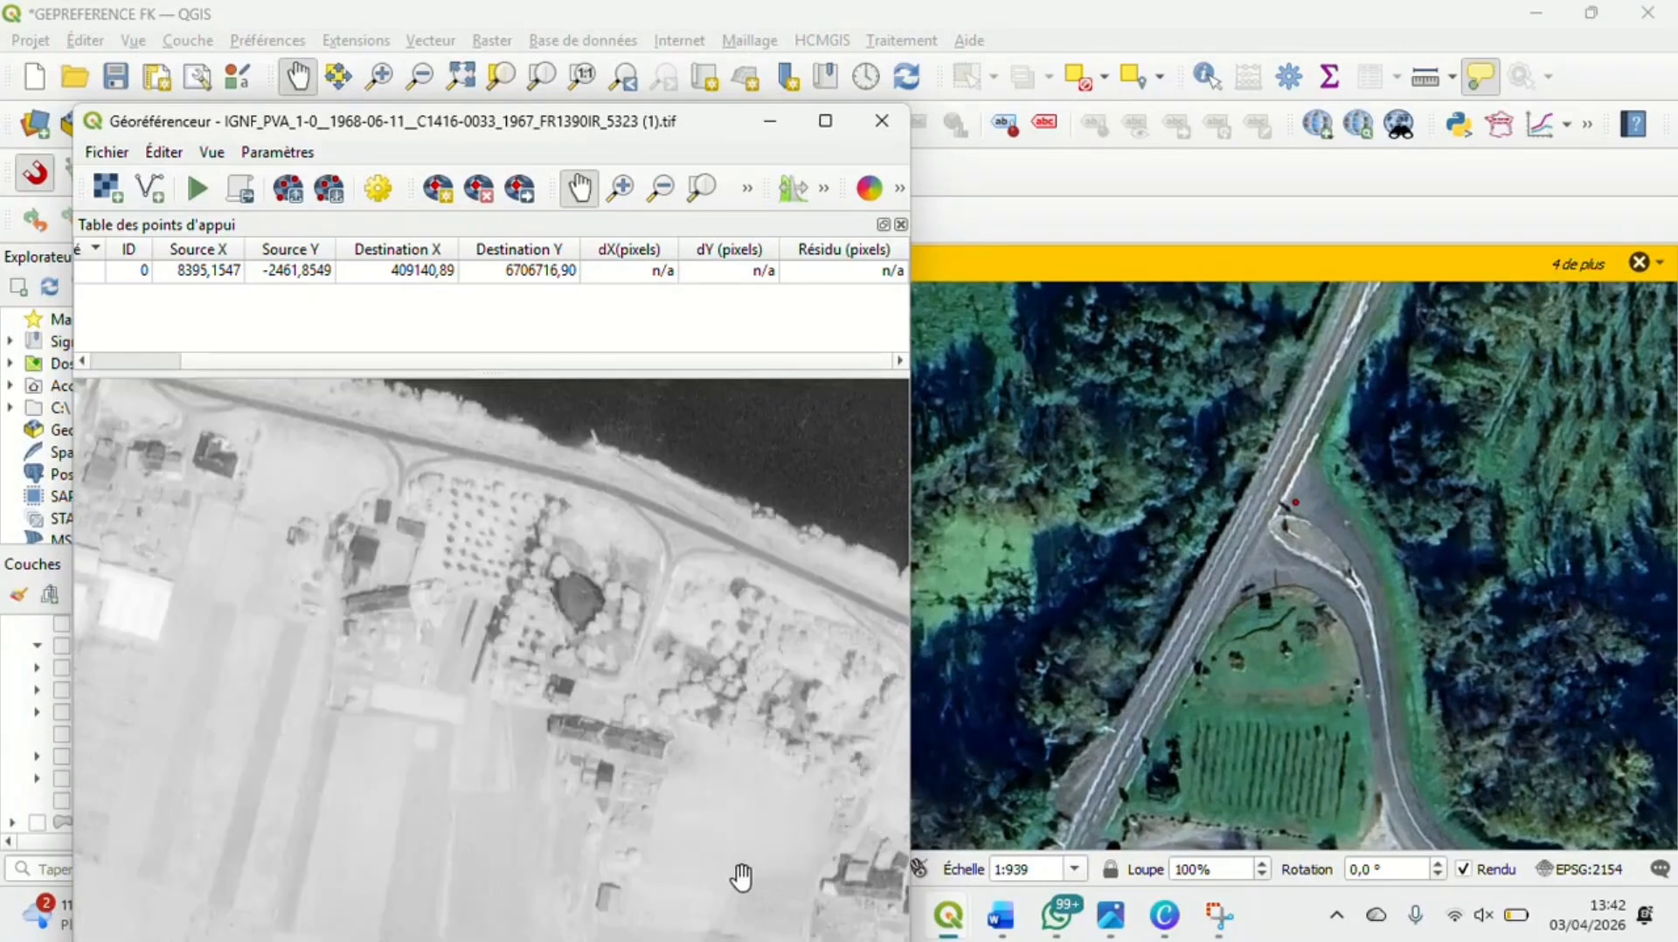
pyautogui.moveTo(658, 741); pyautogui.dragTo(572, 727)
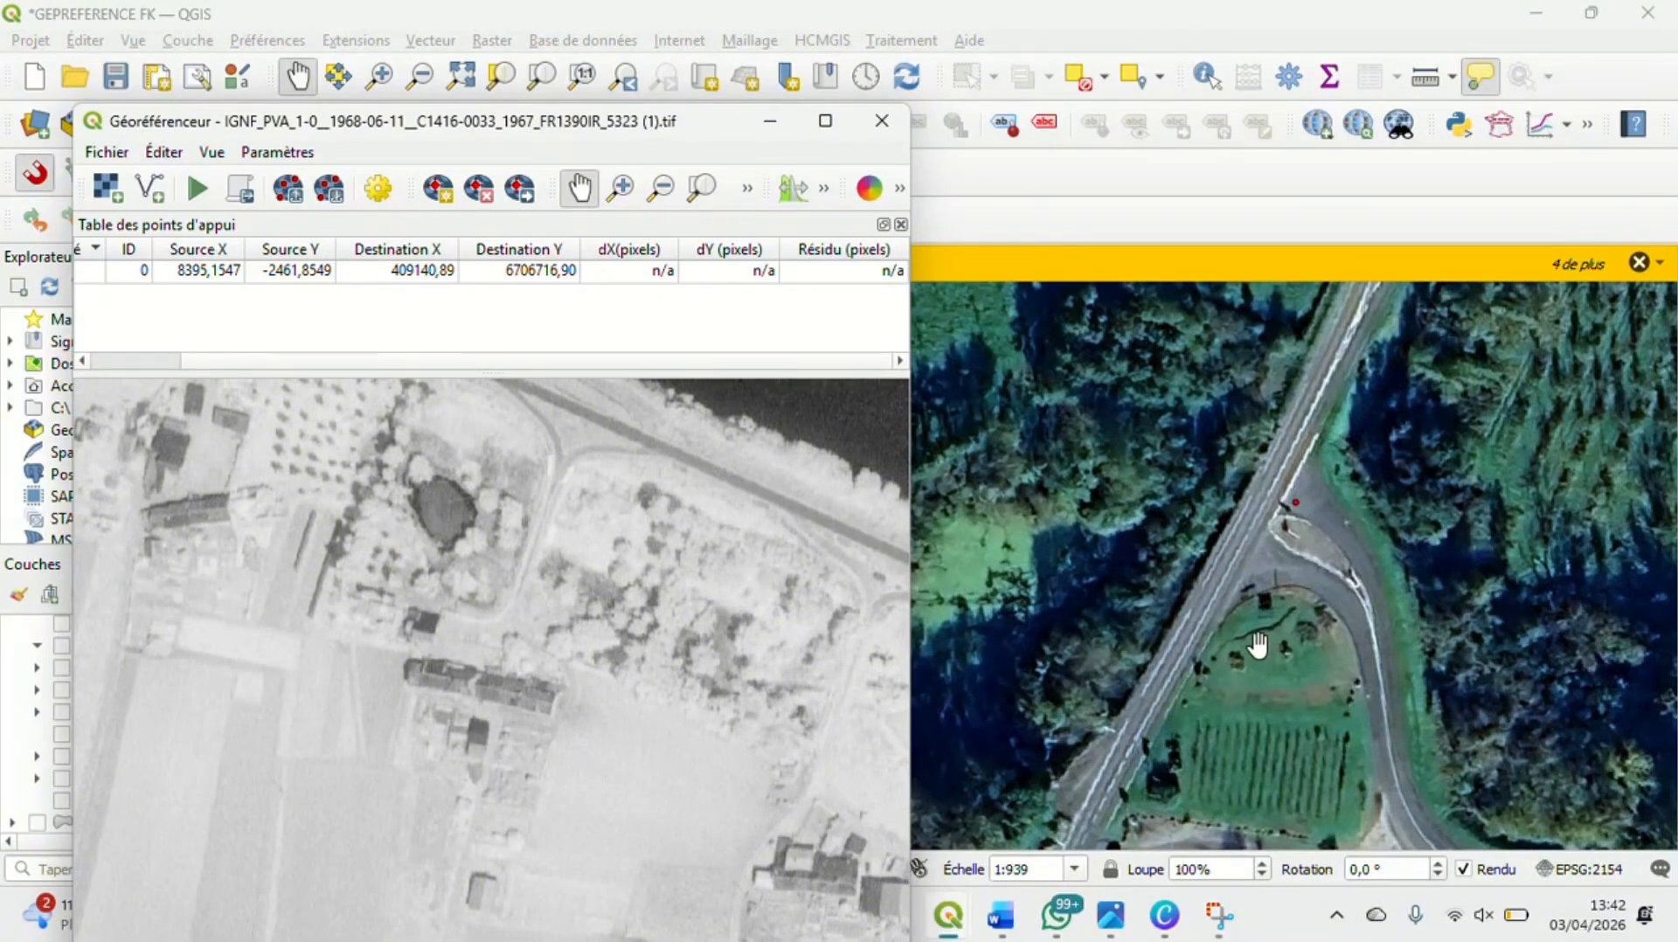
pyautogui.scroll(2, 405, 684)
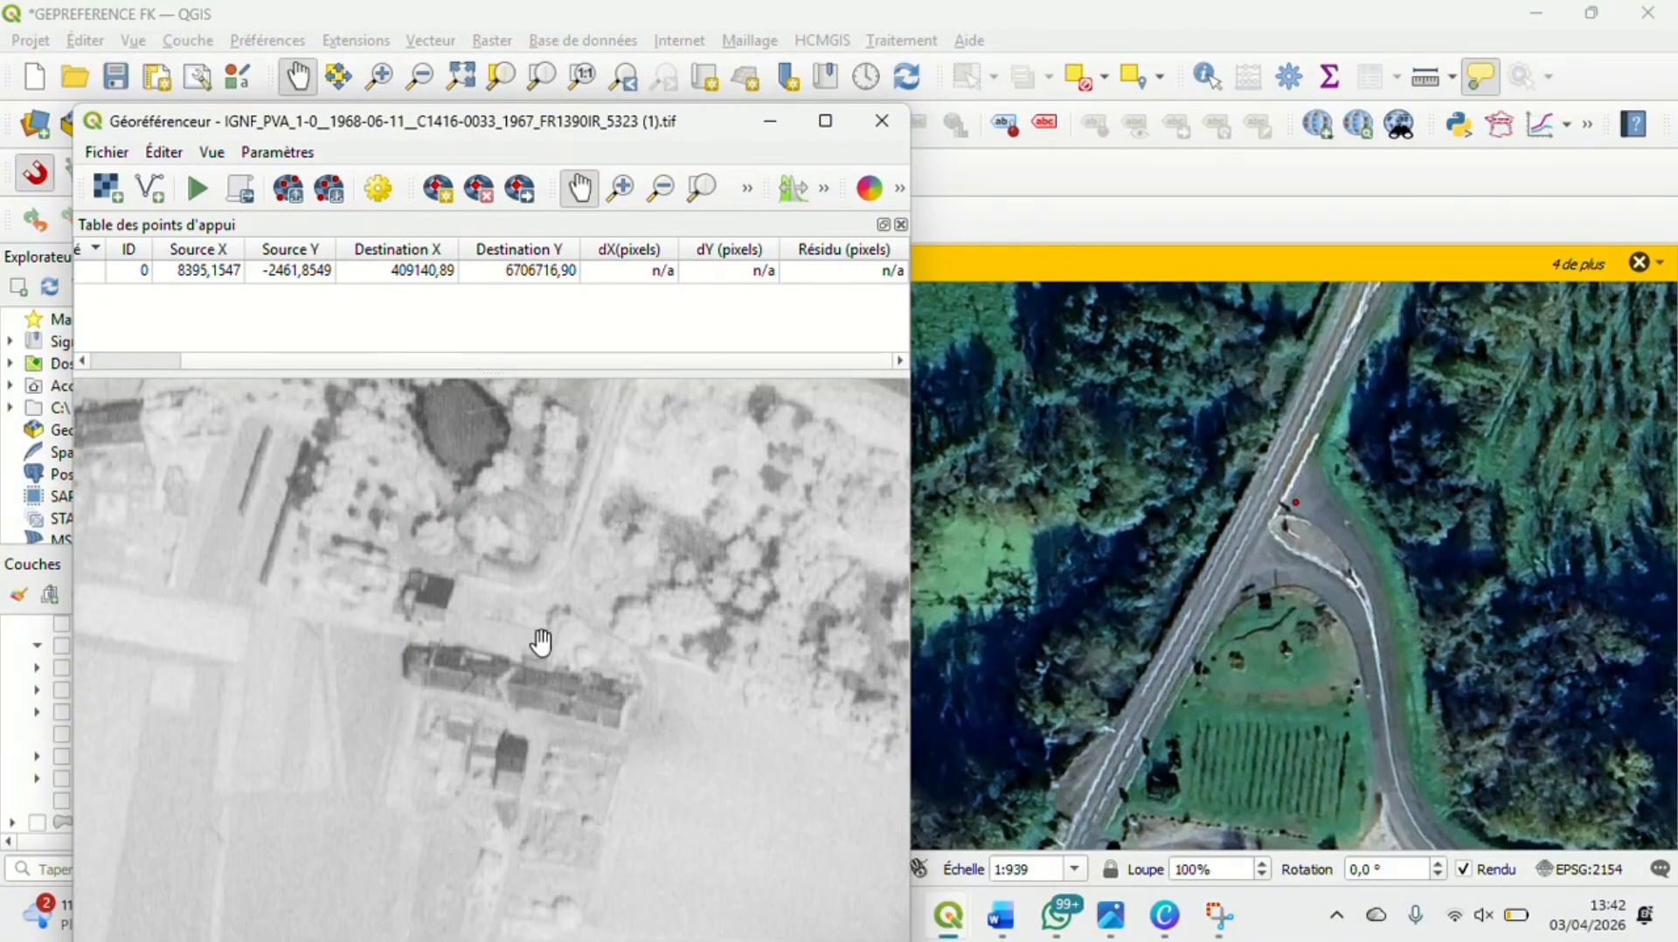
pyautogui.scroll(-2, 504, 745)
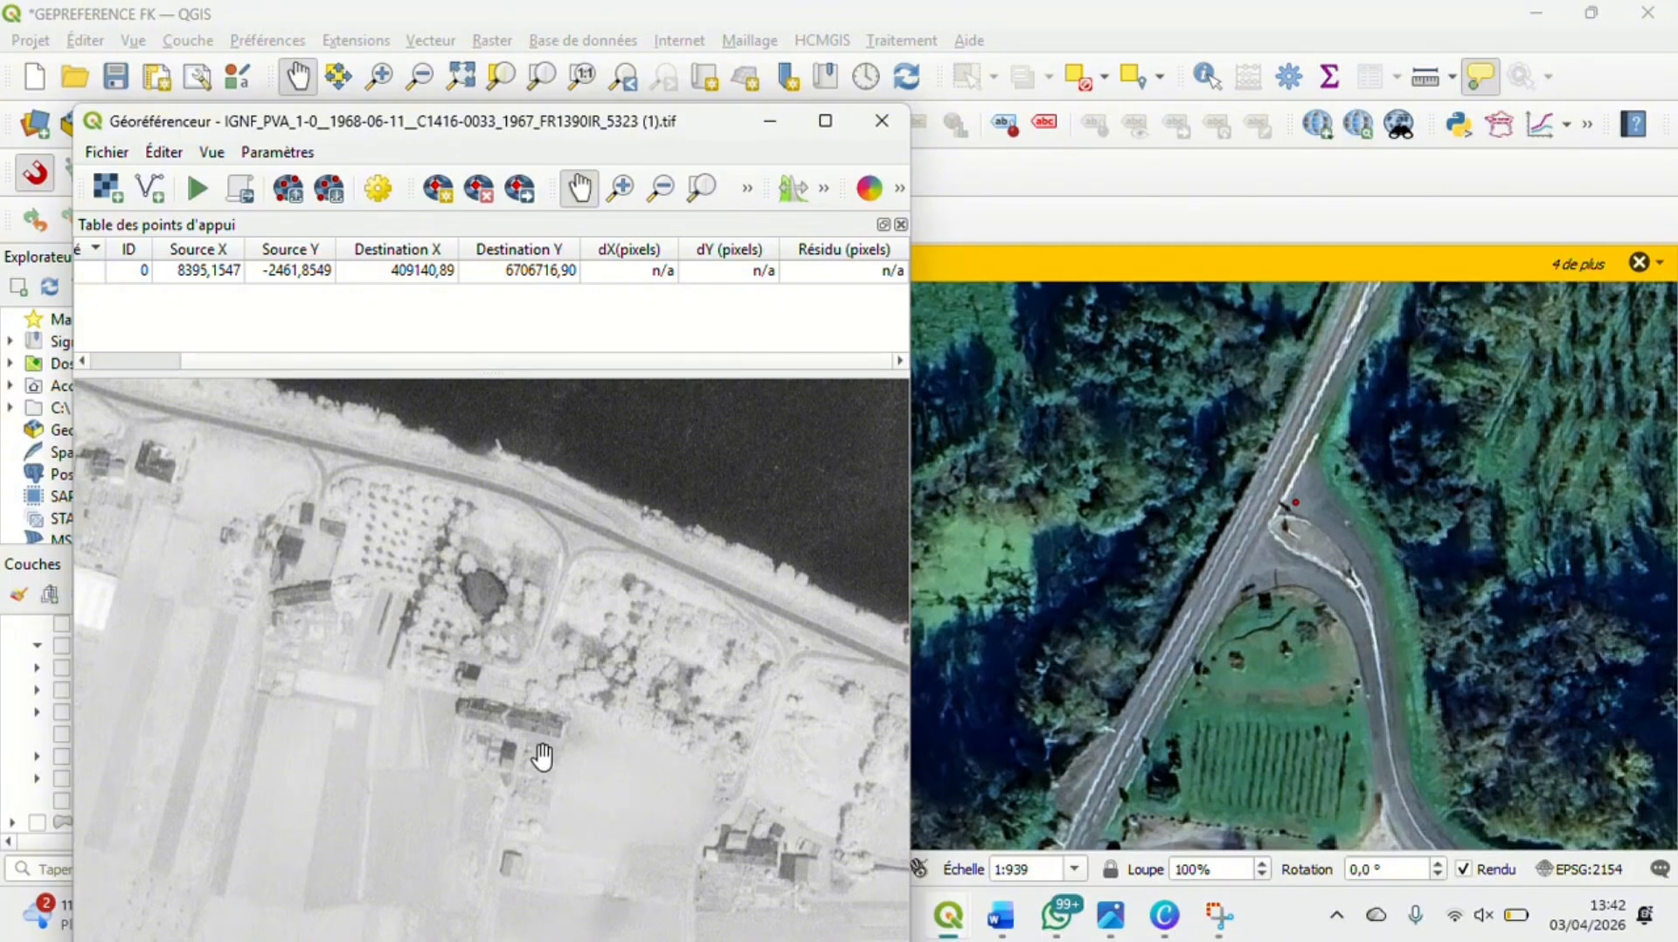
# Find the Loire's south bank west of the bridge on the satellite map, around the greenhouse complex
pyautogui.scroll(-1, 1250, 557)
pyautogui.scroll(-2, 1250, 557)
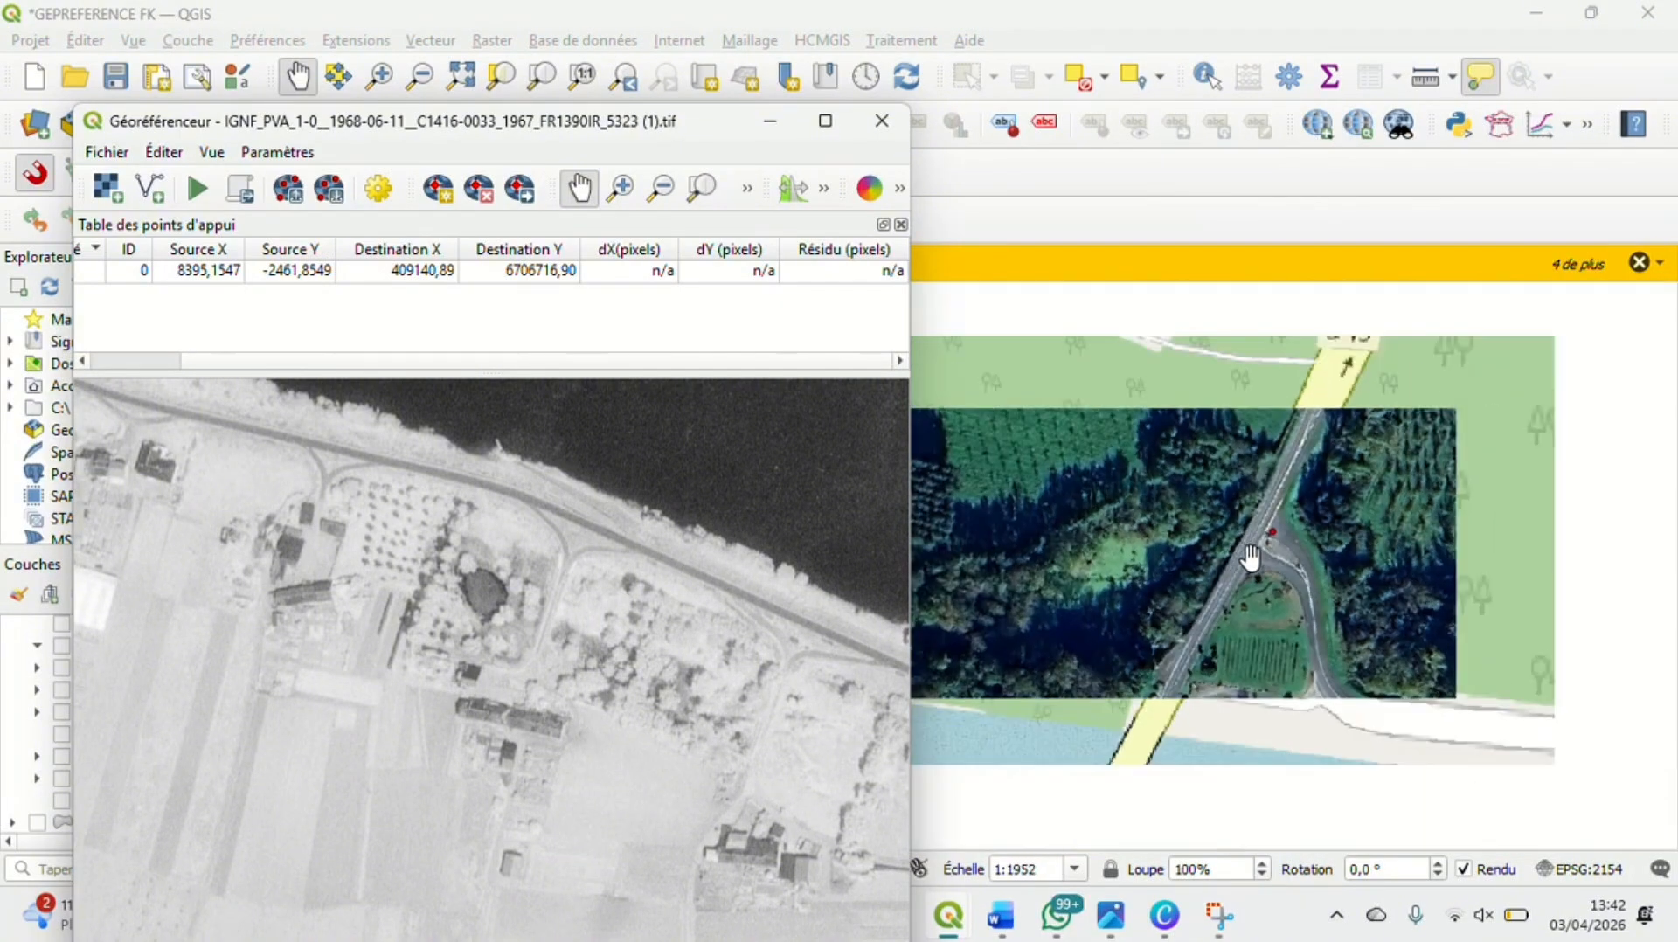
pyautogui.scroll(-2, 1250, 557)
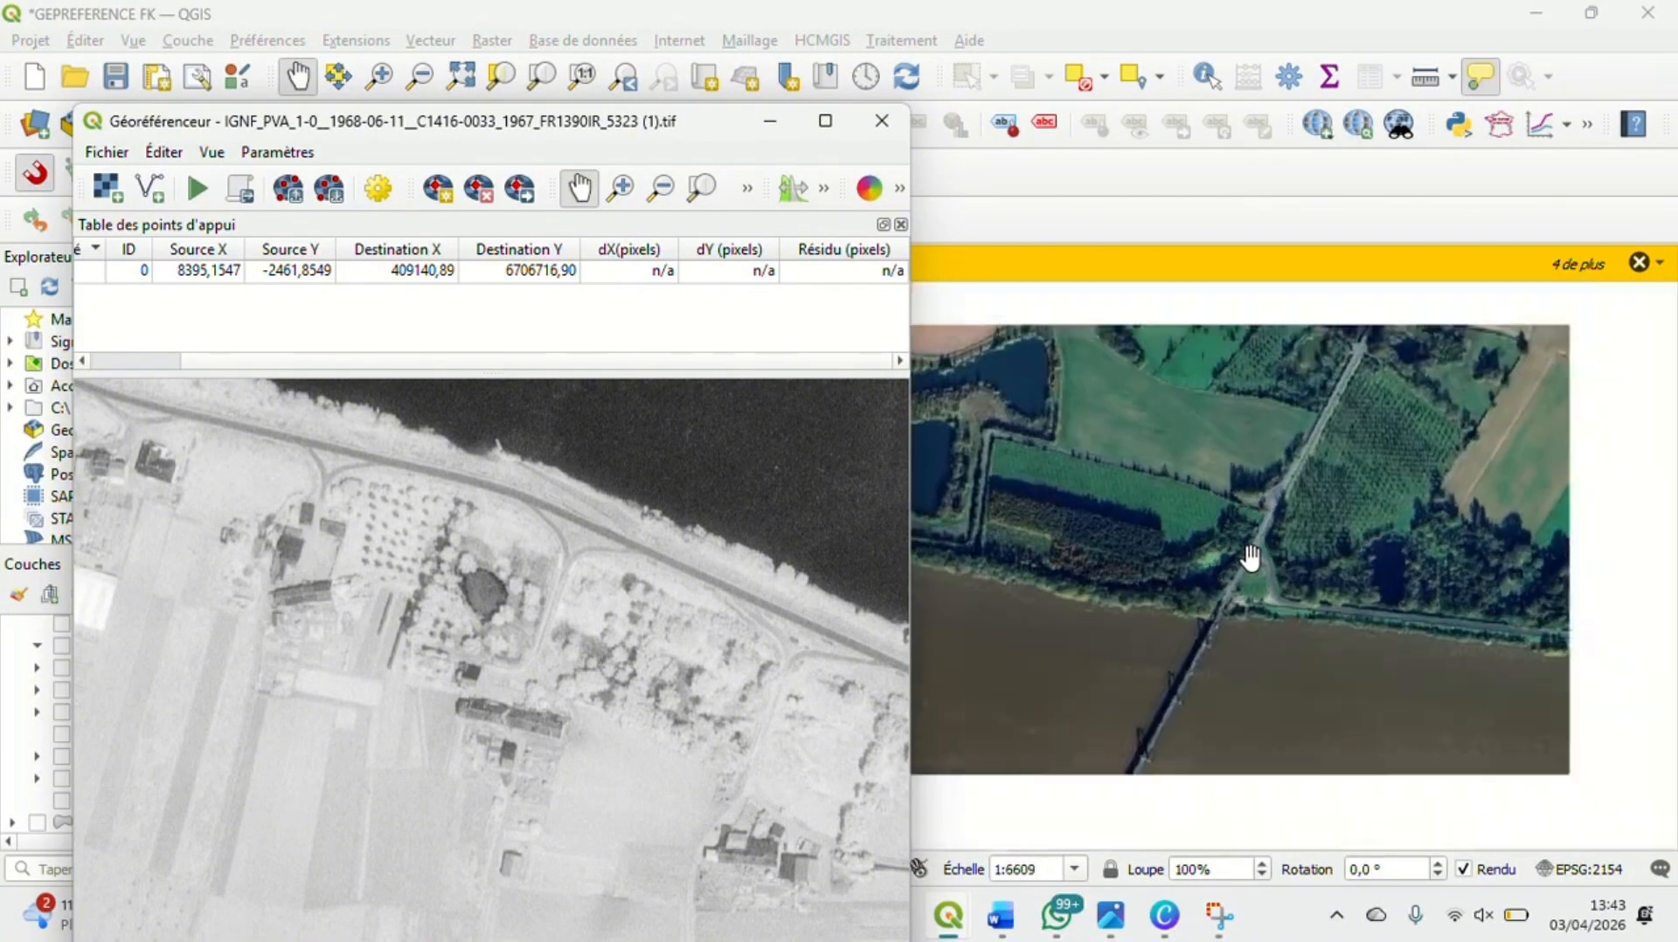
pyautogui.moveTo(1005, 673); pyautogui.dragTo(1335, 549)
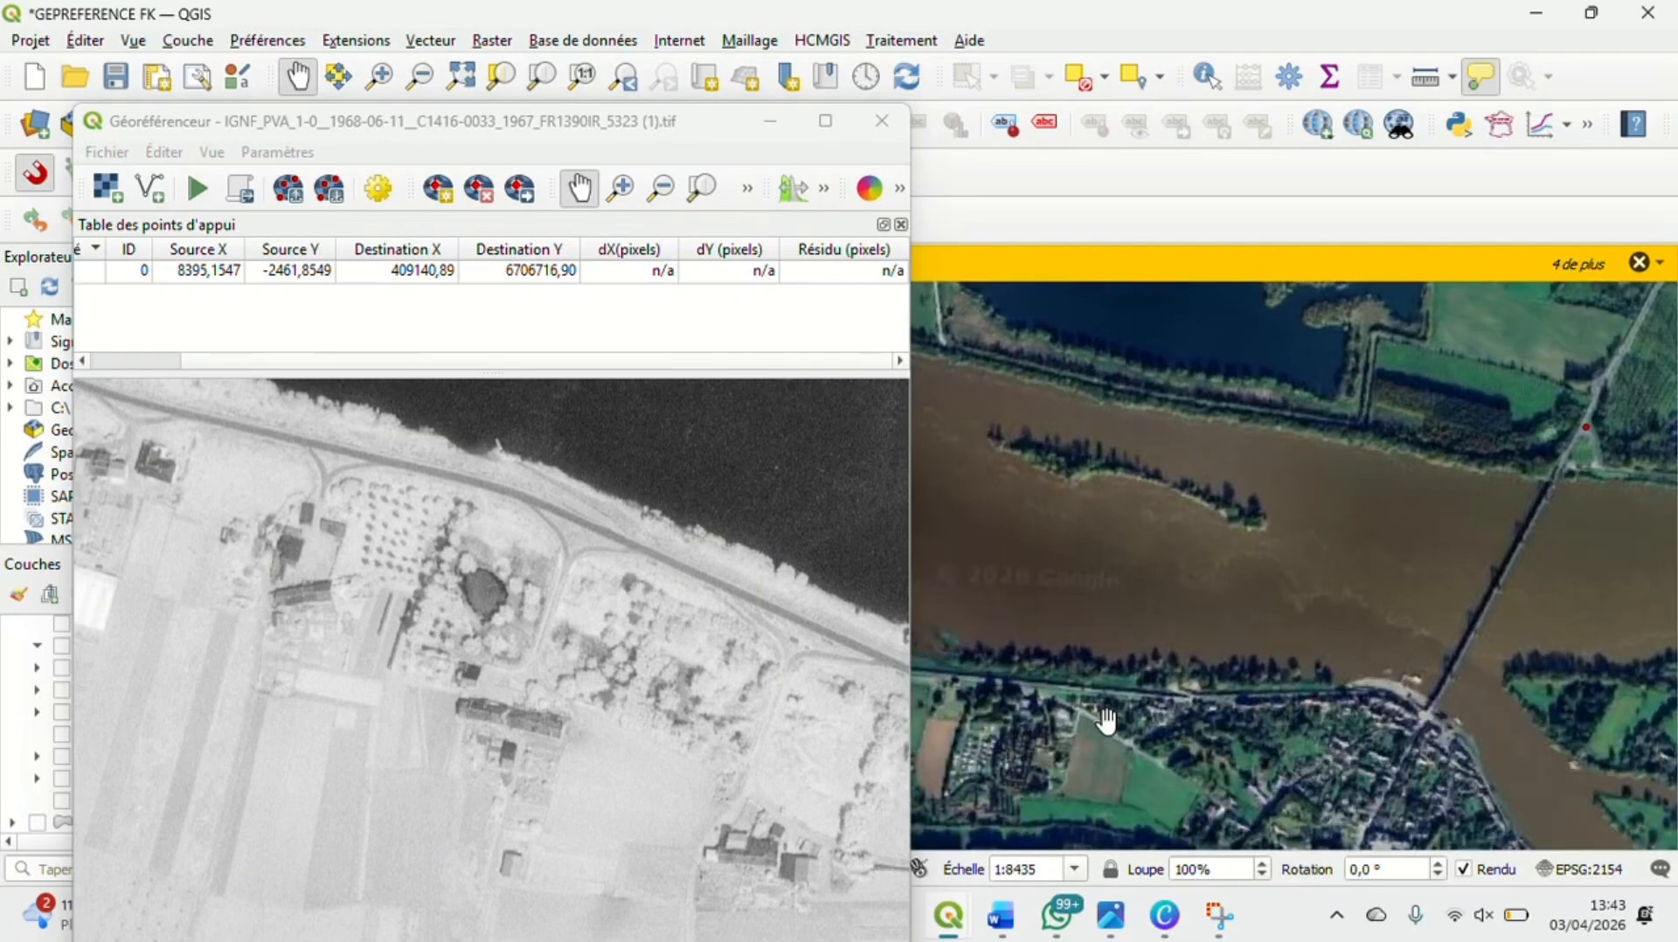
pyautogui.scroll(-3, 1169, 390)
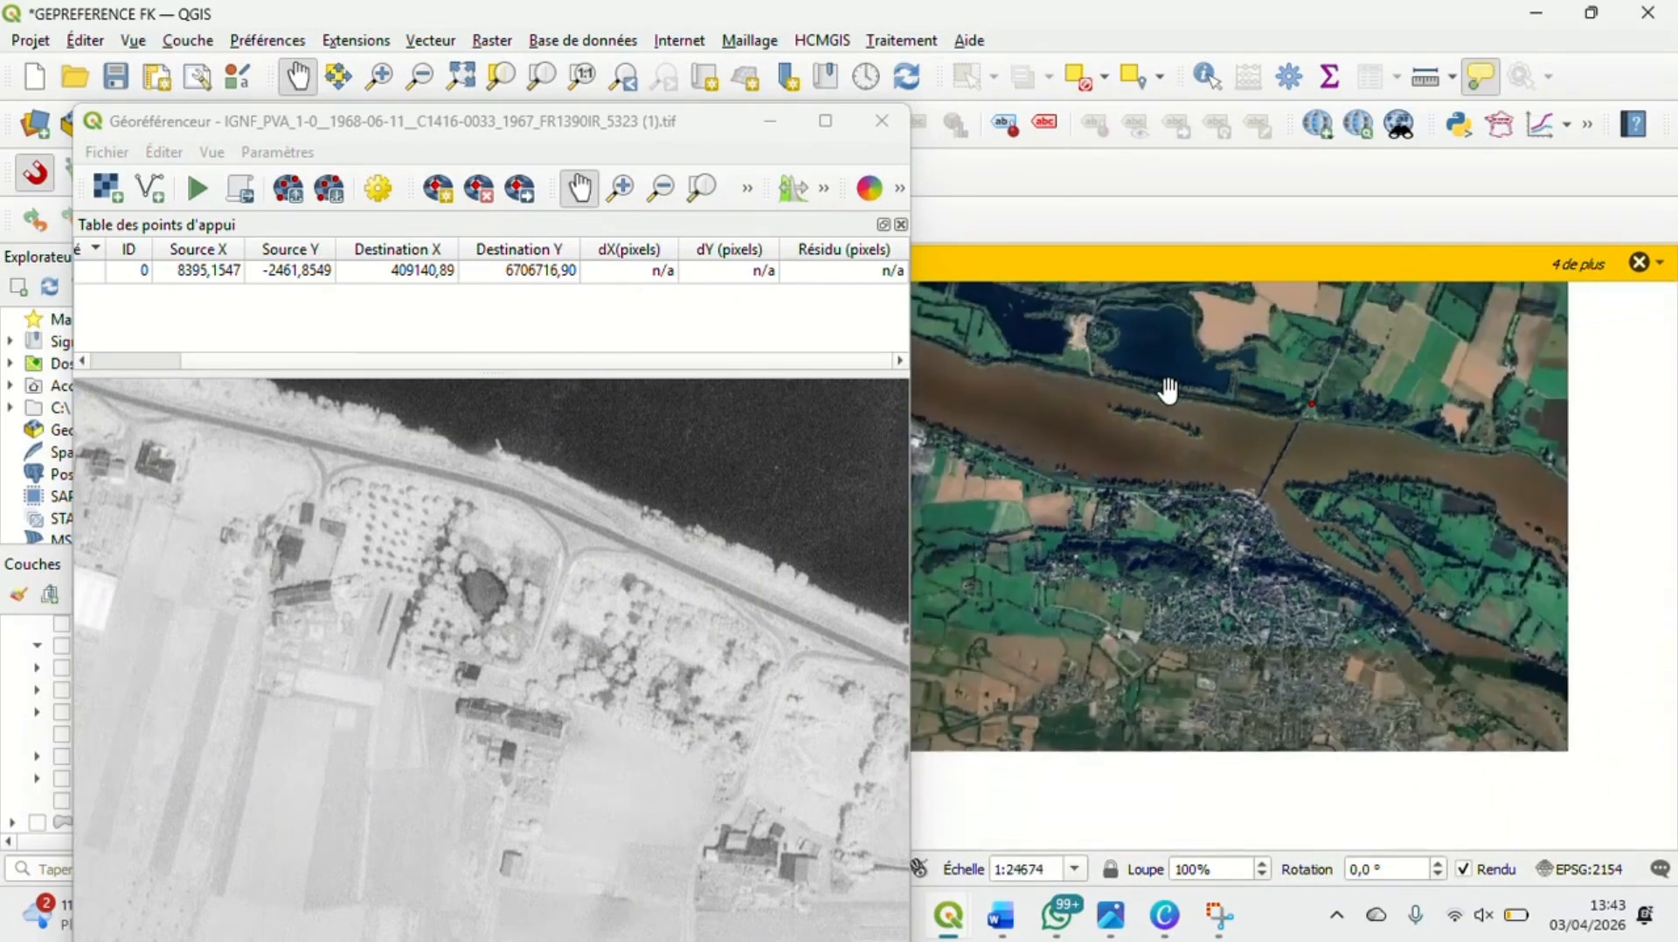
pyautogui.moveTo(1019, 560); pyautogui.dragTo(1434, 742)
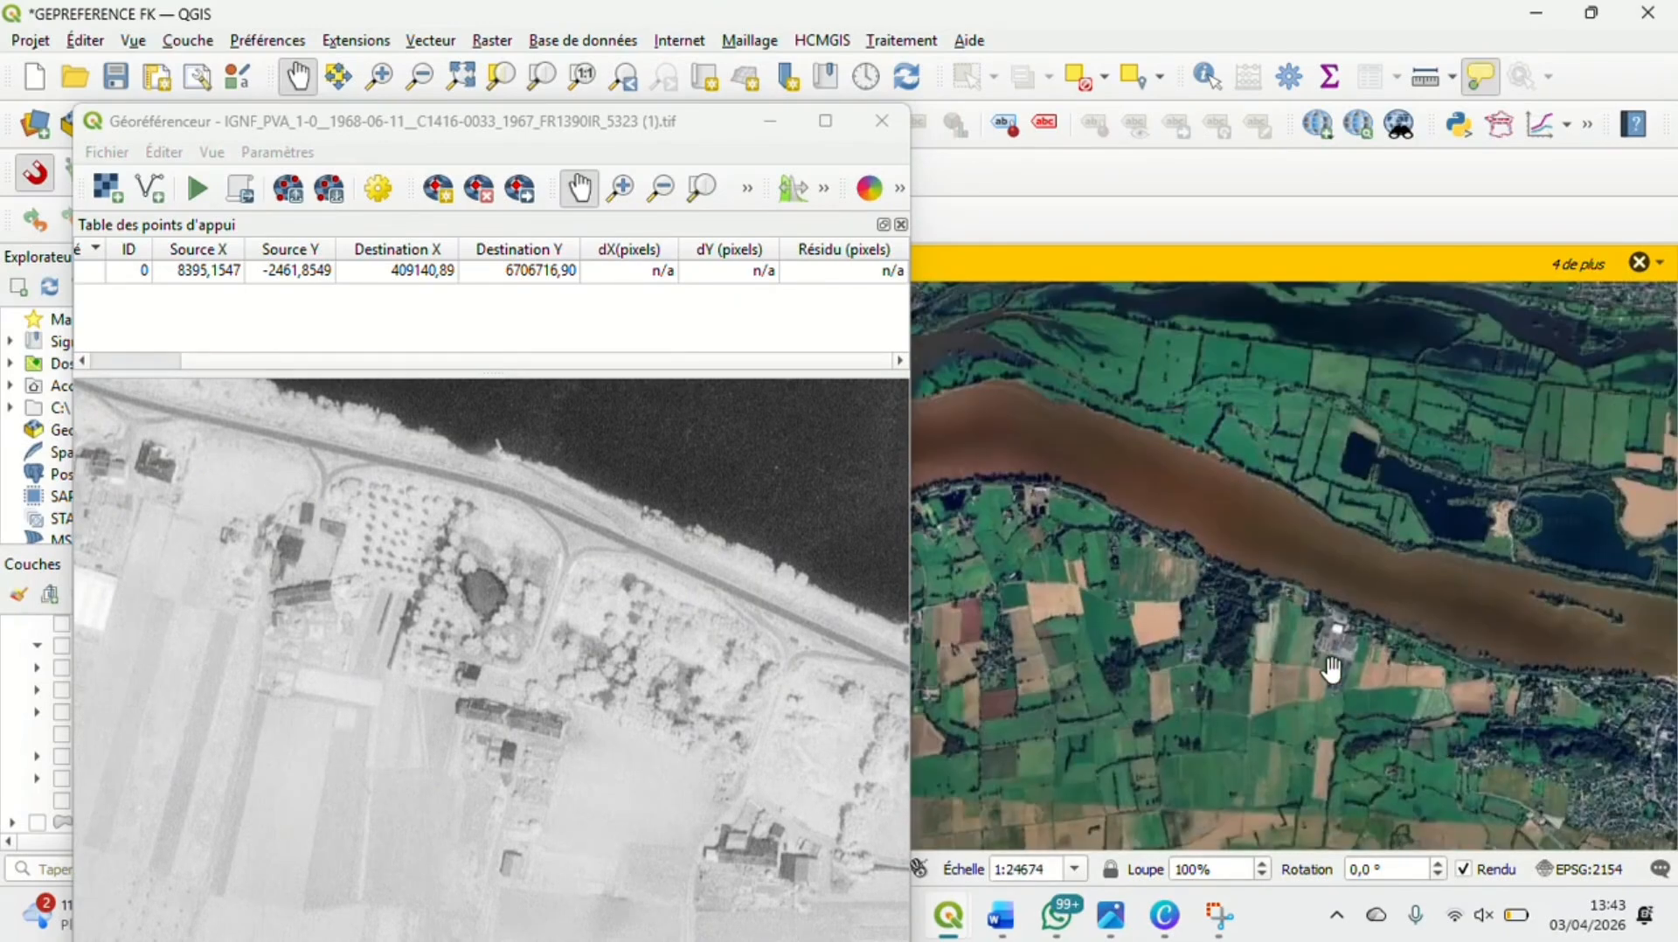
pyautogui.moveTo(1198, 627); pyautogui.dragTo(1219, 505)
pyautogui.scroll(1, 1381, 530)
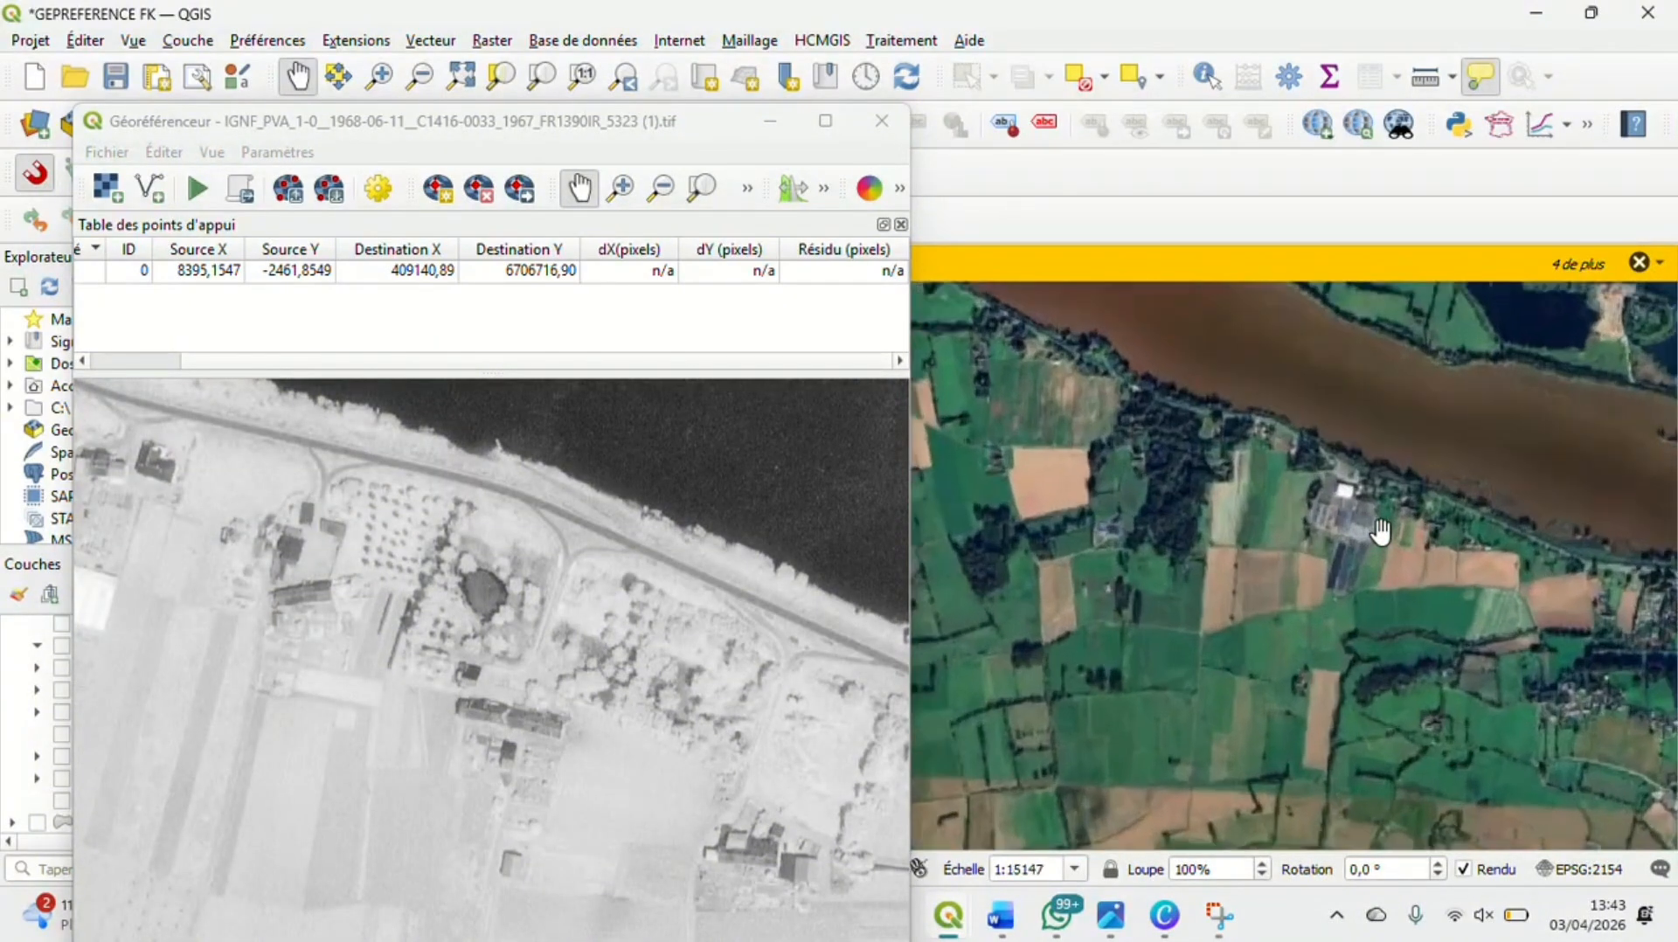
pyautogui.scroll(2, 1380, 531)
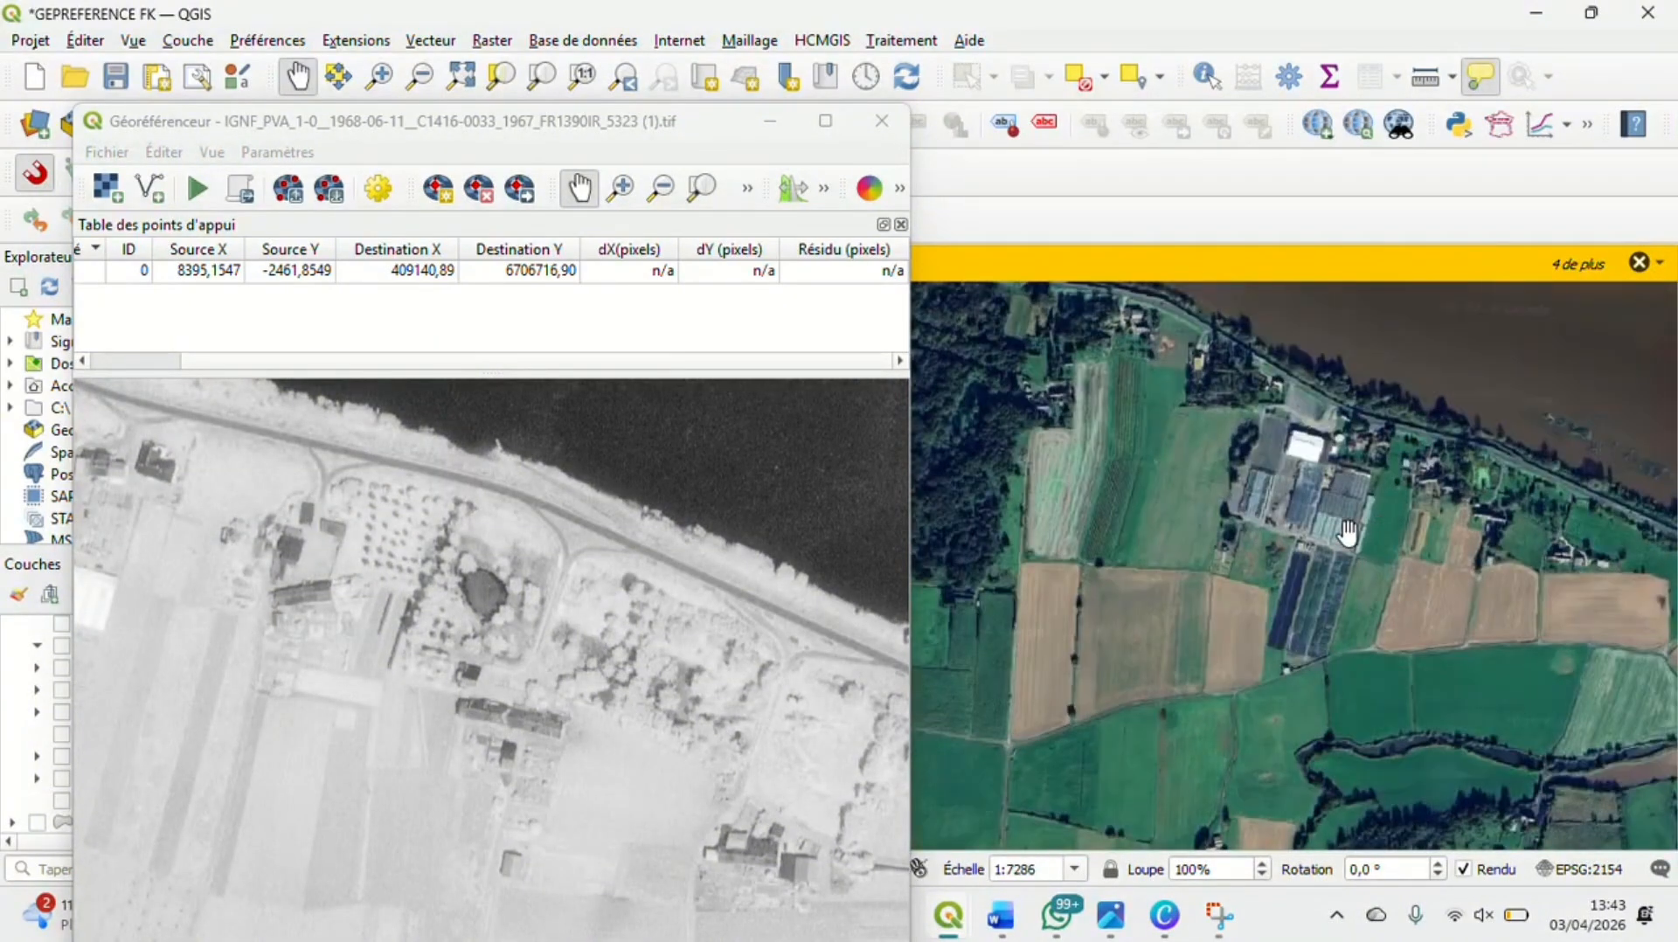
# Search the riverside fields and woods west of the greenhouses on the satellite map for features matching the aerial photo
pyautogui.scroll(1, 1347, 532)
pyautogui.moveTo(1292, 508); pyautogui.dragTo(1496, 631)
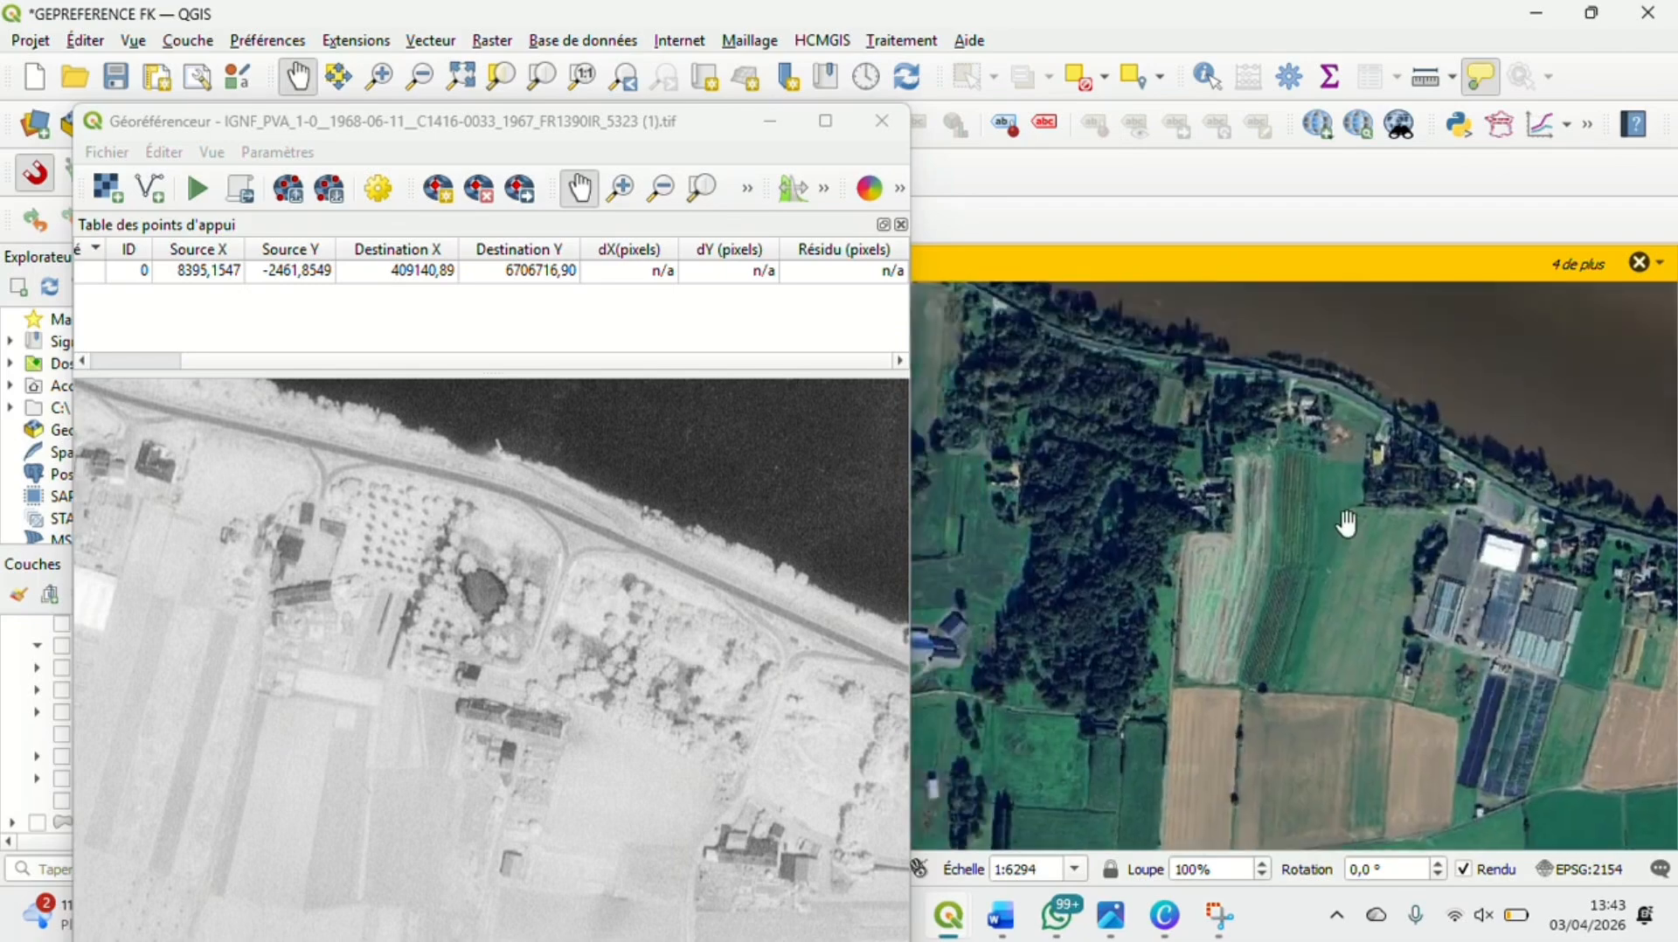
pyautogui.moveTo(1230, 444); pyautogui.dragTo(1606, 605)
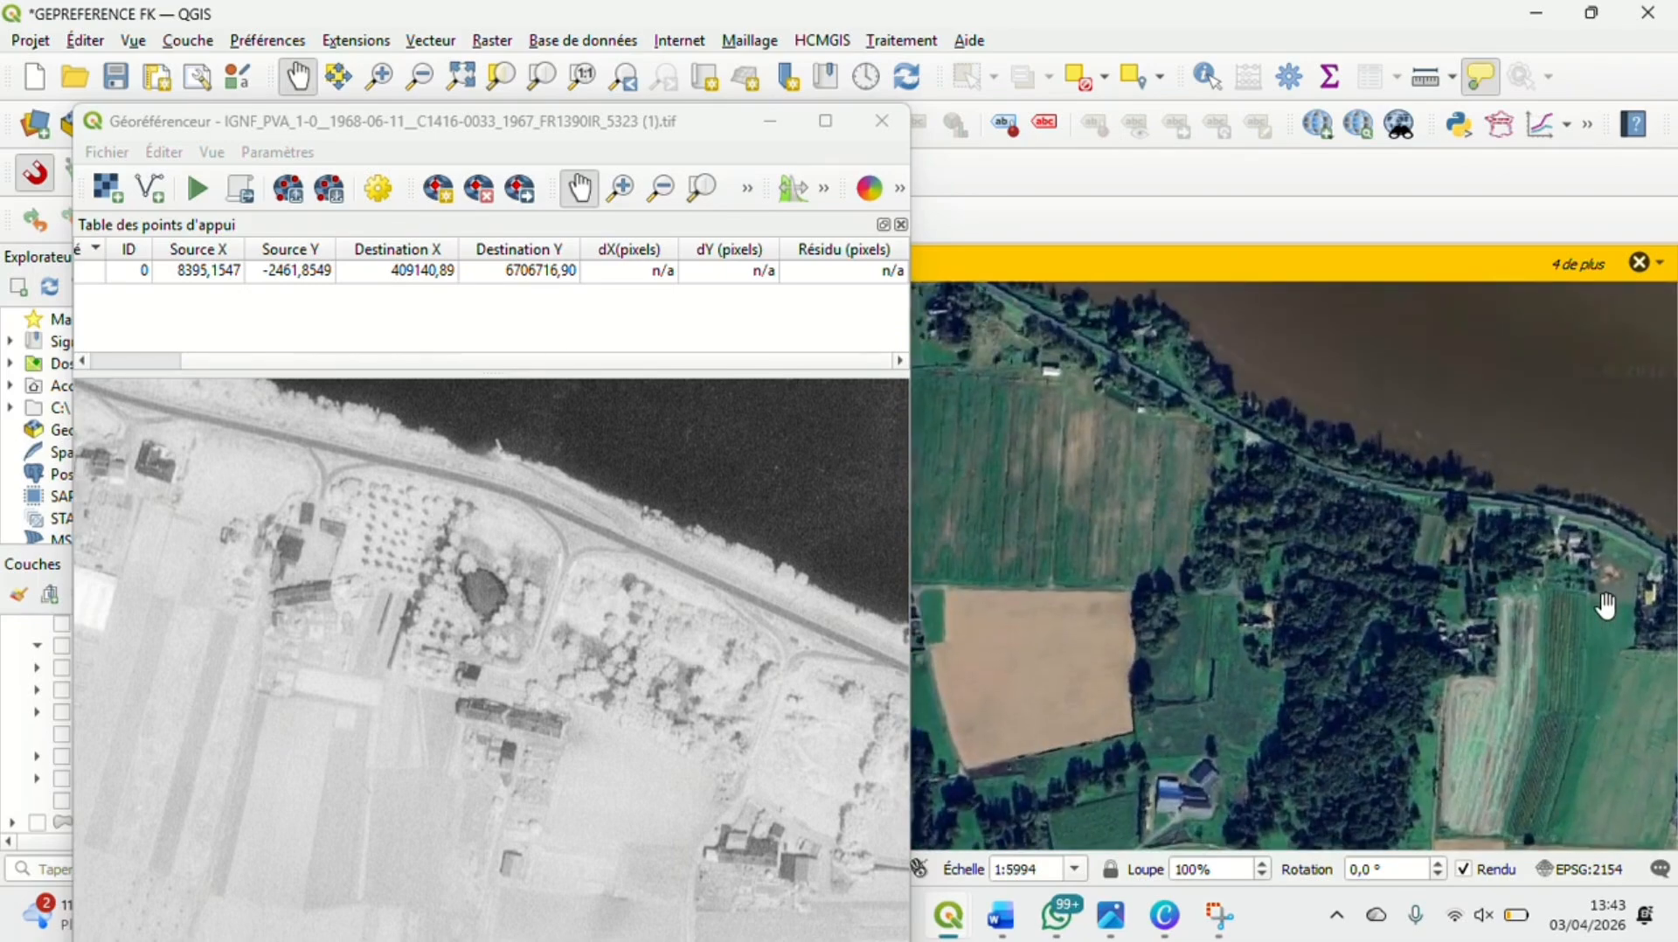
pyautogui.scroll(1, 1606, 605)
pyautogui.moveTo(1135, 502); pyautogui.dragTo(1329, 600)
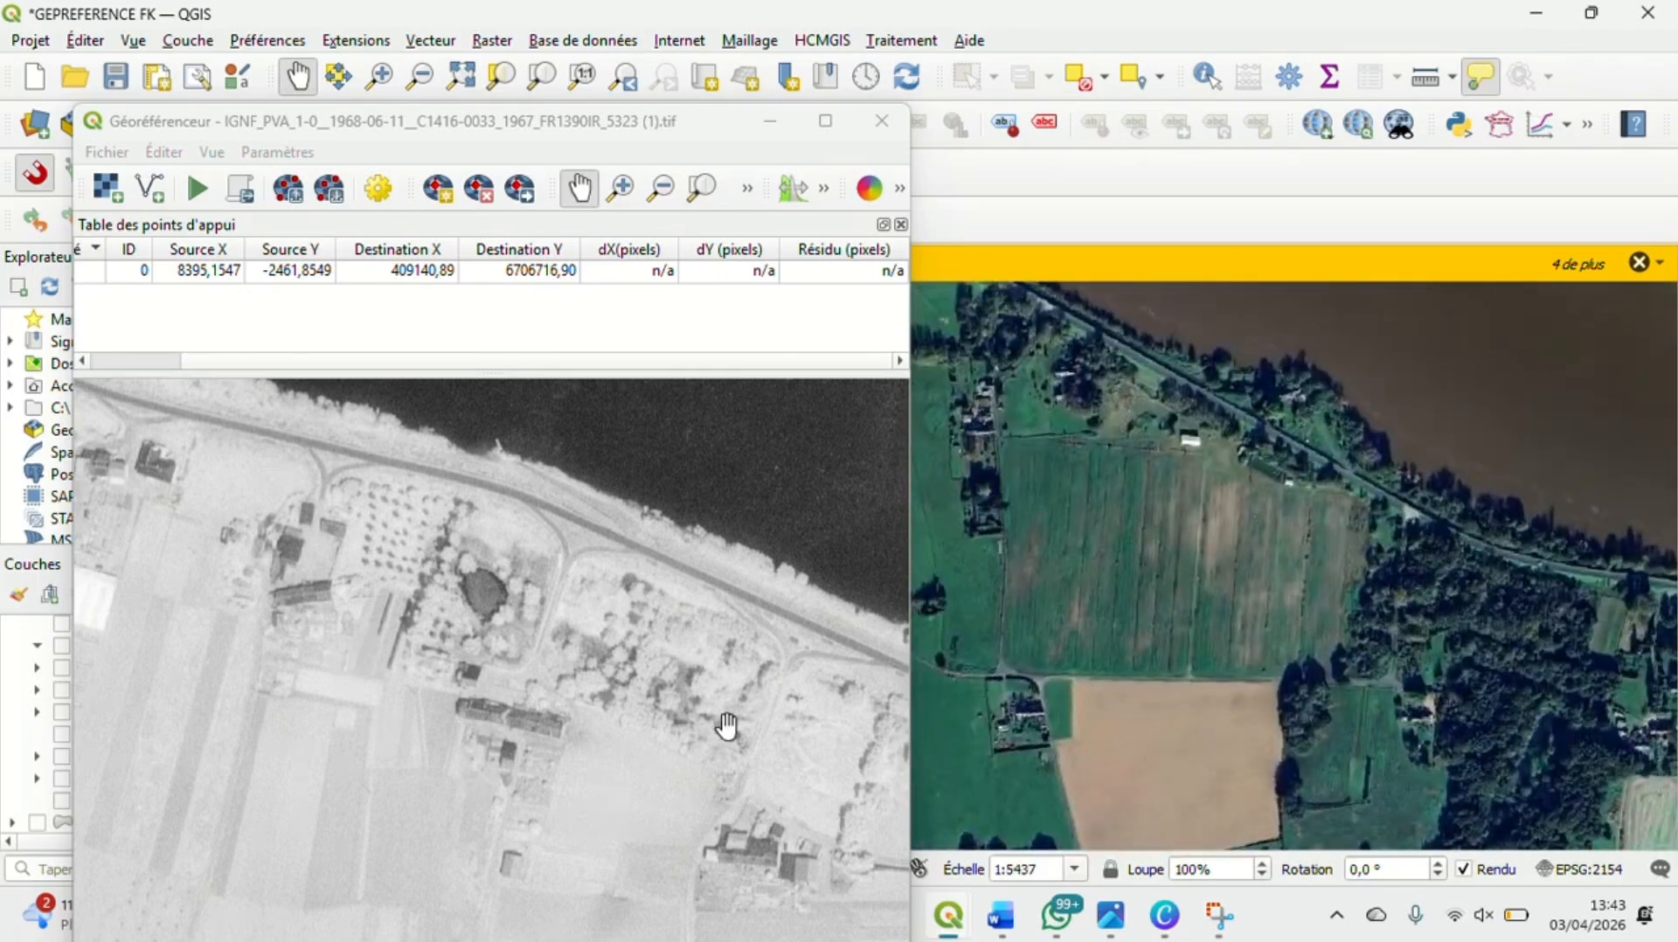
pyautogui.scroll(3, 1186, 469)
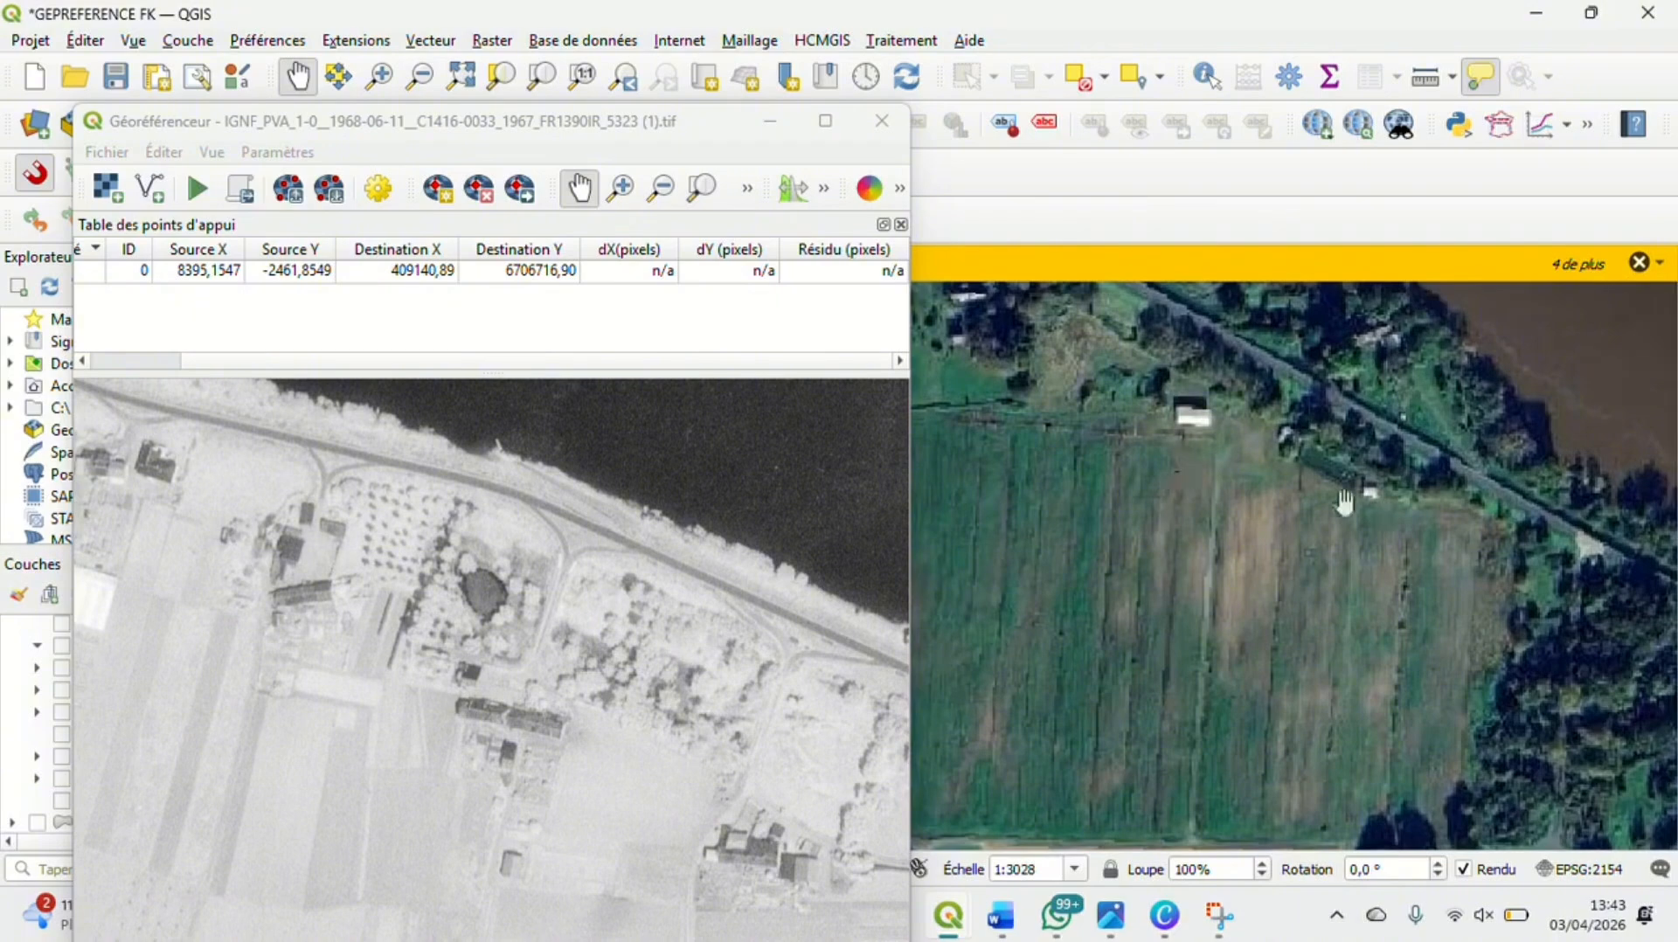
pyautogui.moveTo(1238, 506); pyautogui.dragTo(1571, 521)
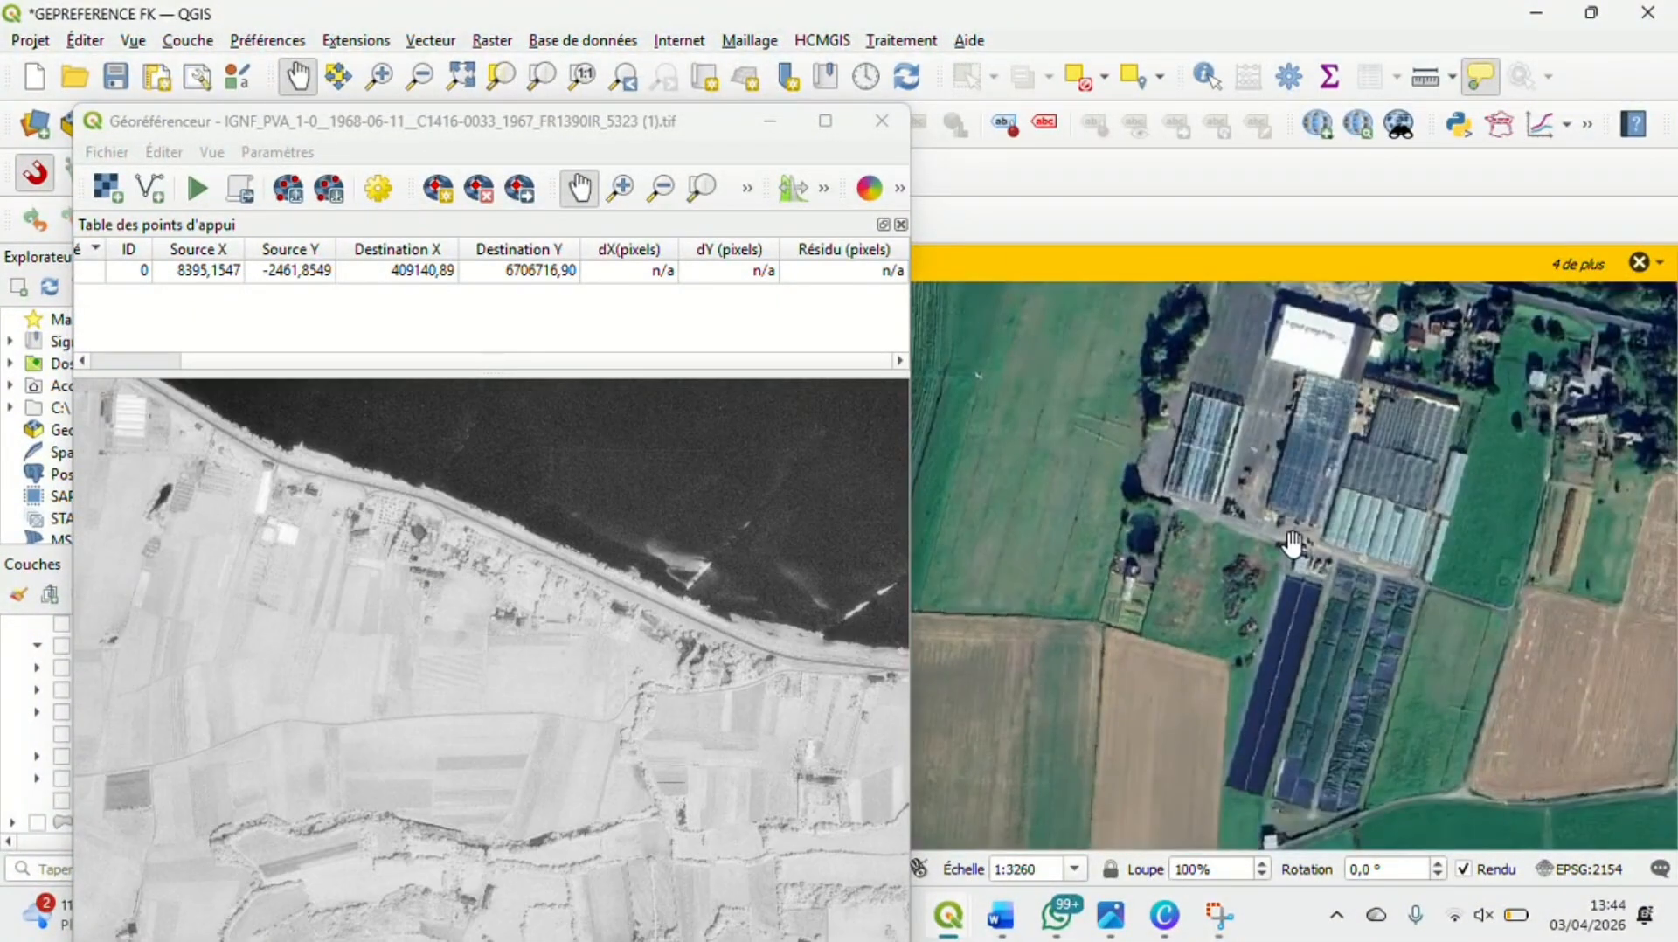
# Locate the long farm building south of the pond, east of the greenhouses, on the satellite map and compare it with the aerial photo
pyautogui.moveTo(1292, 550); pyautogui.dragTo(1095, 732)
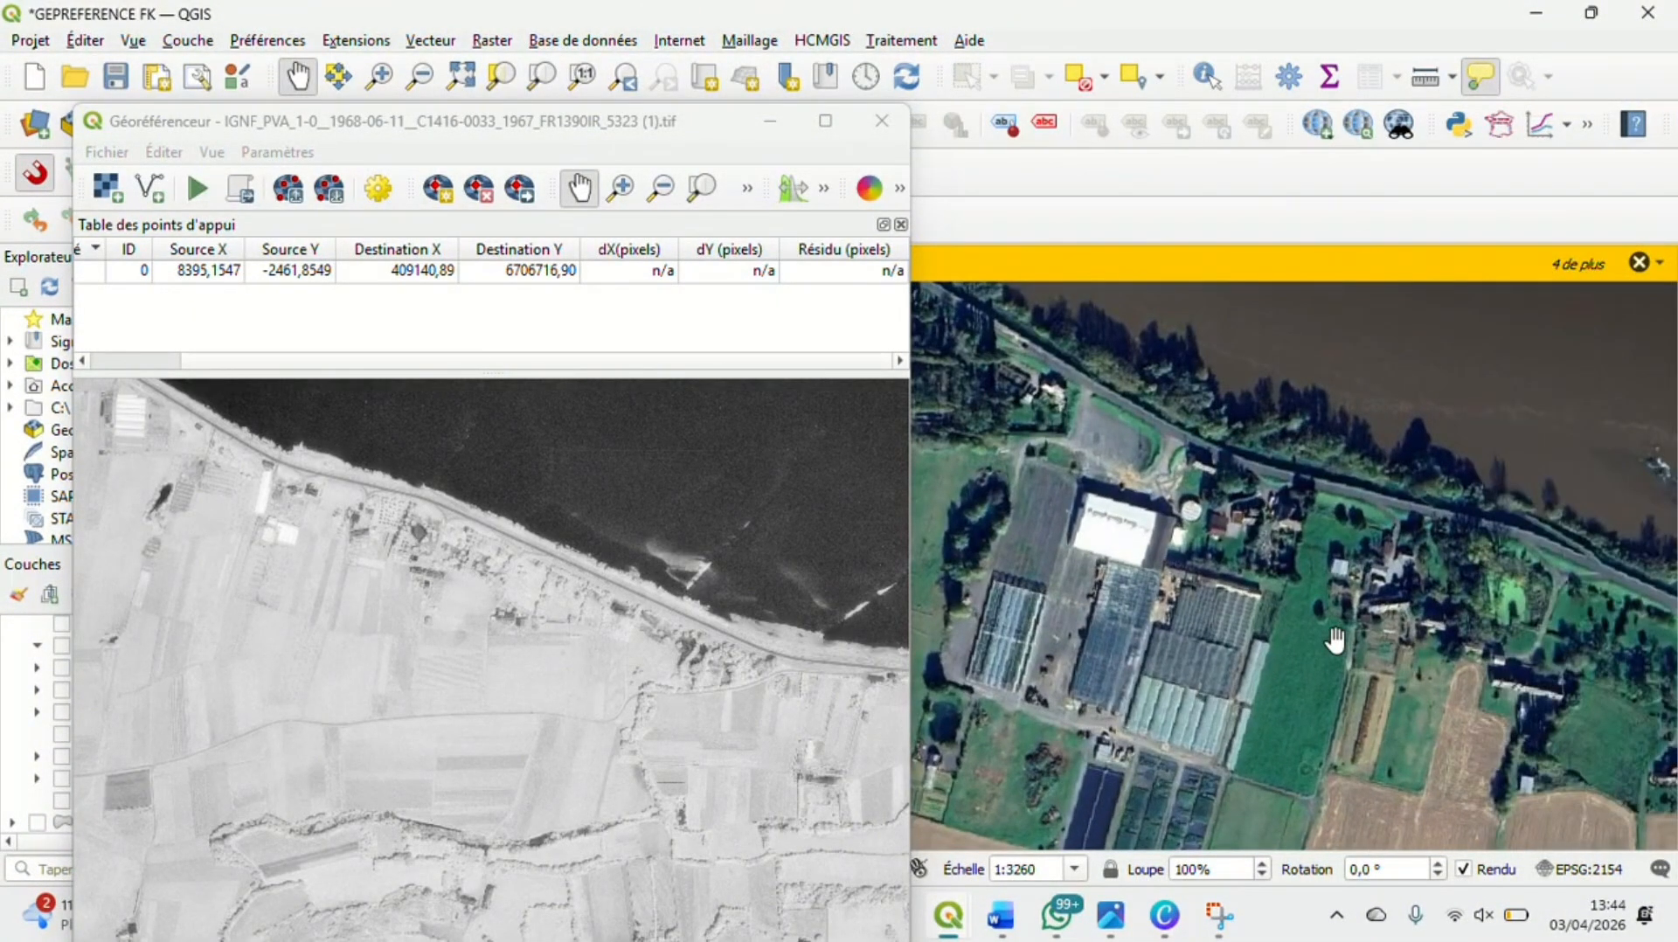
pyautogui.scroll(2, 1335, 640)
pyautogui.moveTo(1453, 684); pyautogui.dragTo(1213, 553)
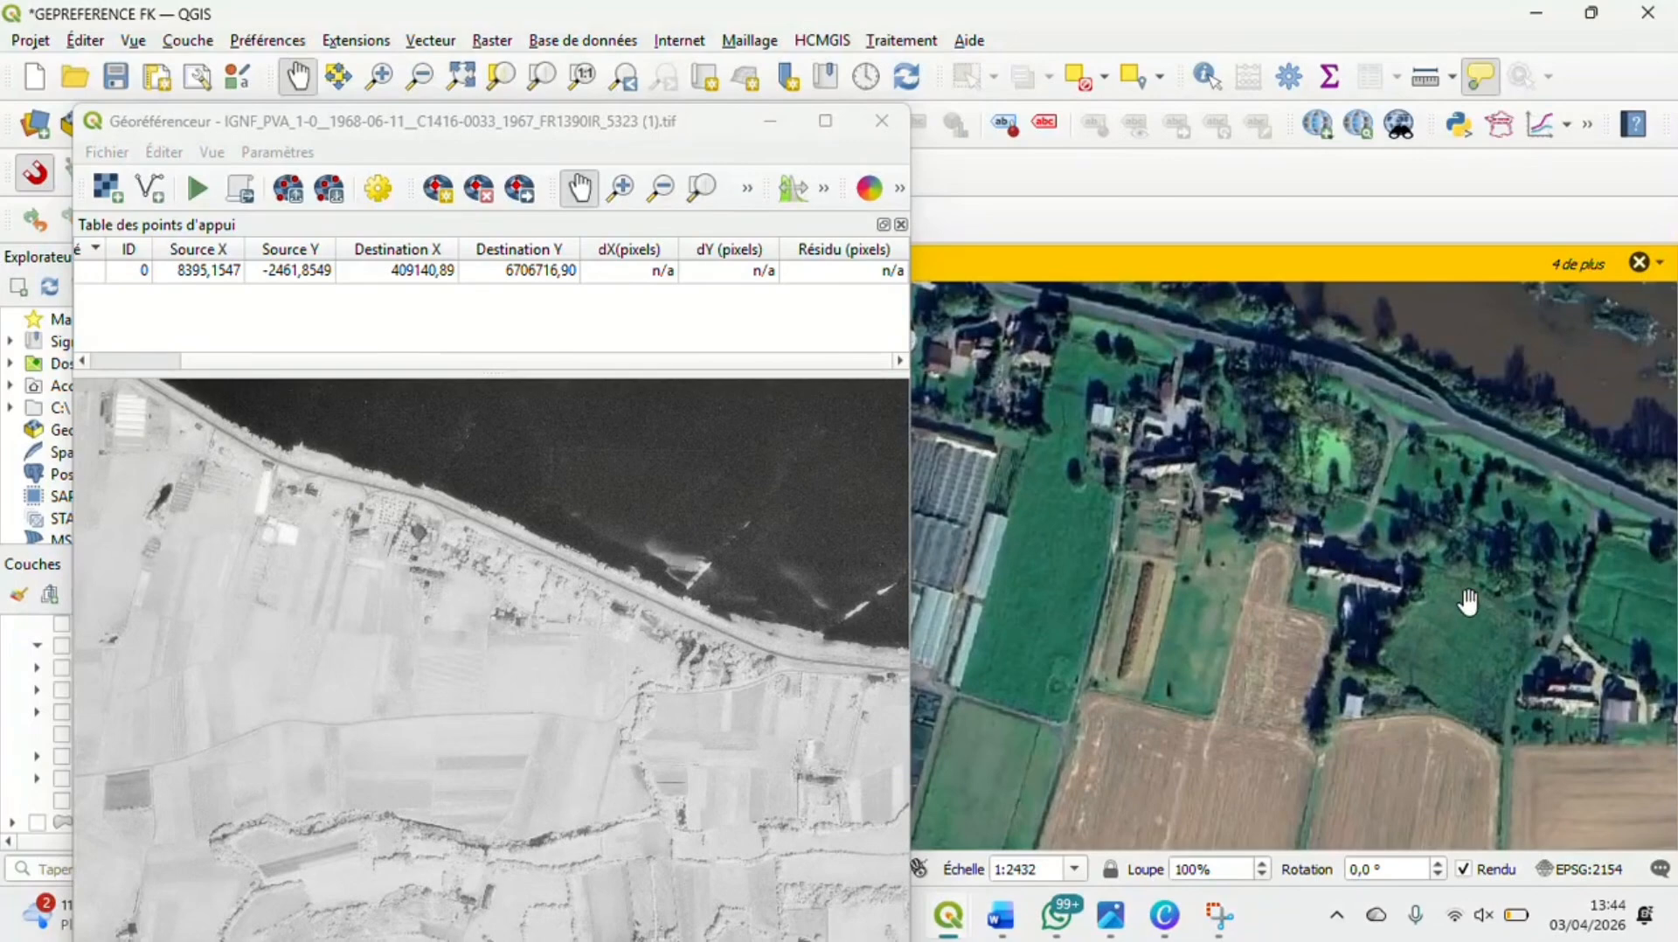
pyautogui.scroll(1, 410, 576)
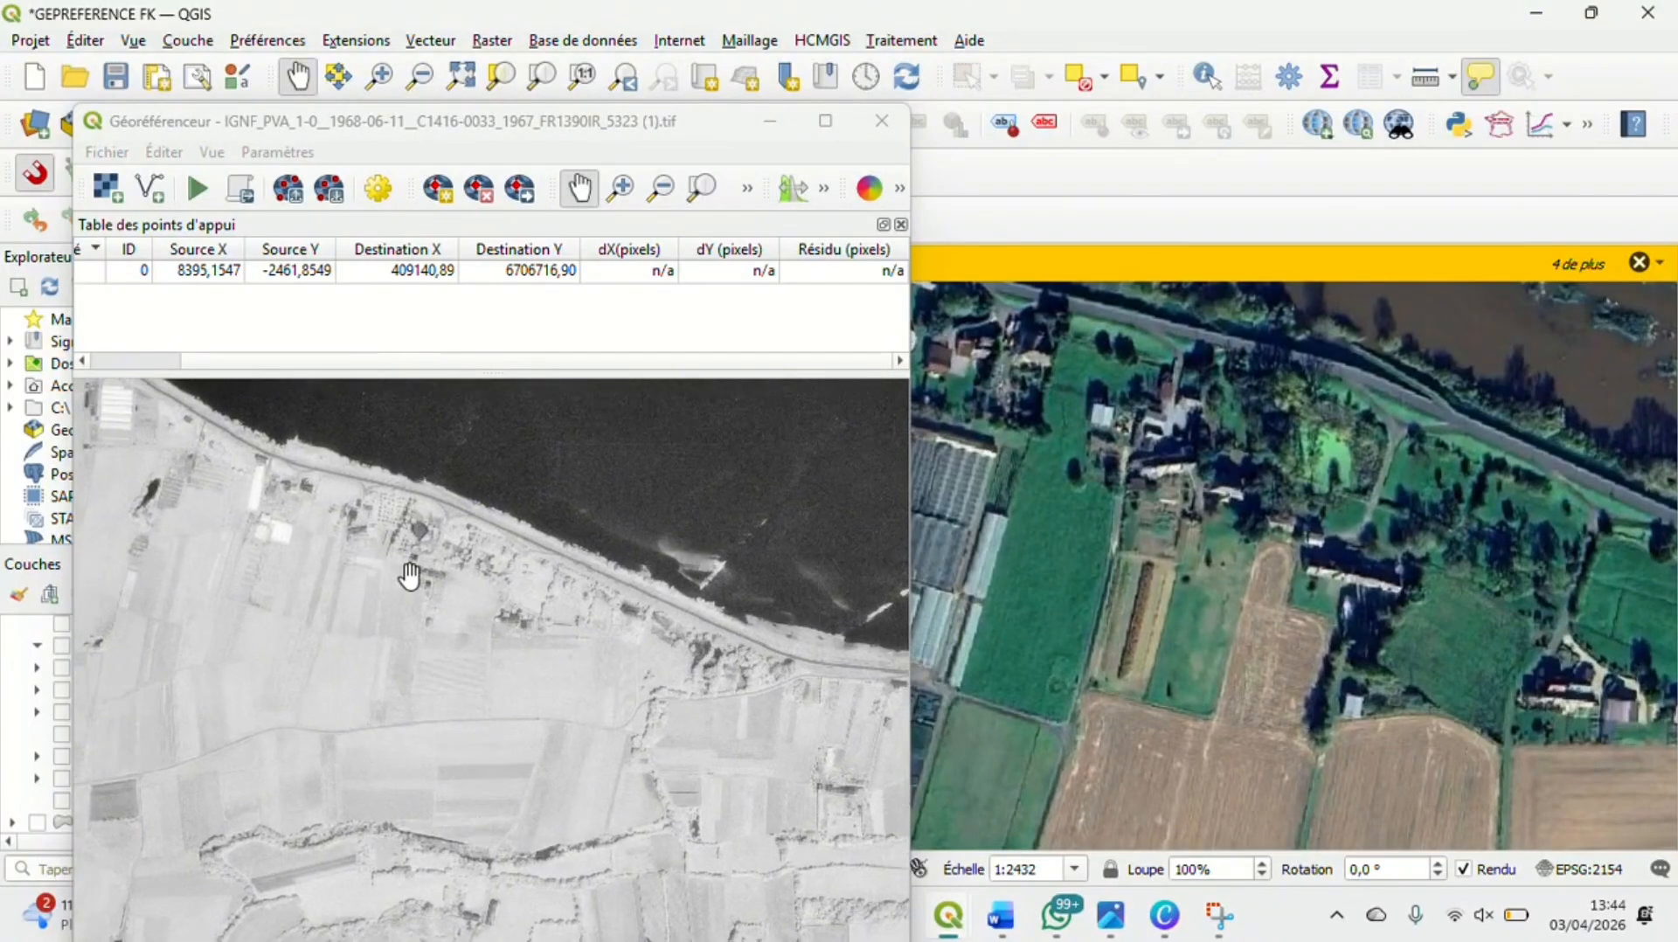
pyautogui.scroll(5, 410, 576)
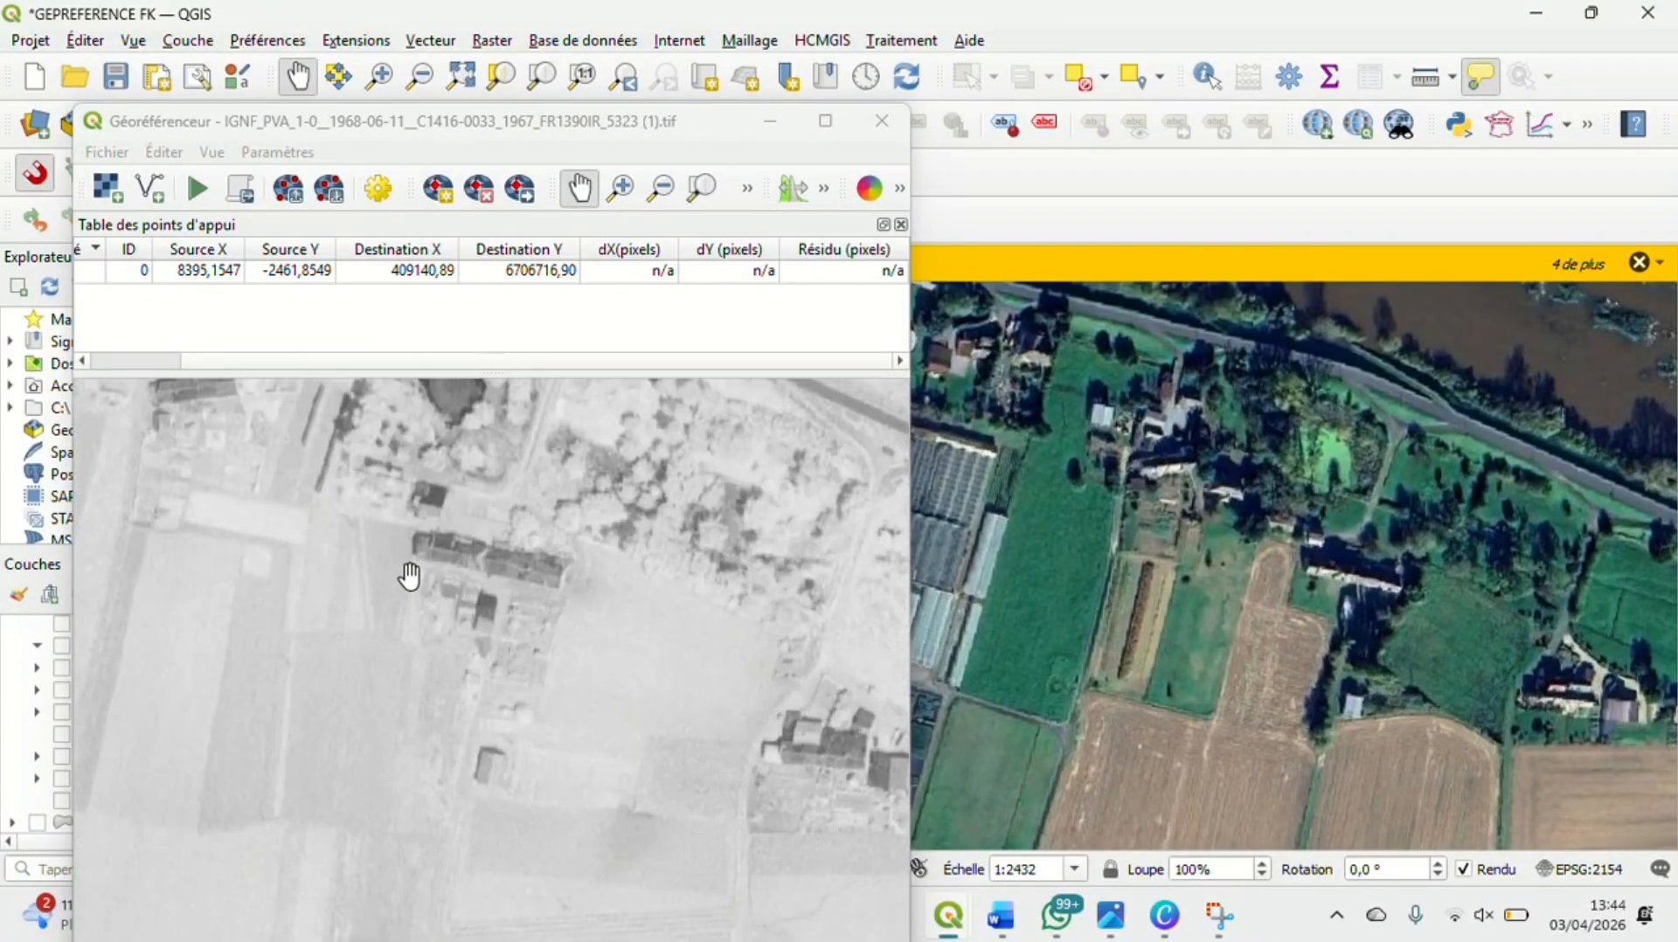
pyautogui.scroll(1, 1387, 572)
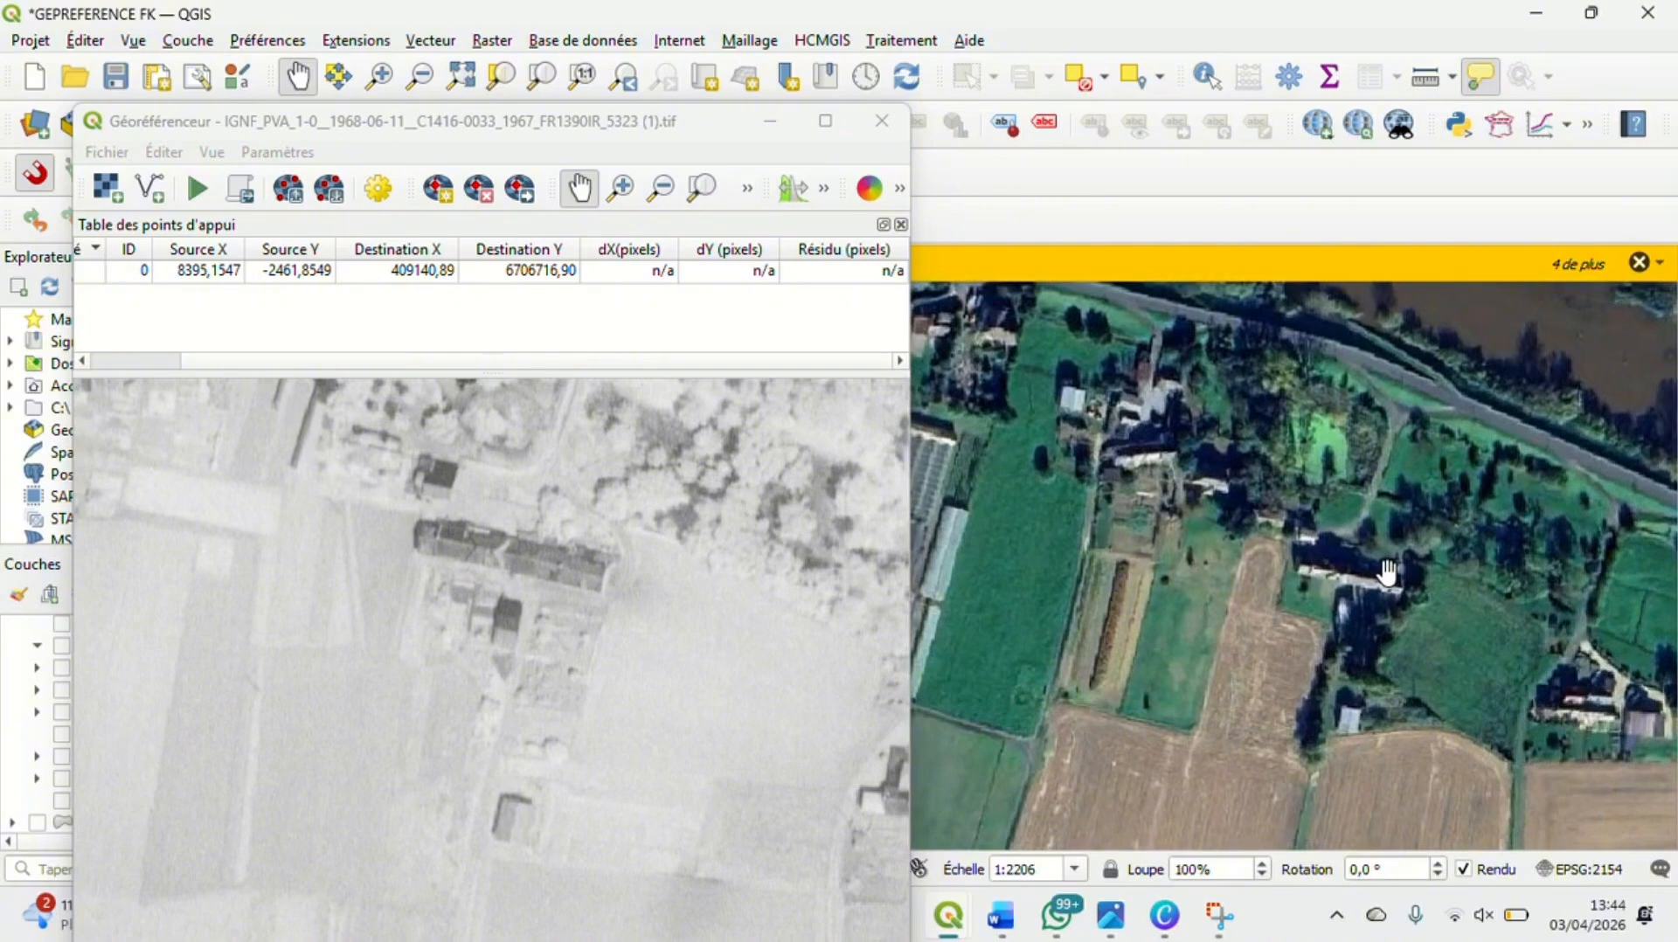
pyautogui.scroll(10, 1387, 572)
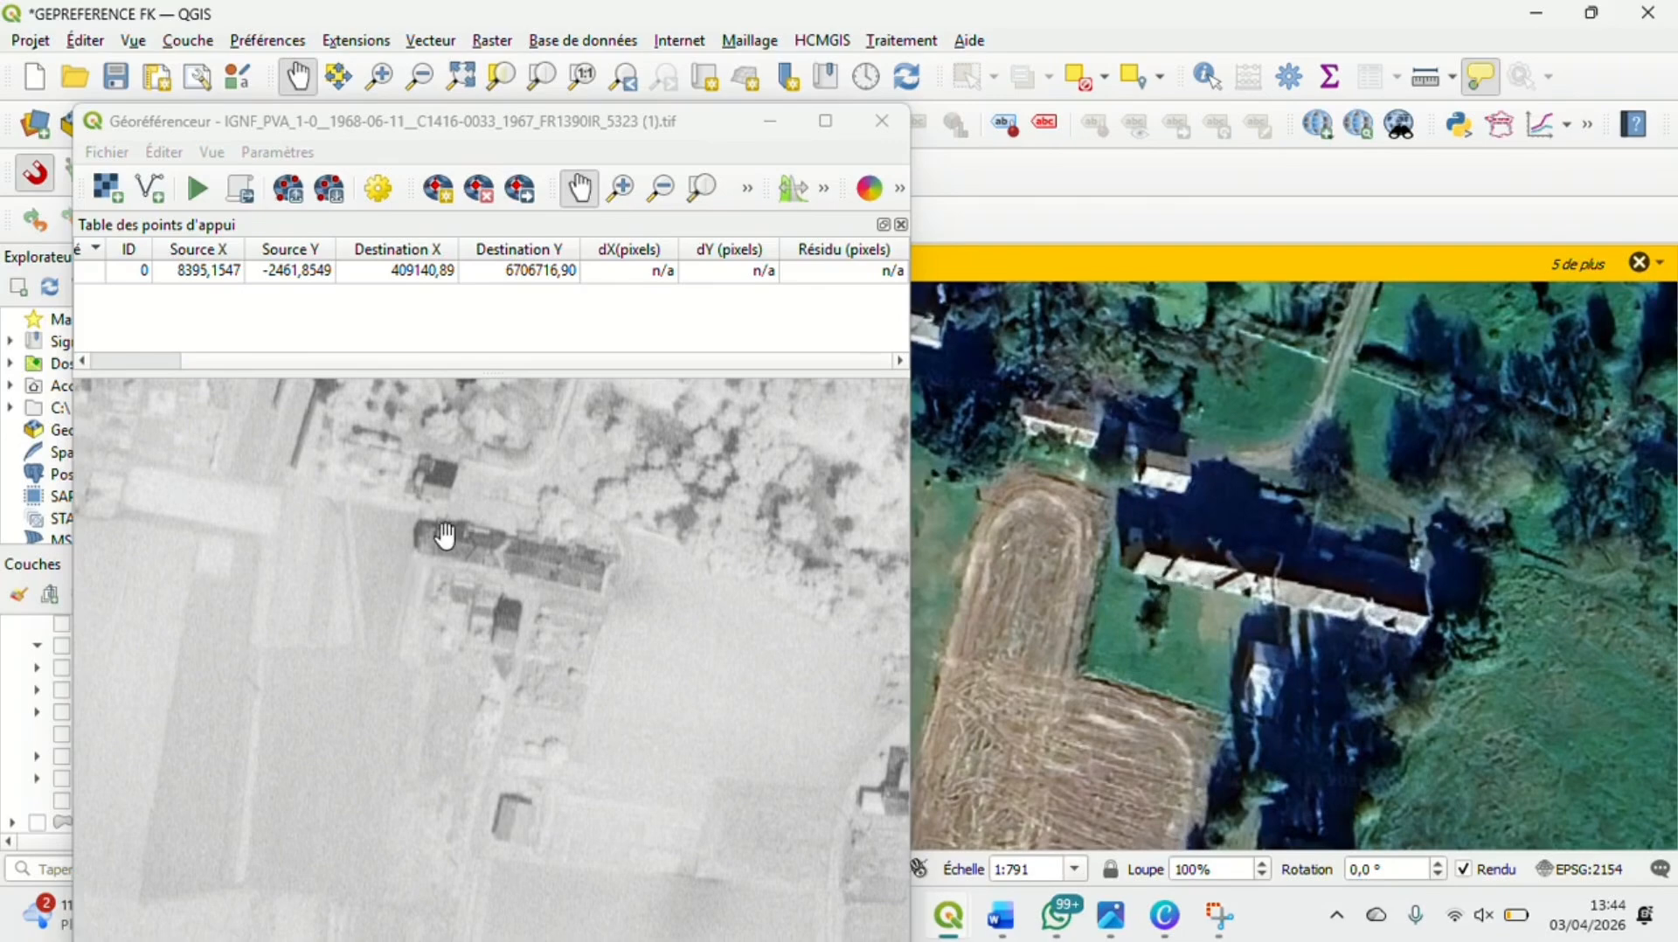
# Place a new control point at the west end of the long farm building in the aerial photo
pyautogui.scroll(4, 445, 535)
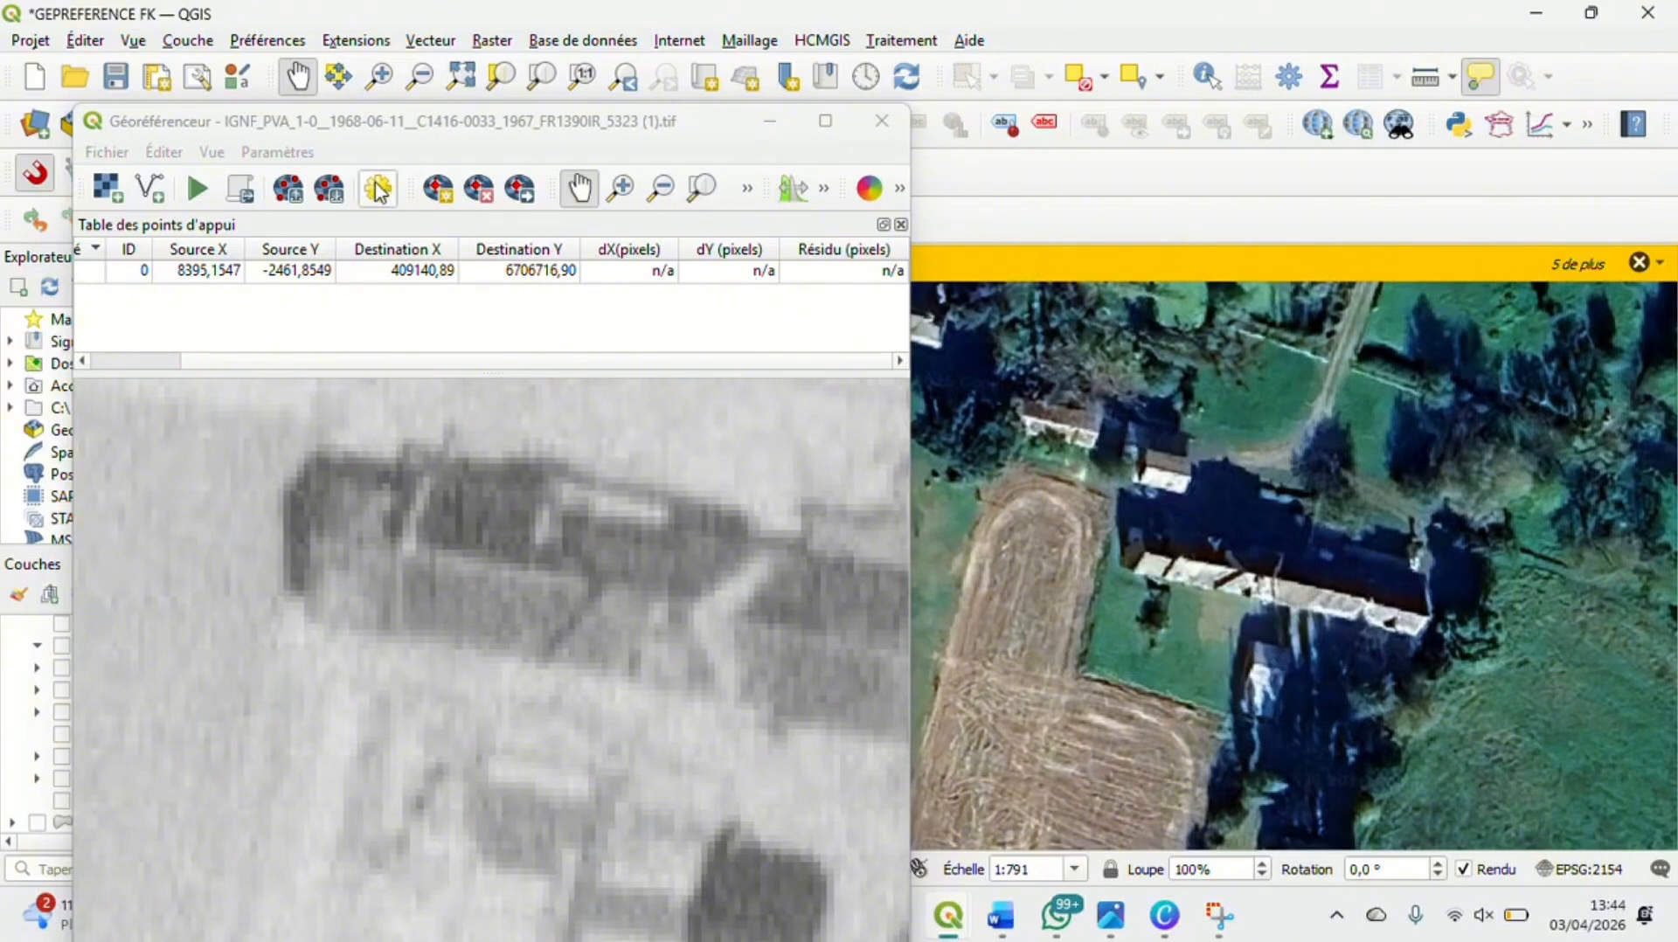
pyautogui.click(446, 199)
pyautogui.click(446, 199)
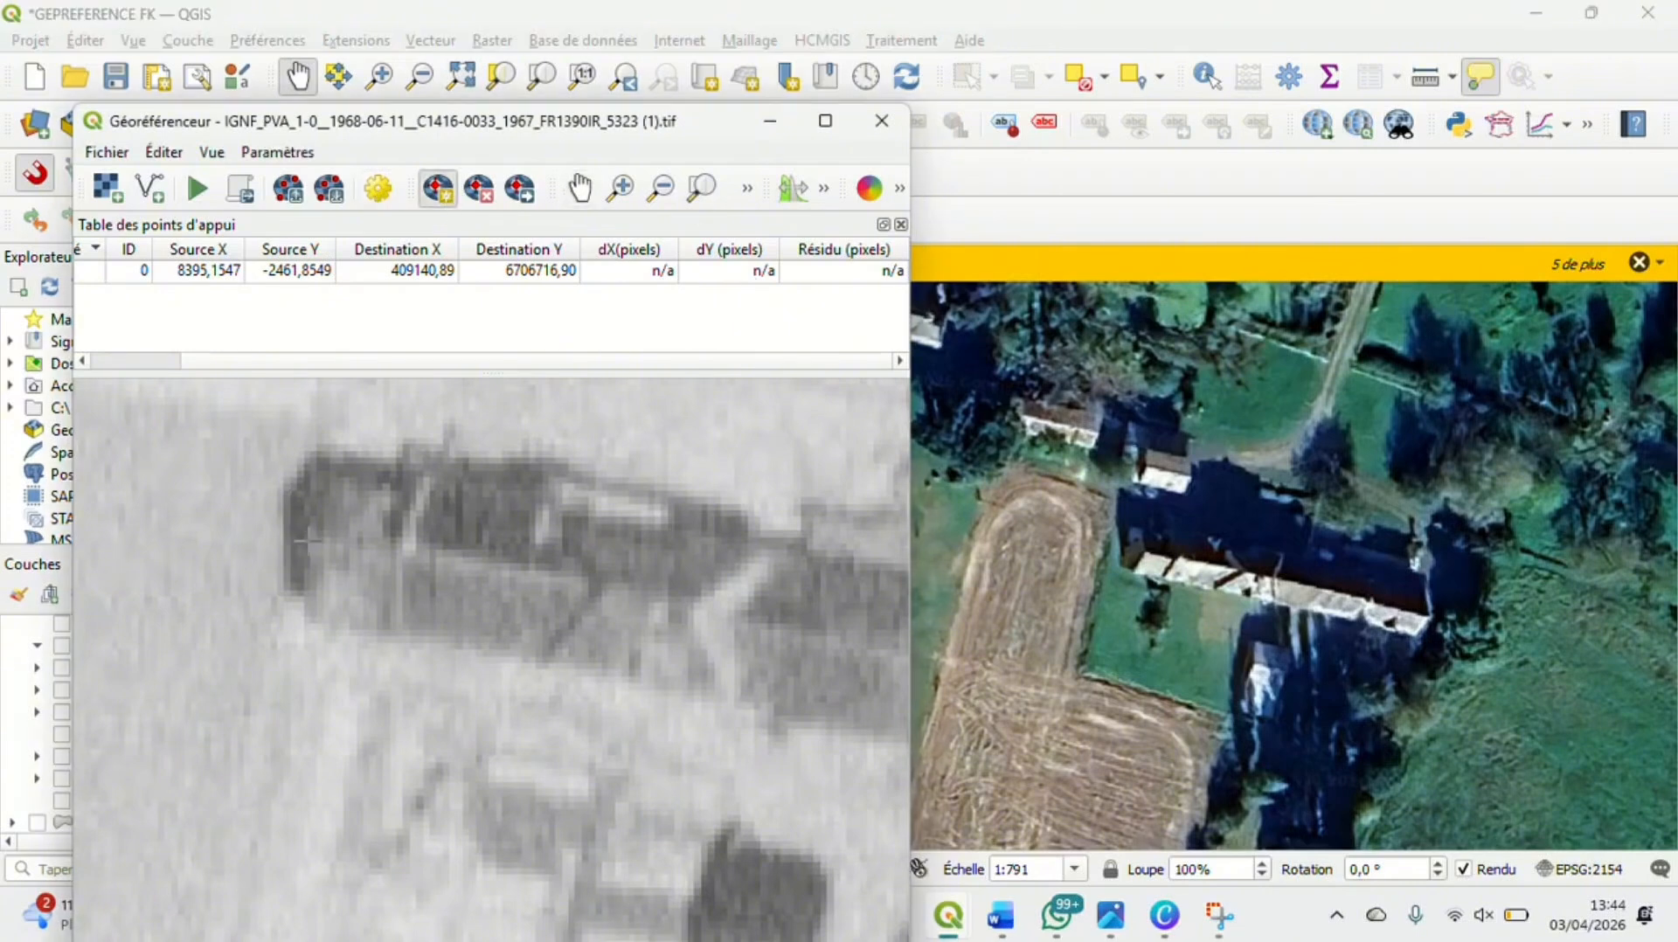
pyautogui.scroll(1, 302, 541)
pyautogui.scroll(3, 301, 542)
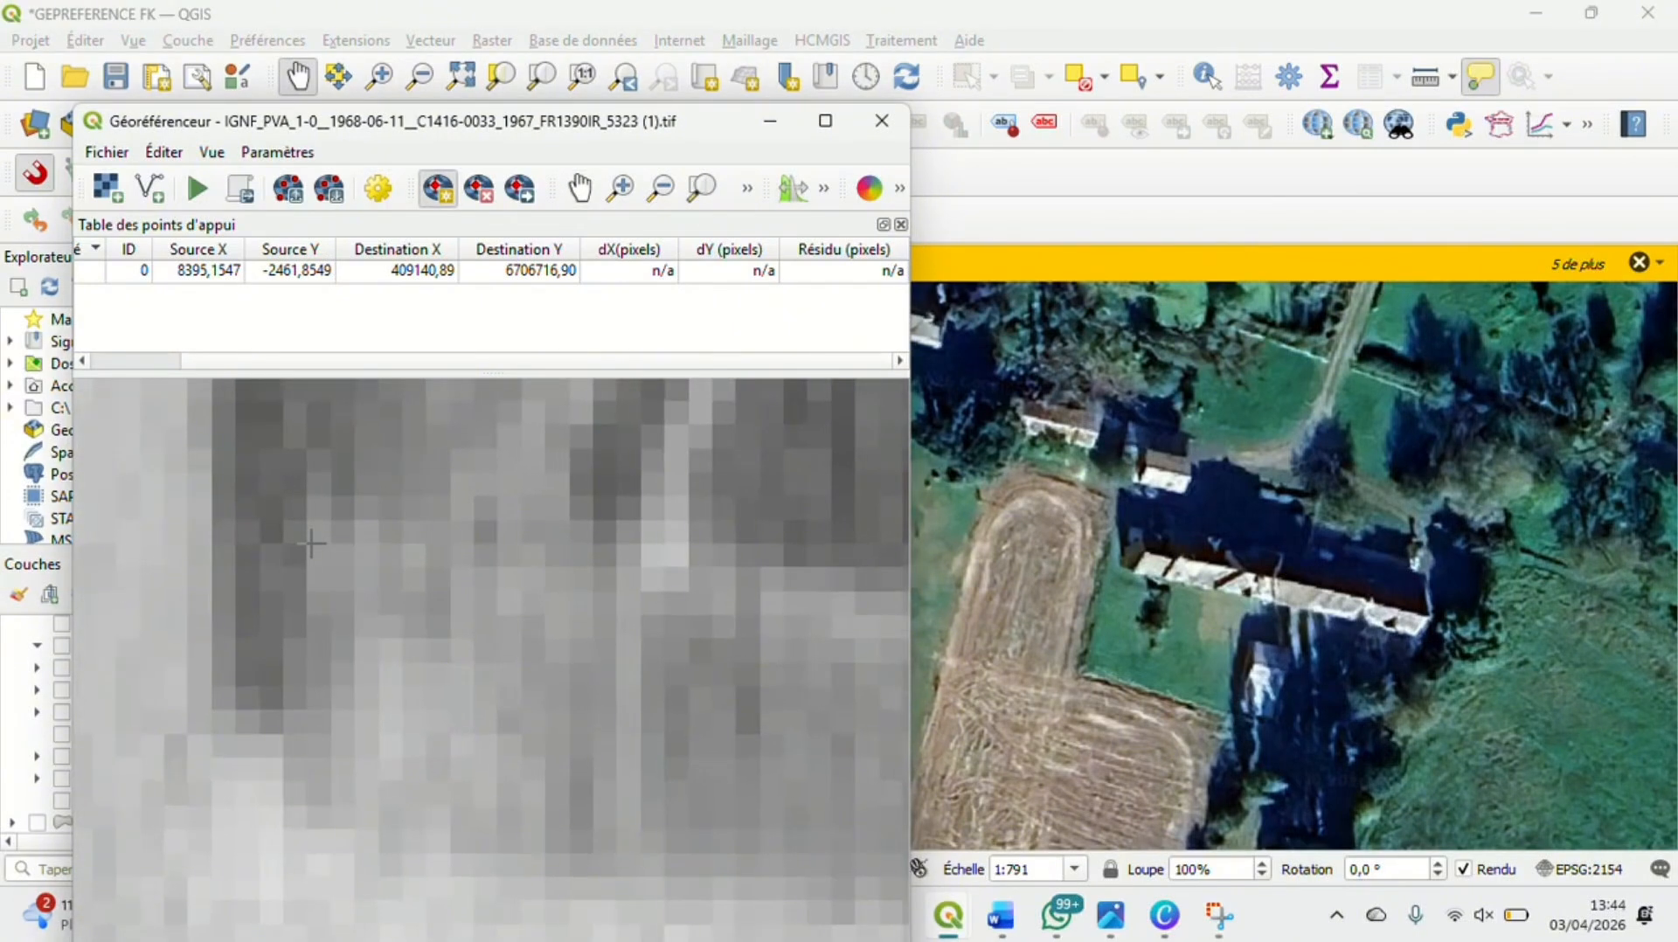
pyautogui.click(325, 524)
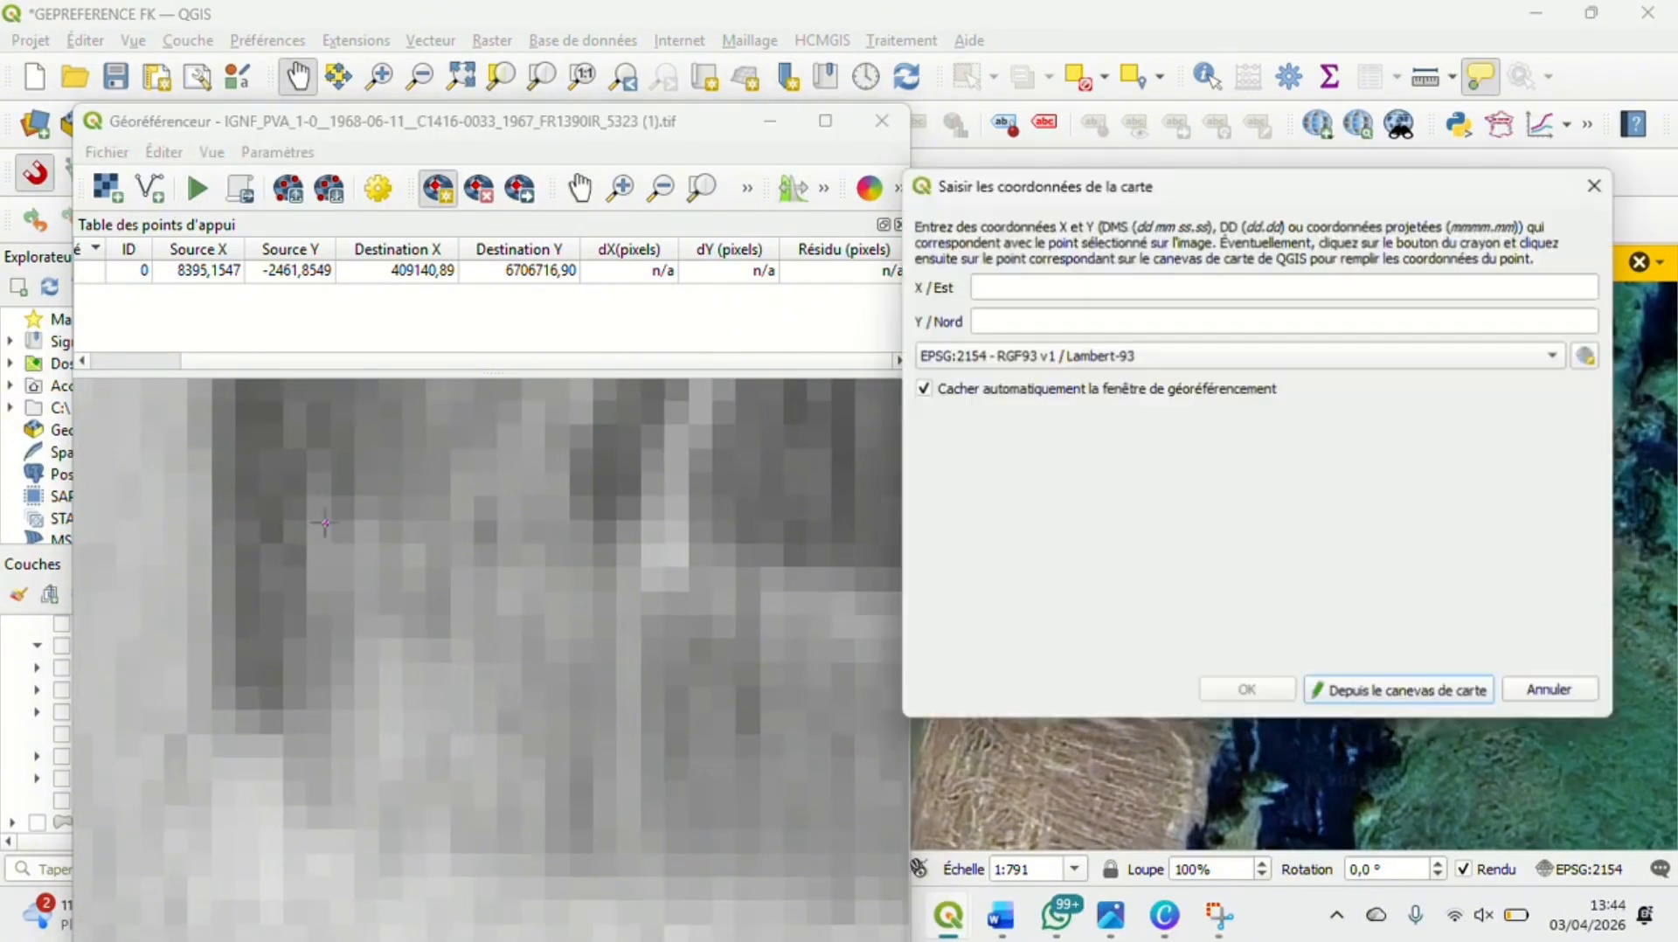
# Assign the control point's EPSG:2154 coordinates from the map canvas, at the matching west end of the farm building's roof
pyautogui.click(1395, 699)
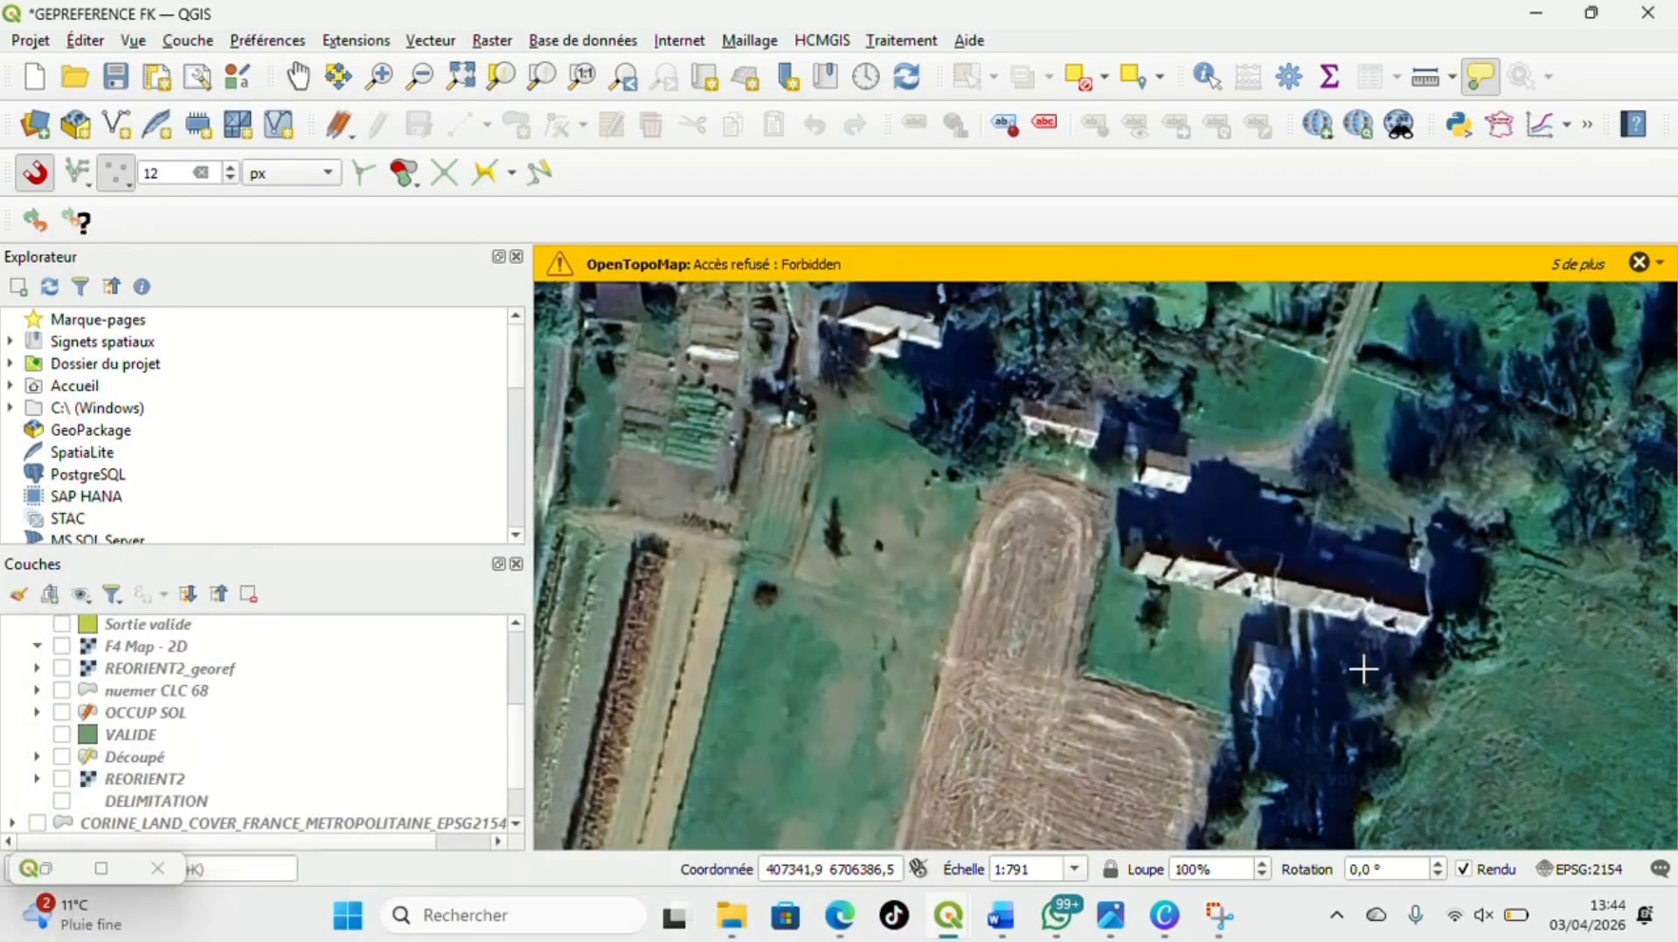
pyautogui.scroll(5, 1134, 559)
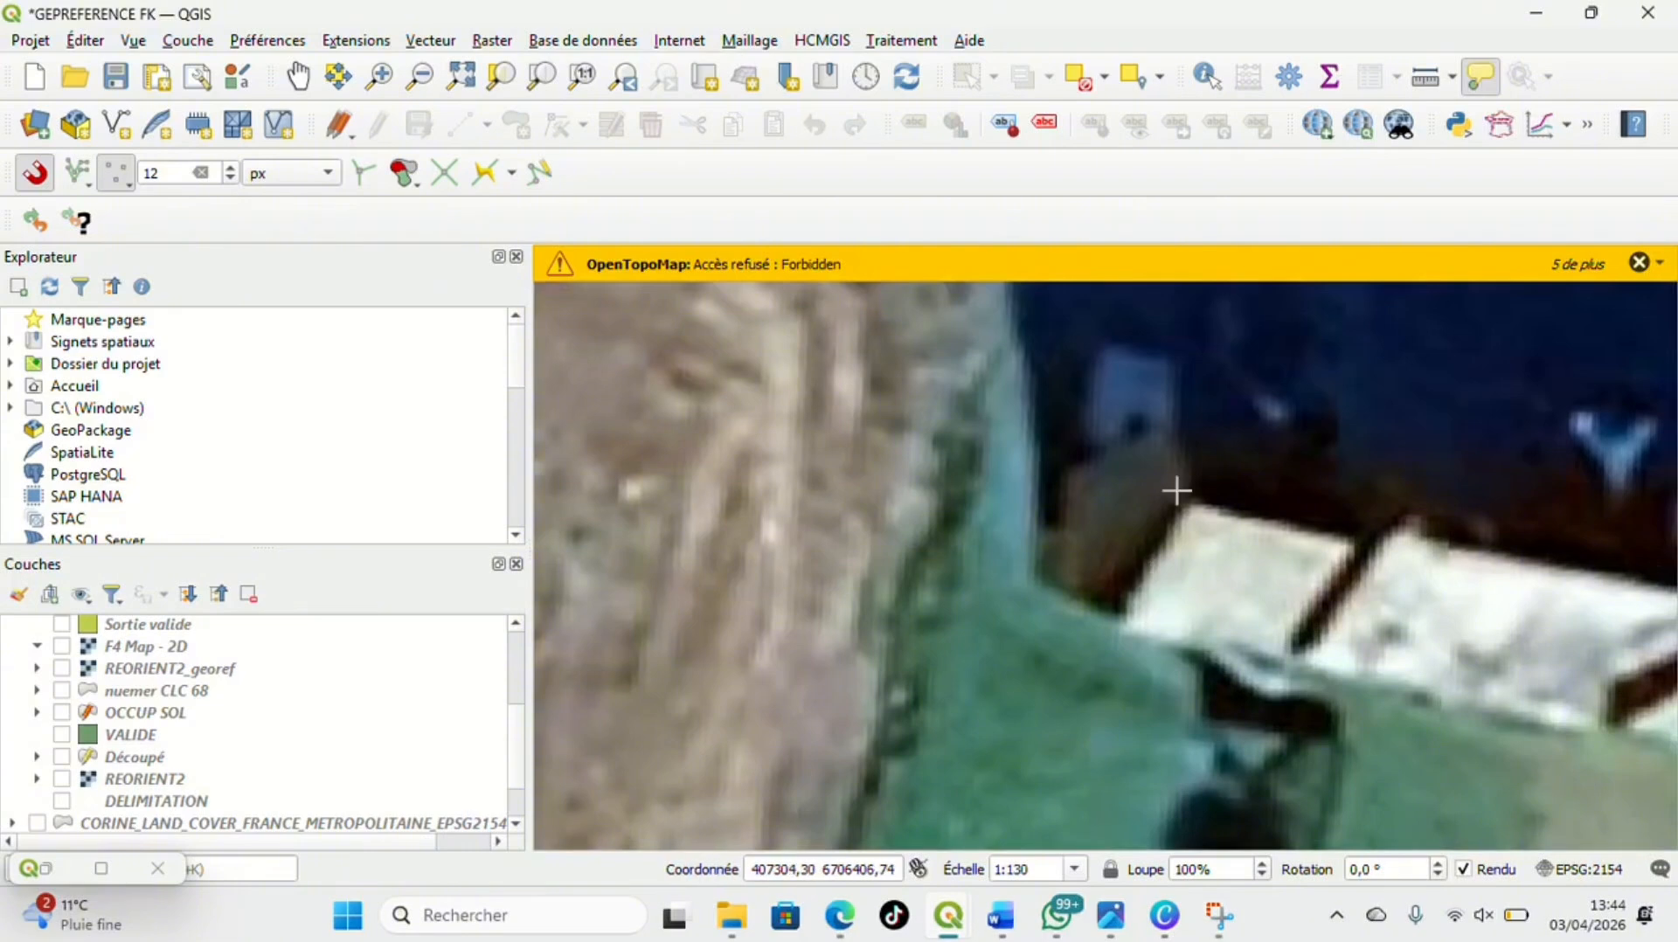
pyautogui.scroll(4, 1177, 491)
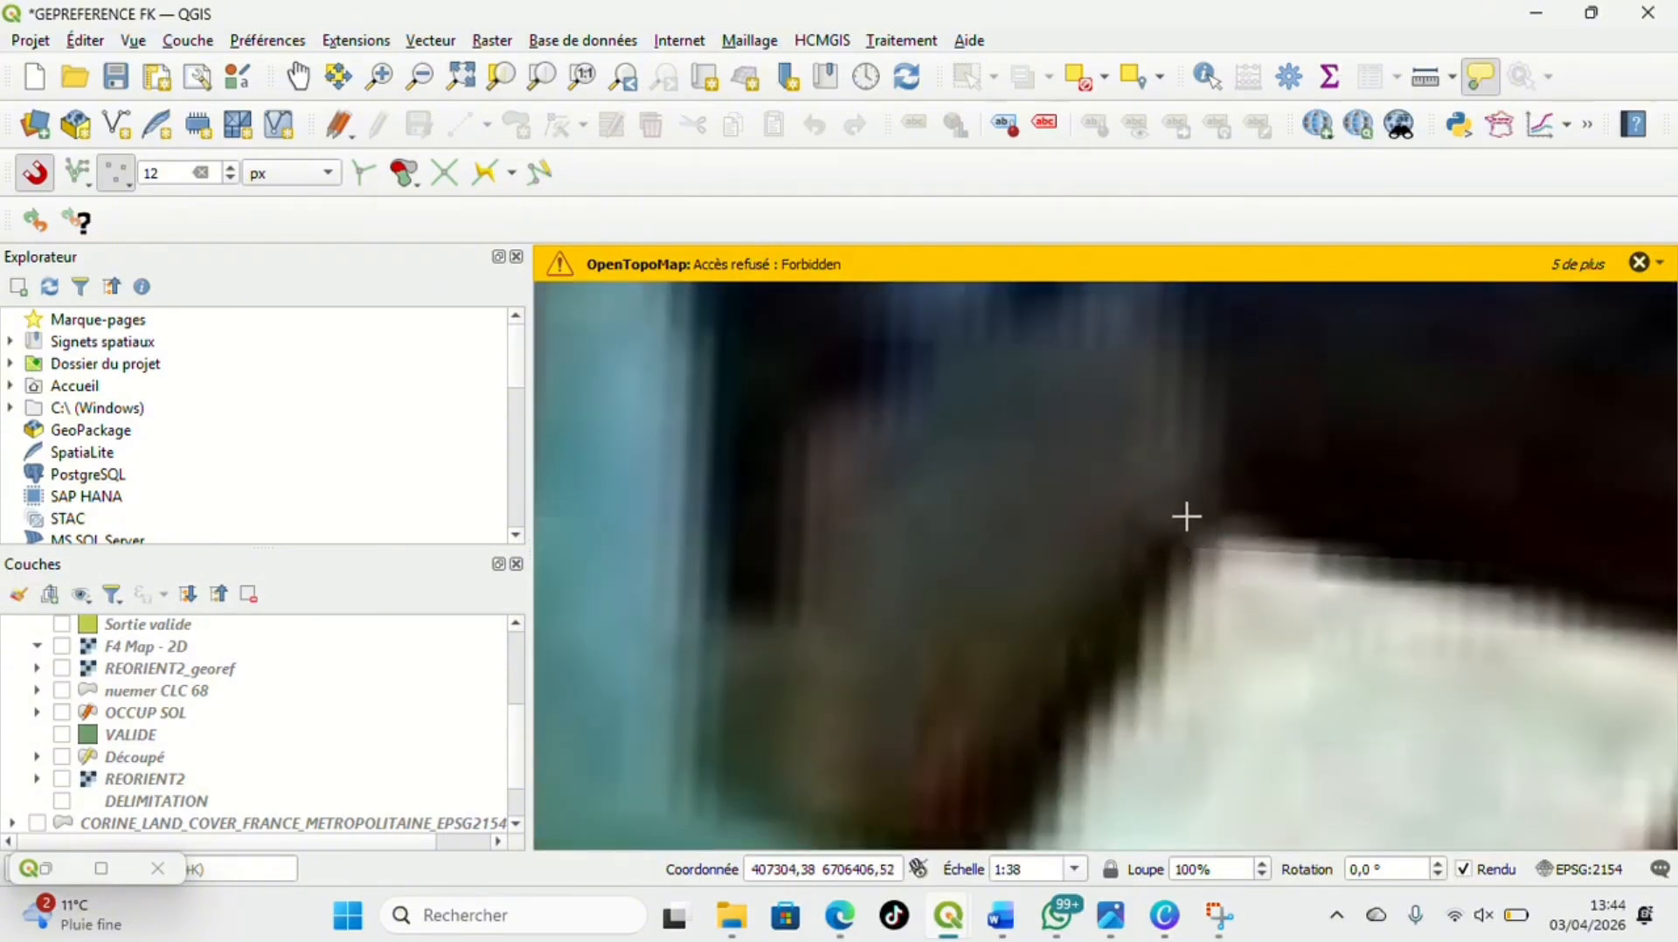
pyautogui.click(1186, 516)
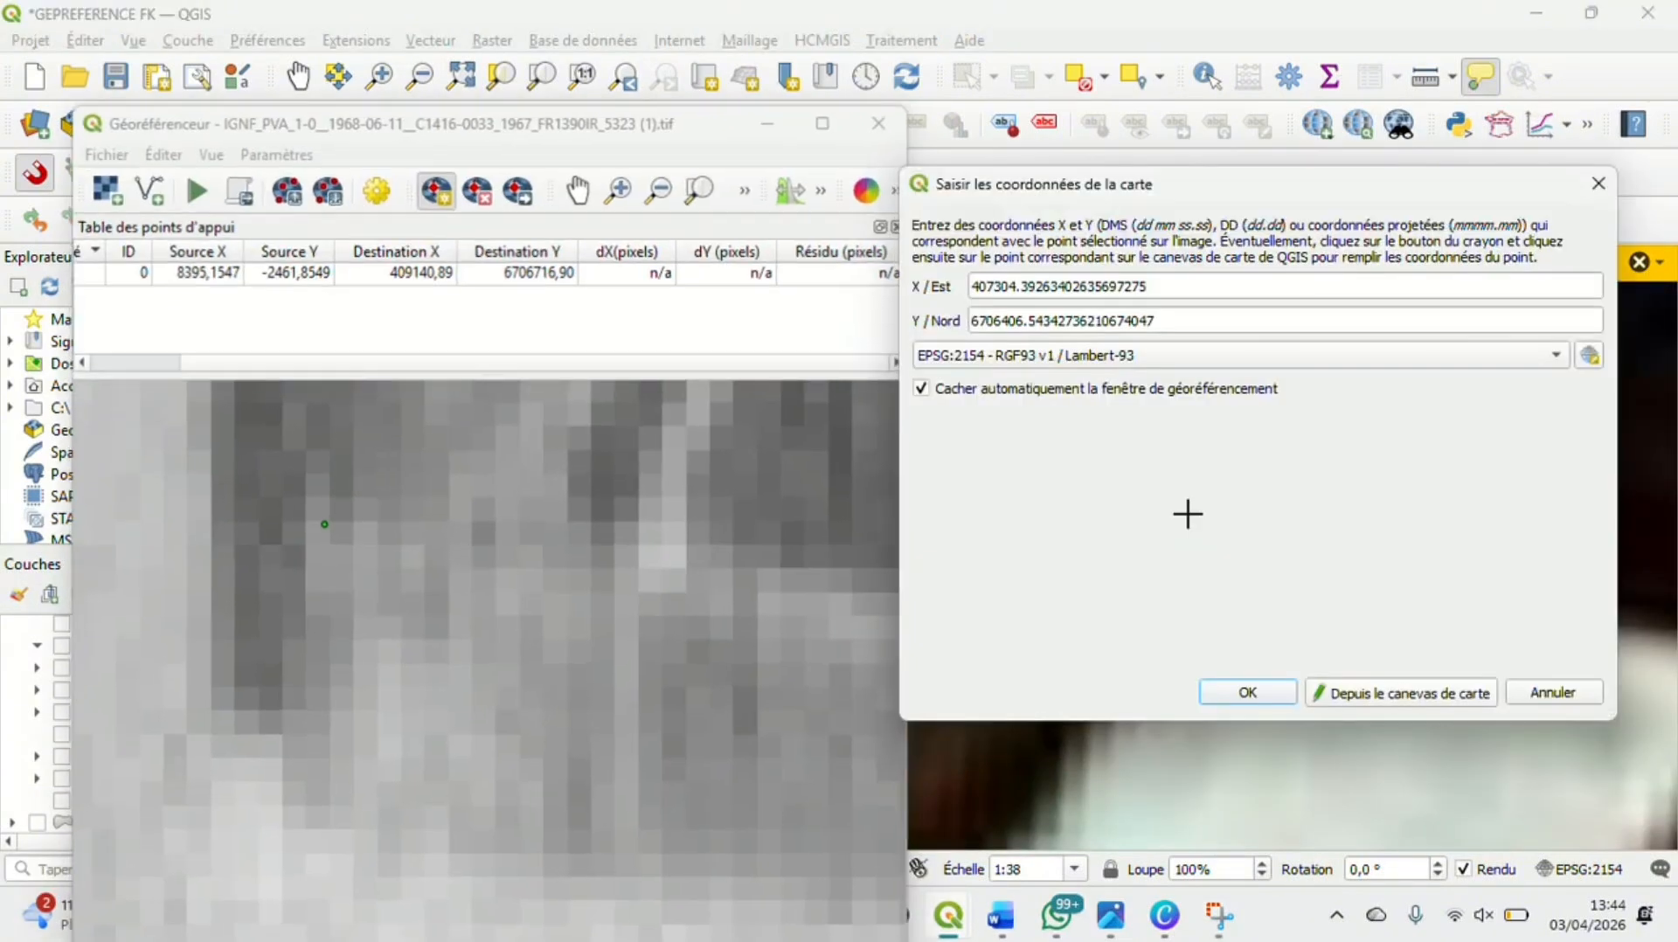
pyautogui.click(1241, 692)
# Examine the town and the road junctions south of it in the southeast of the aerial photo for another control point
pyautogui.scroll(-5, 766, 428)
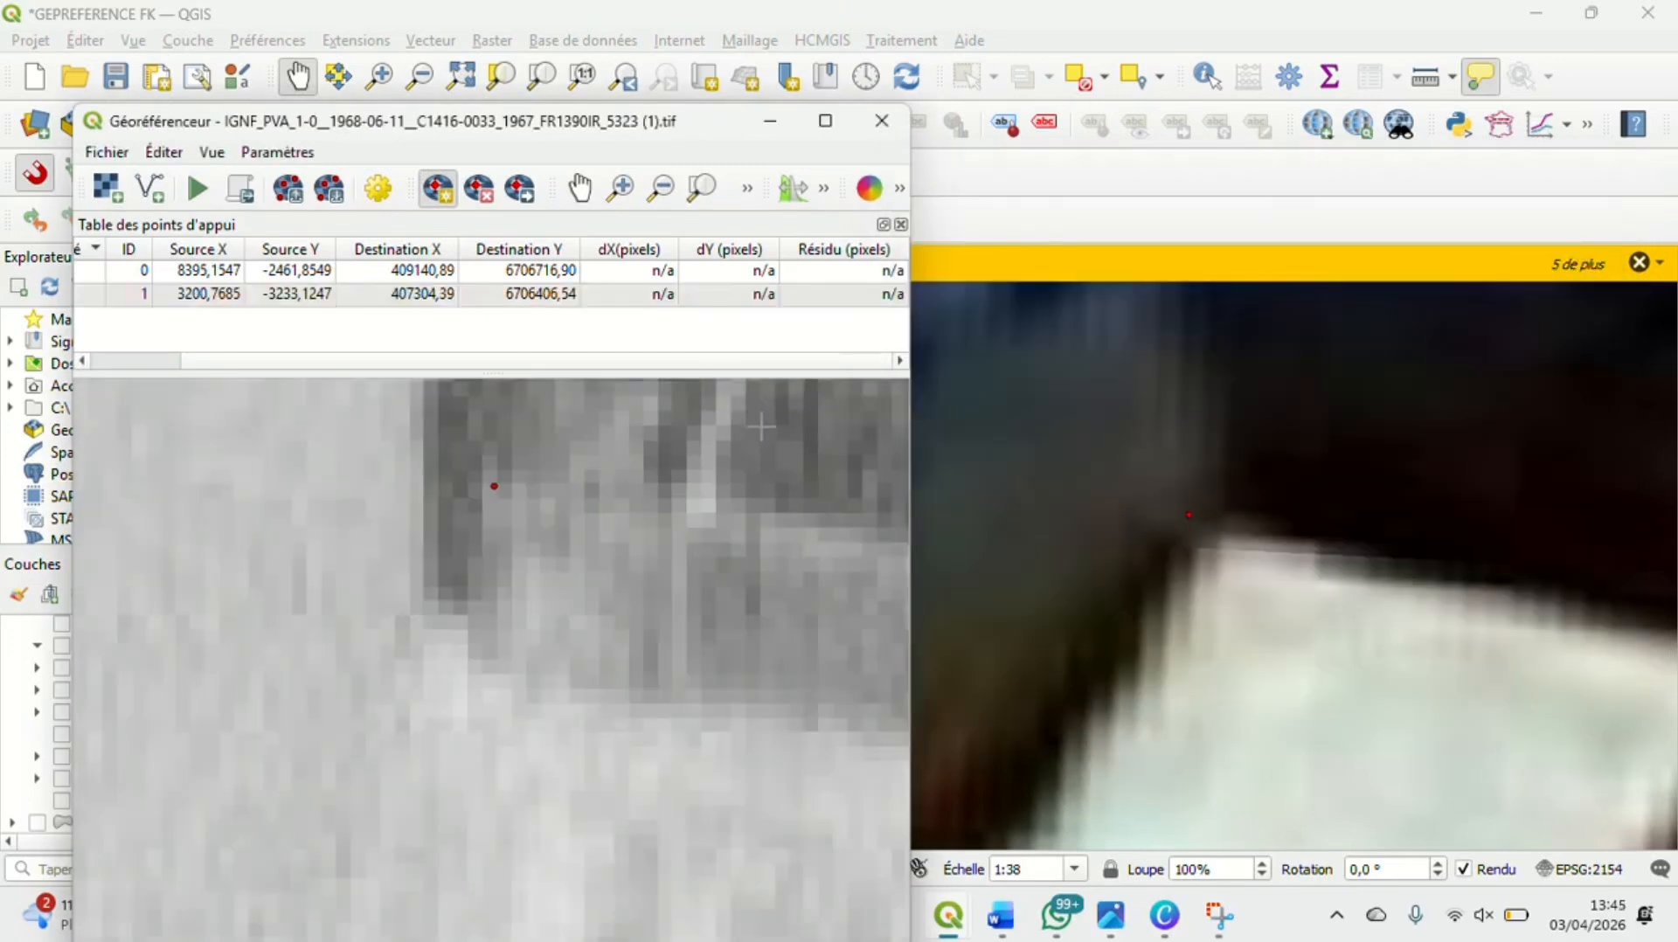
pyautogui.scroll(-2, 763, 428)
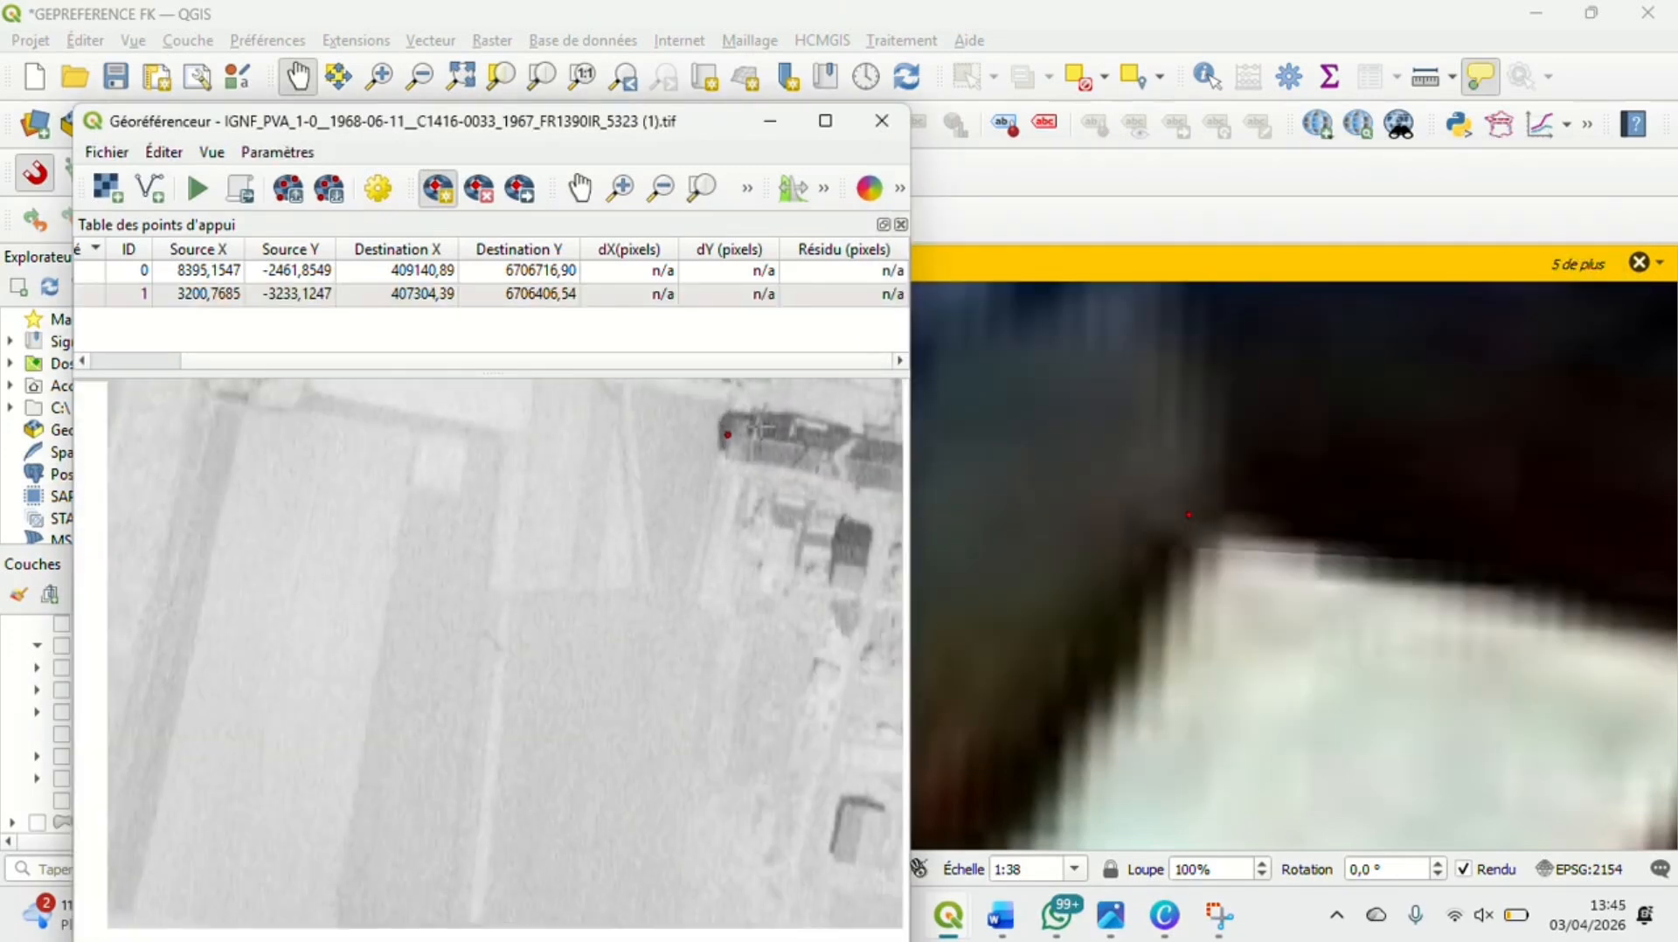
pyautogui.scroll(-5, 763, 428)
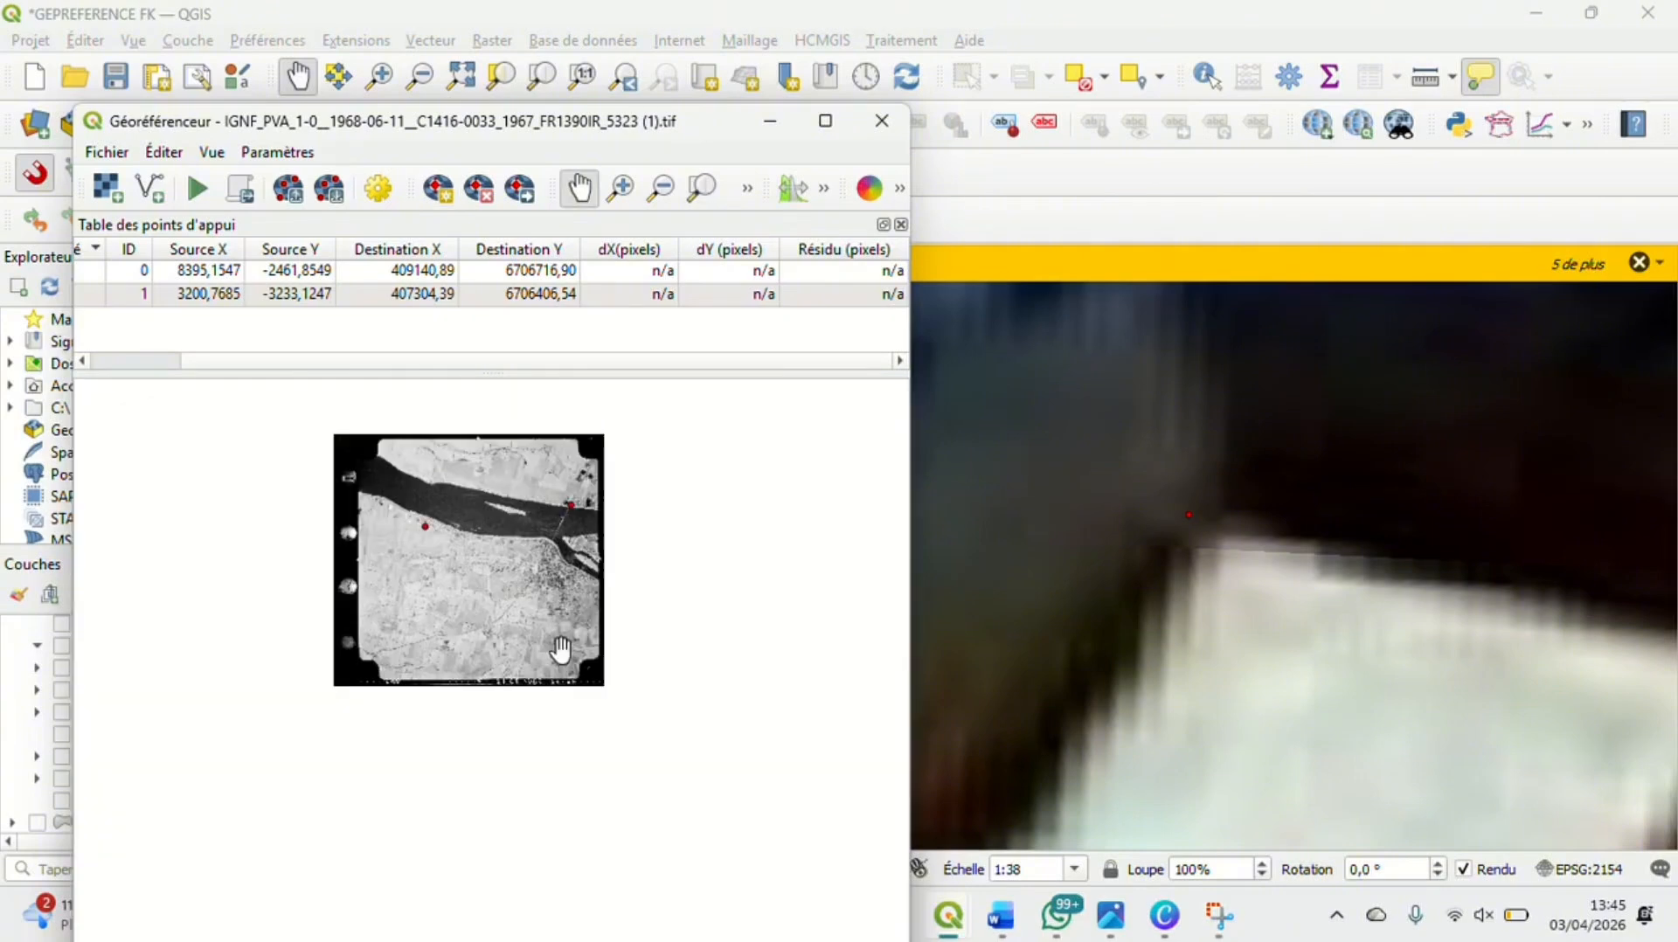
pyautogui.scroll(1, 560, 649)
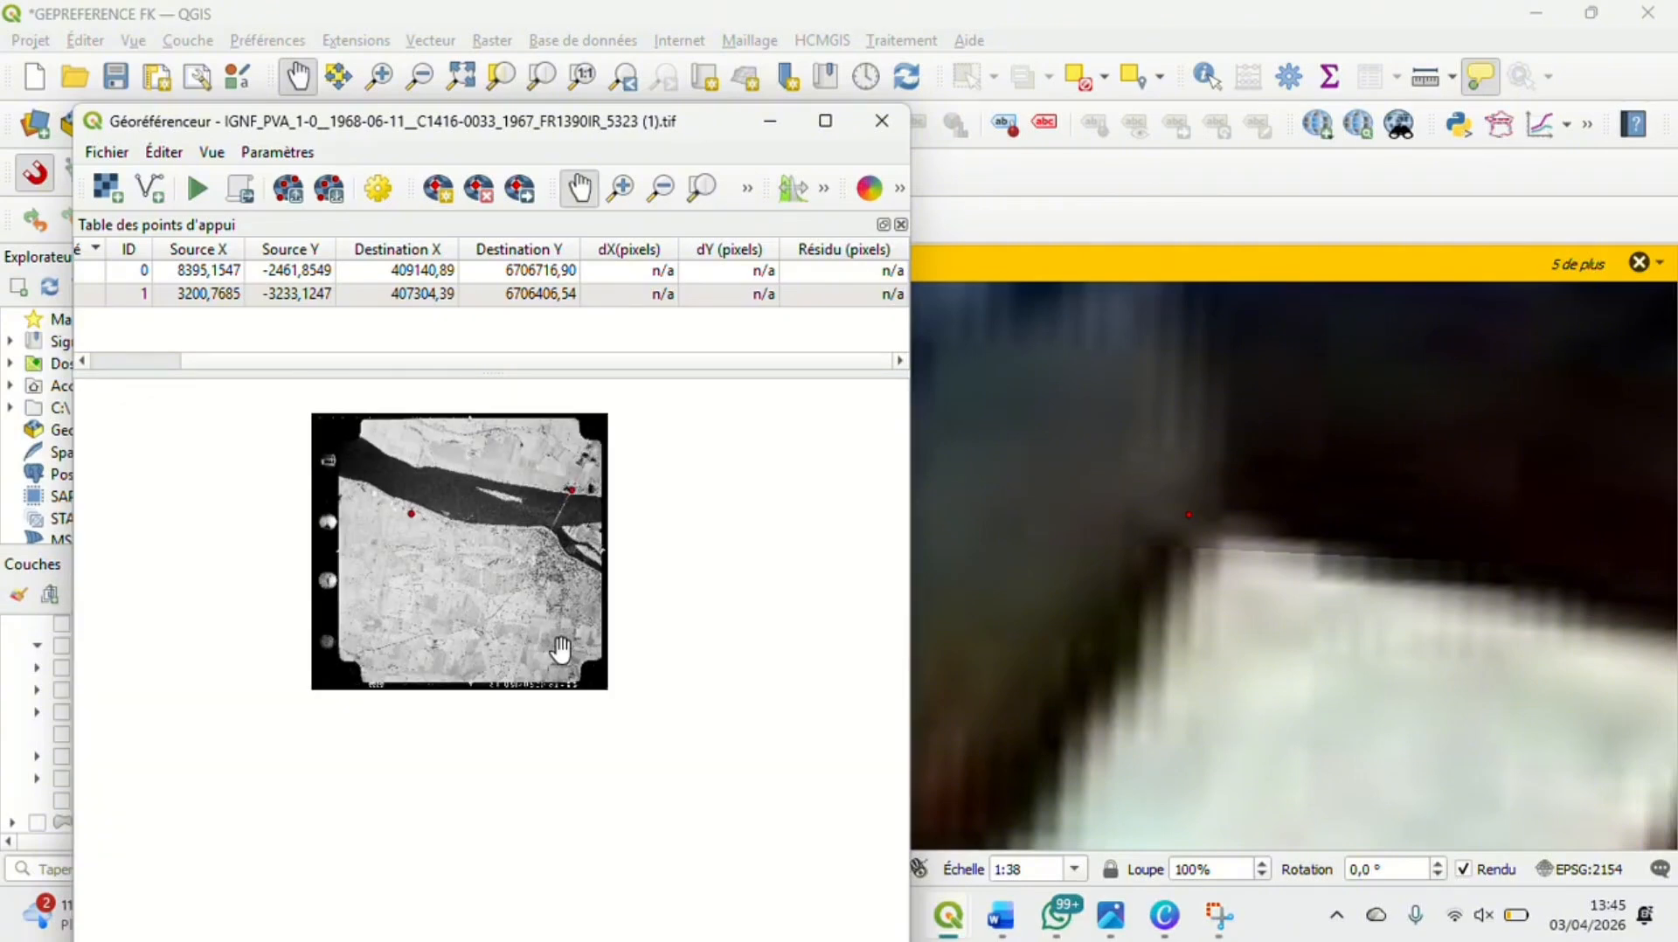
pyautogui.scroll(5, 560, 649)
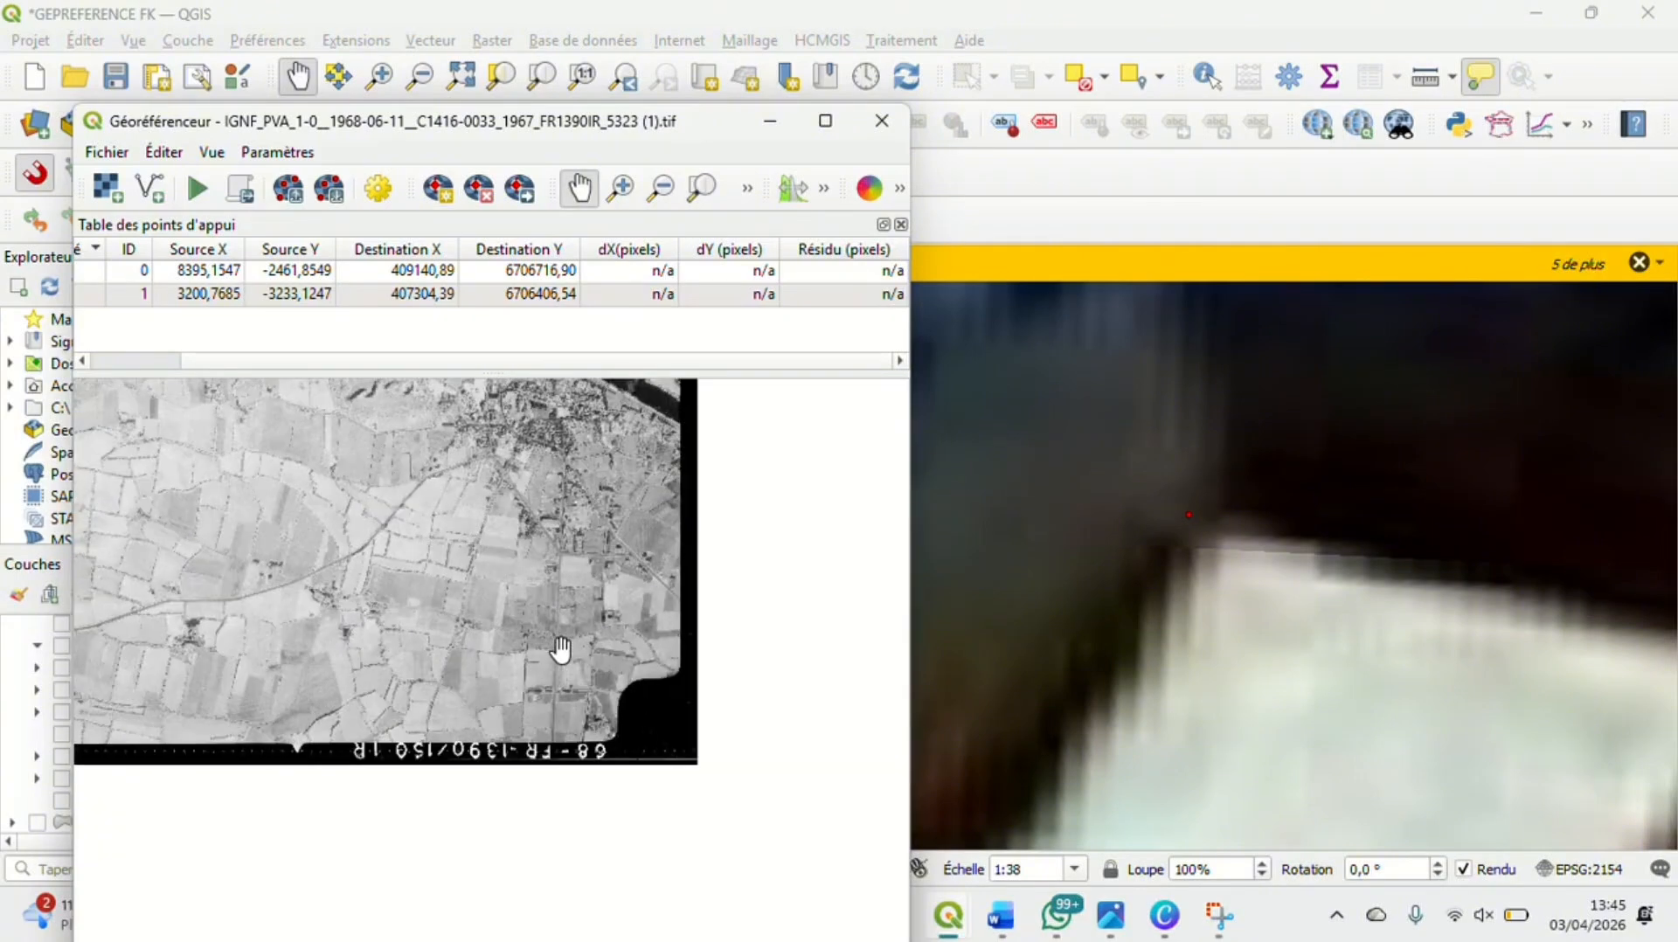
pyautogui.scroll(5, 561, 649)
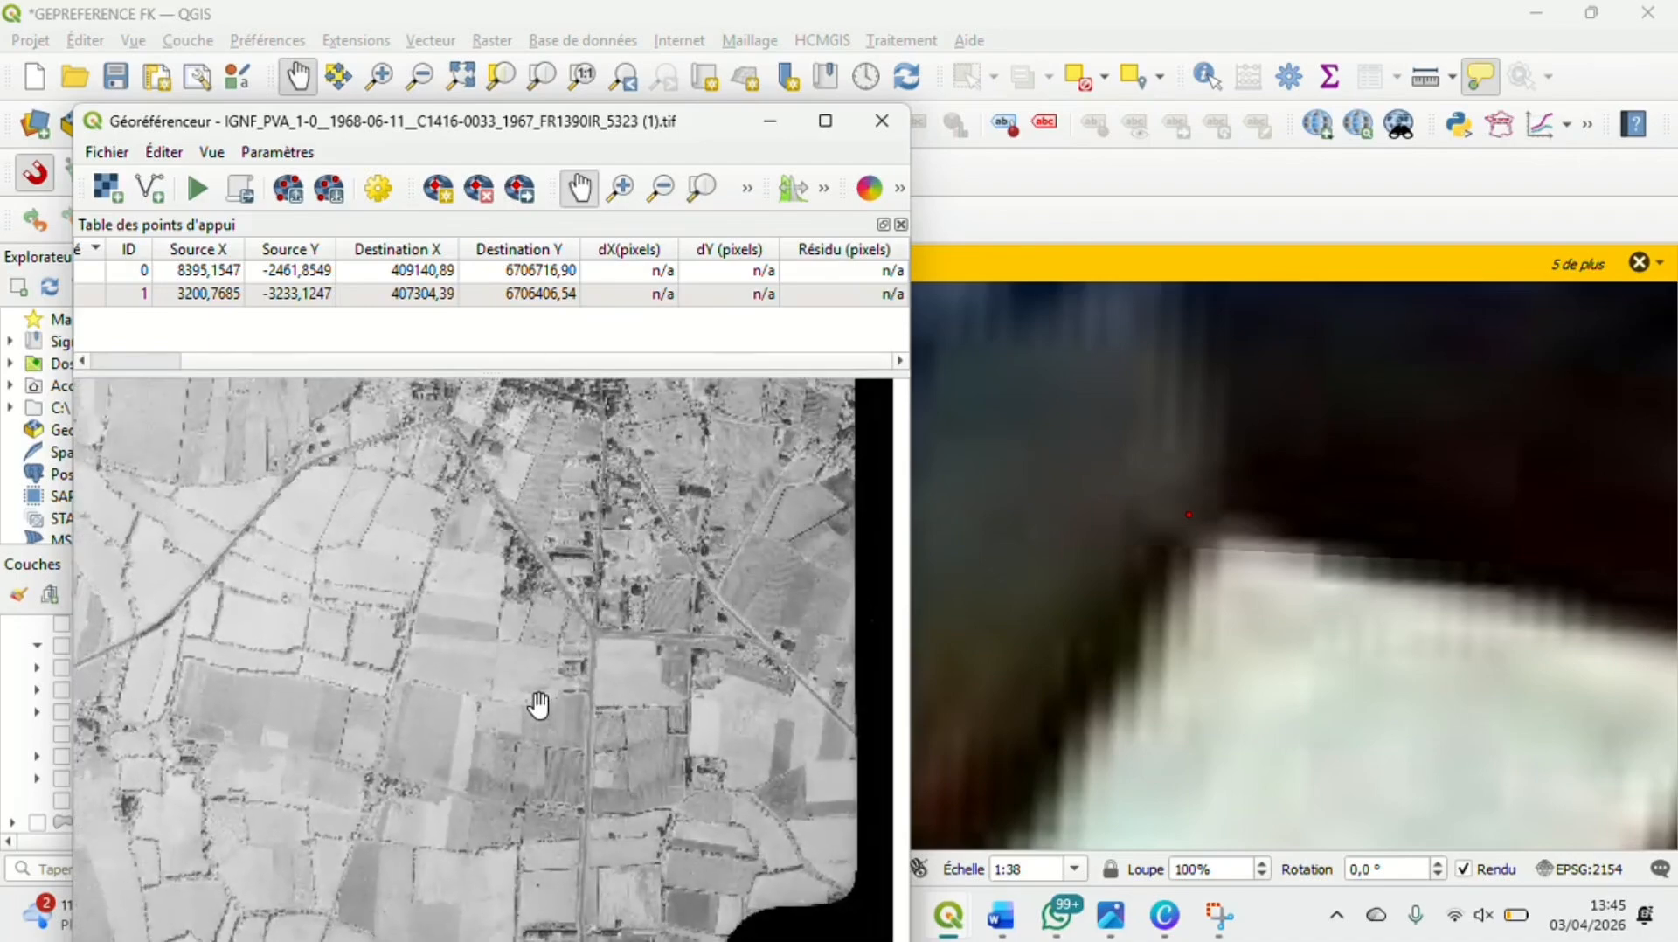
pyautogui.moveTo(585, 629); pyautogui.dragTo(562, 738)
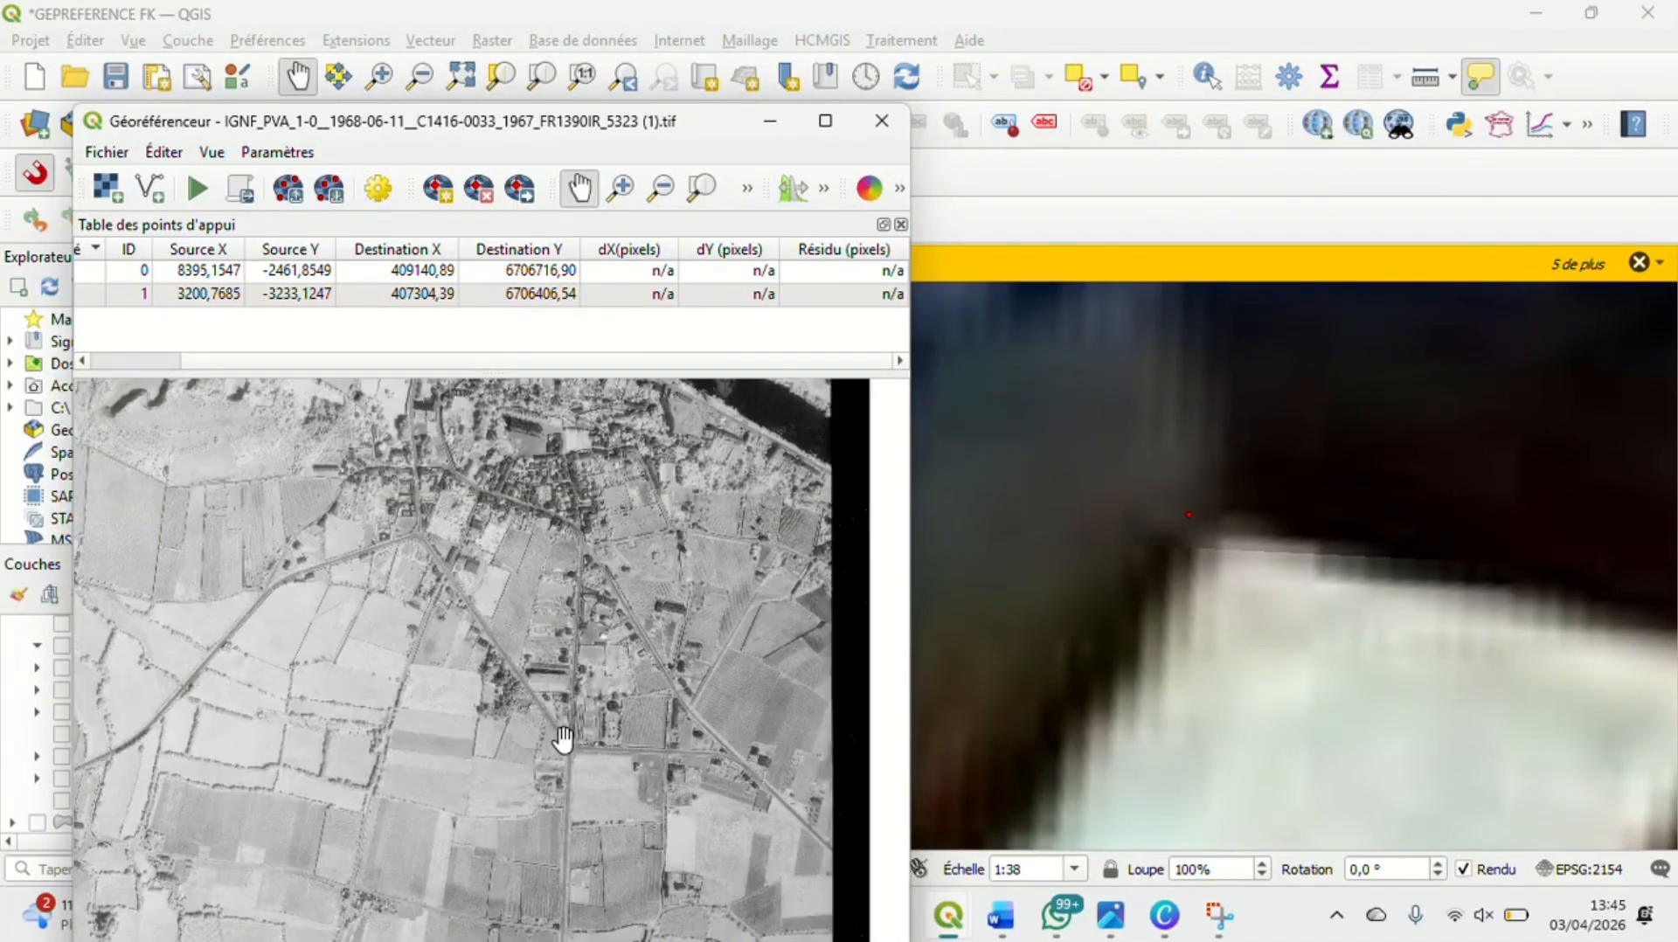
pyautogui.moveTo(469, 573); pyautogui.dragTo(391, 622)
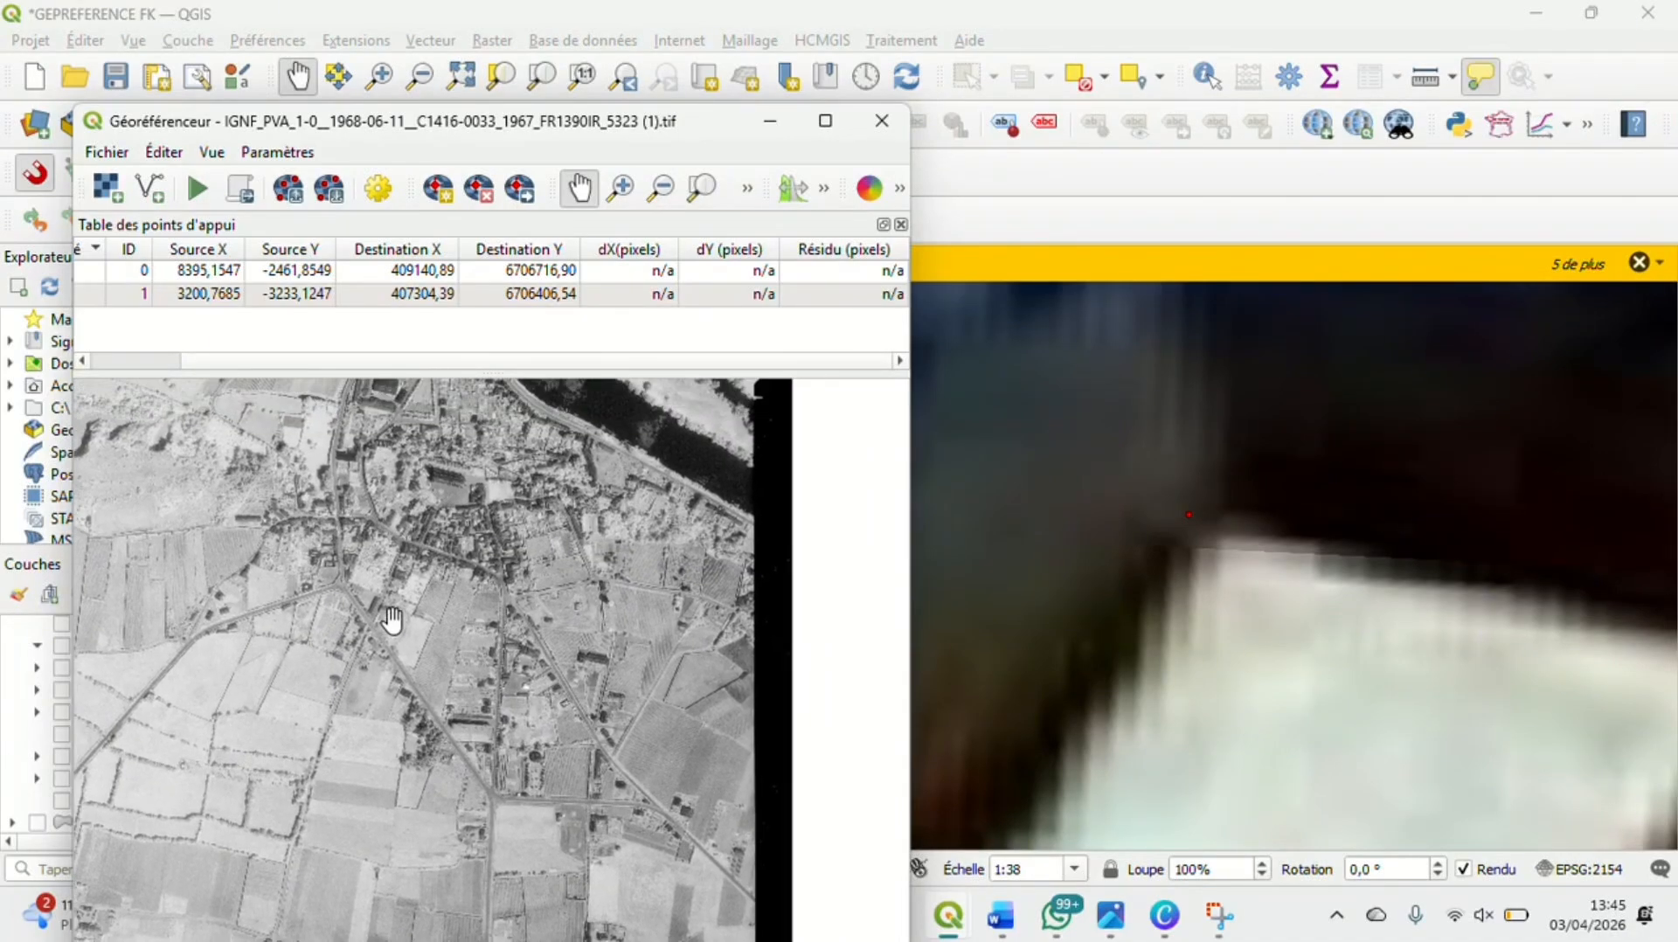
# Find the town south of the Loire bridge and its converging roads on the satellite map
pyautogui.scroll(-1, 1240, 630)
pyautogui.scroll(-4, 1239, 631)
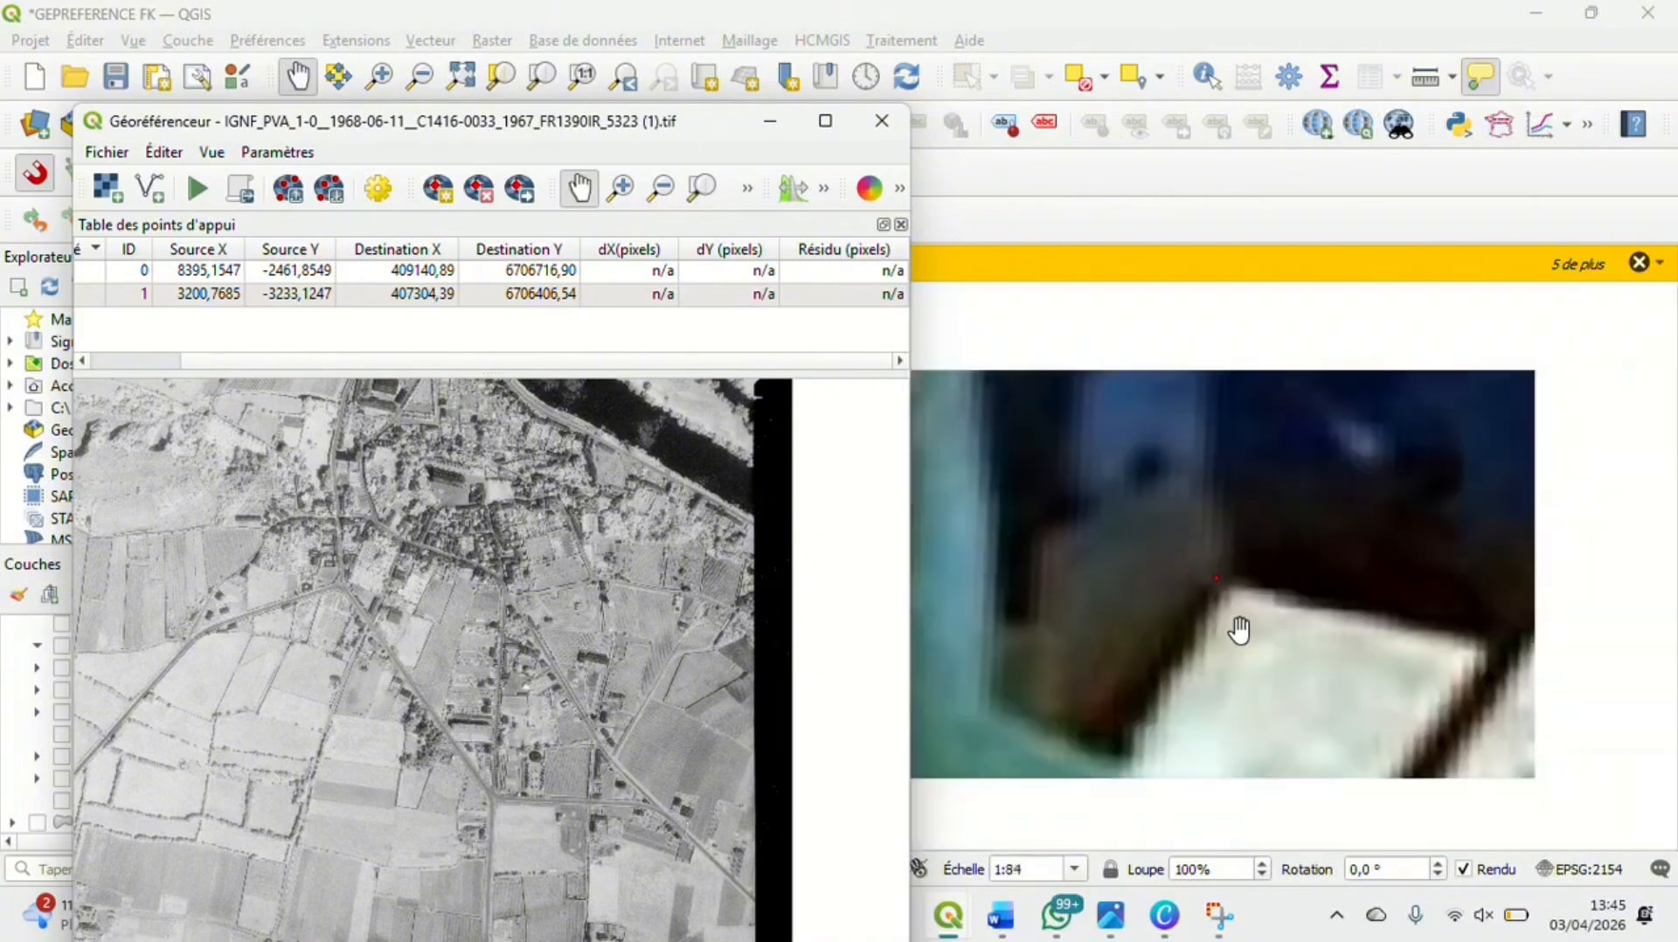
pyautogui.scroll(-3, 1240, 630)
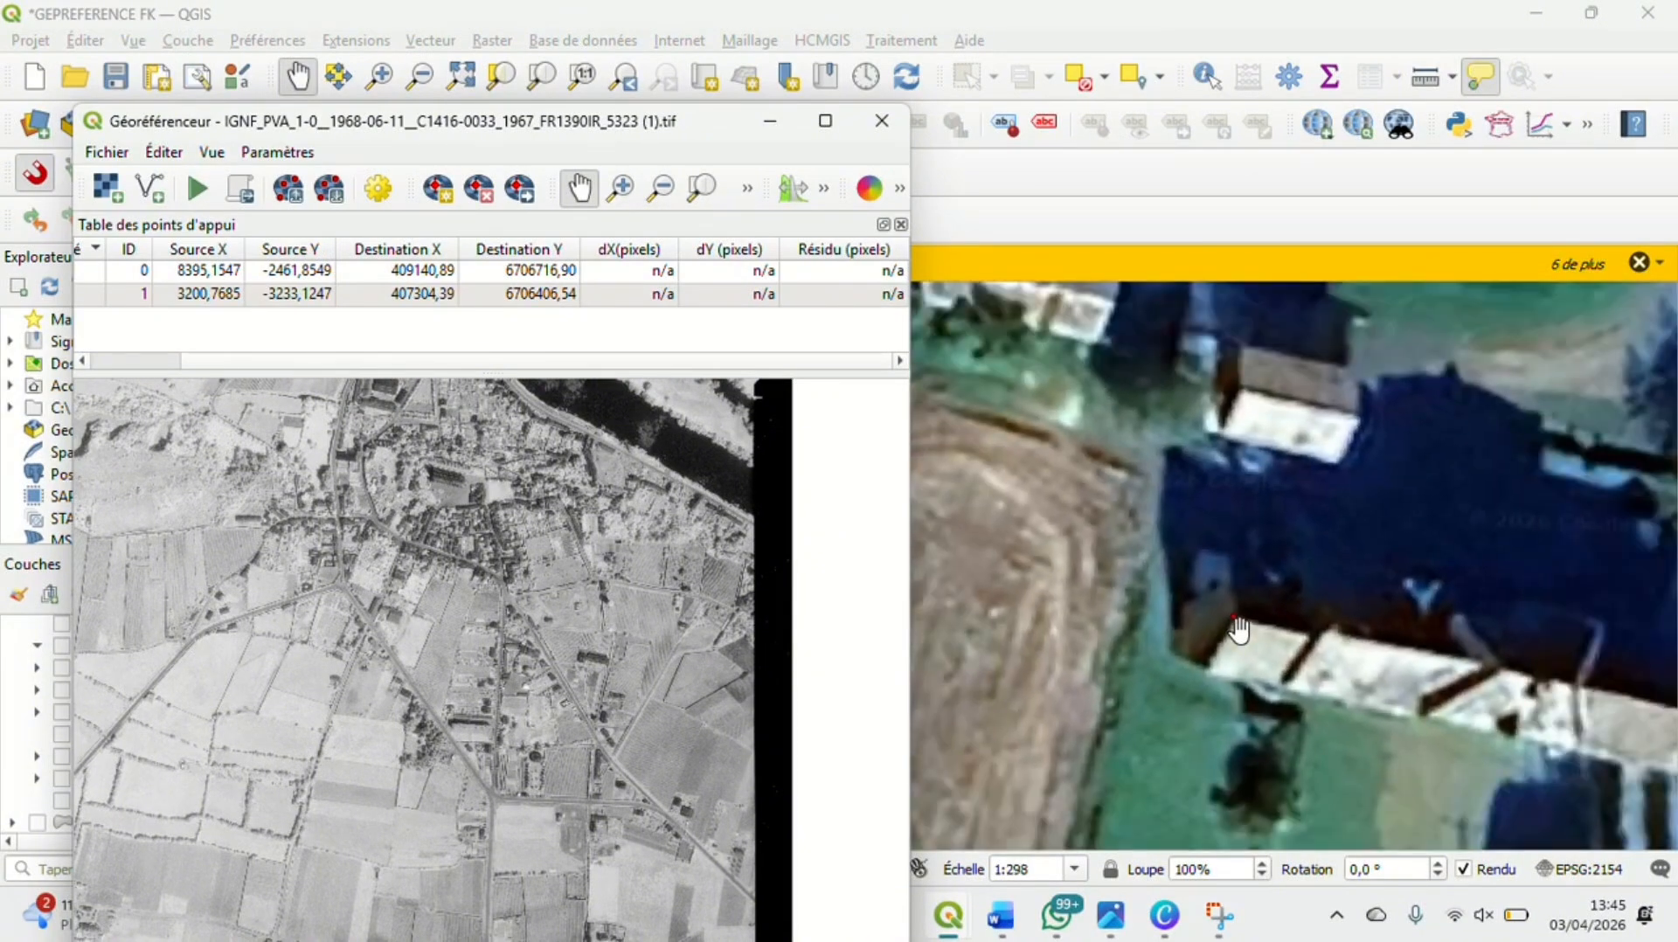
pyautogui.scroll(-4, 1245, 627)
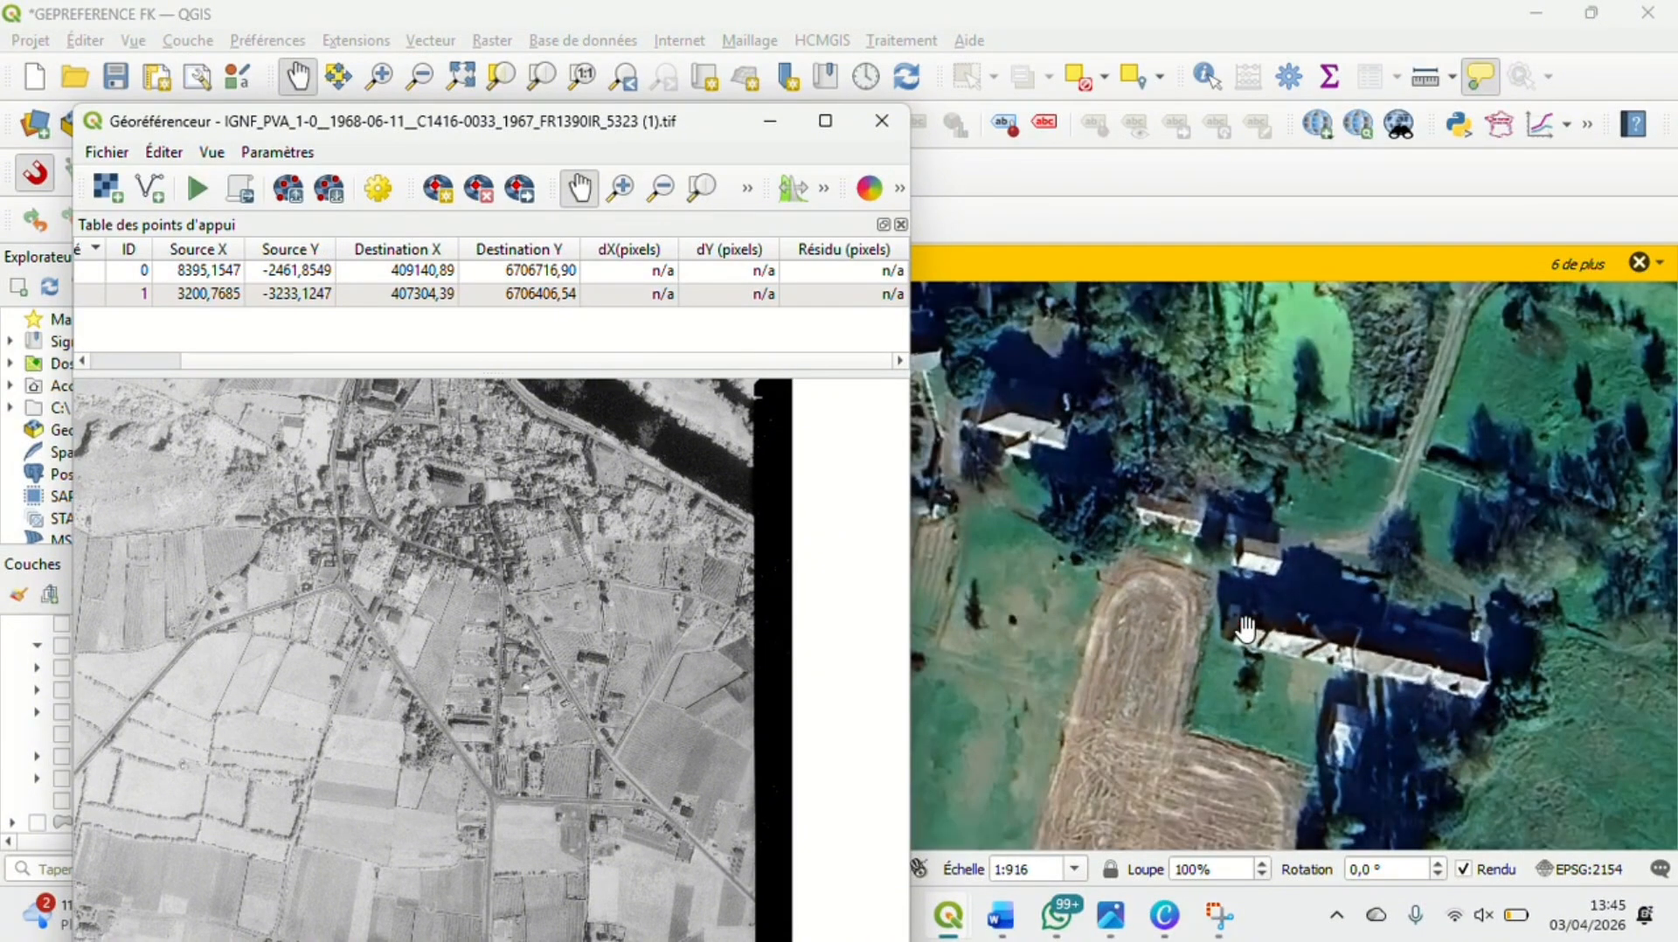
pyautogui.scroll(-3, 1246, 627)
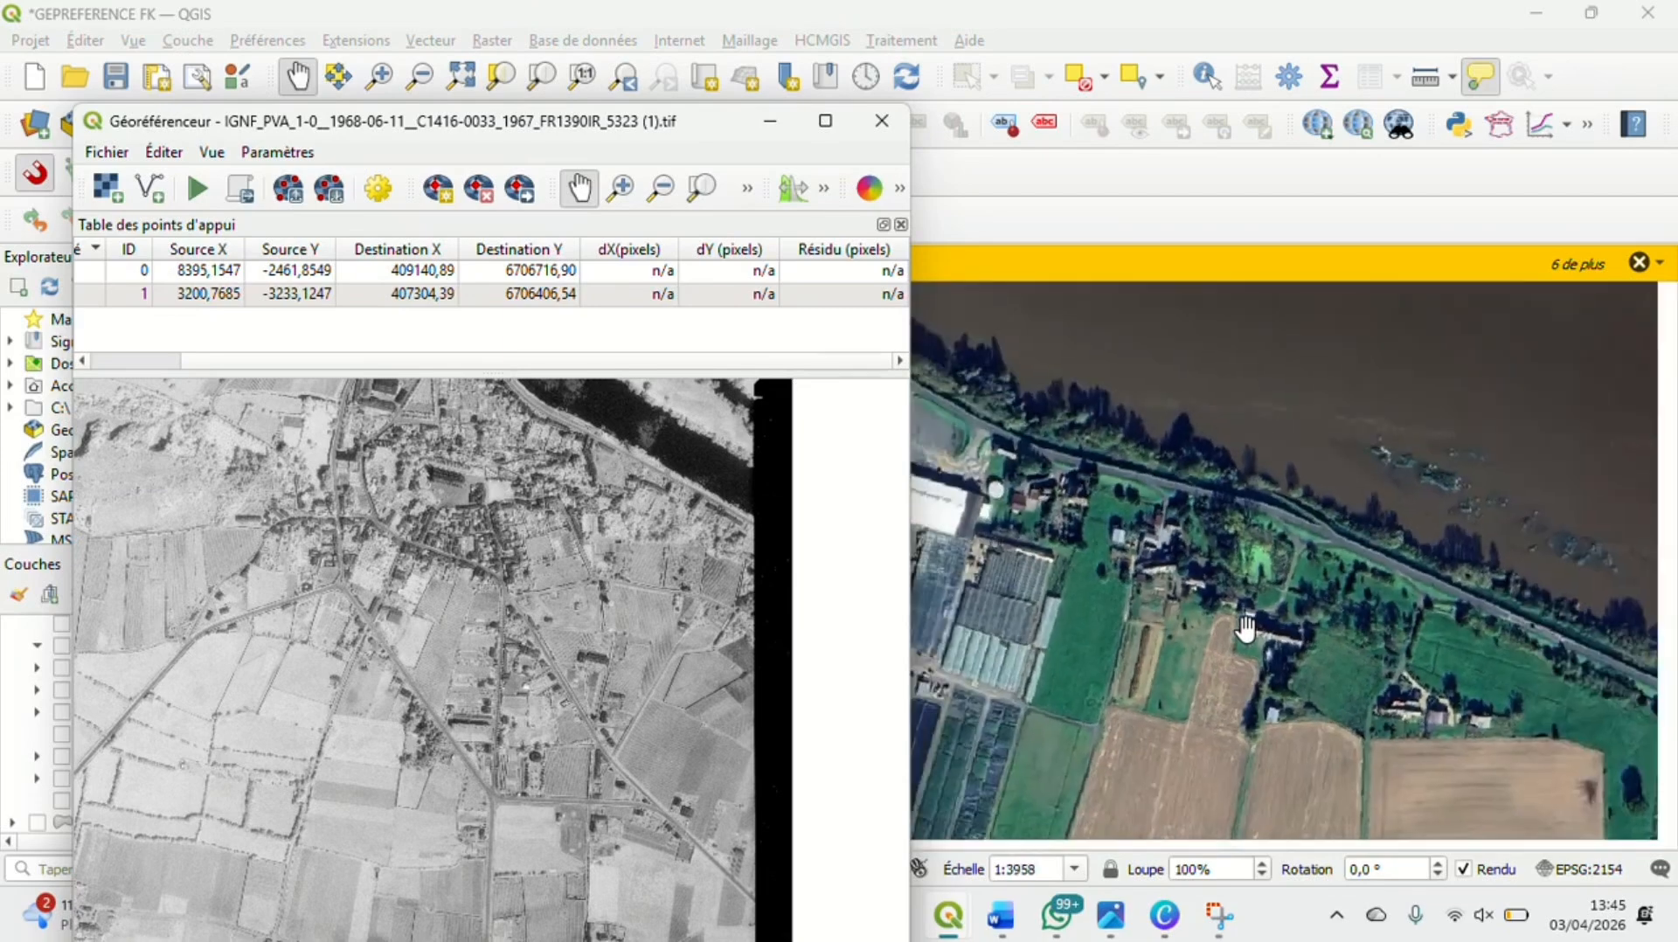
pyautogui.scroll(-3, 1246, 627)
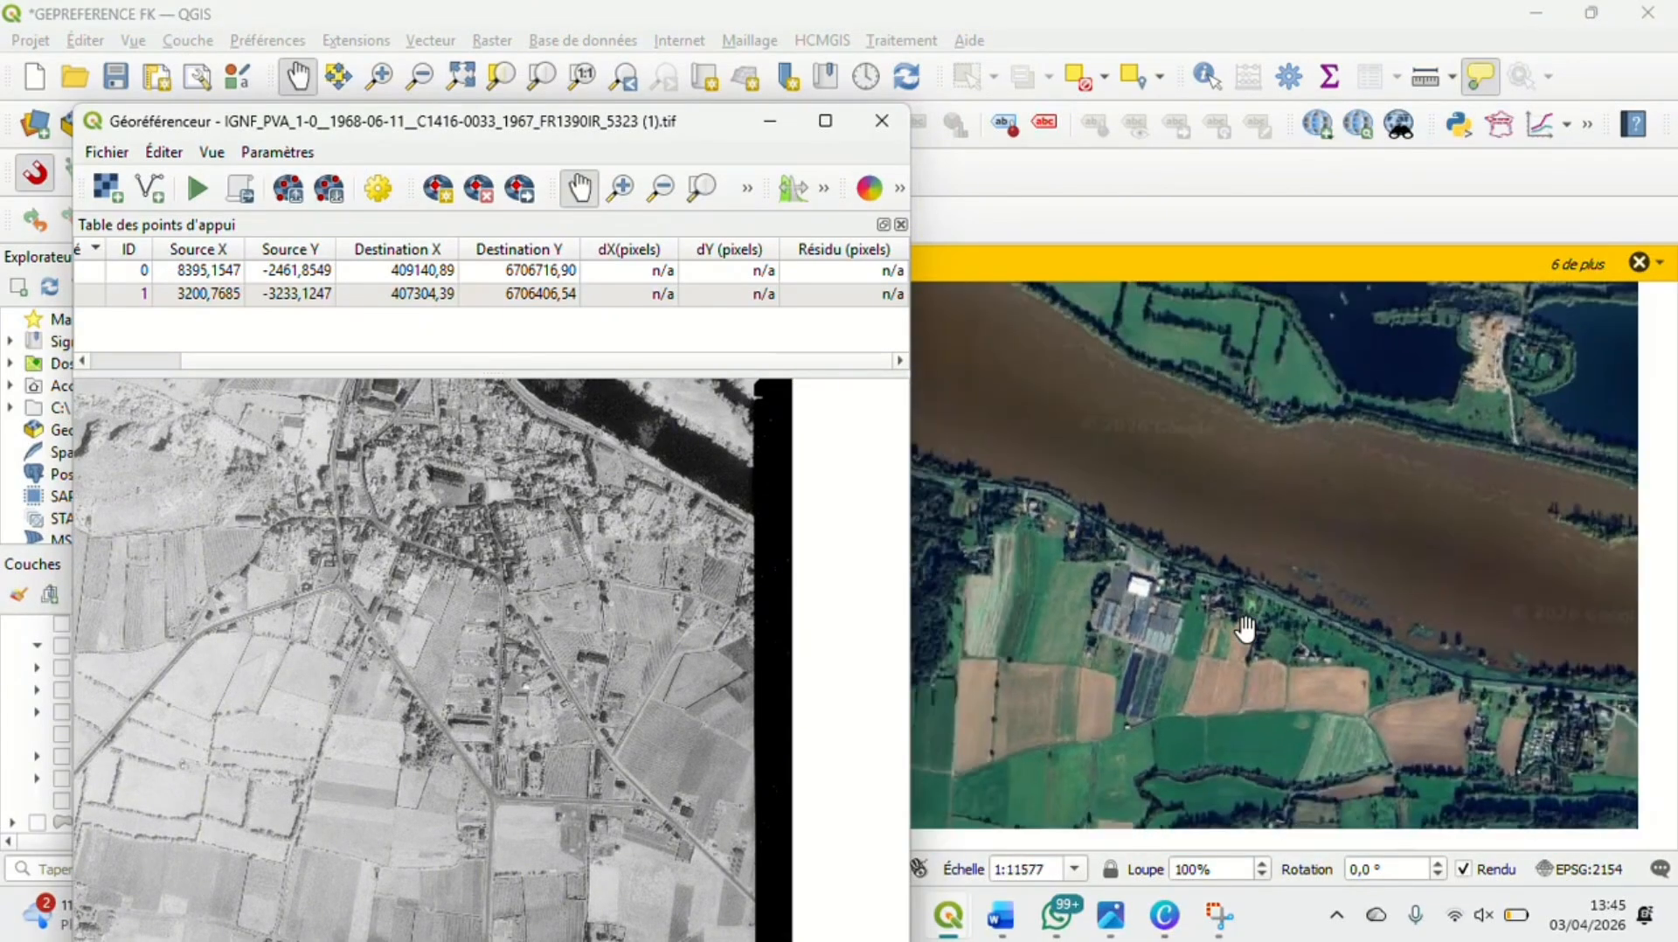
pyautogui.scroll(-3, 1245, 628)
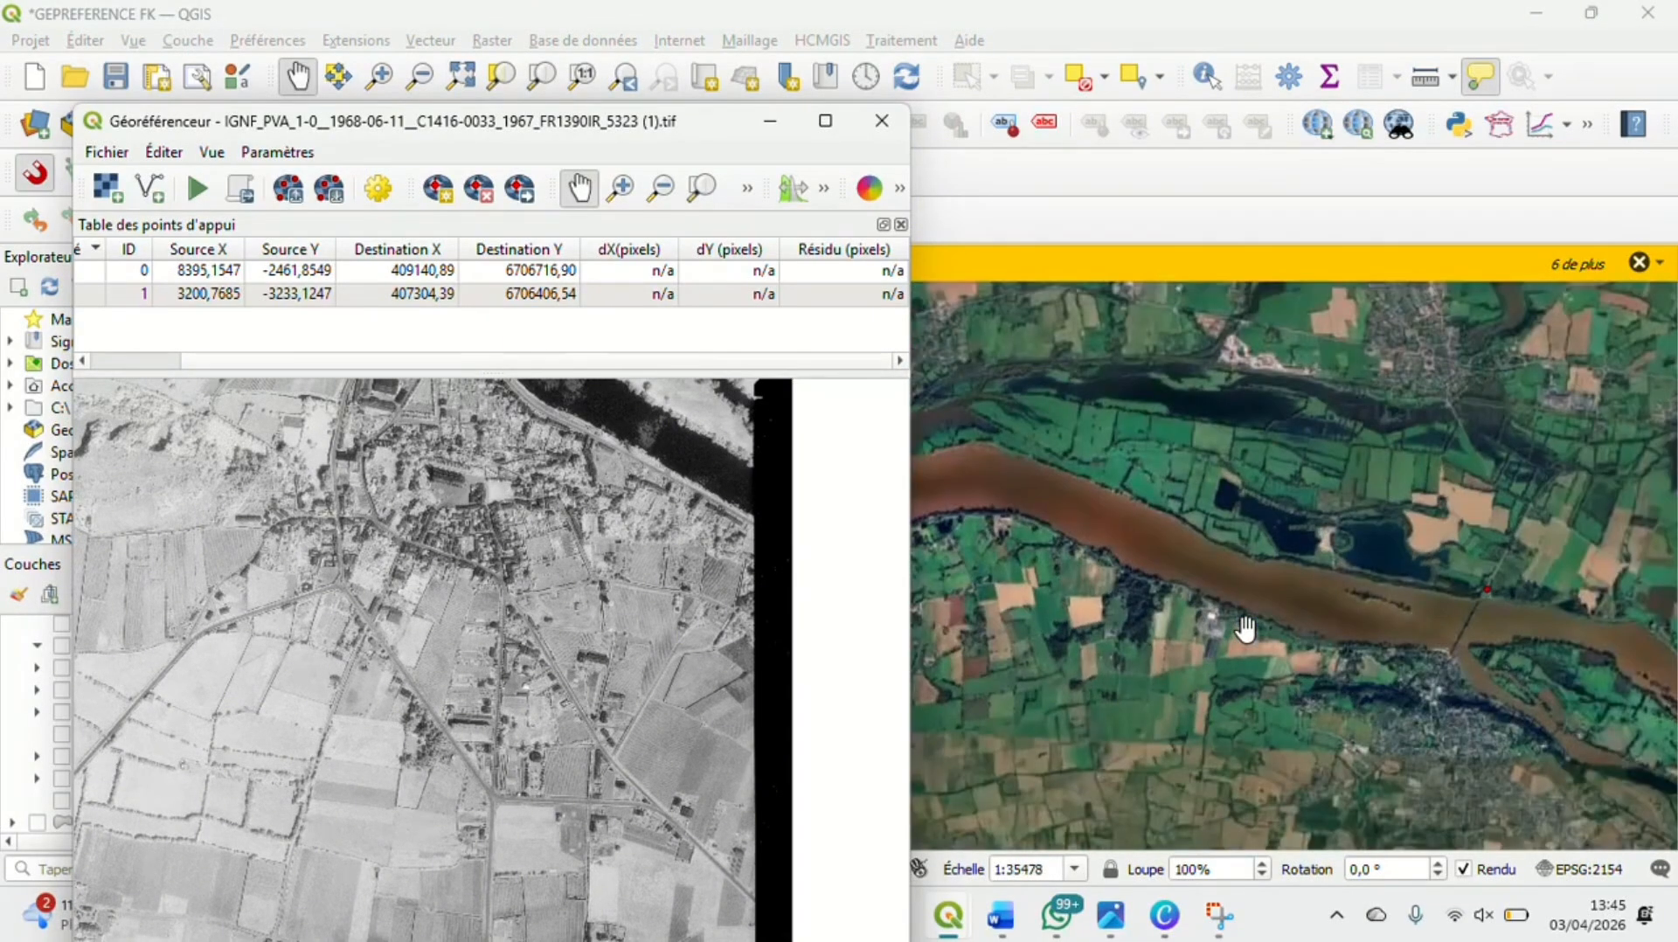
pyautogui.scroll(5, 1288, 681)
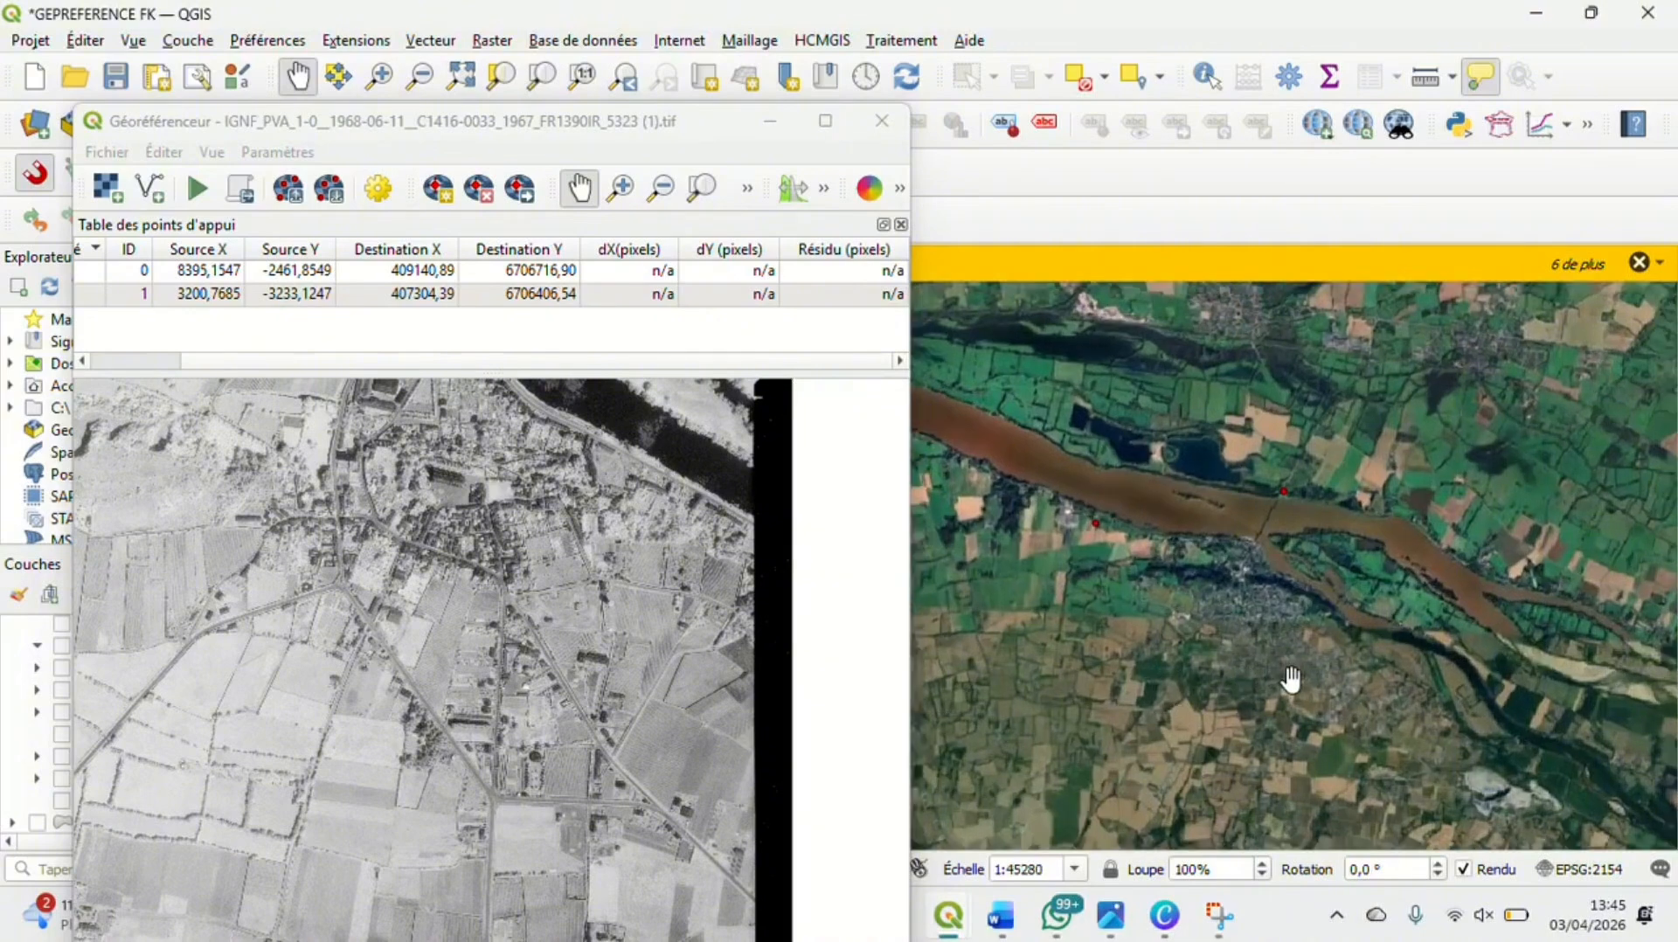
pyautogui.scroll(4, 1284, 664)
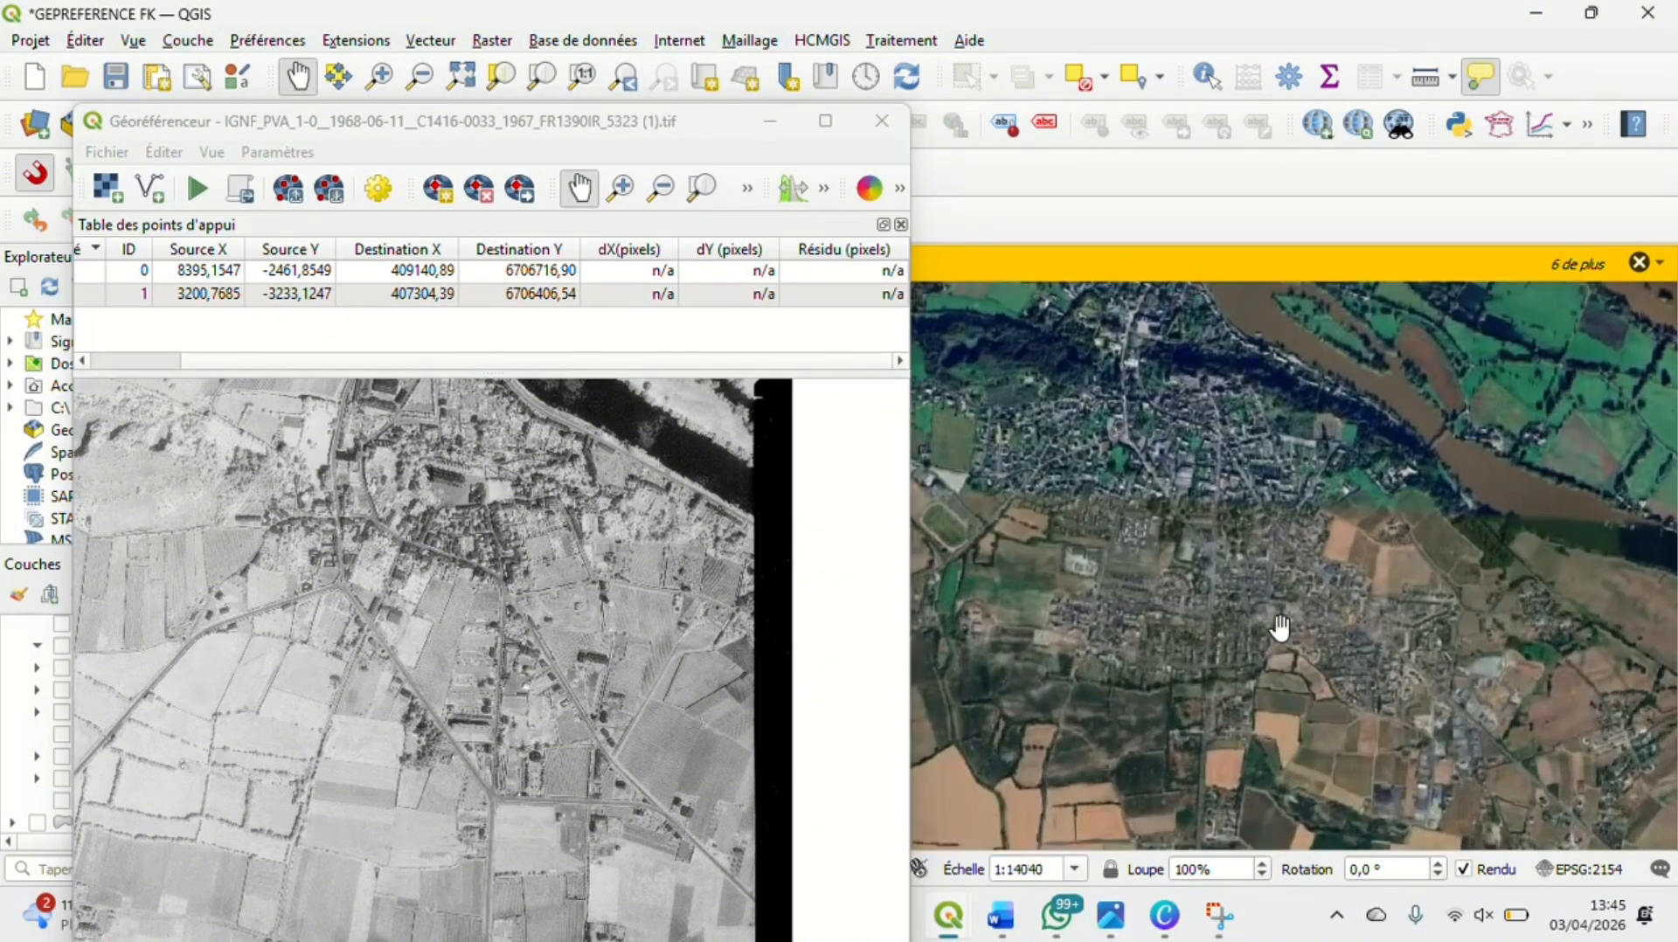
pyautogui.moveTo(1158, 448); pyautogui.dragTo(1157, 536)
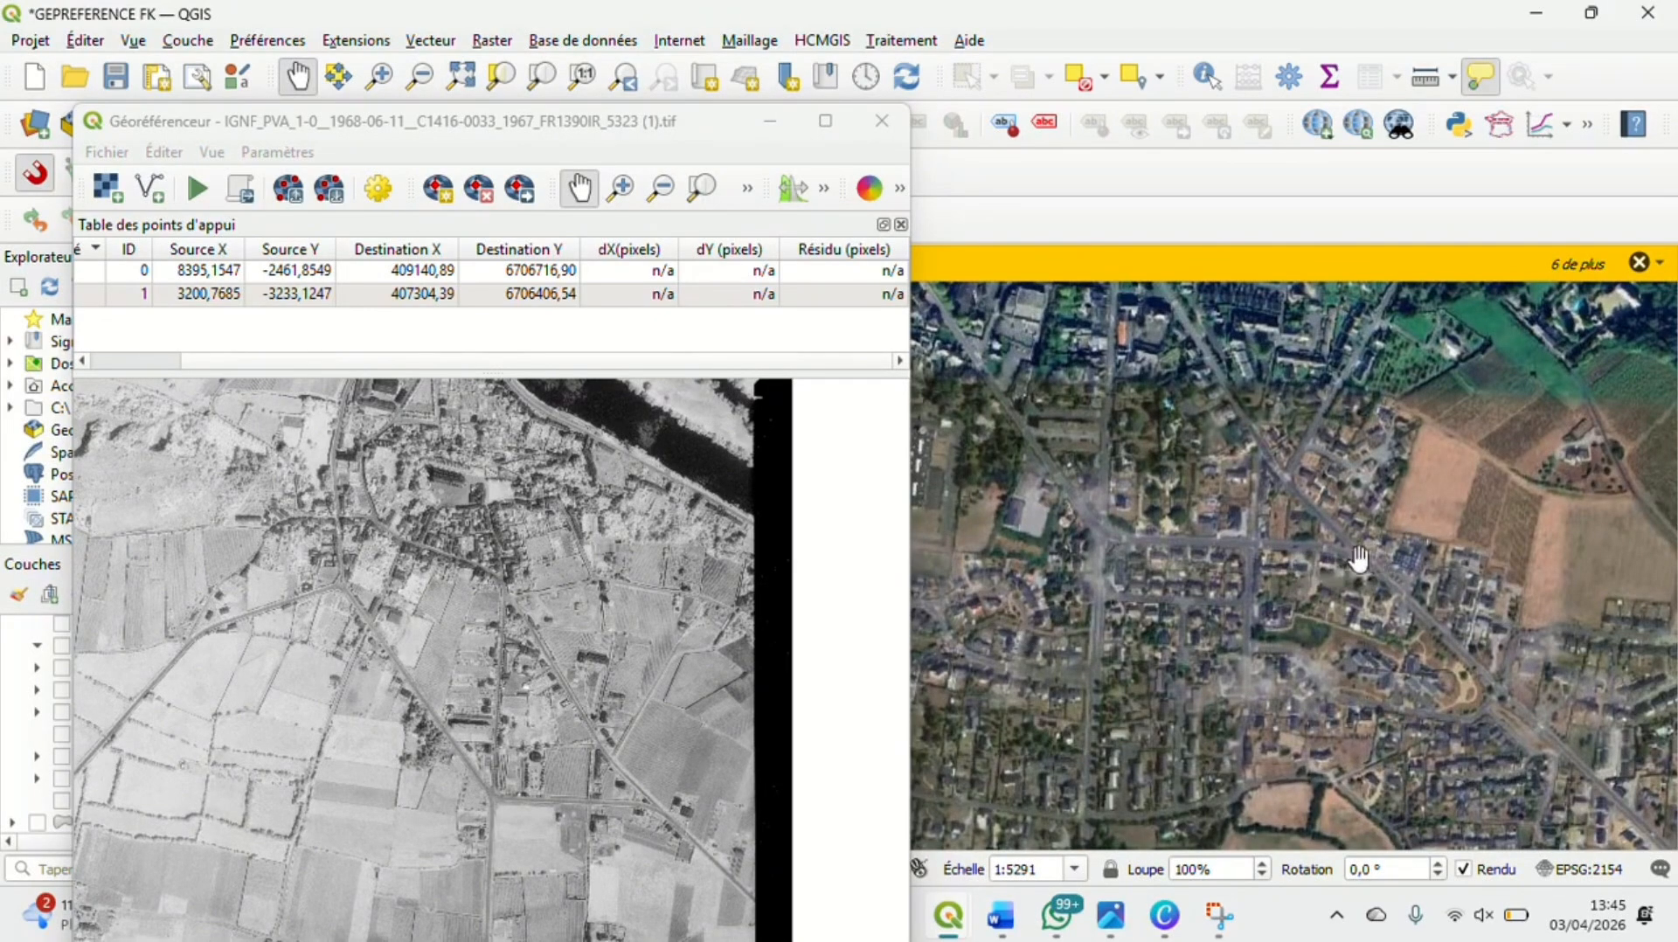
pyautogui.moveTo(1085, 482); pyautogui.dragTo(1133, 696)
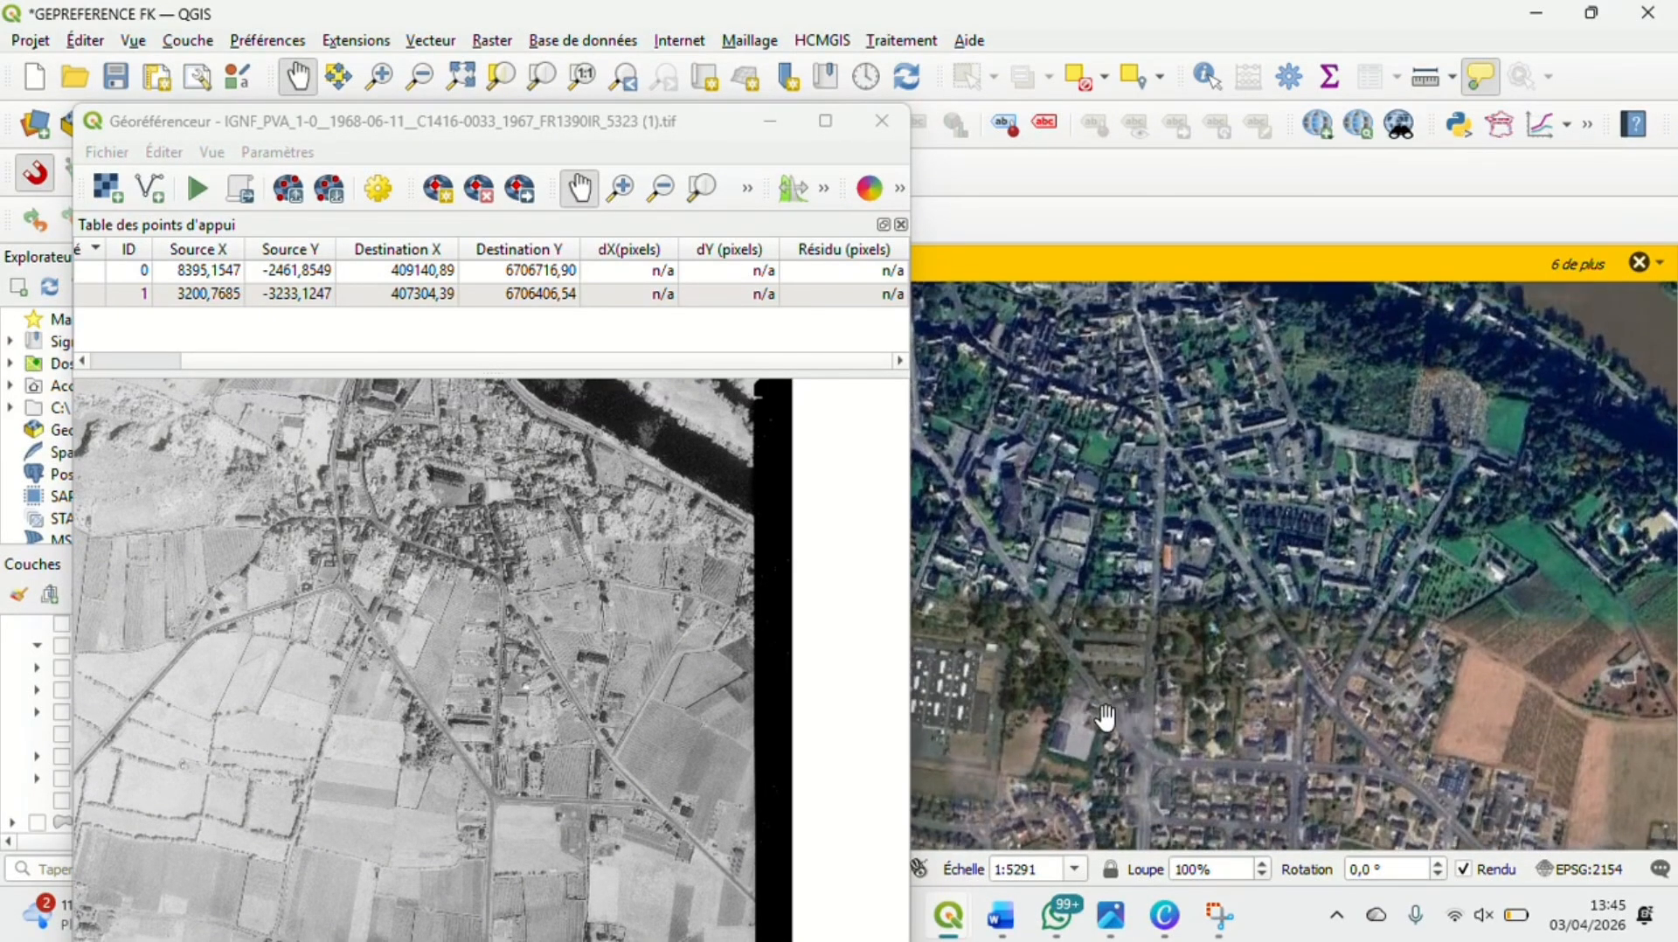
# Follow the main road south from the town junction in both the aerial photo and the satellite map, comparing fields and crossings
pyautogui.moveTo(412, 635); pyautogui.dragTo(411, 679)
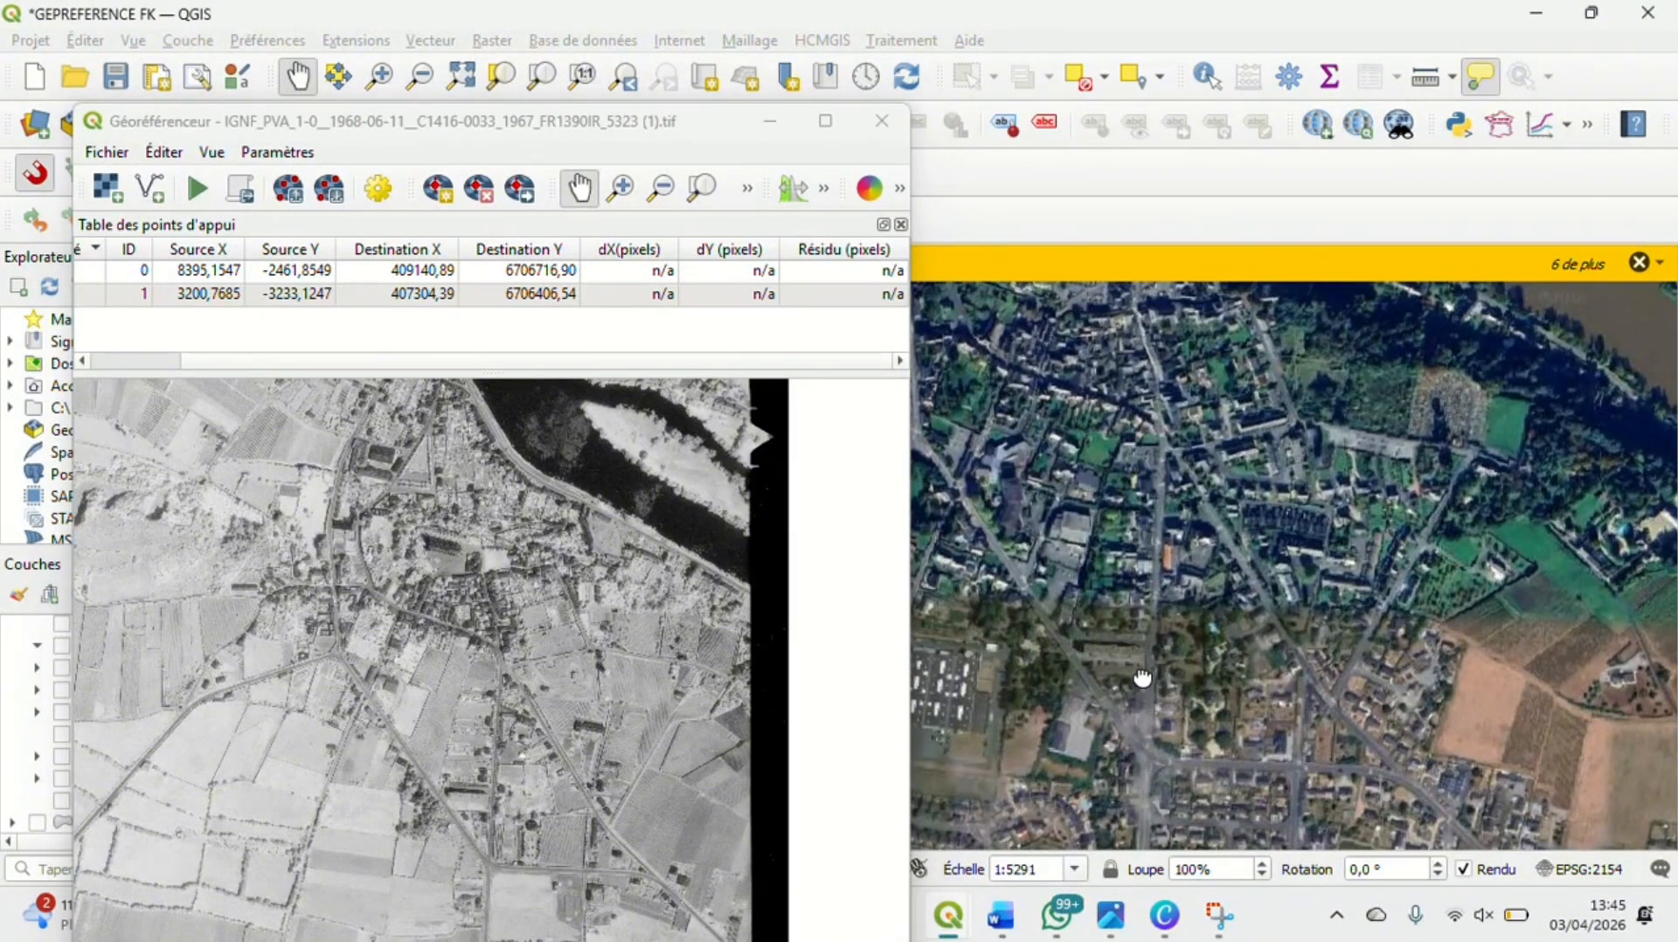
pyautogui.moveTo(1139, 685); pyautogui.dragTo(1183, 525)
pyautogui.moveTo(385, 779); pyautogui.dragTo(405, 570)
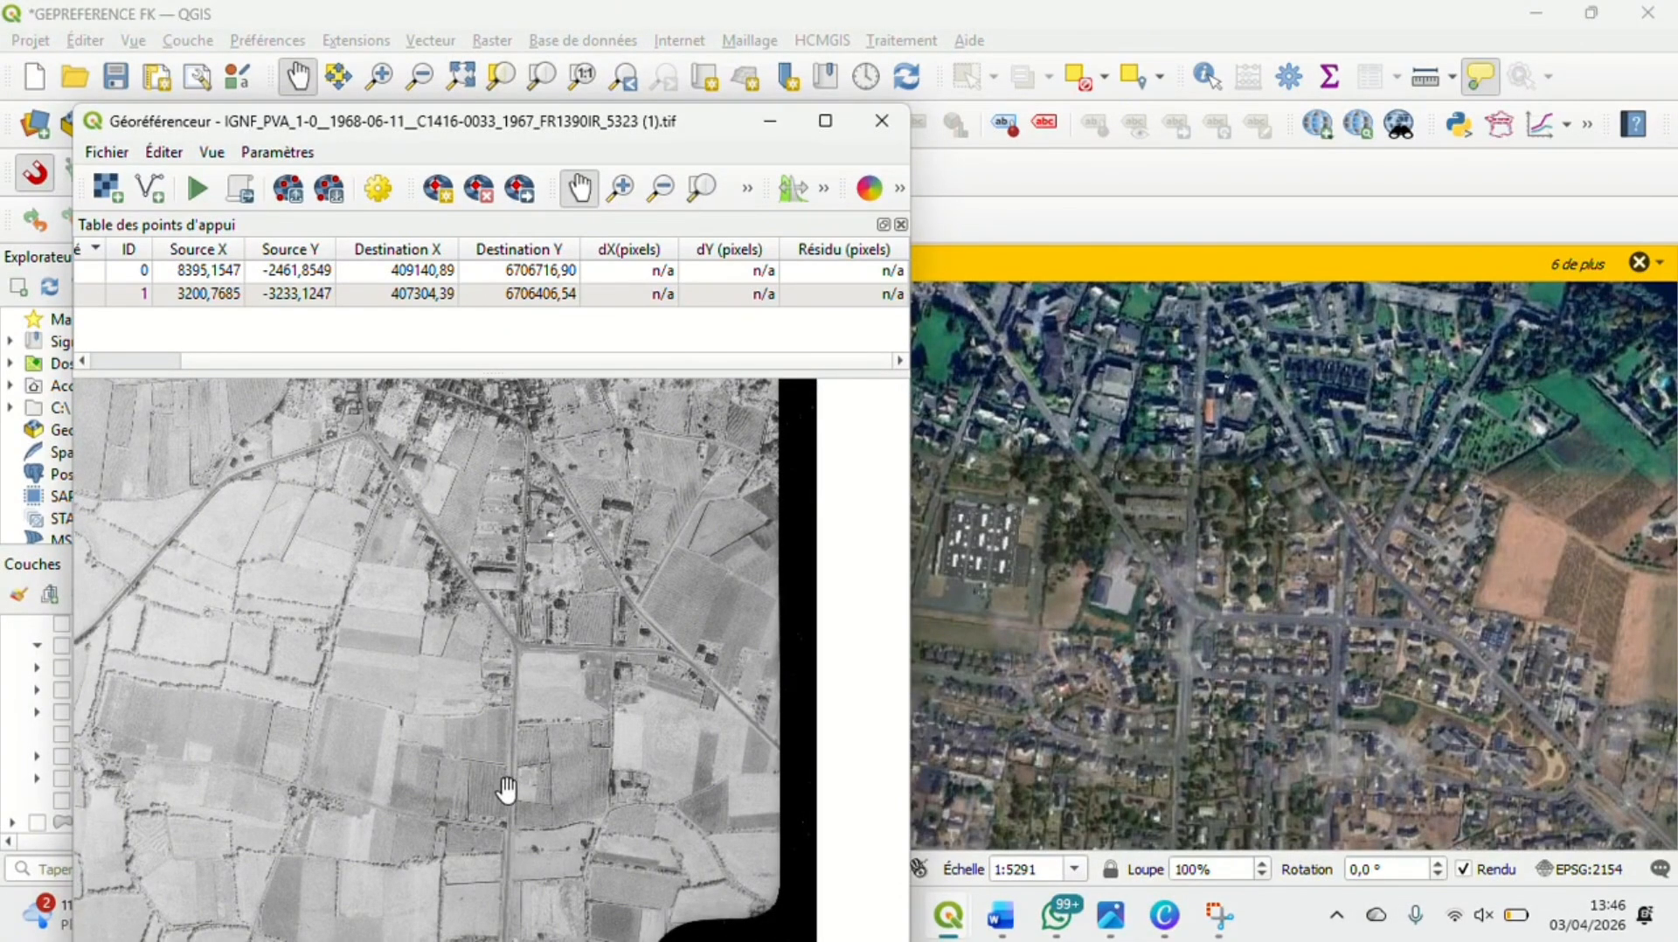
pyautogui.moveTo(505, 823); pyautogui.dragTo(509, 711)
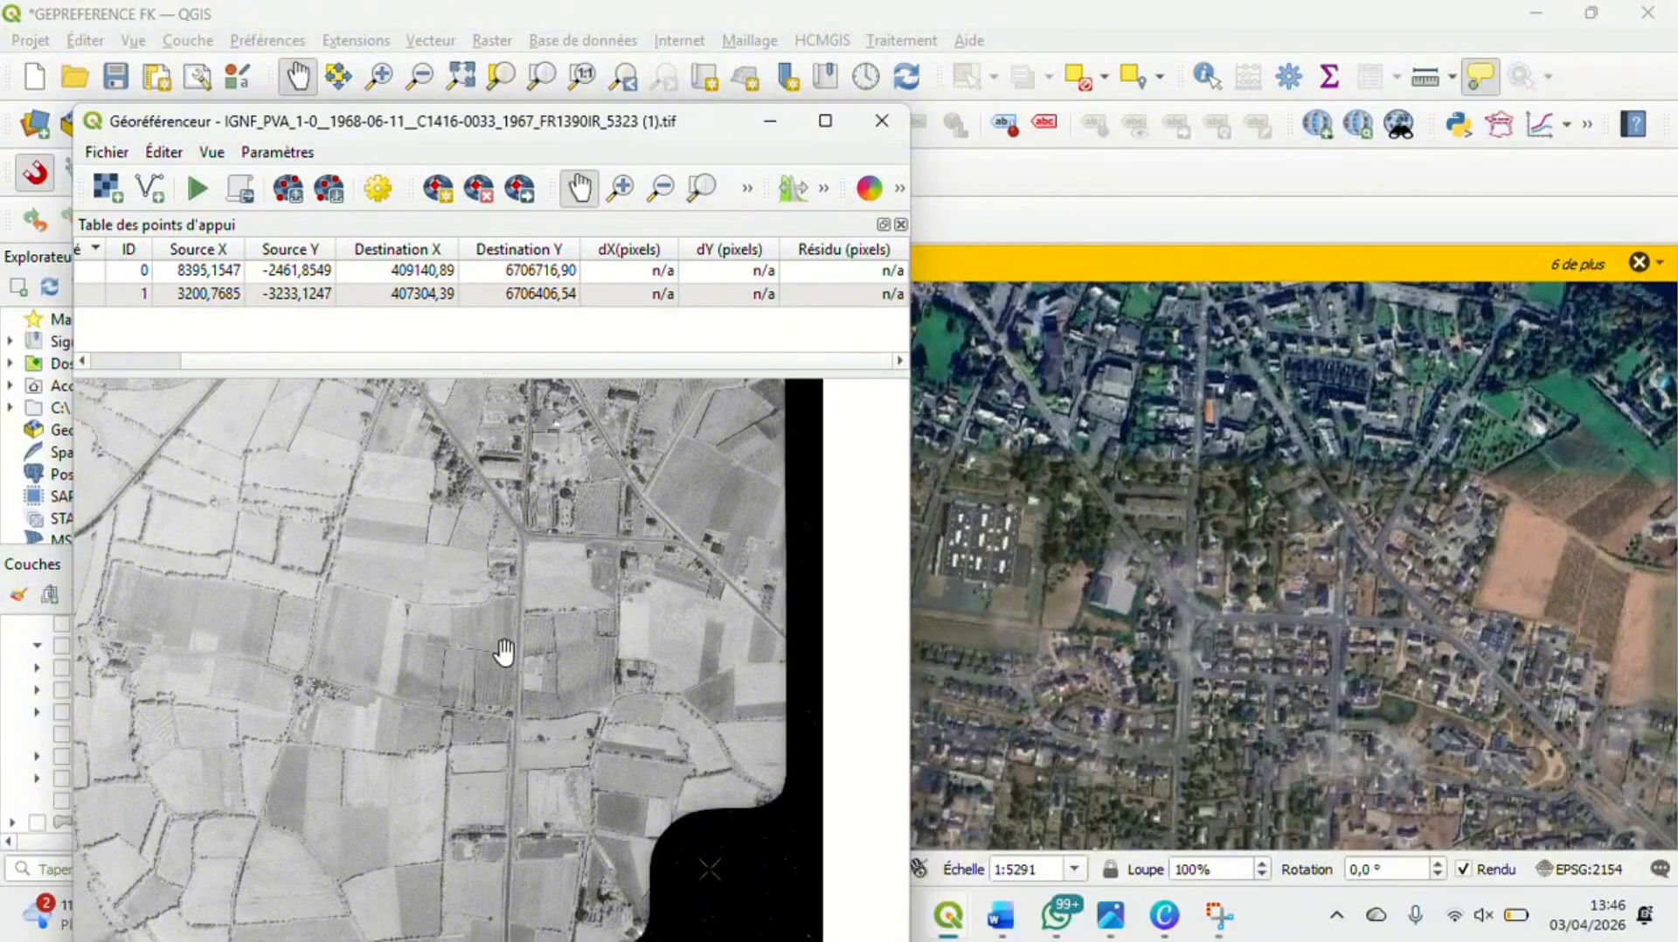
pyautogui.click(1106, 642)
pyautogui.moveTo(1106, 643); pyautogui.dragTo(1121, 418)
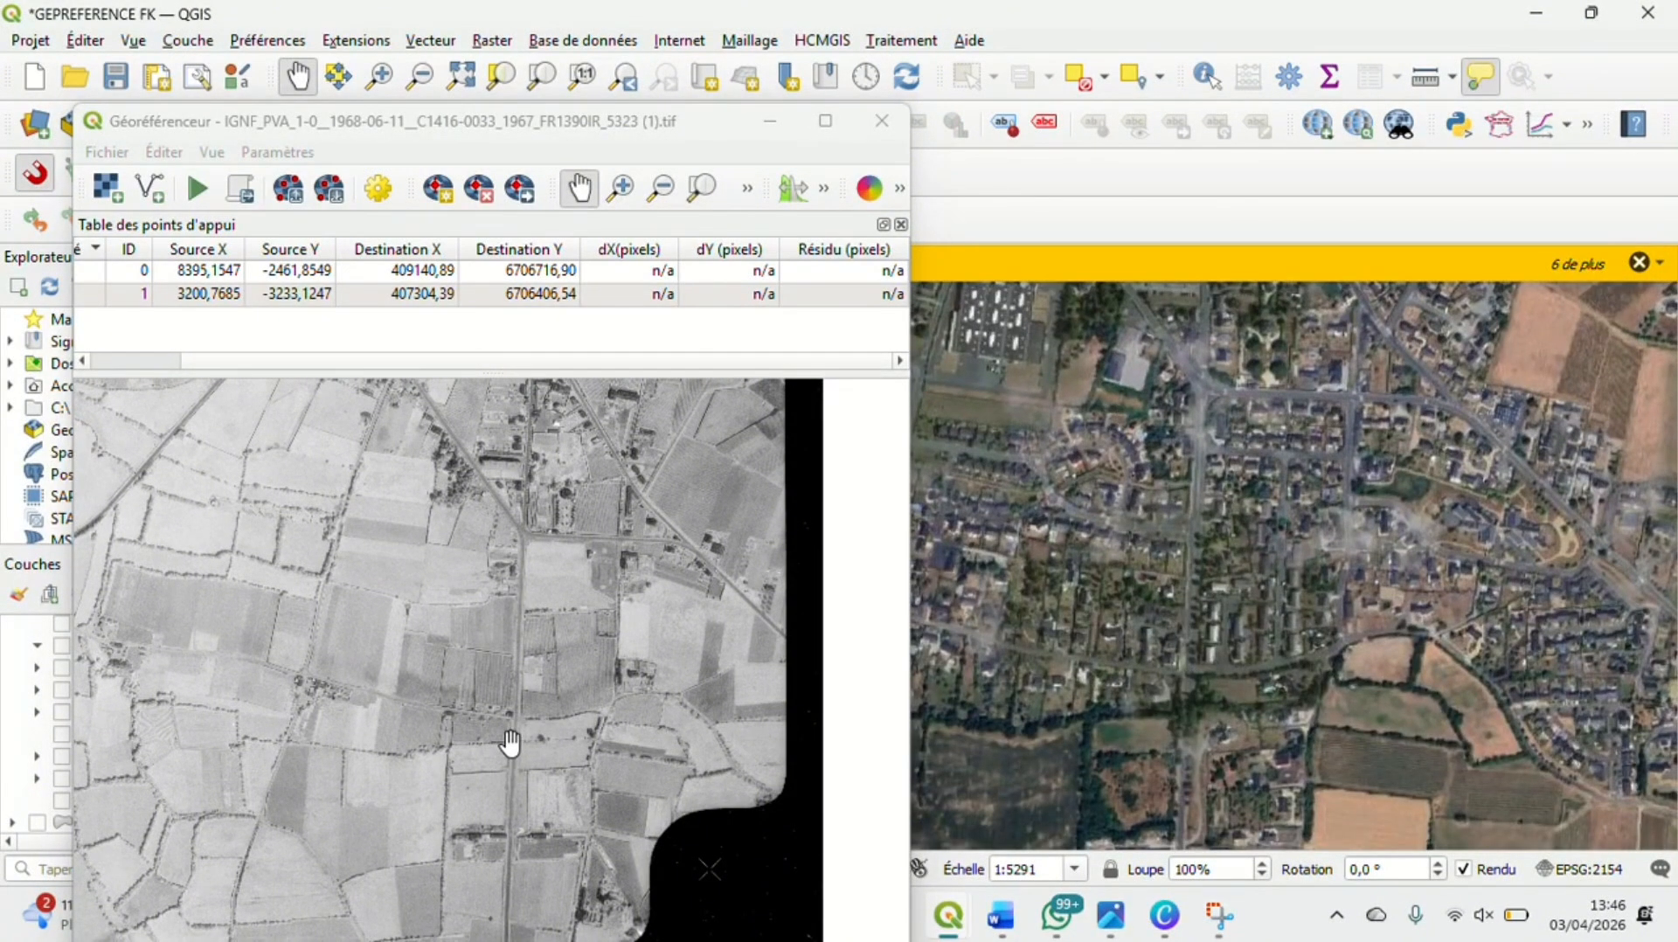
pyautogui.moveTo(1247, 757); pyautogui.dragTo(1241, 666)
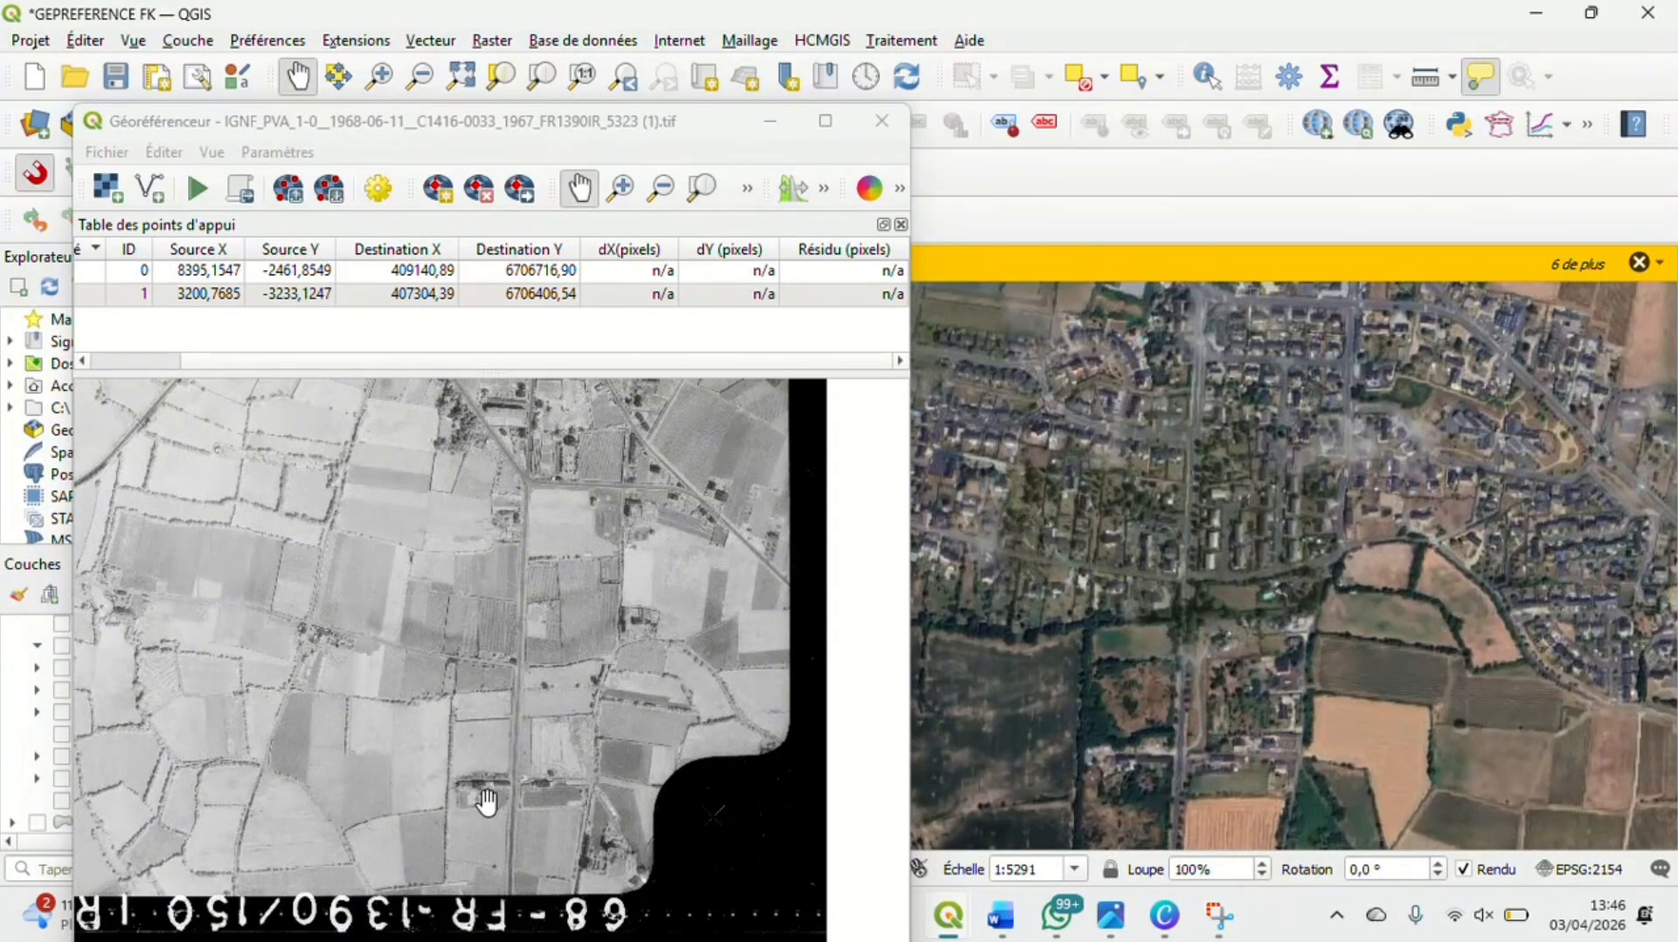
# Compare the long row of buildings beside the straight southern road in the aerial photo with the same spot on the satellite map
pyautogui.scroll(1, 484, 798)
pyautogui.scroll(5, 487, 798)
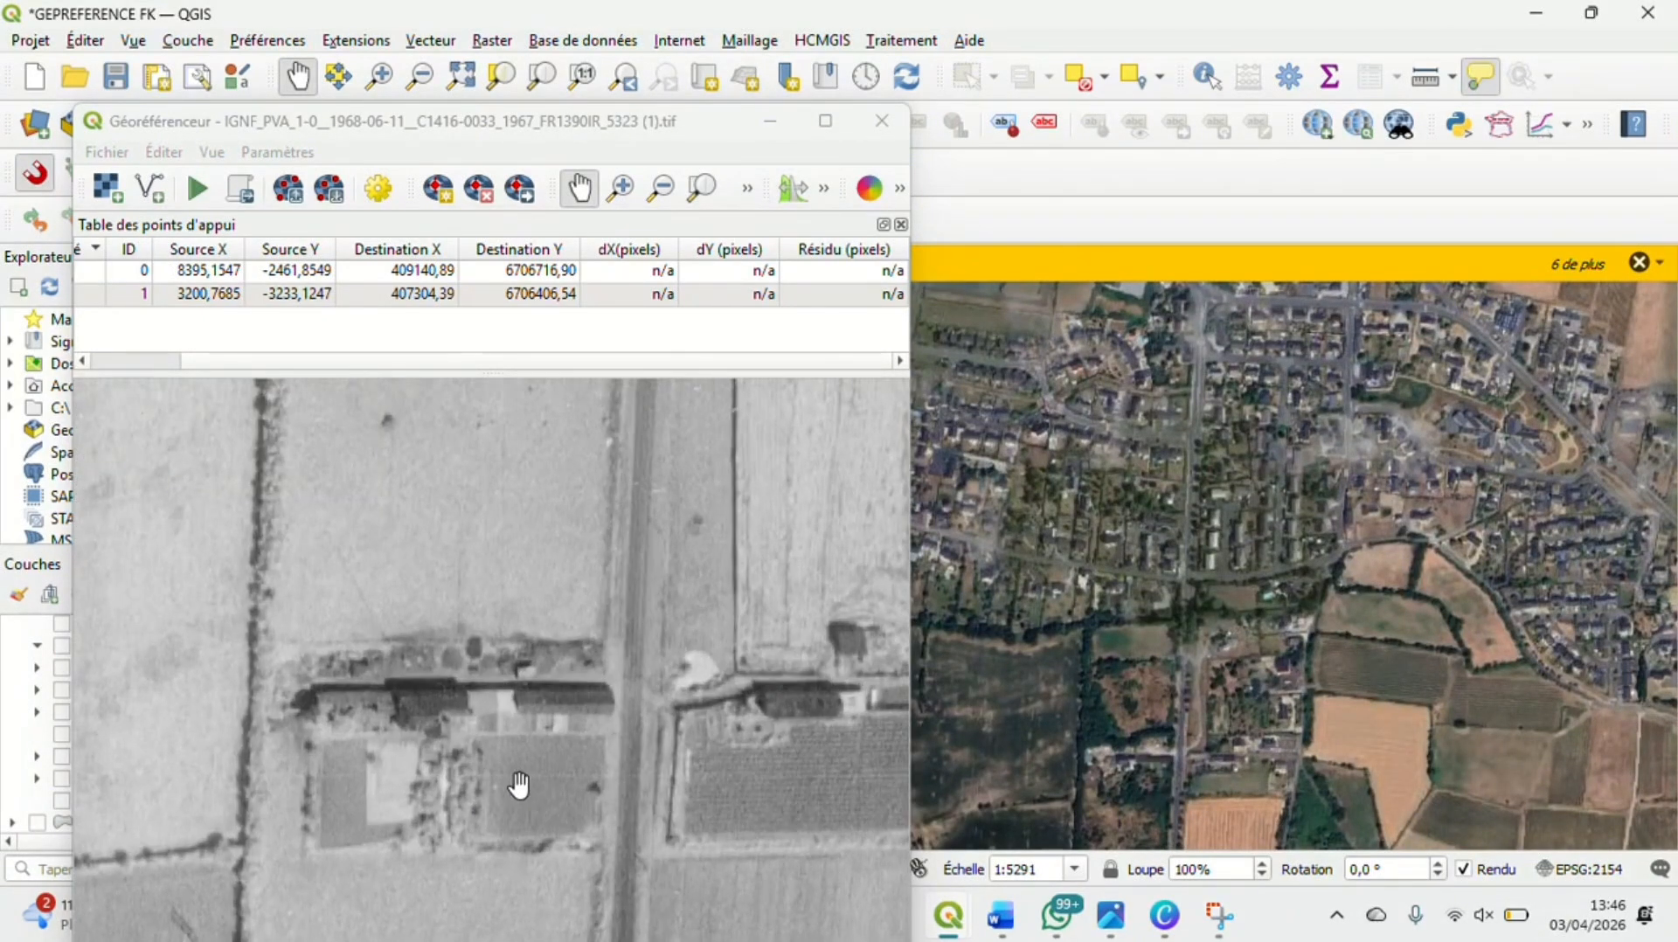
pyautogui.click(839, 757)
pyautogui.moveTo(782, 774); pyautogui.dragTo(601, 739)
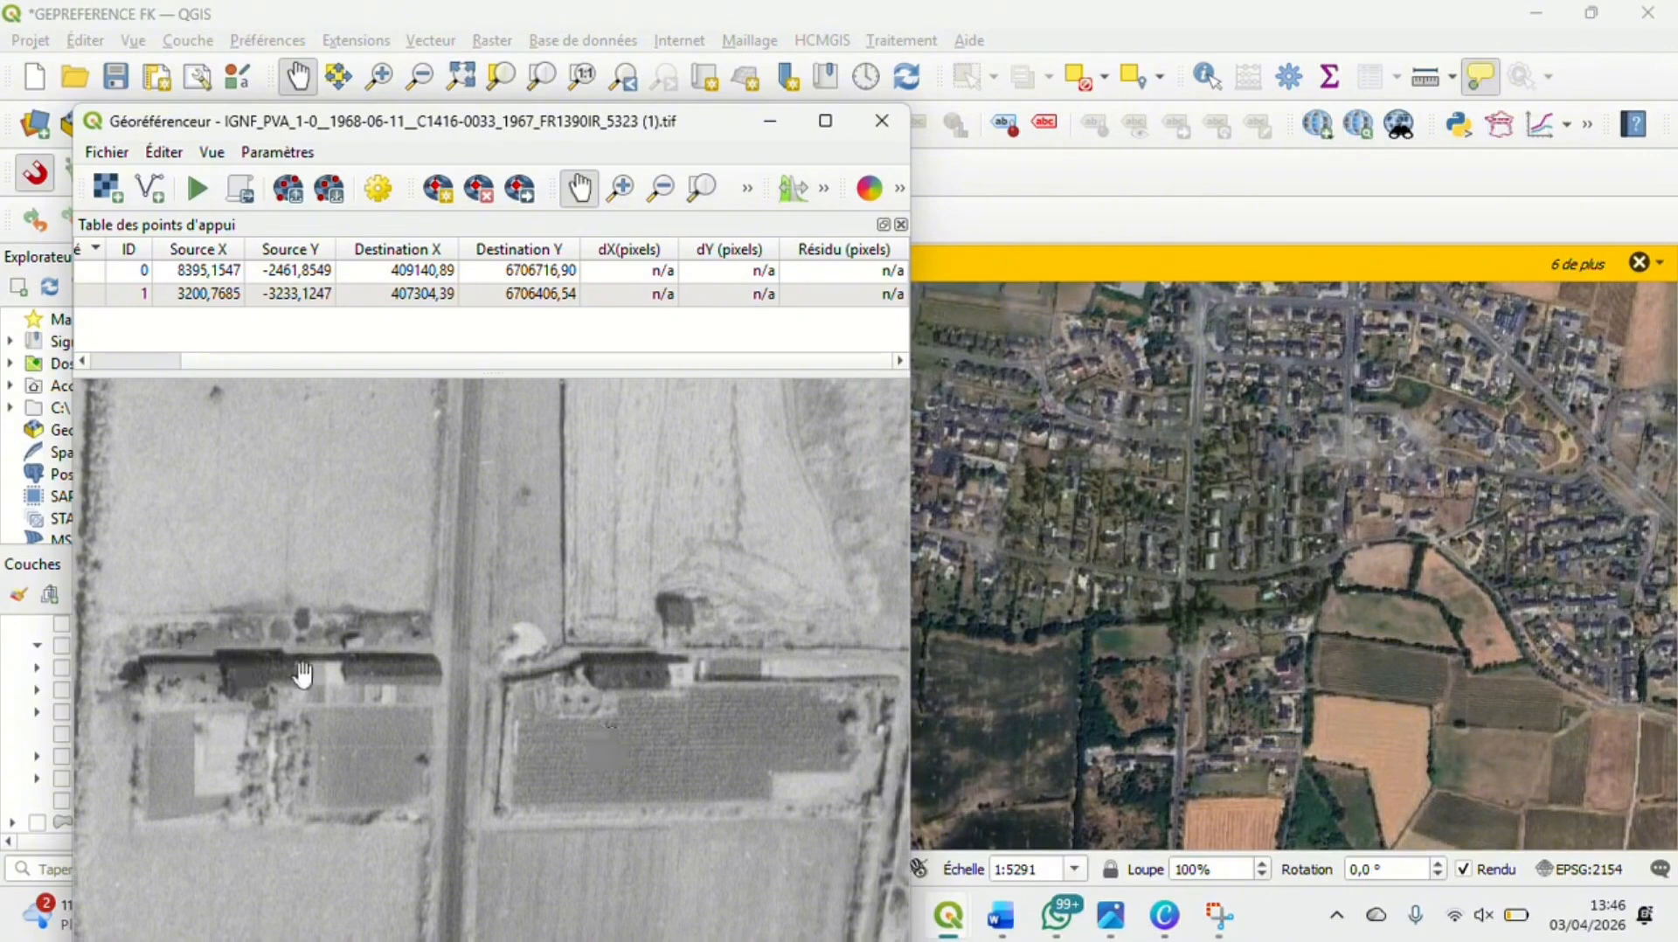
pyautogui.moveTo(1121, 712); pyautogui.dragTo(1128, 635)
pyautogui.scroll(3, 1212, 711)
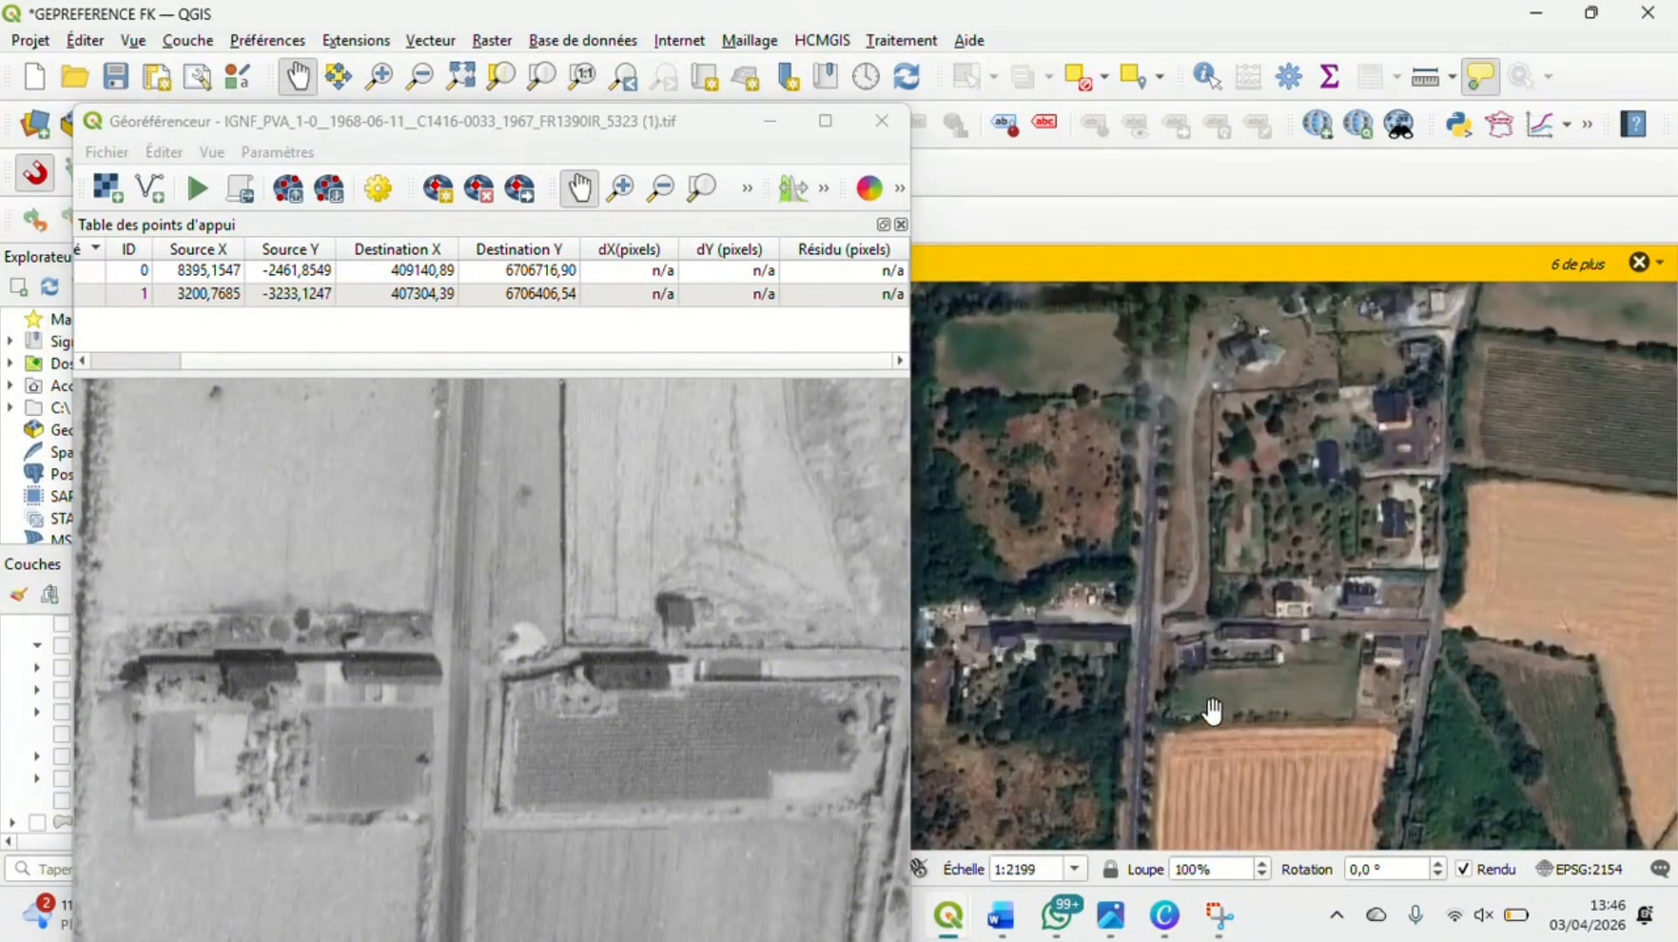
pyautogui.moveTo(1067, 636); pyautogui.dragTo(1171, 648)
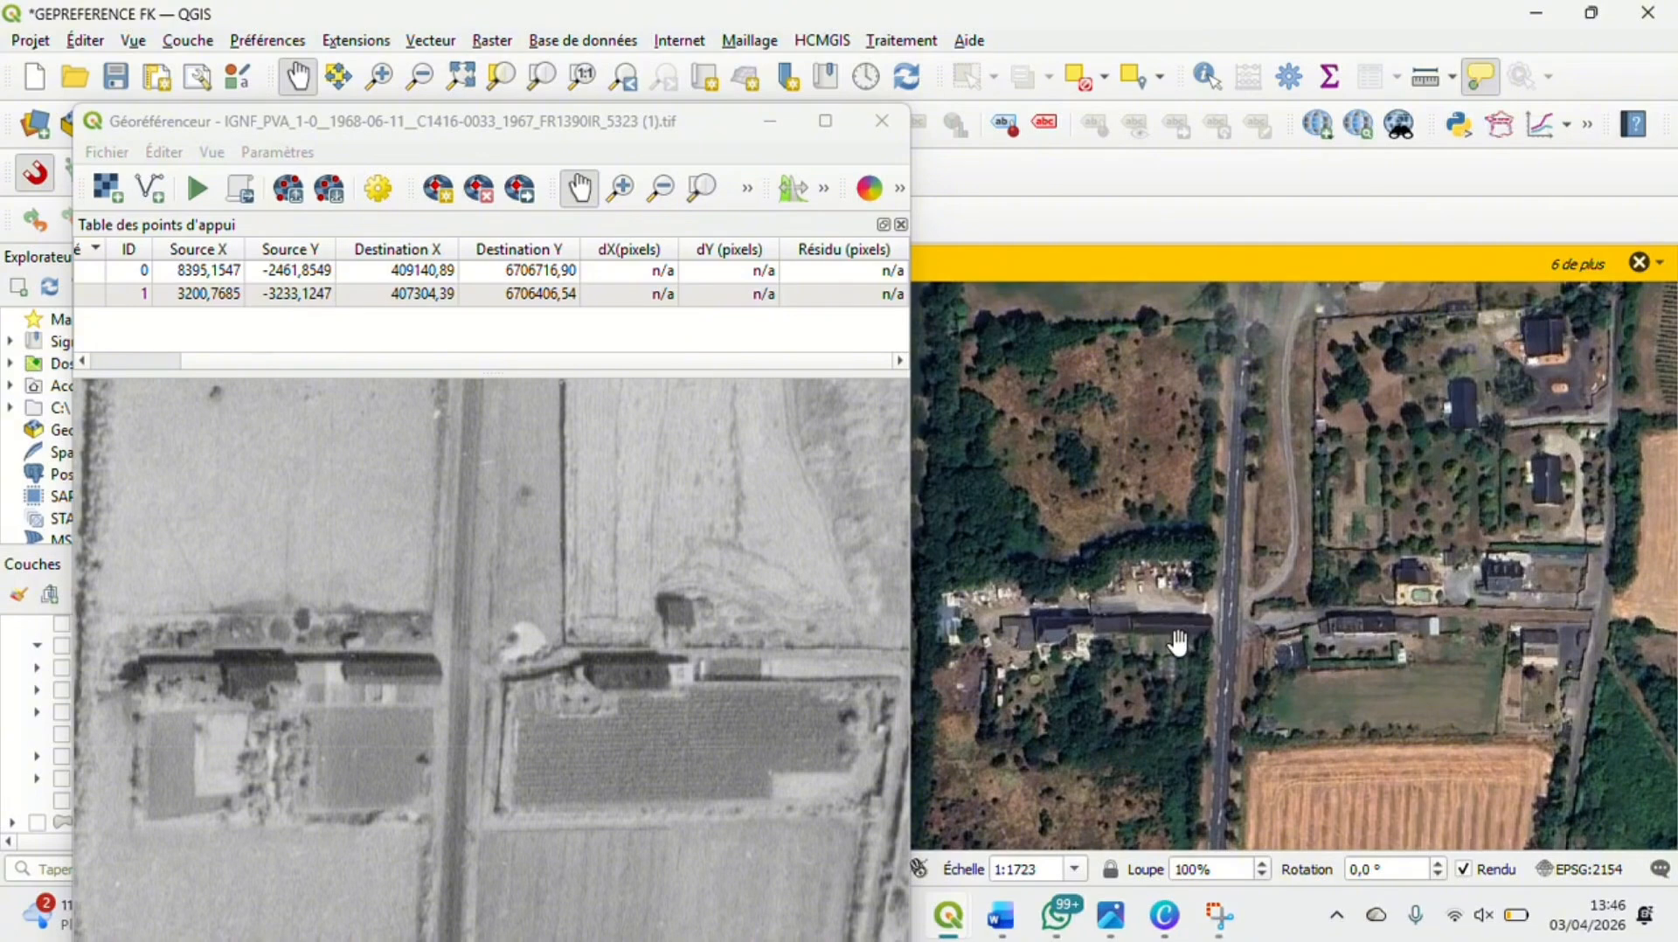
# Start a third control point at the lower east corner of the long building row west of the straight southern road in the aerial photo
pyautogui.scroll(1, 1184, 643)
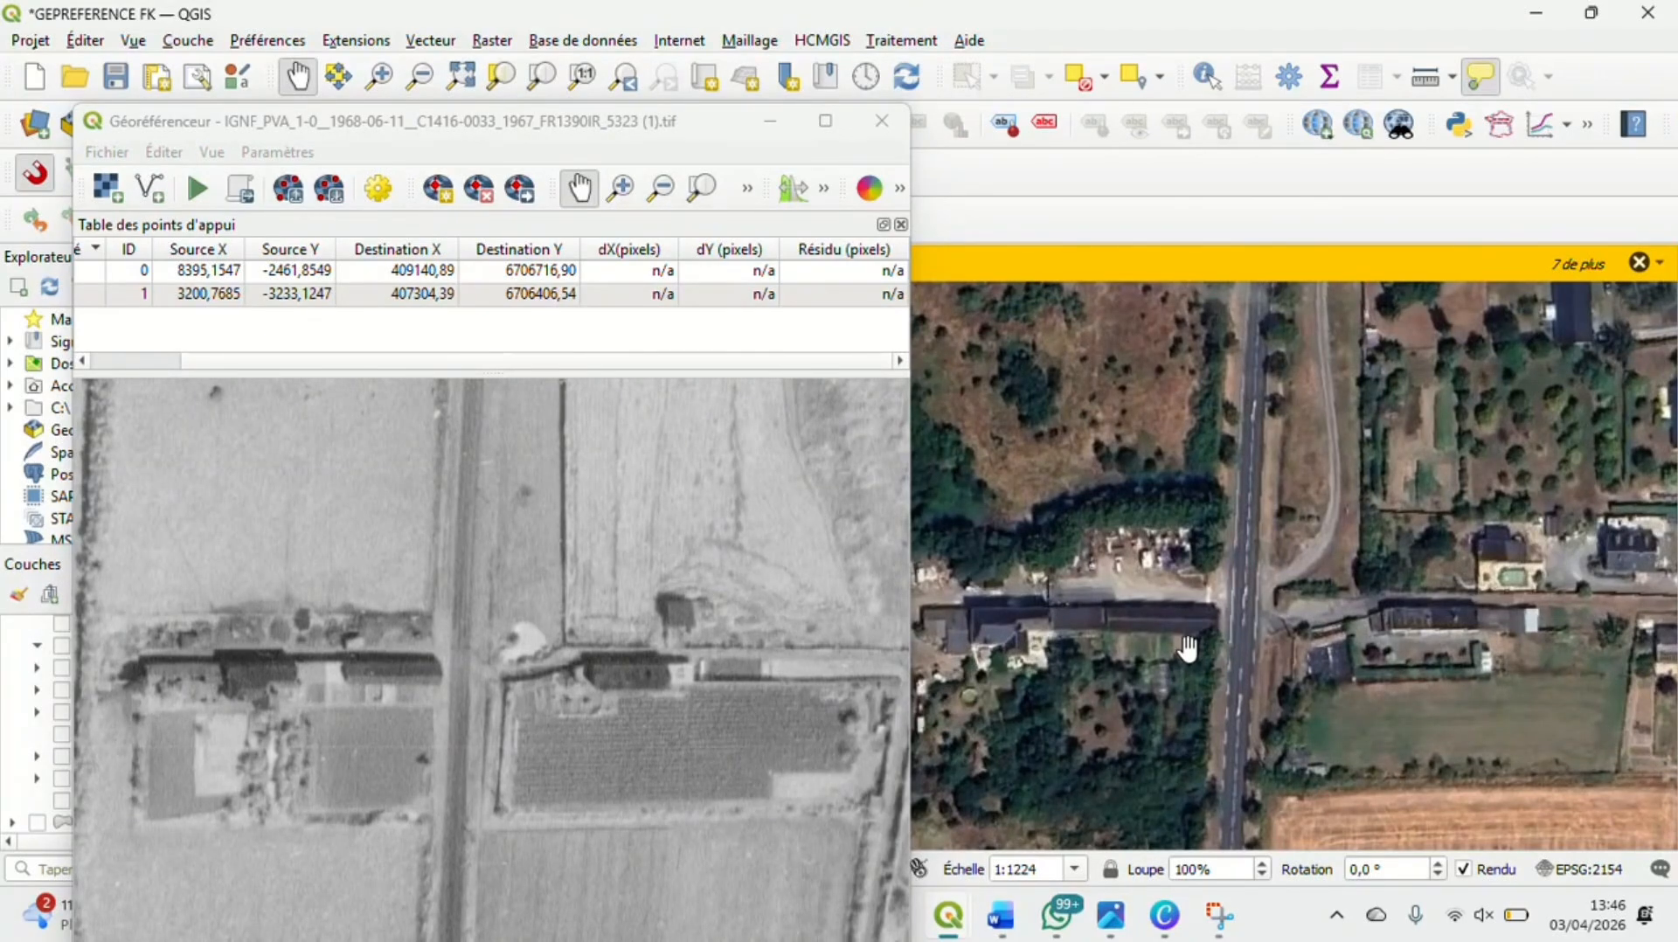
pyautogui.scroll(1, 422, 694)
pyautogui.scroll(1, 421, 694)
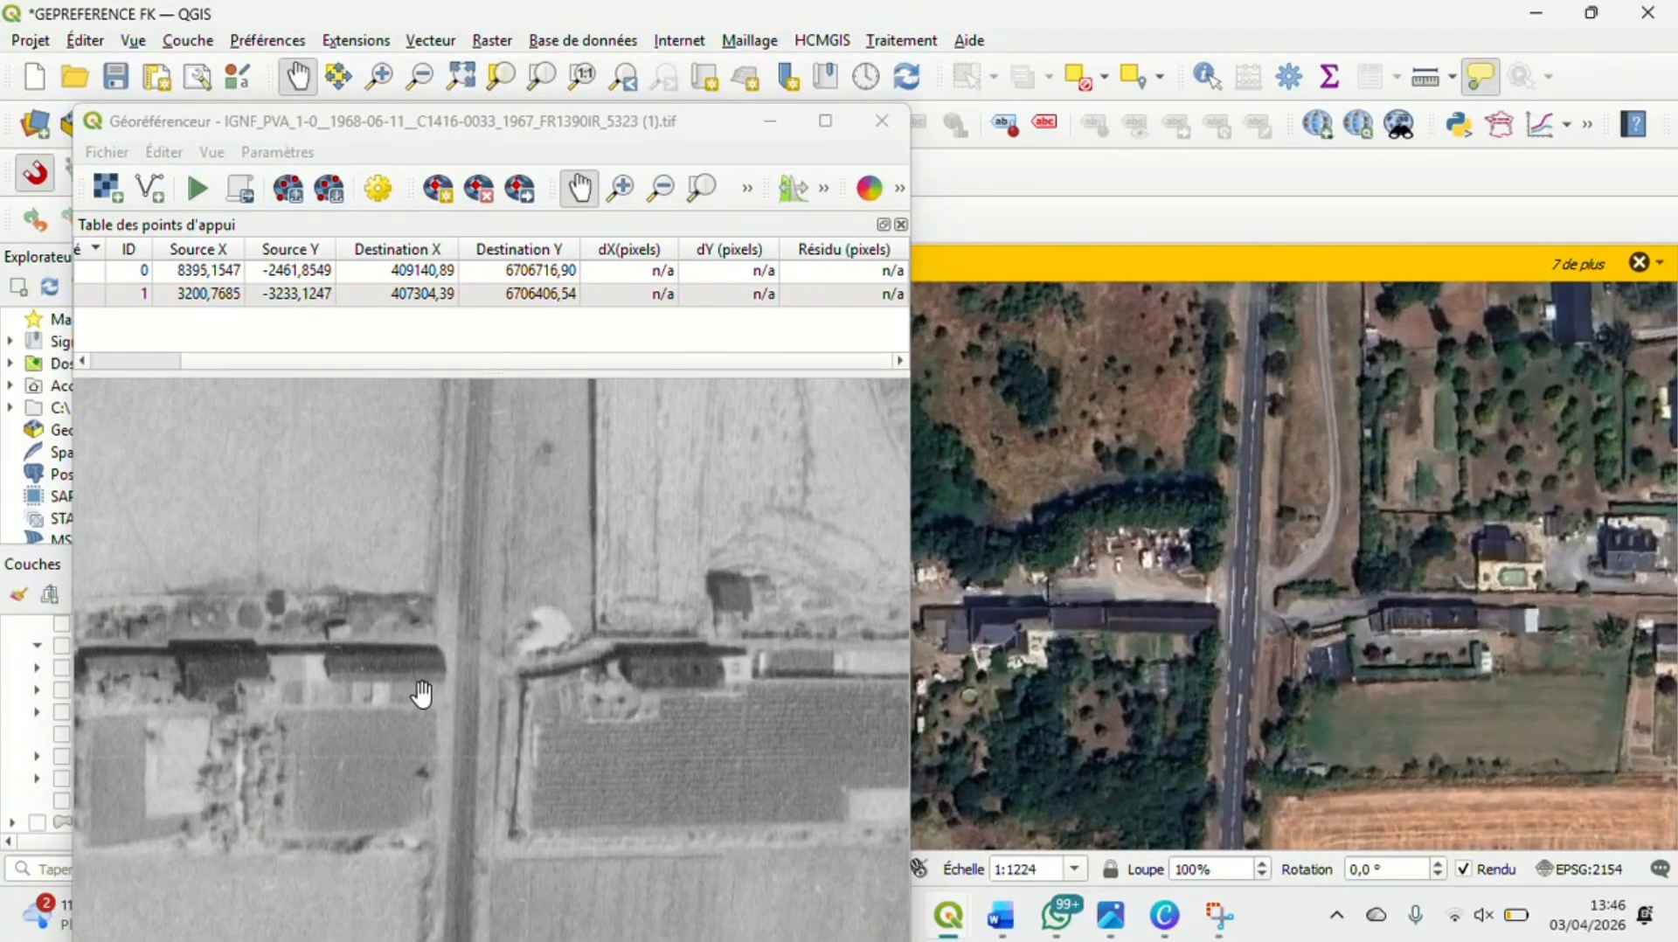
pyautogui.scroll(-2, 422, 695)
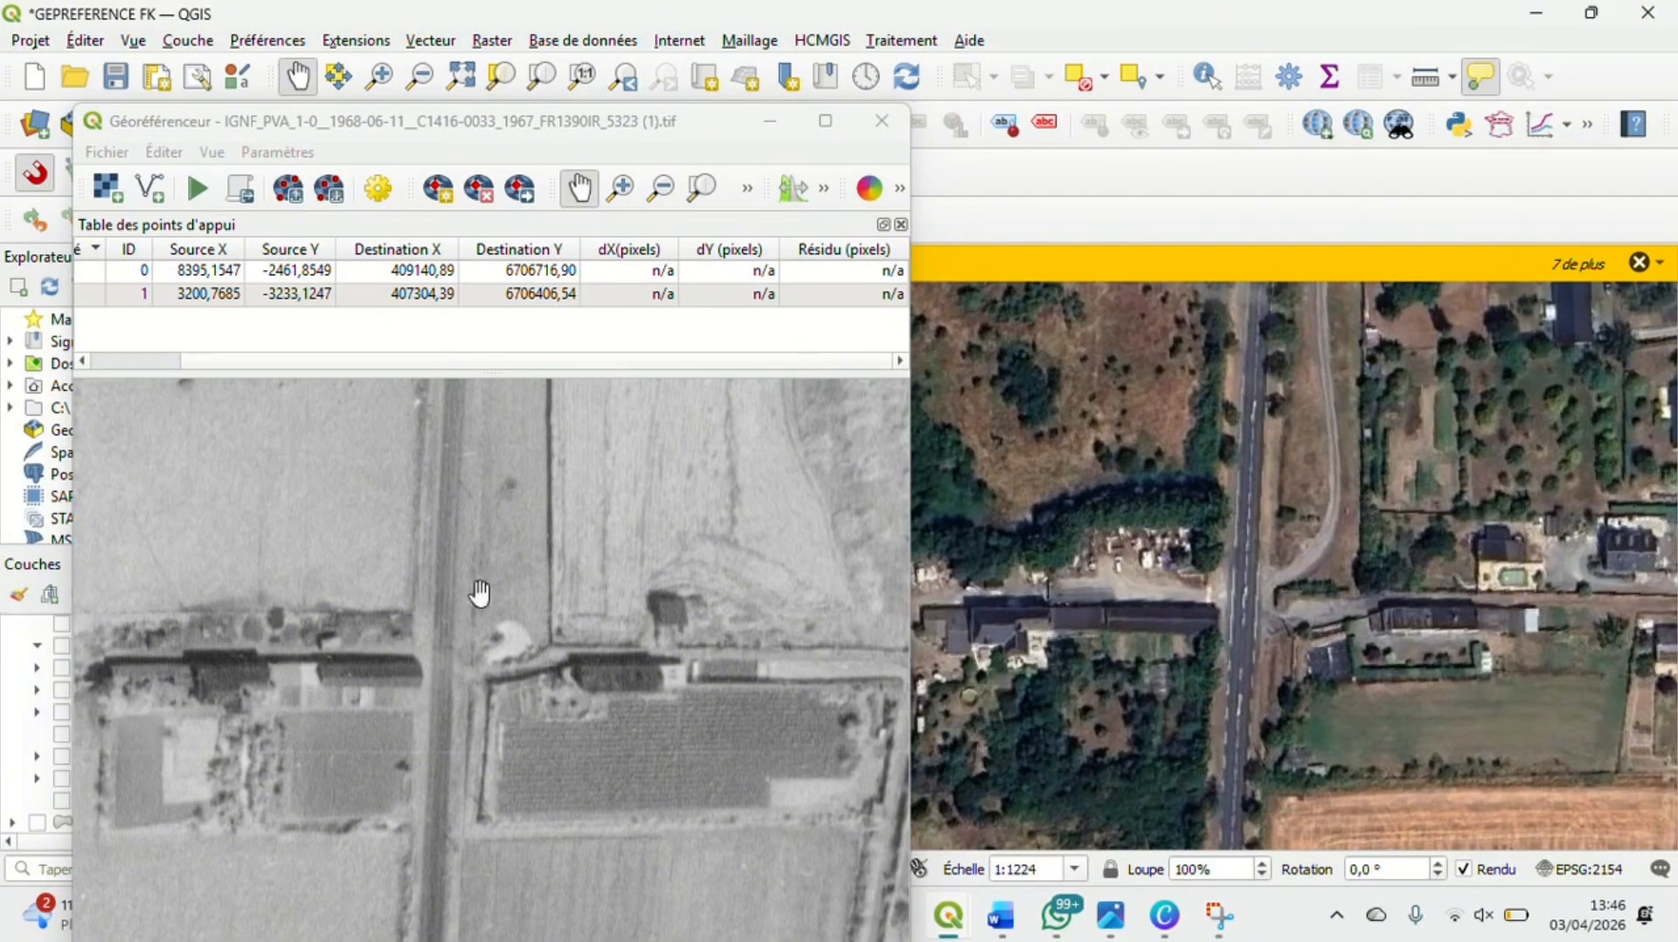
pyautogui.click(437, 189)
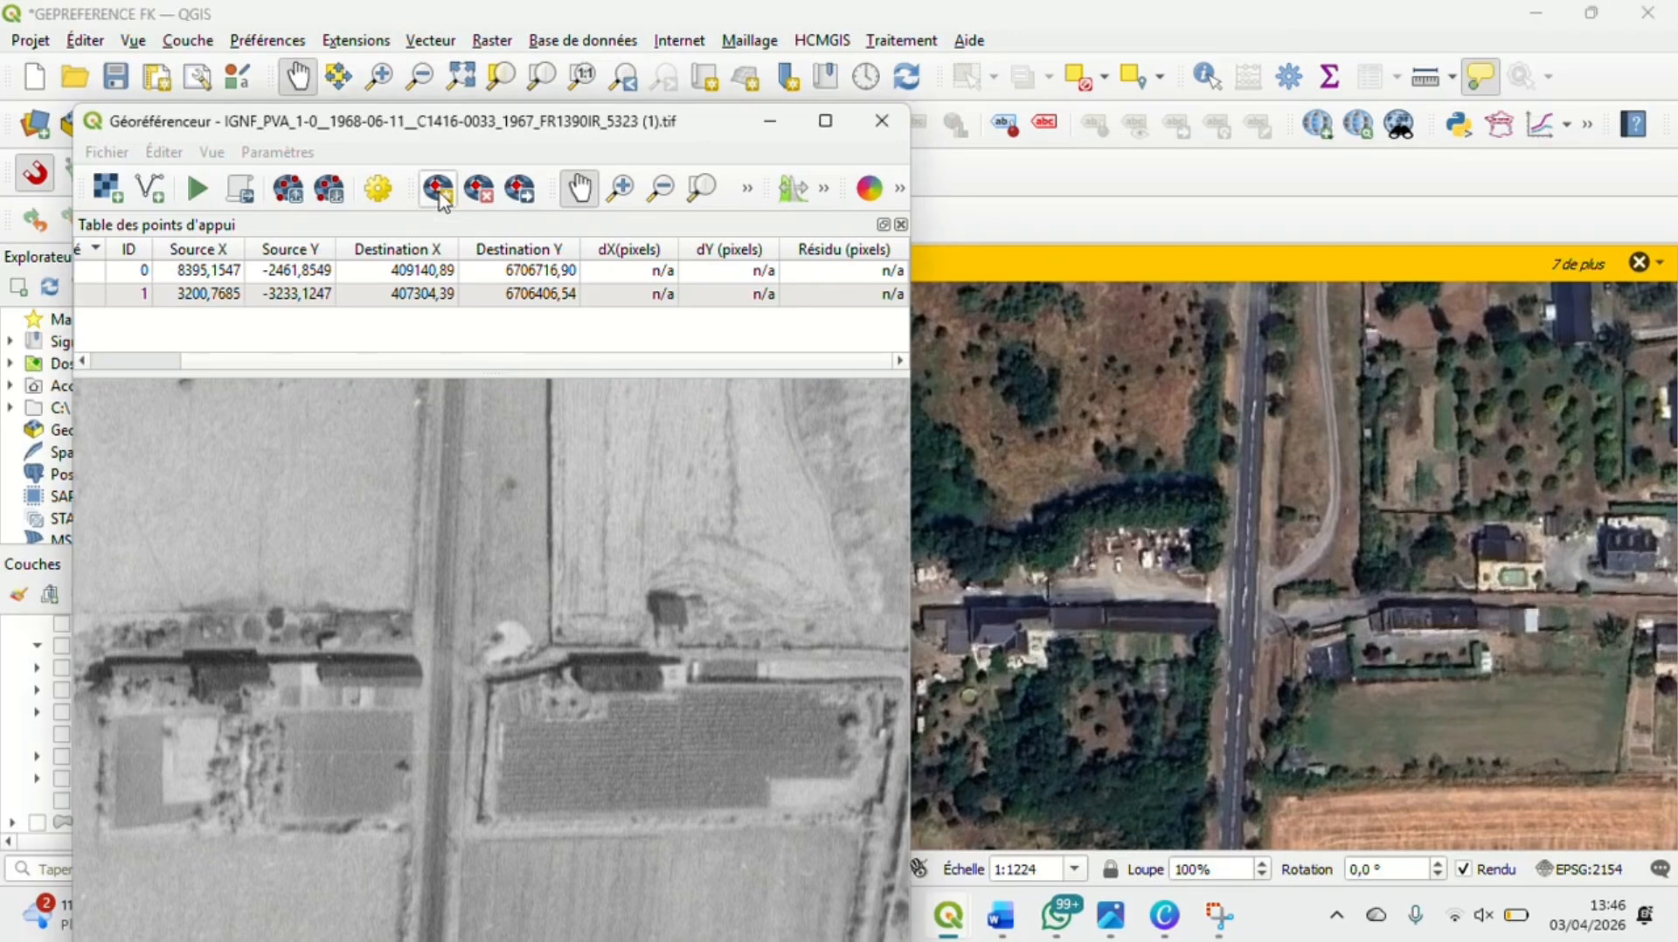
pyautogui.scroll(1, 415, 700)
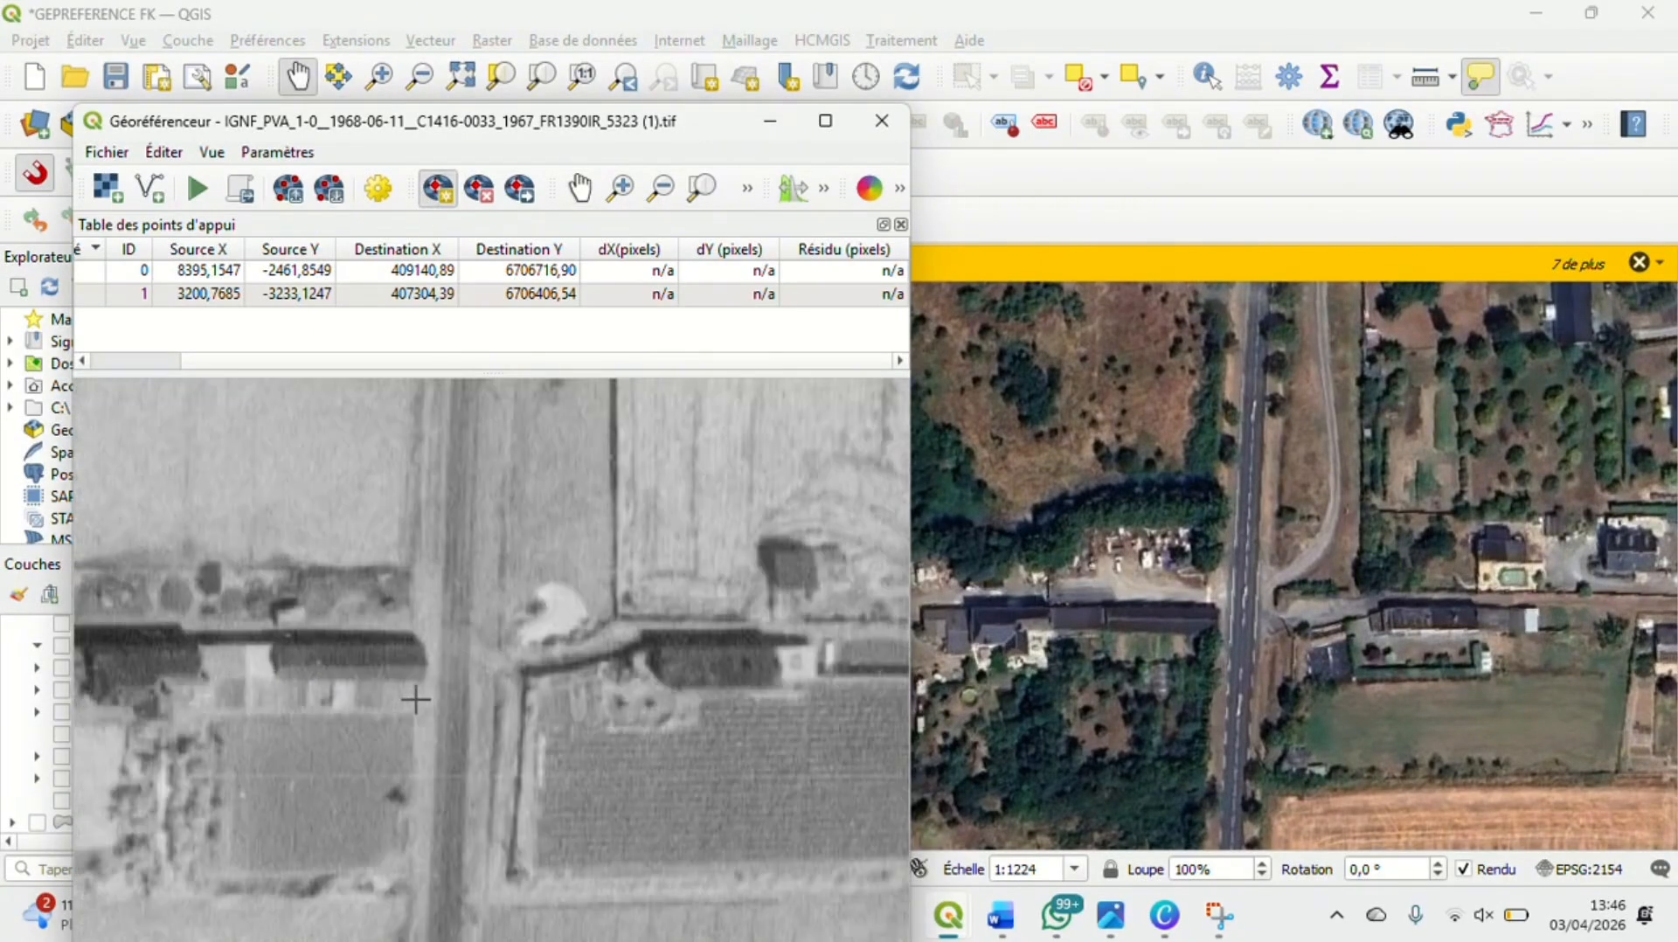
pyautogui.scroll(3, 415, 699)
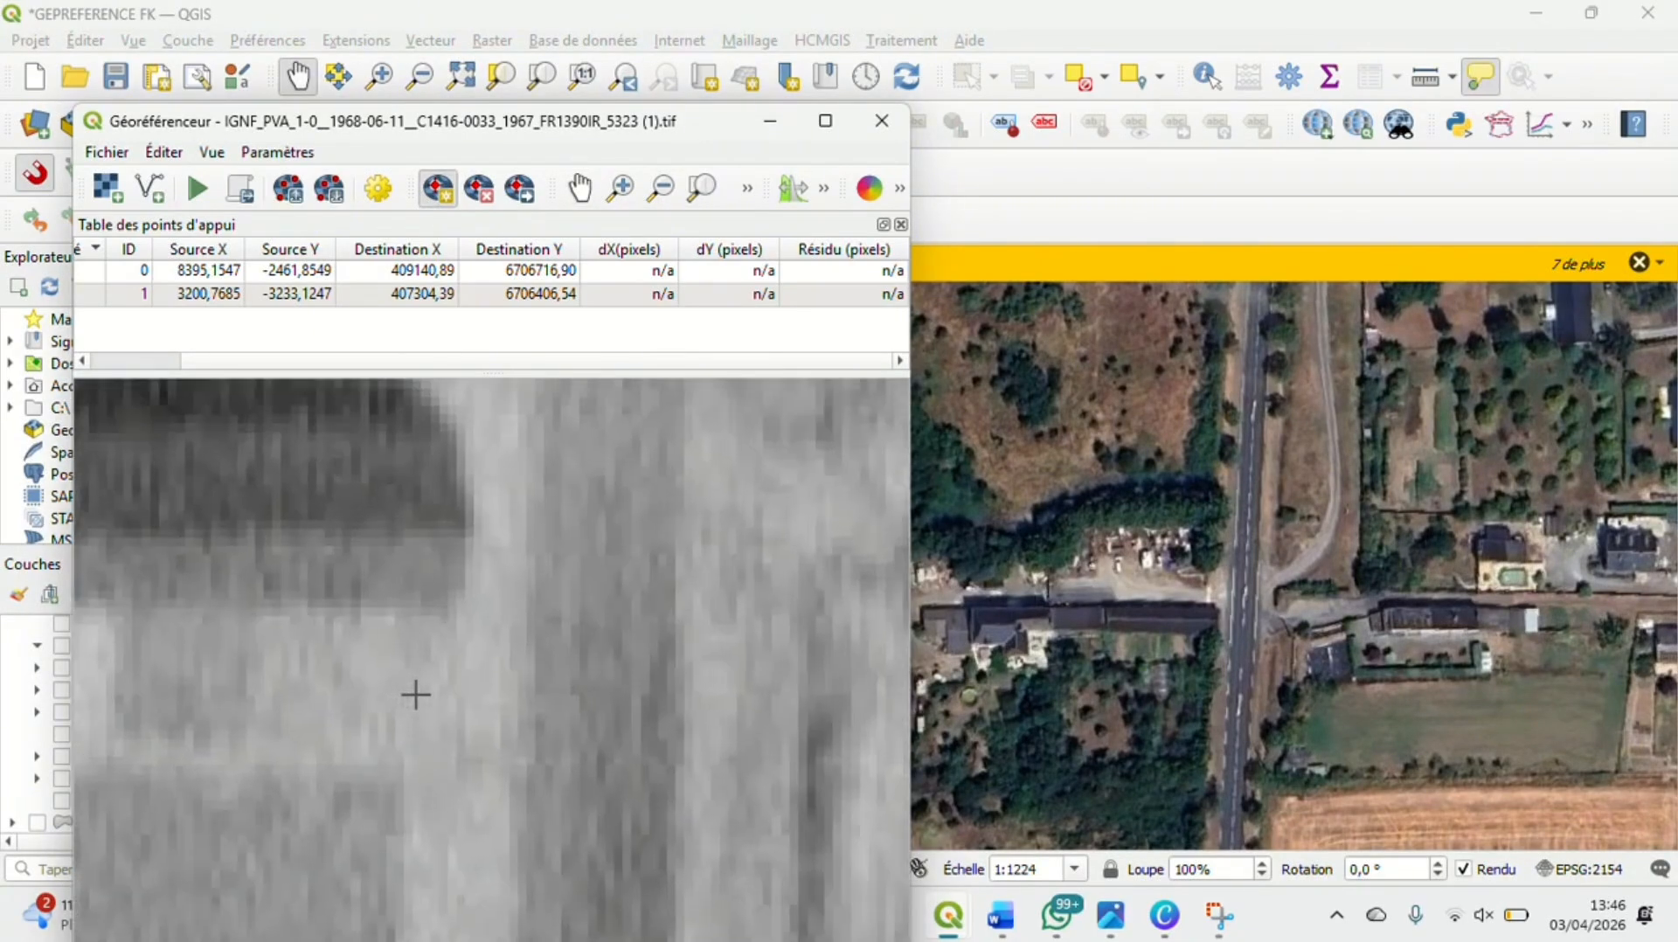
pyautogui.click(440, 535)
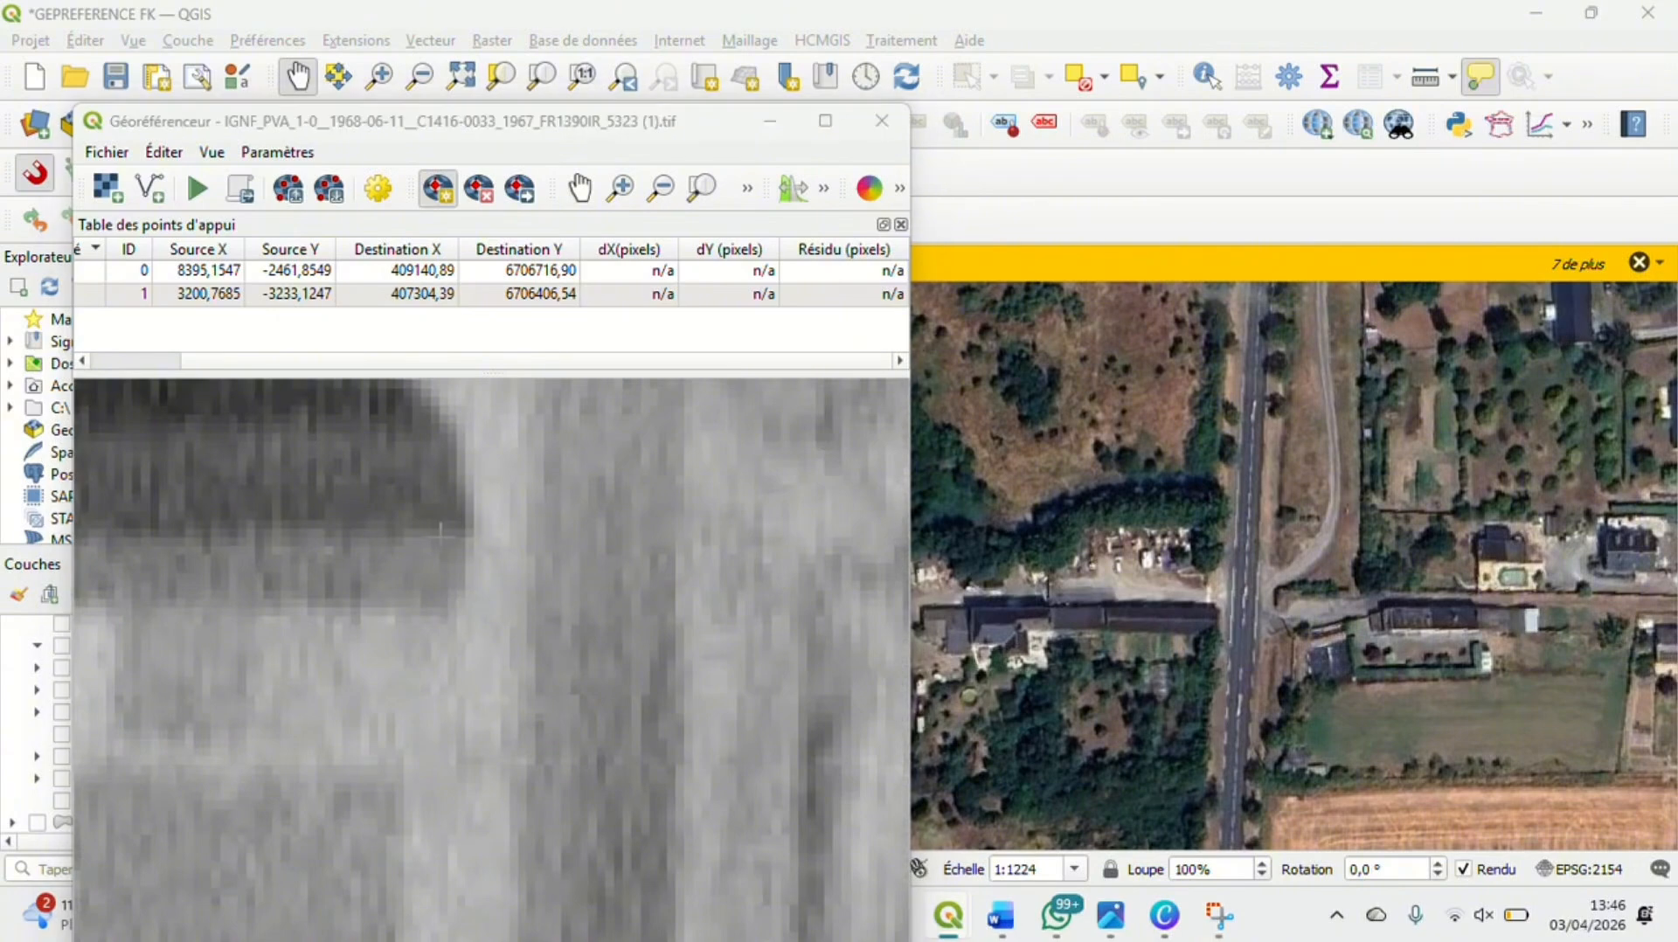
# Match the control point to the same building's east end on the satellite map, at about X 408950.84, Y 6704716.06 in EPSG:2154
pyautogui.click(1375, 706)
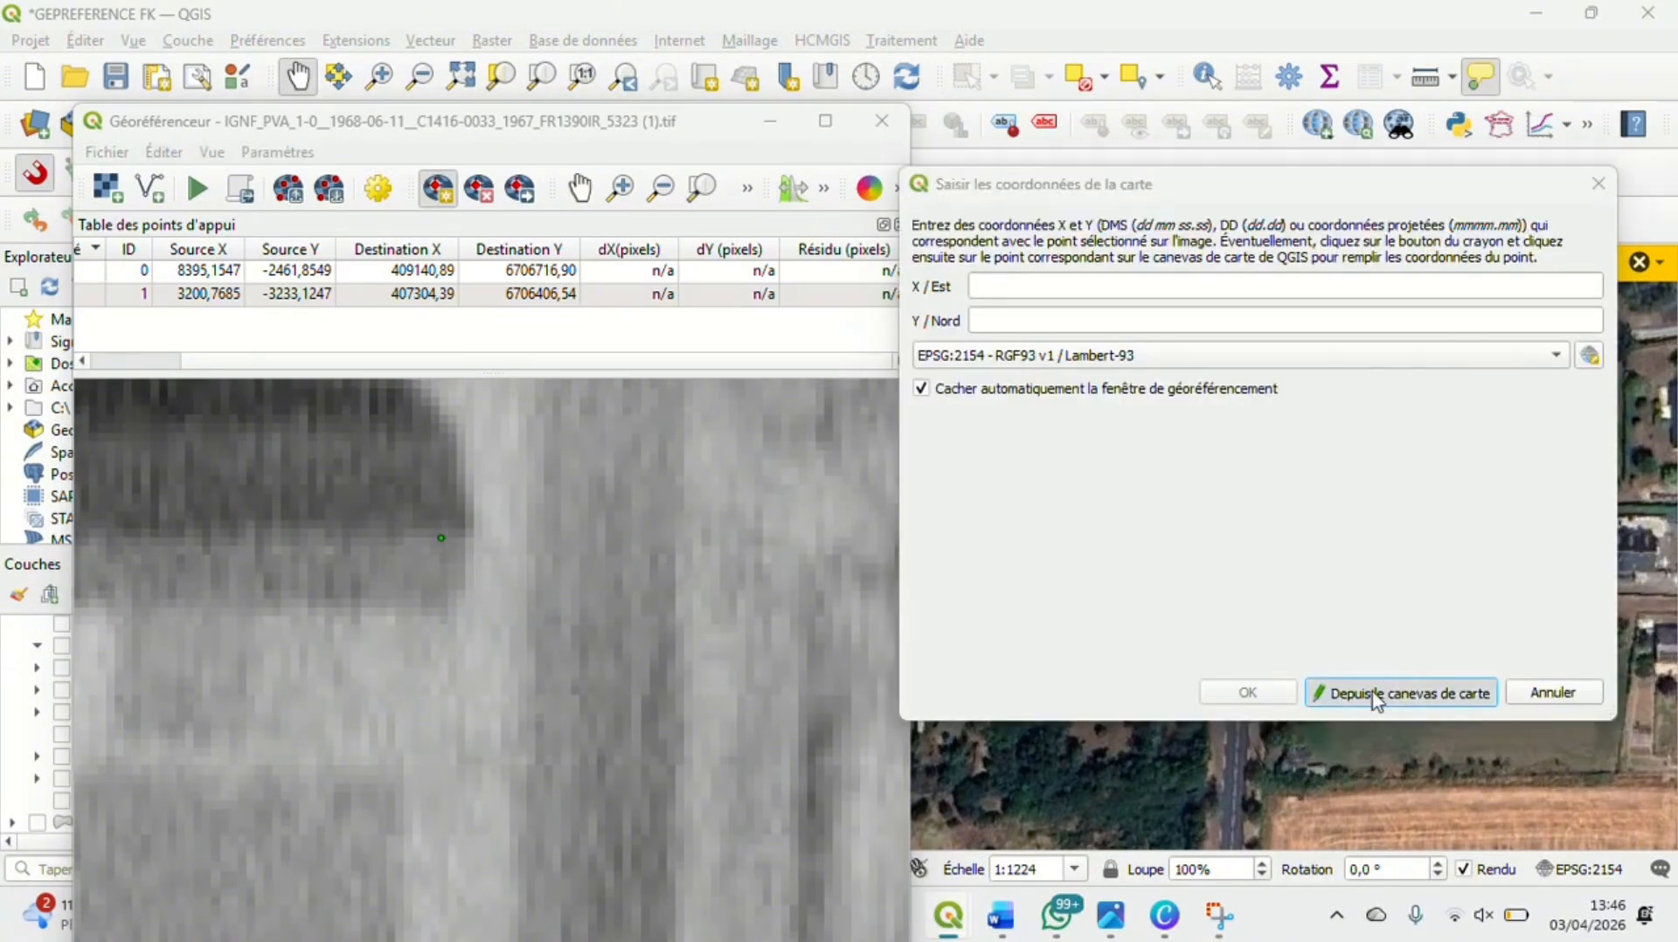
pyautogui.scroll(5, 1237, 620)
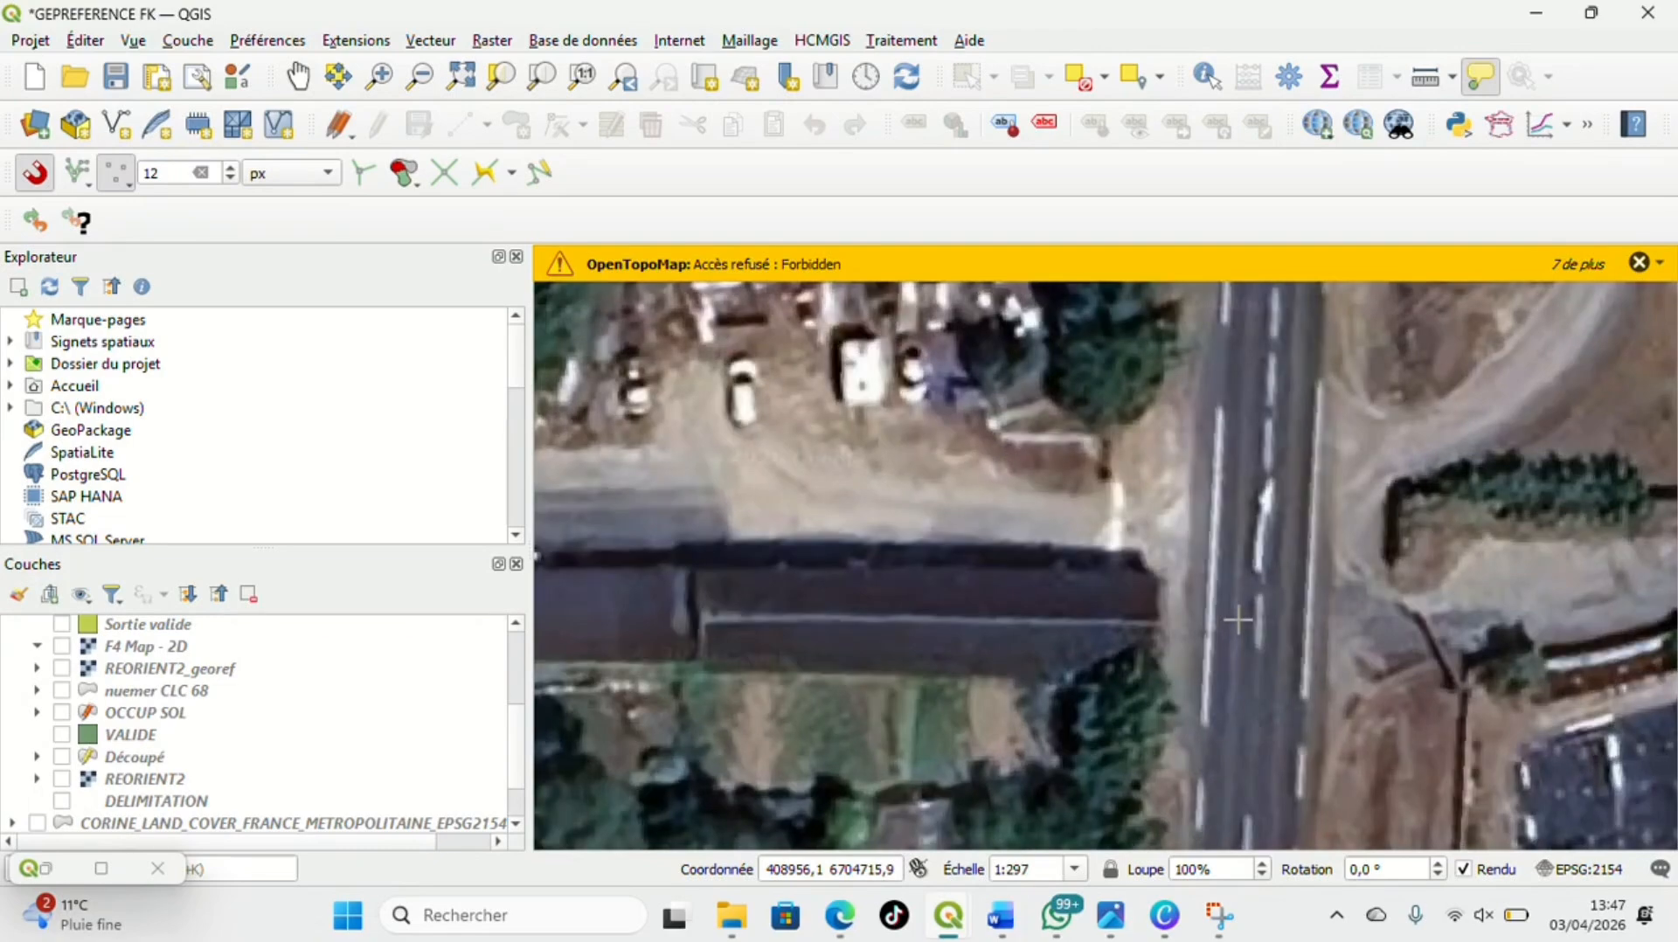
pyautogui.scroll(1, 1237, 620)
pyautogui.scroll(1, 1119, 627)
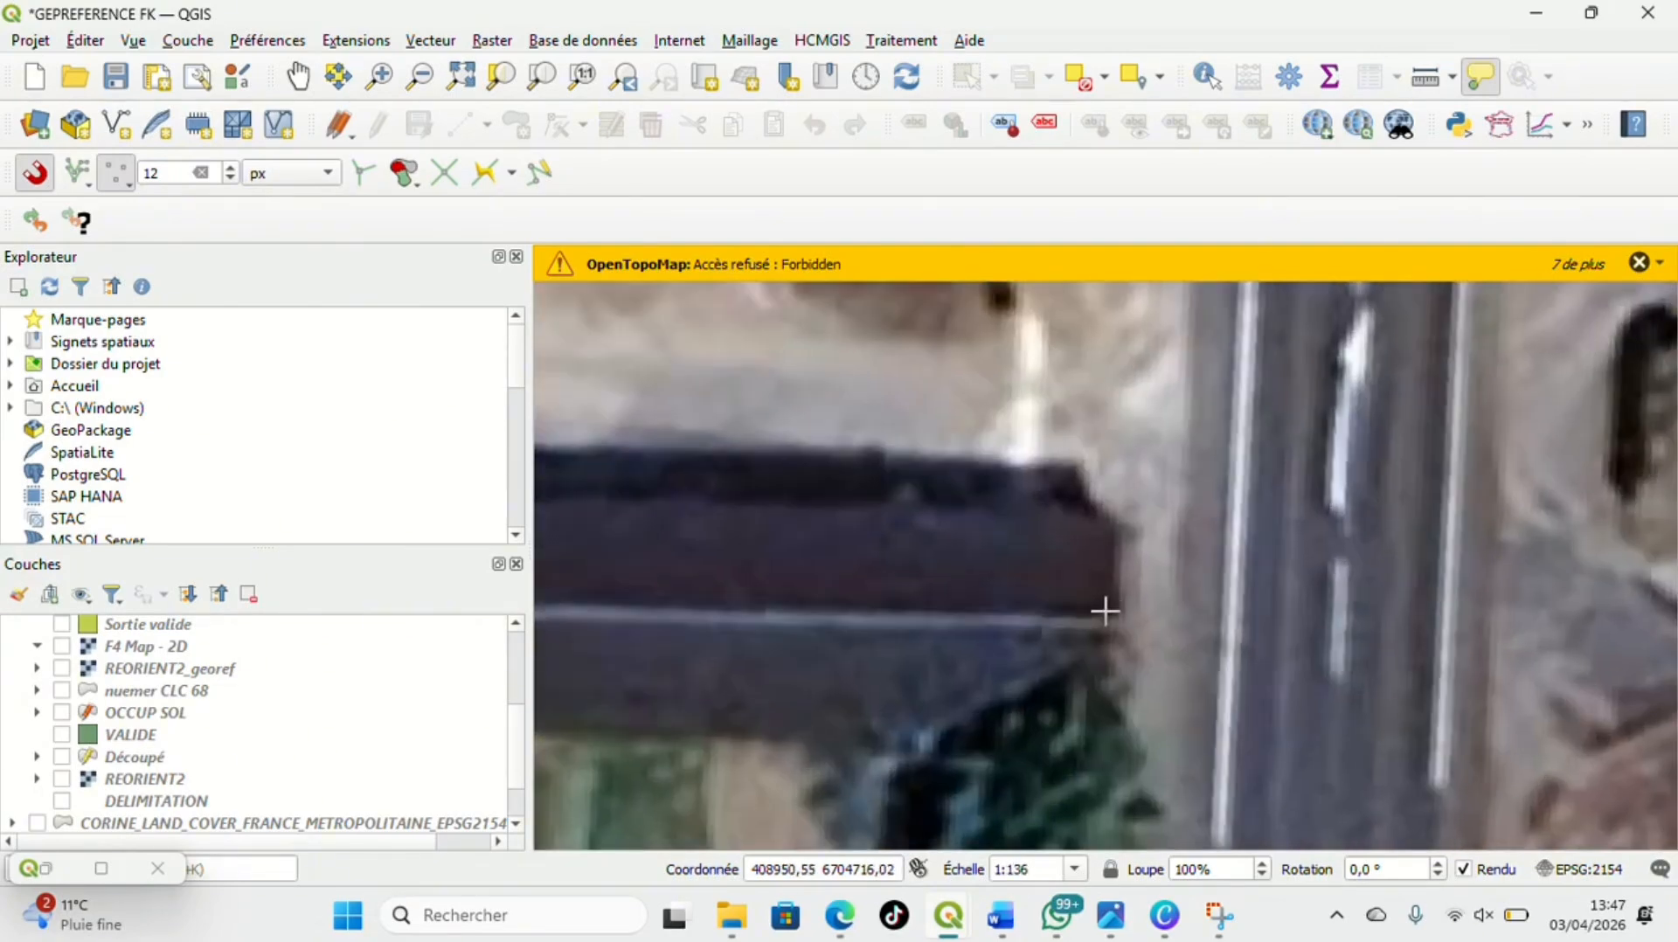
pyautogui.click(1114, 609)
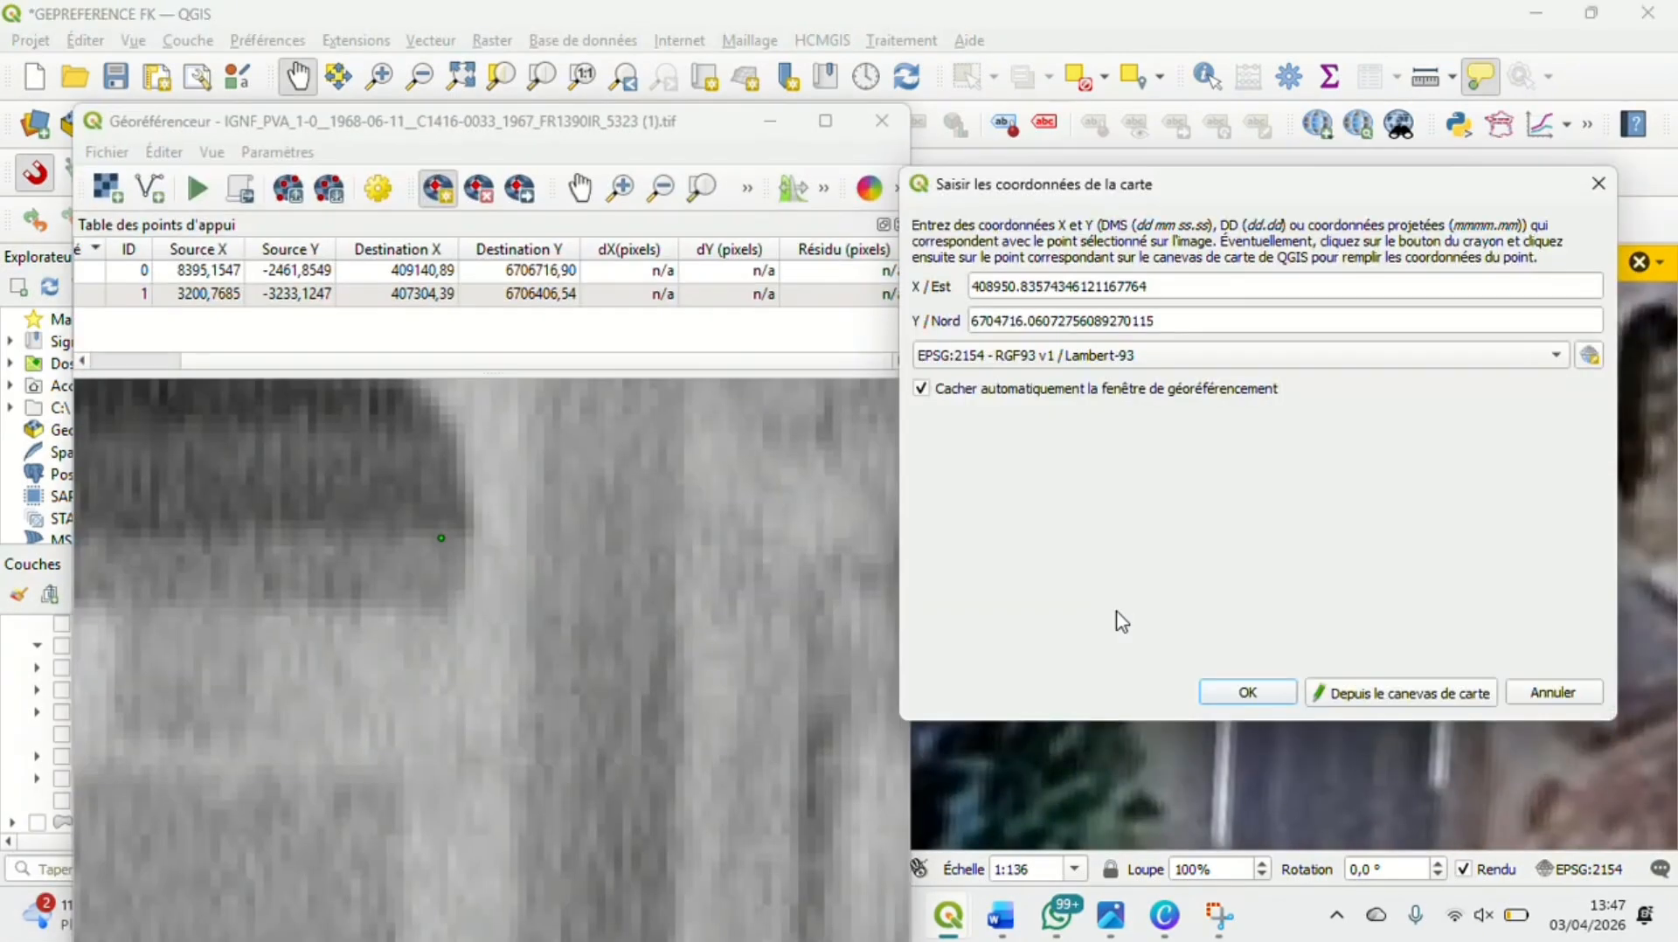
pyautogui.click(1267, 695)
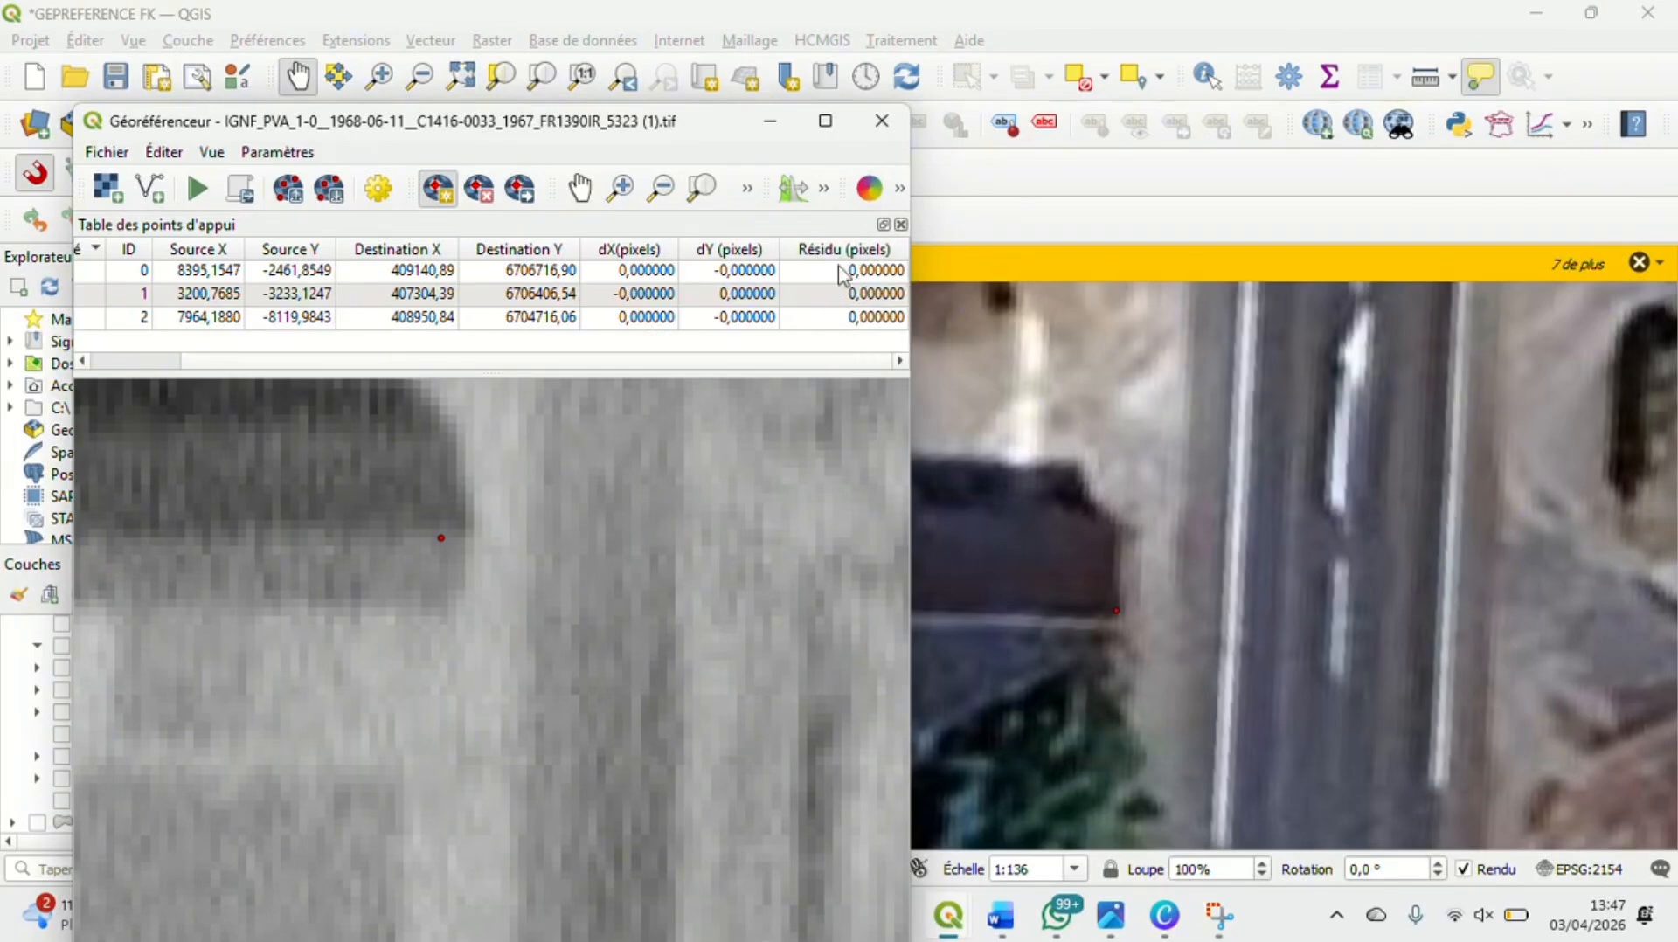
# Review how the control points are distributed across the whole aerial photo
pyautogui.scroll(-5, 701, 487)
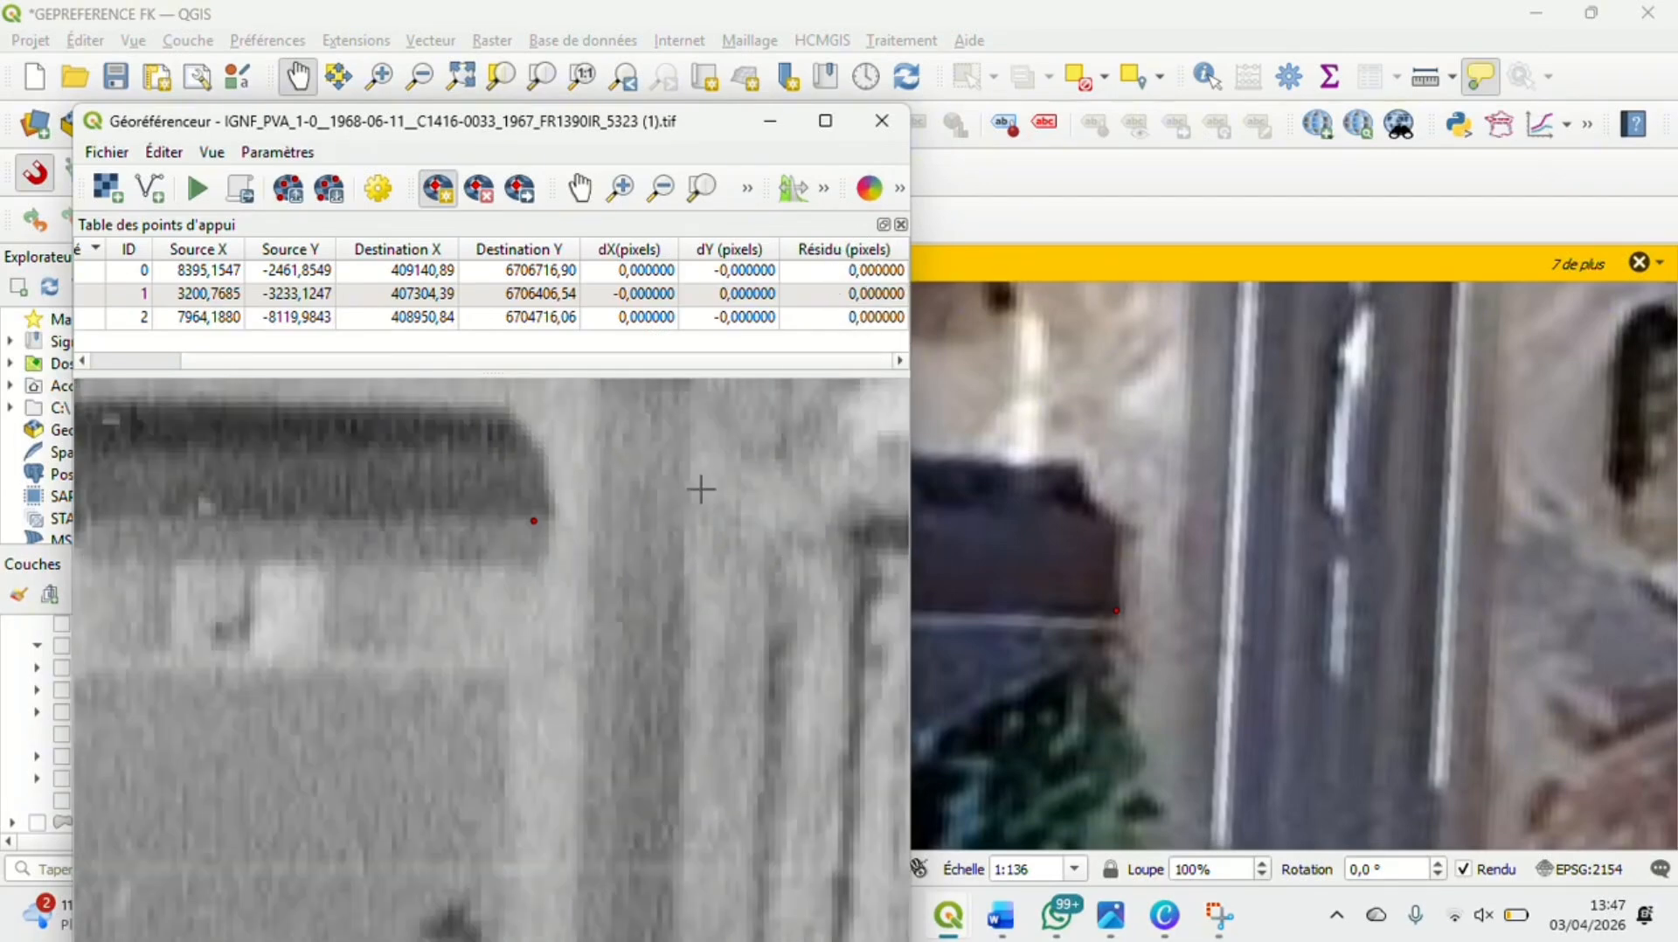
pyautogui.scroll(-5, 701, 488)
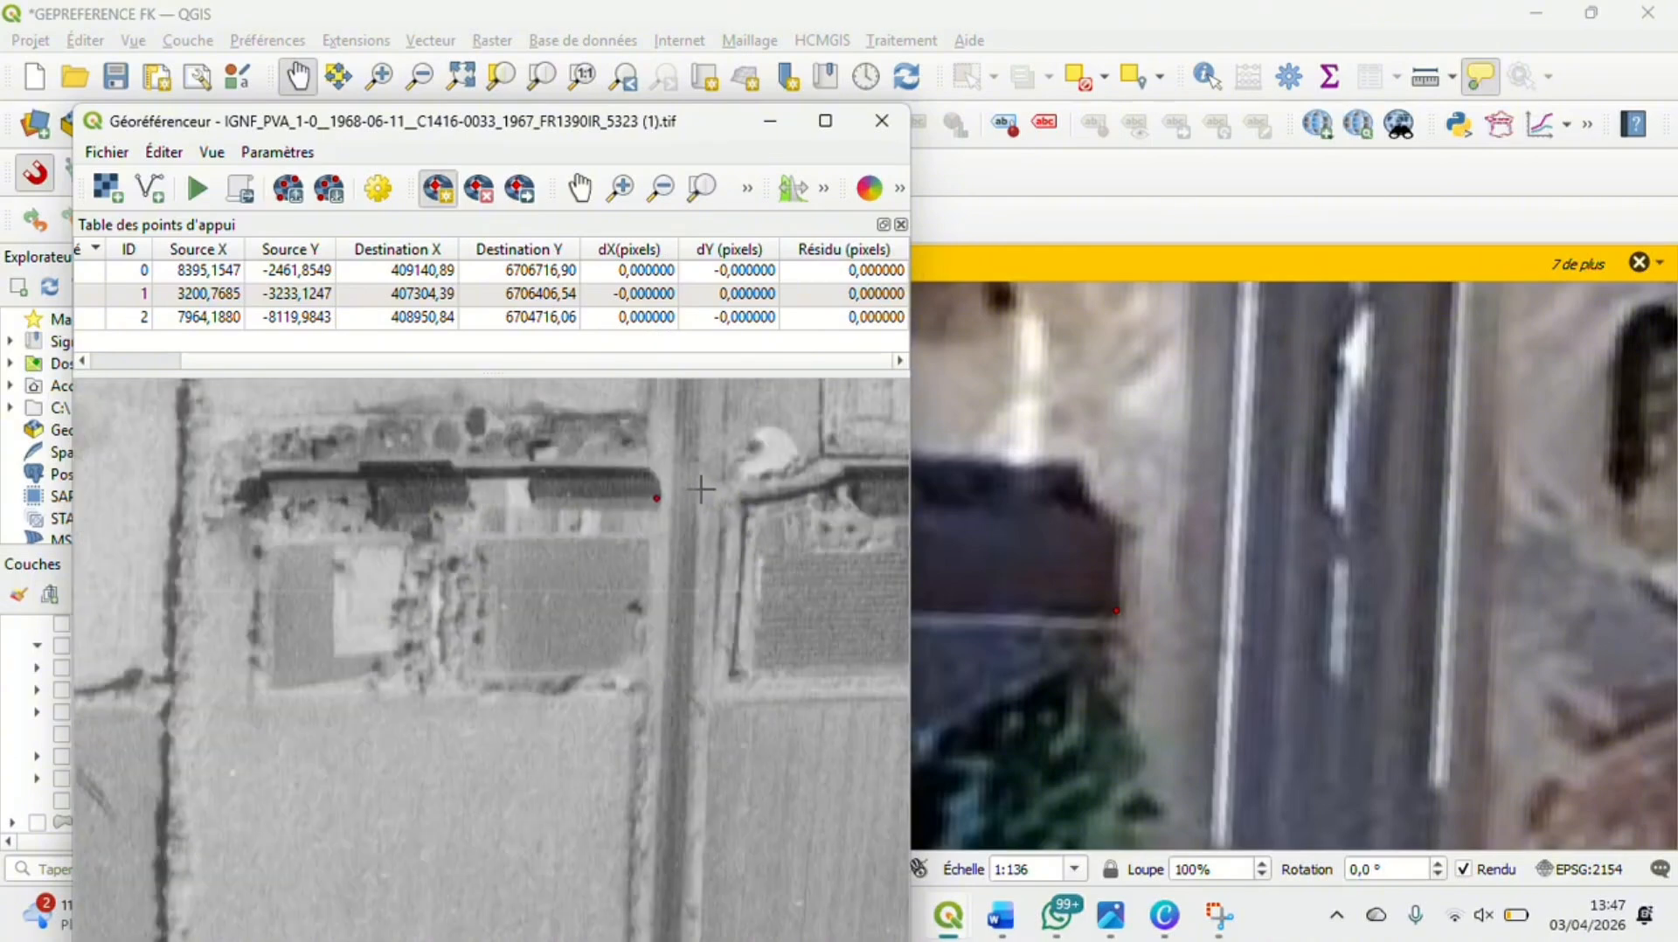
pyautogui.scroll(-2, 701, 488)
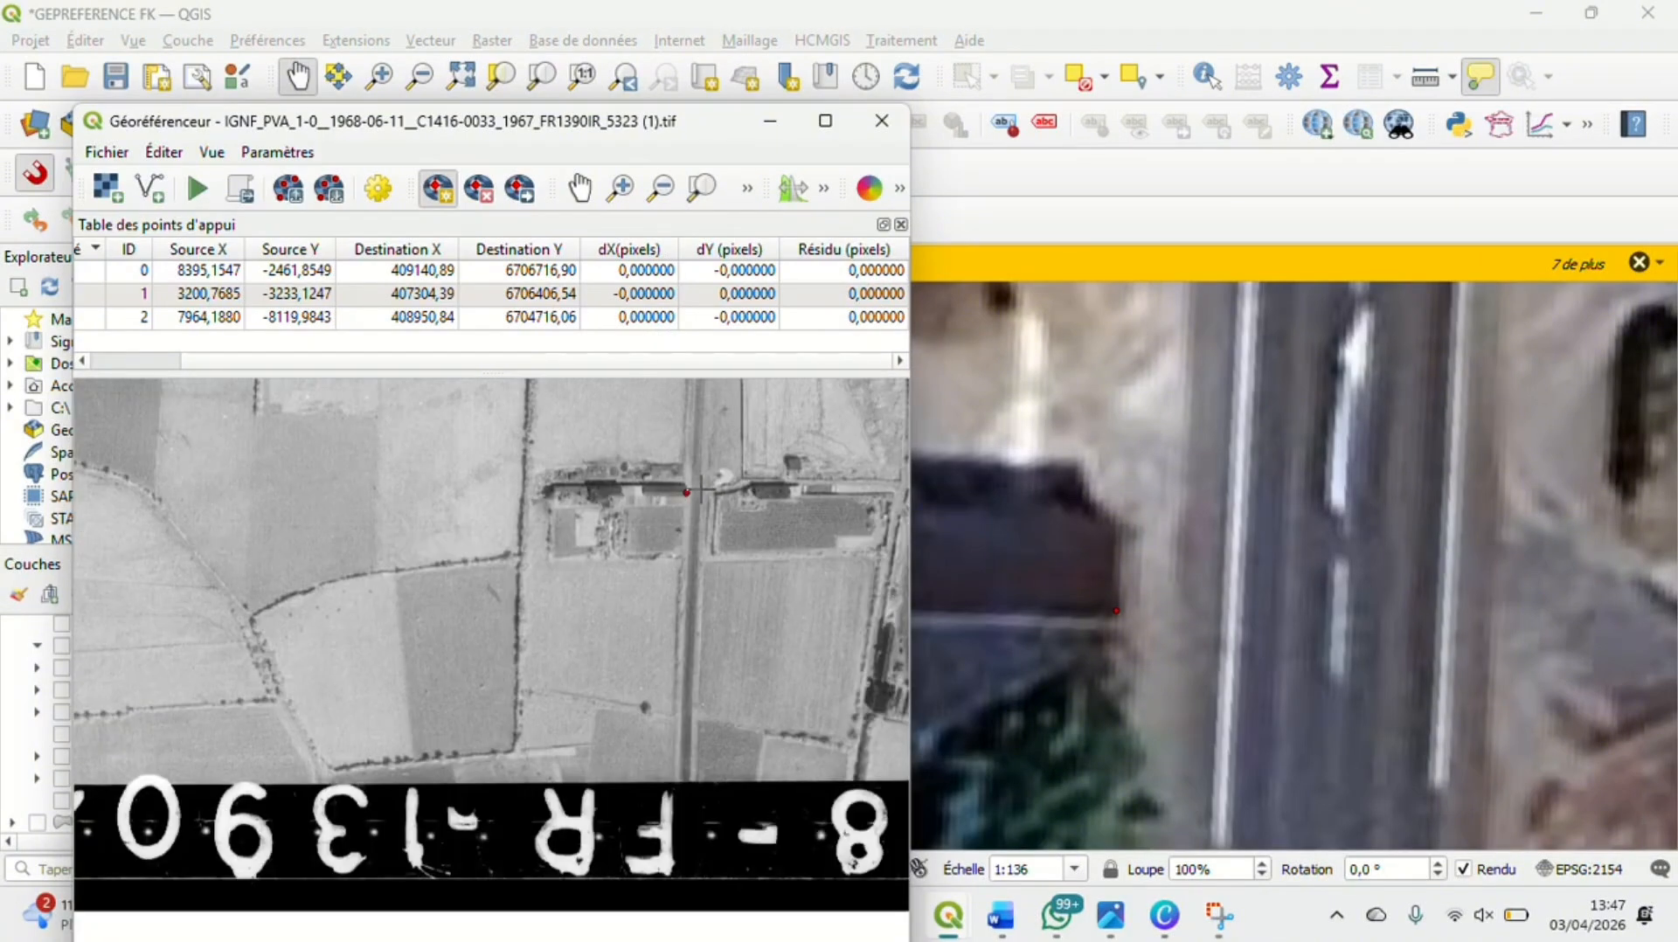
pyautogui.scroll(-6, 701, 487)
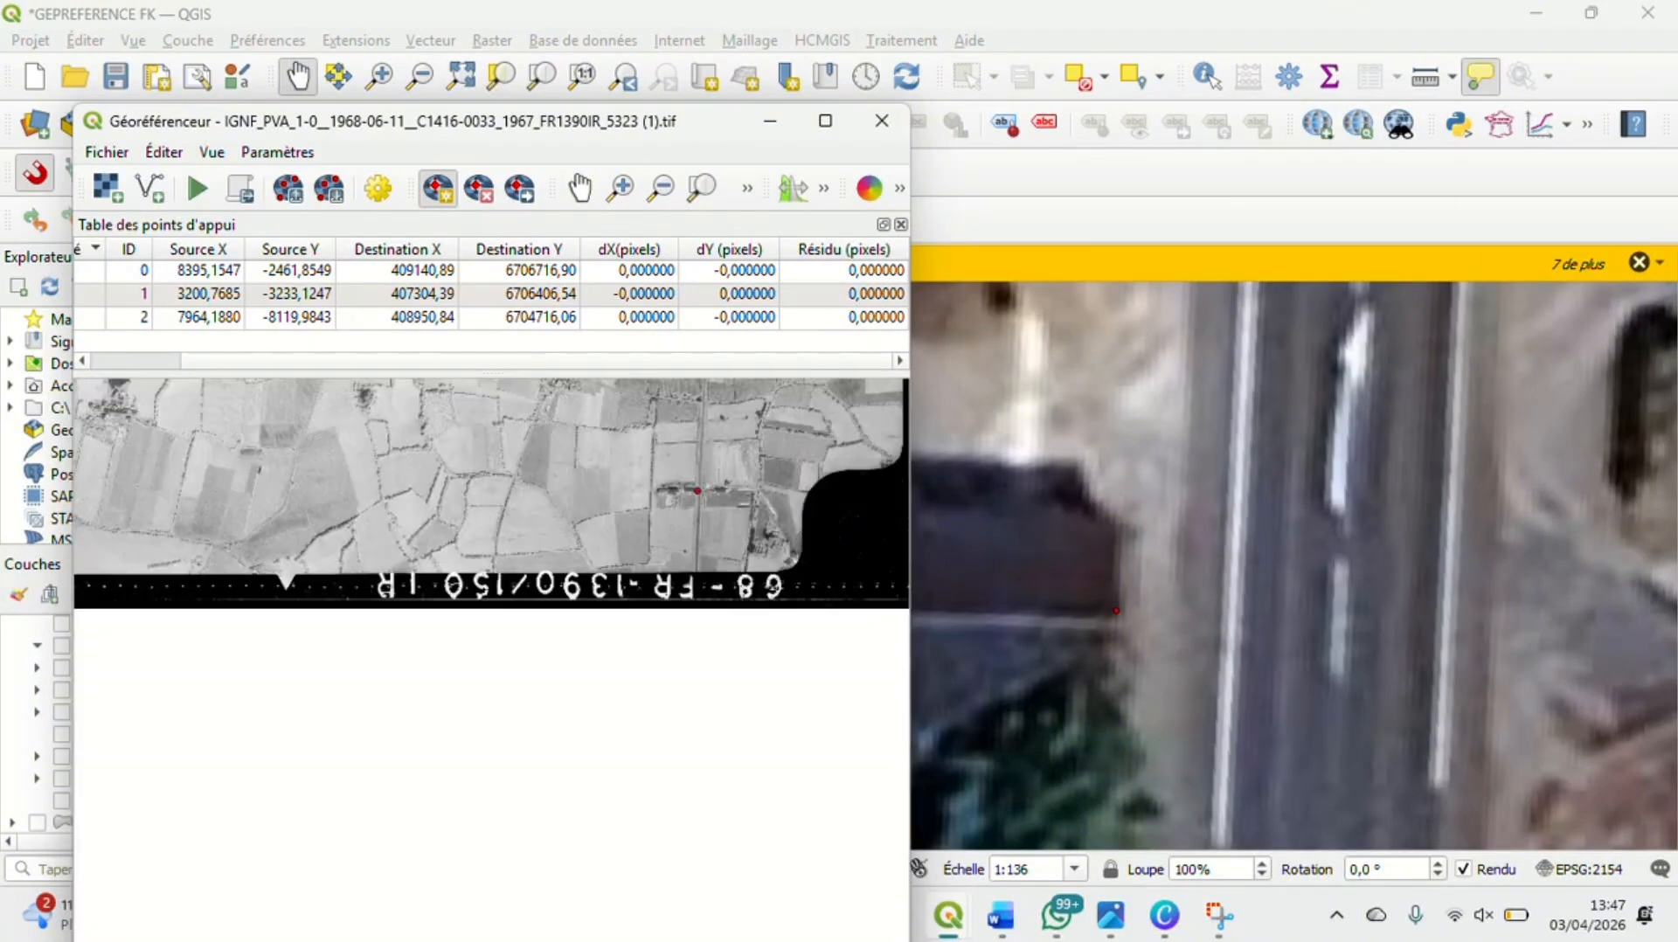
pyautogui.scroll(-1, 421, 523)
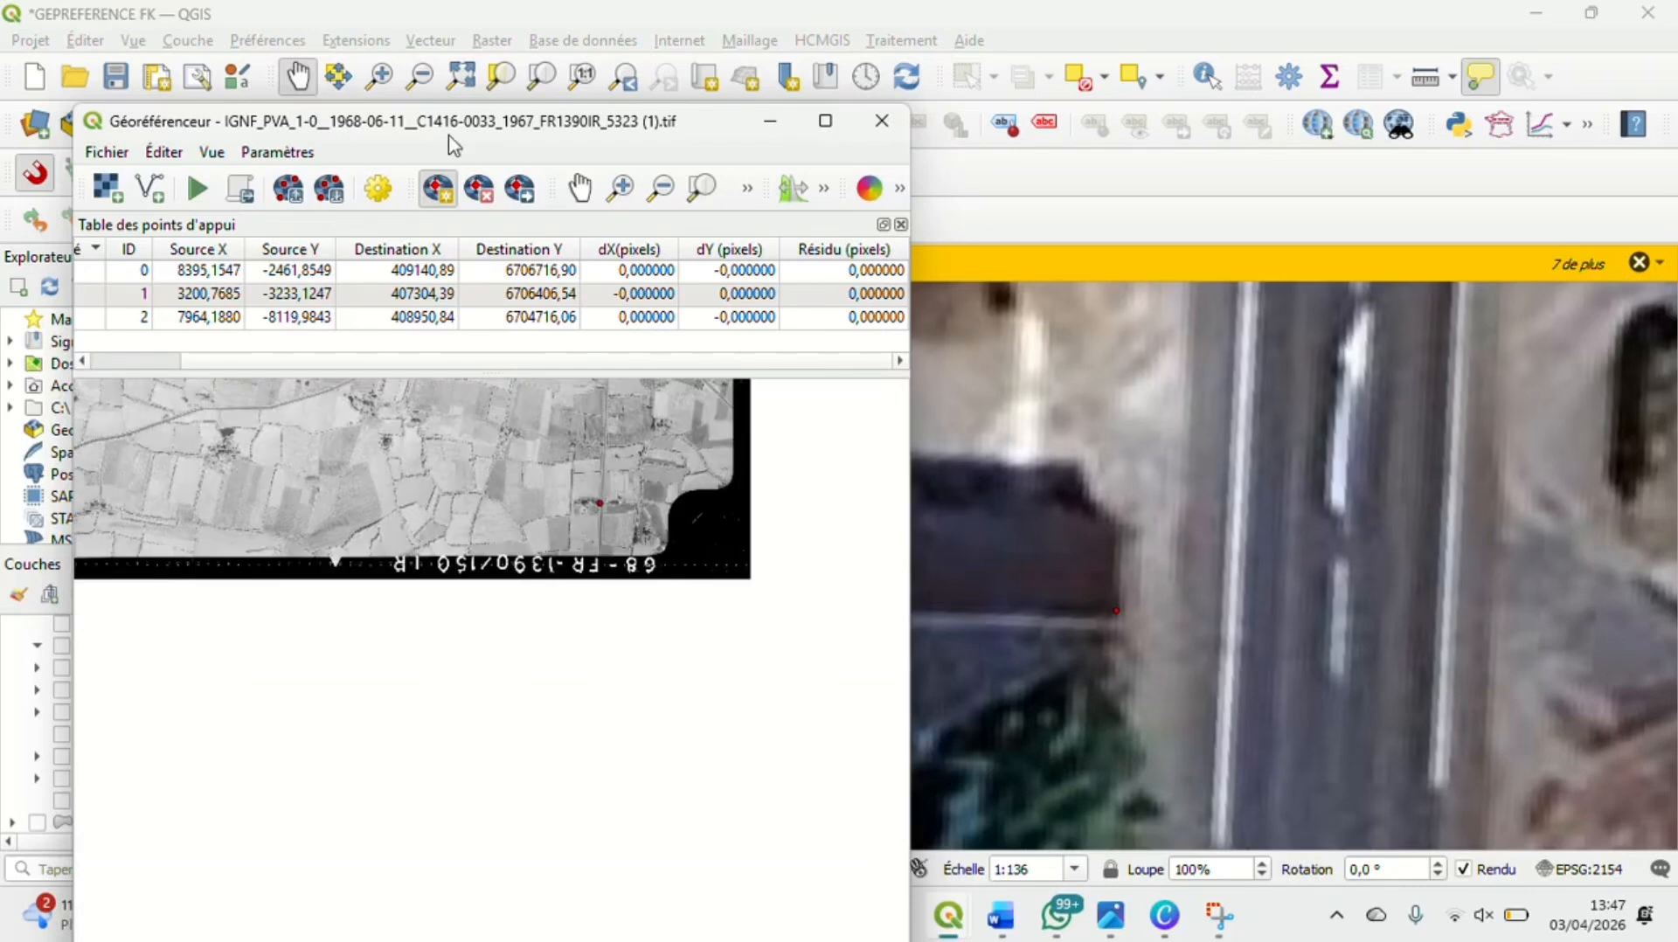
pyautogui.click(579, 188)
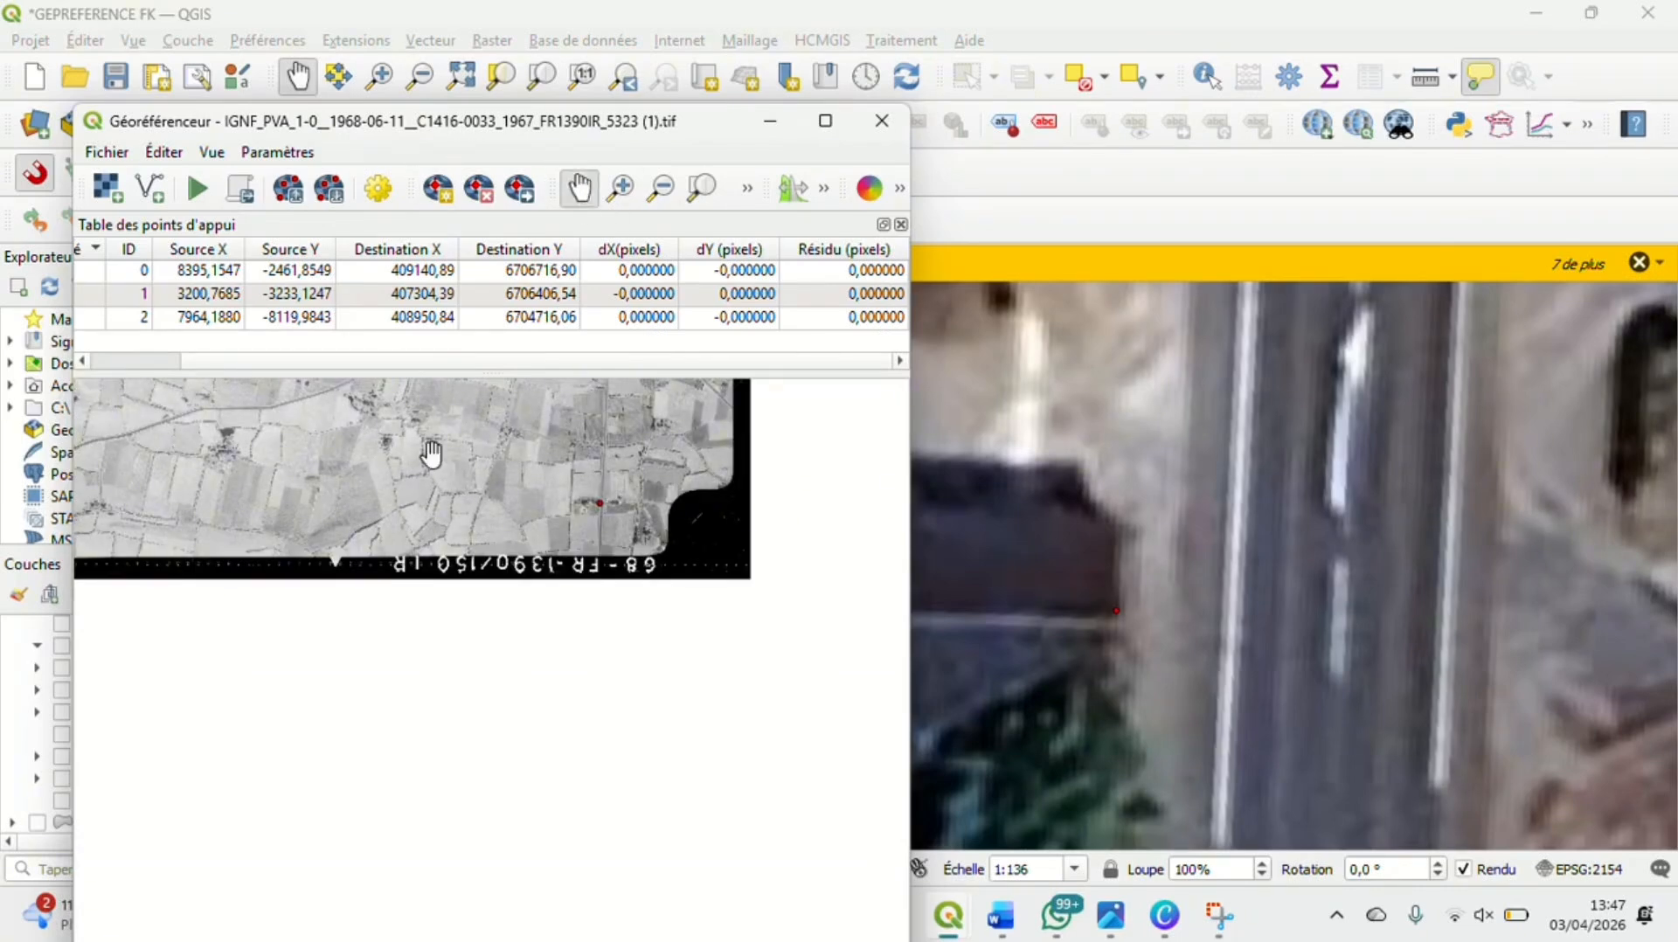
pyautogui.moveTo(430, 450); pyautogui.dragTo(581, 647)
pyautogui.scroll(-2, 583, 609)
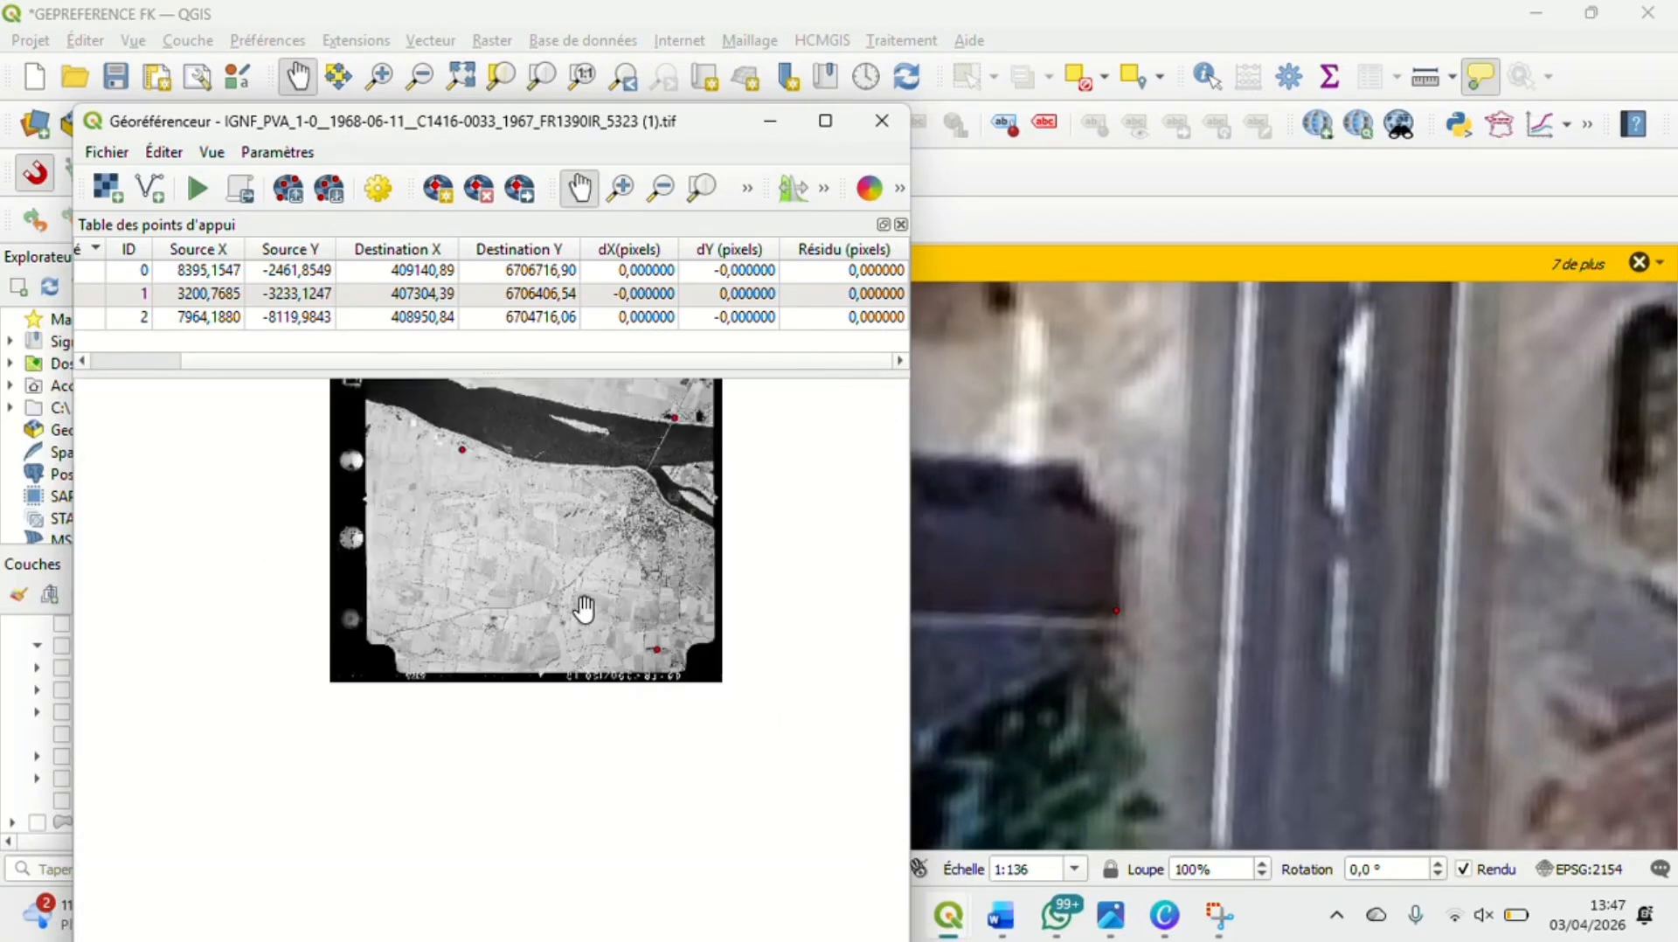
pyautogui.scroll(1, 455, 609)
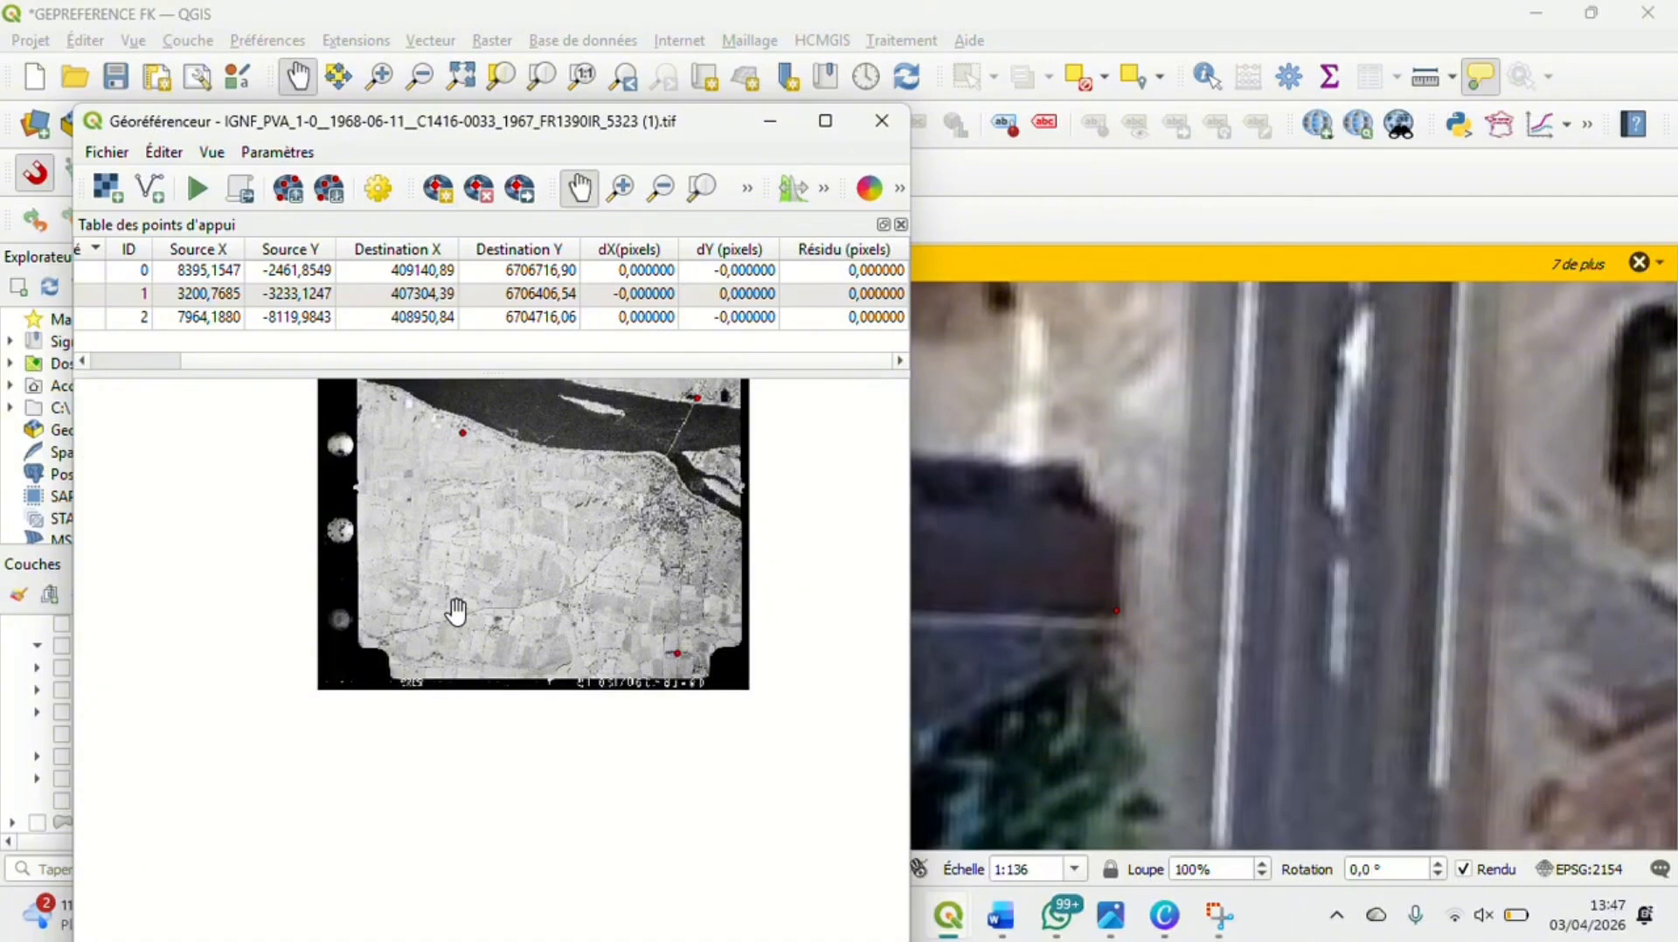
# Examine the fields, farmsteads and winding road in the southwest of the aerial photo for a fourth control point location
pyautogui.scroll(2, 455, 609)
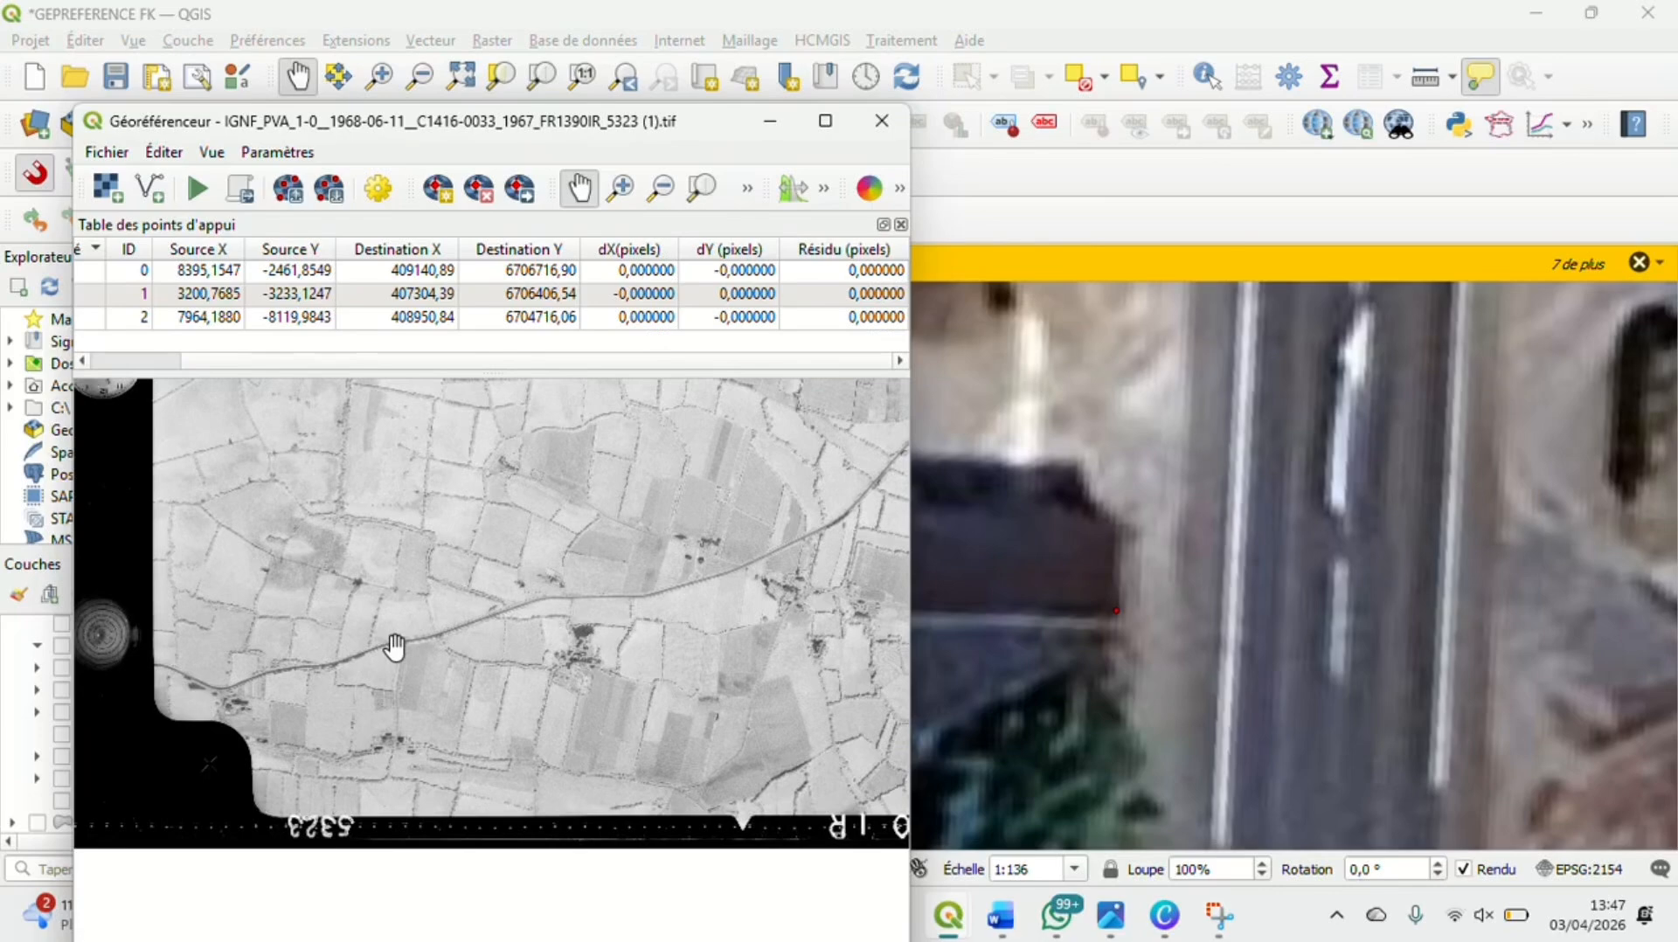
pyautogui.scroll(-3, 395, 647)
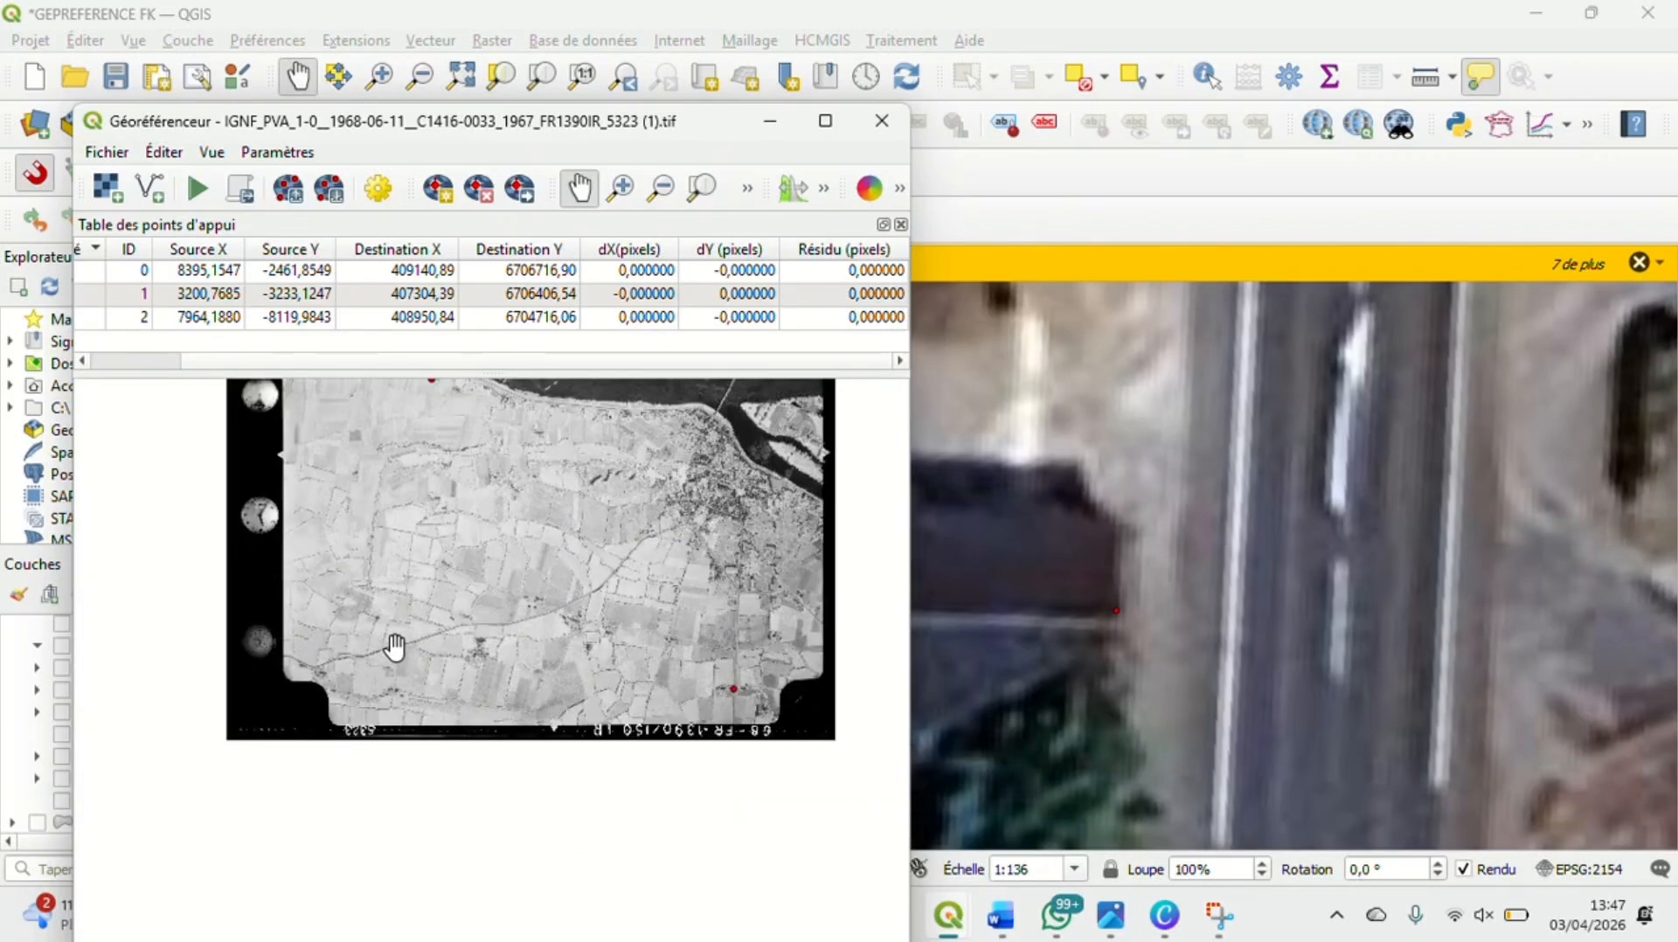
pyautogui.scroll(2, 403, 646)
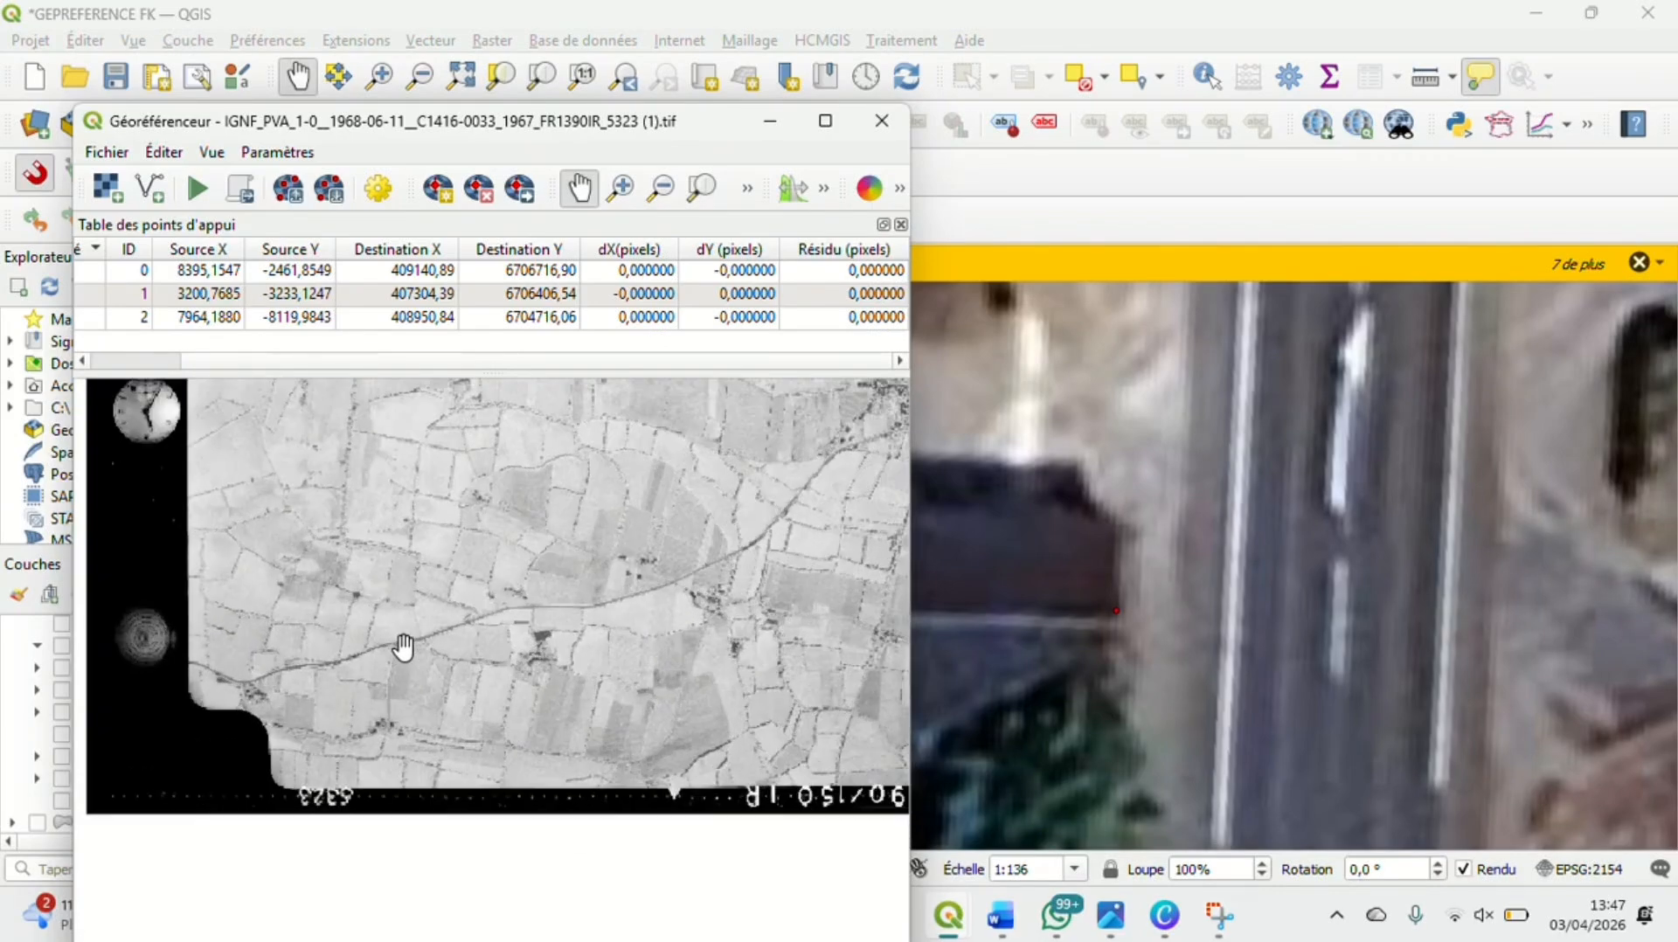
pyautogui.scroll(3, 403, 647)
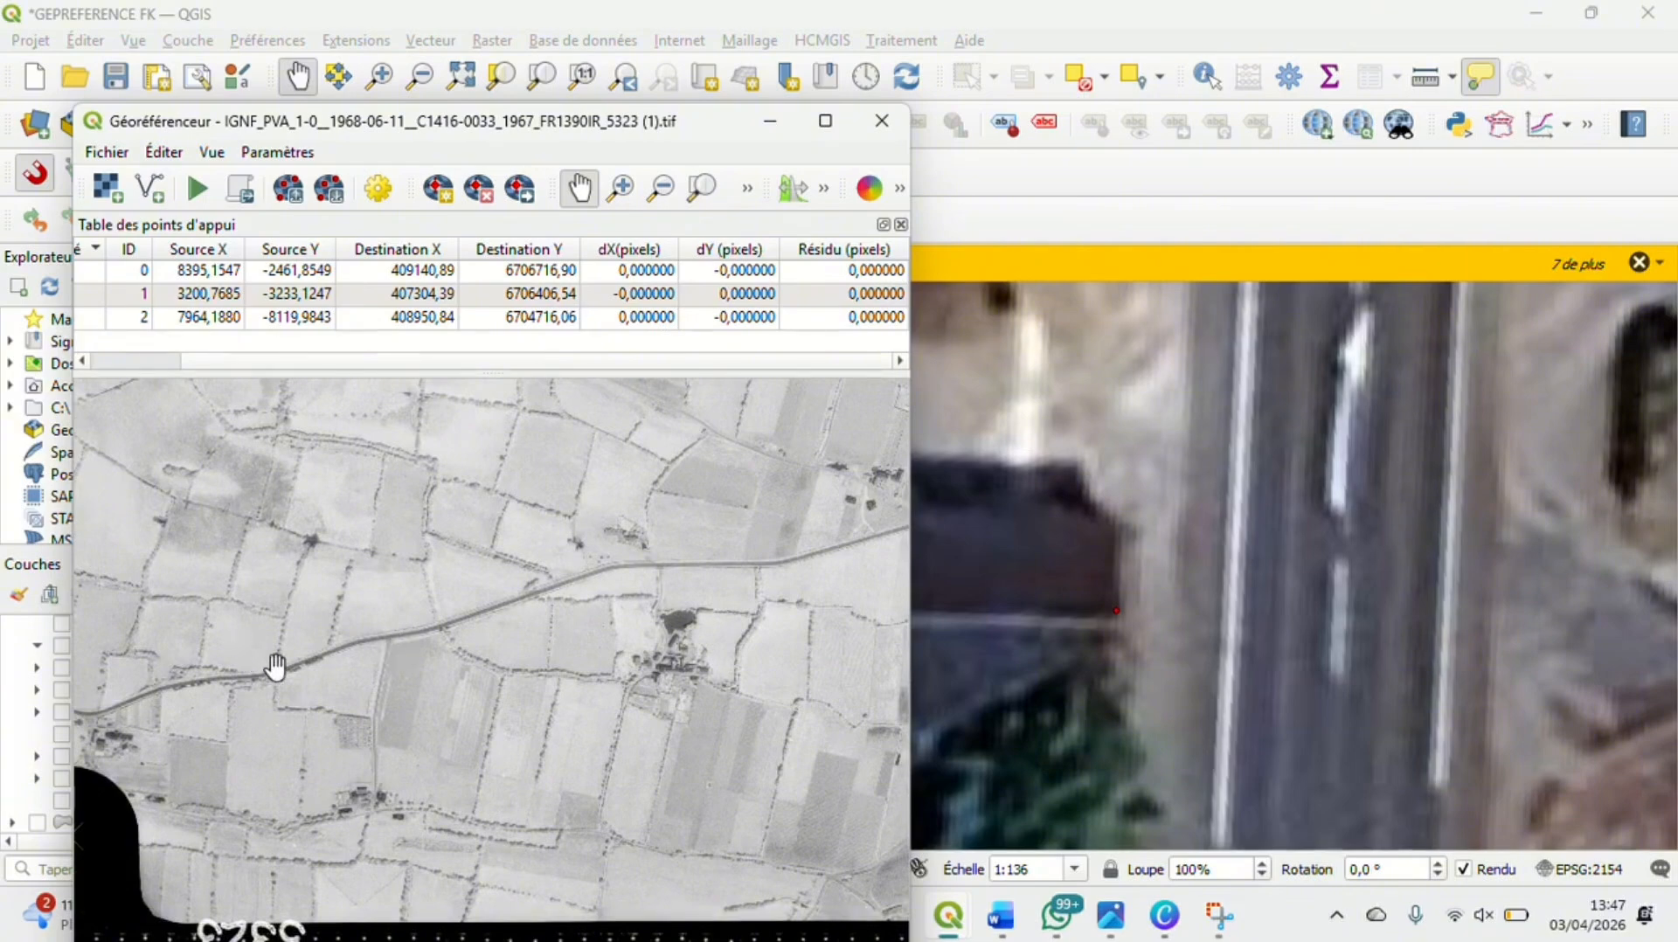
pyautogui.scroll(-1, 563, 667)
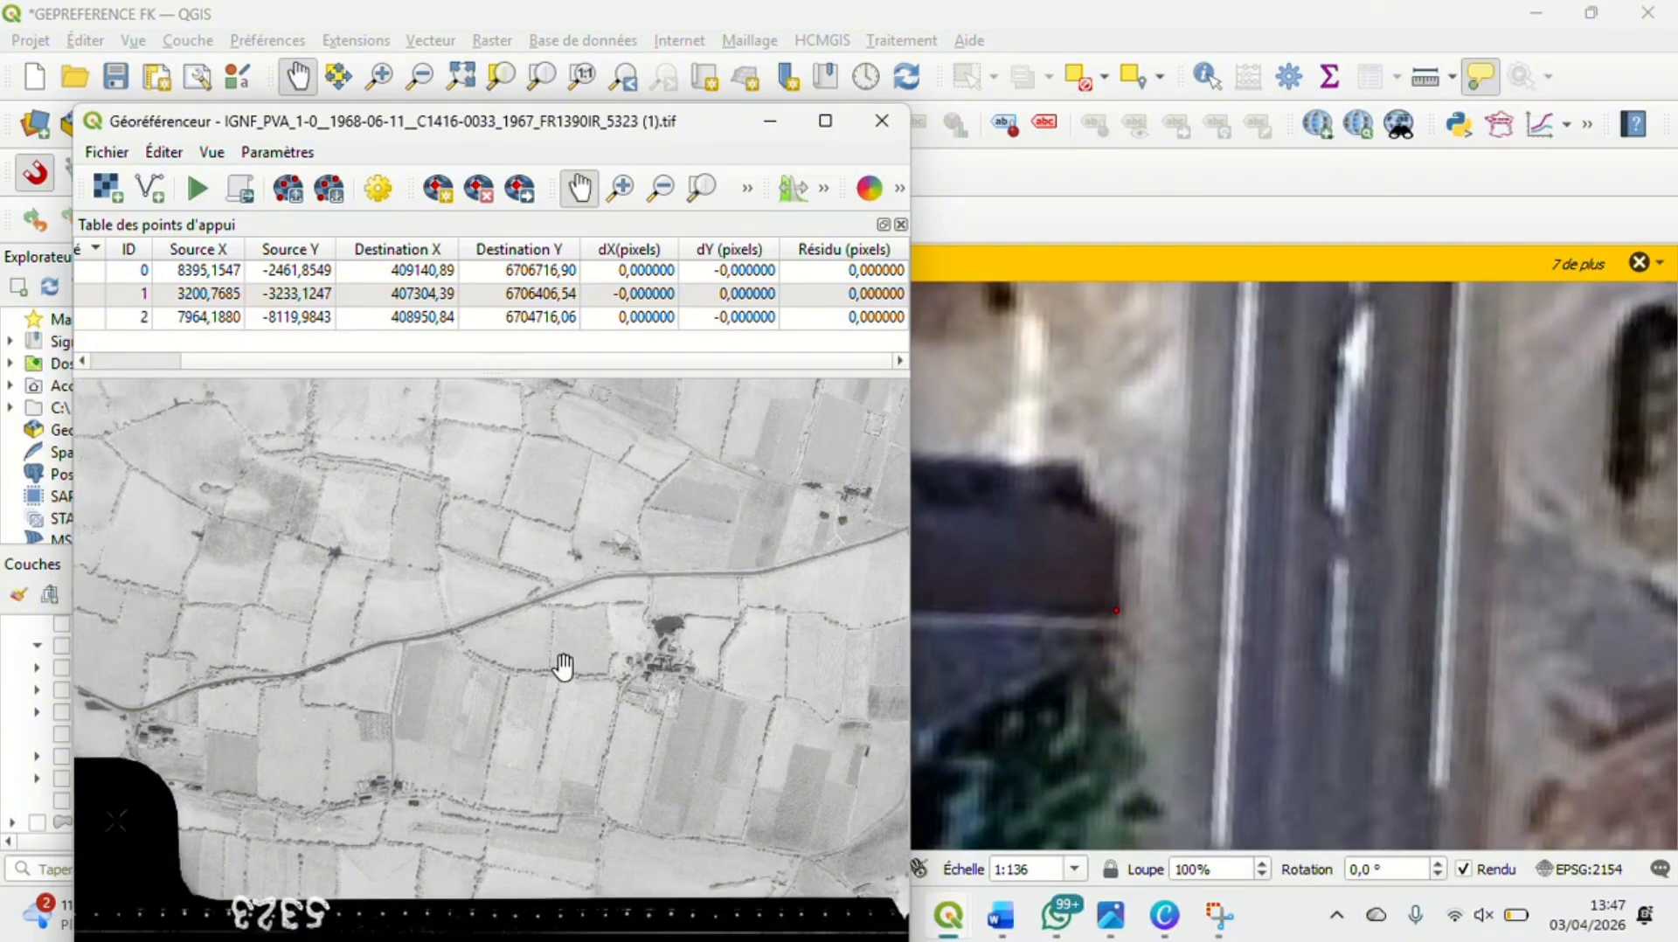
pyautogui.scroll(-3, 563, 667)
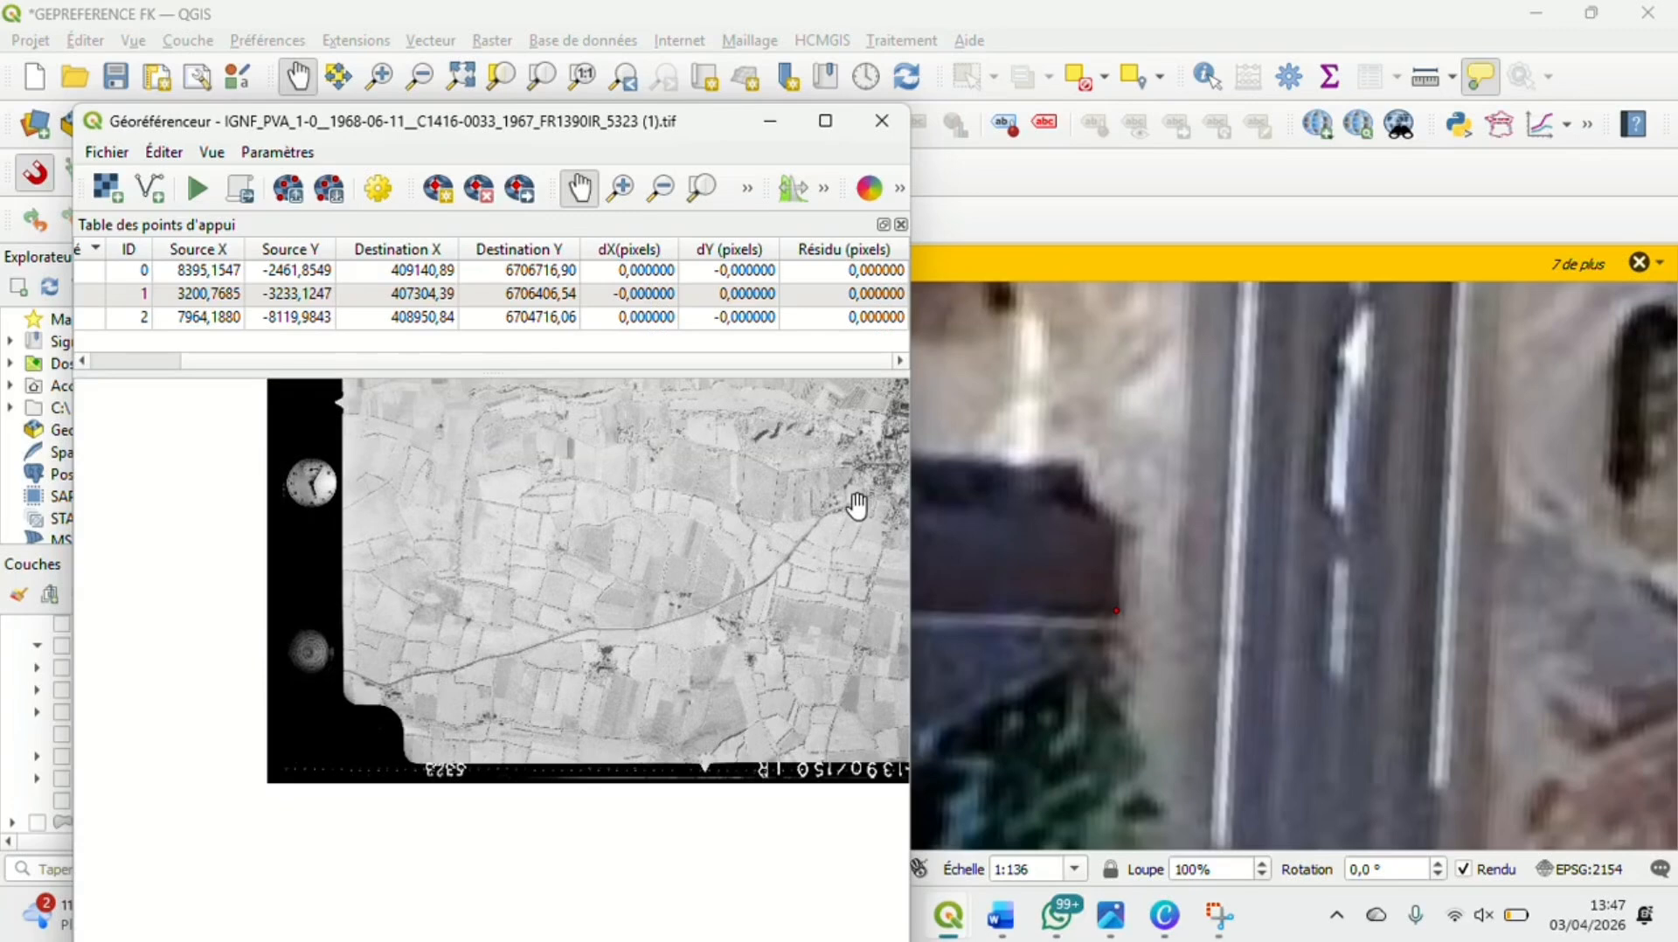
pyautogui.scroll(1, 847, 507)
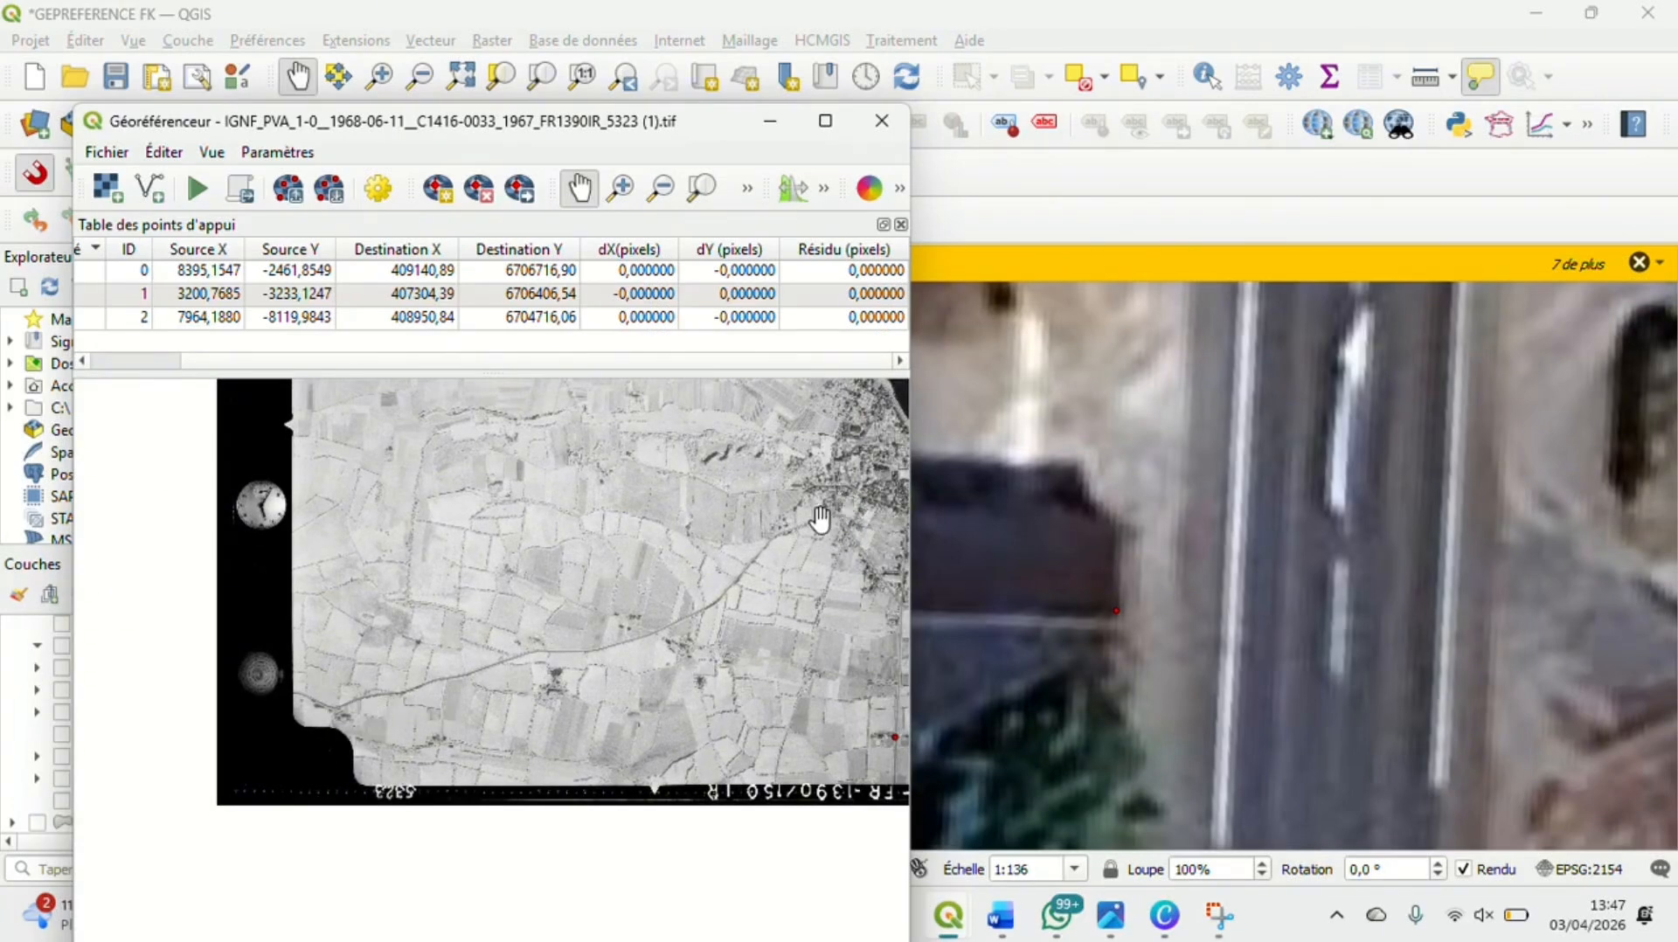
# Find the winding road that runs southwest from the town on the satellite map
pyautogui.scroll(-1, 1339, 524)
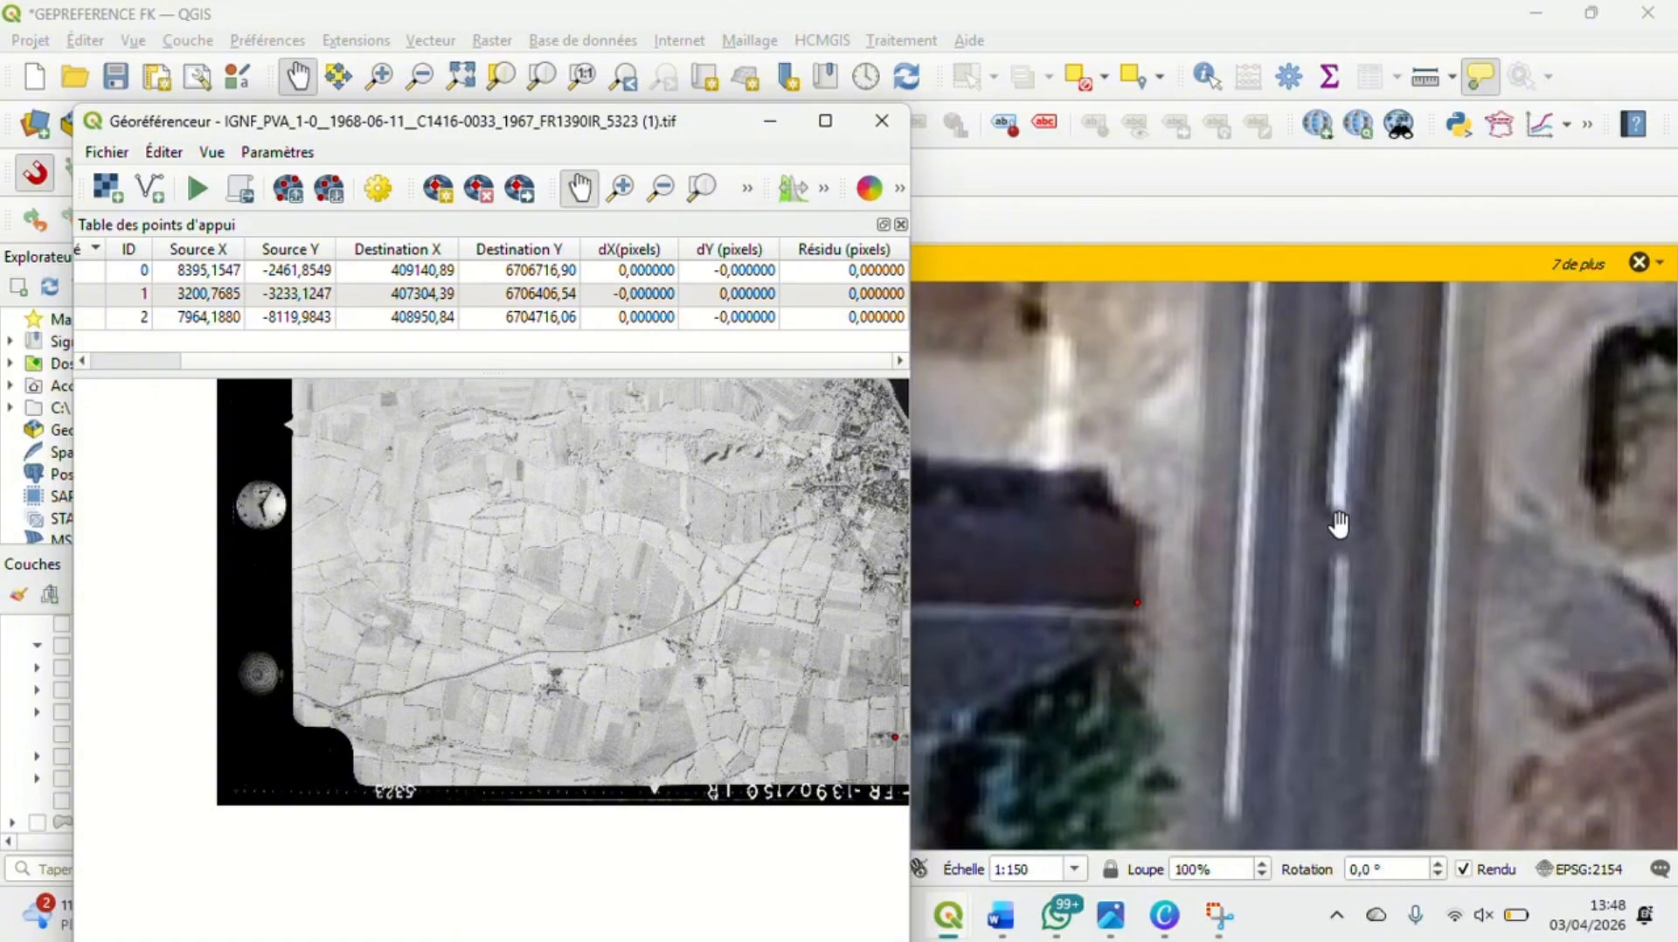
pyautogui.scroll(-4, 1339, 524)
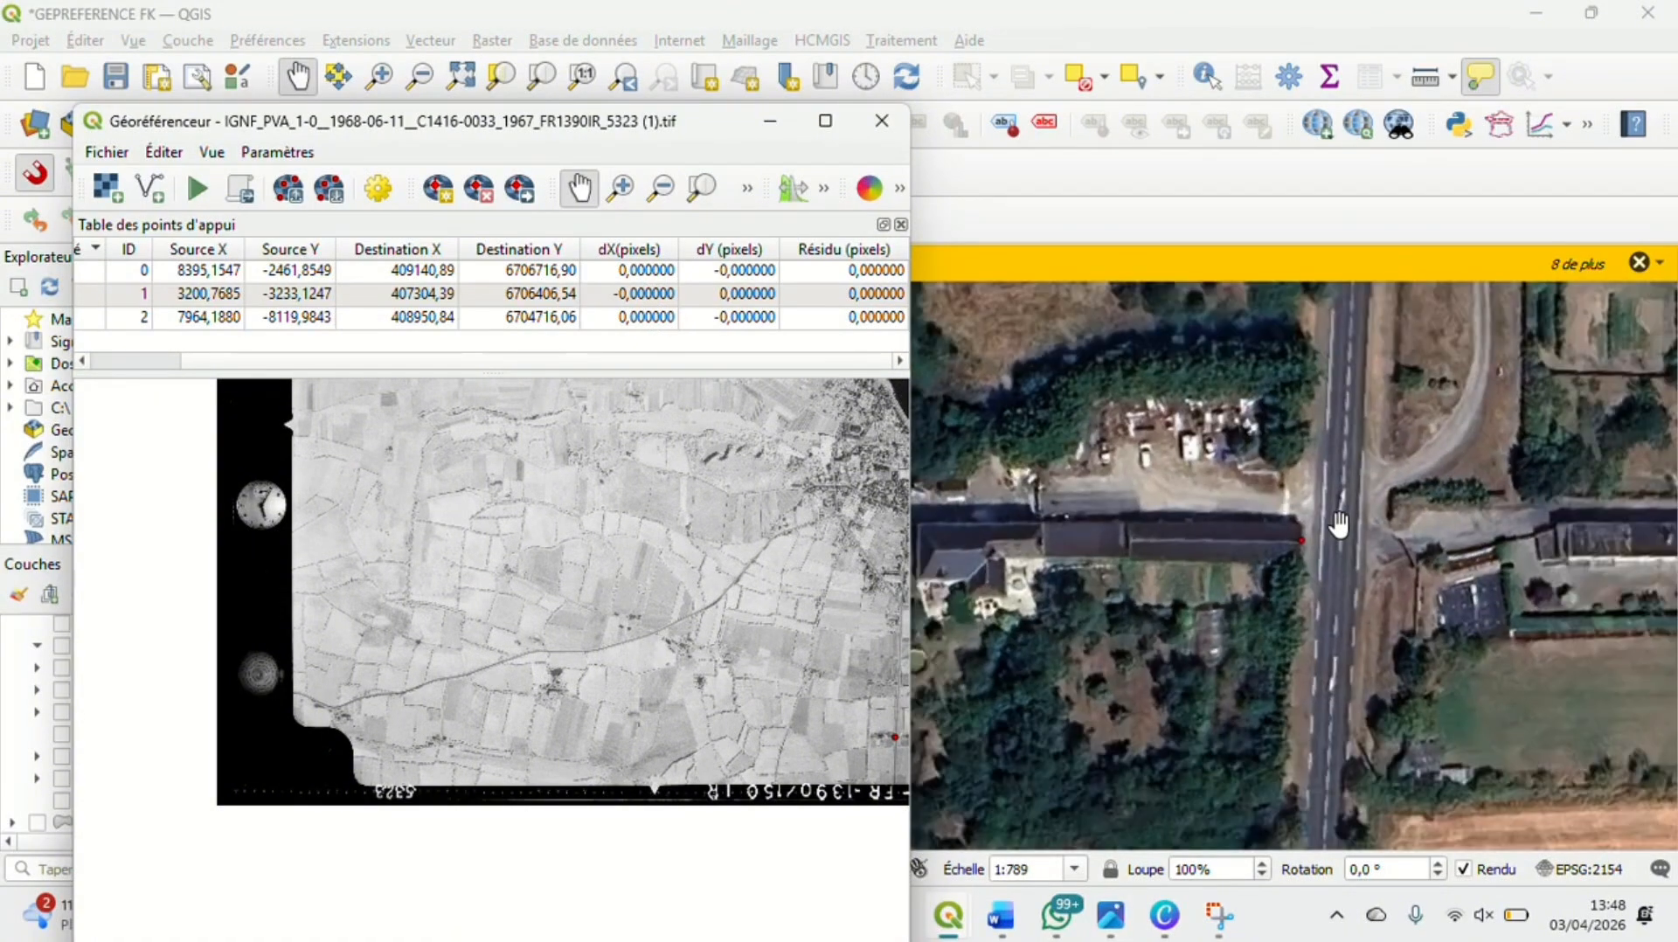
pyautogui.scroll(-3, 1339, 524)
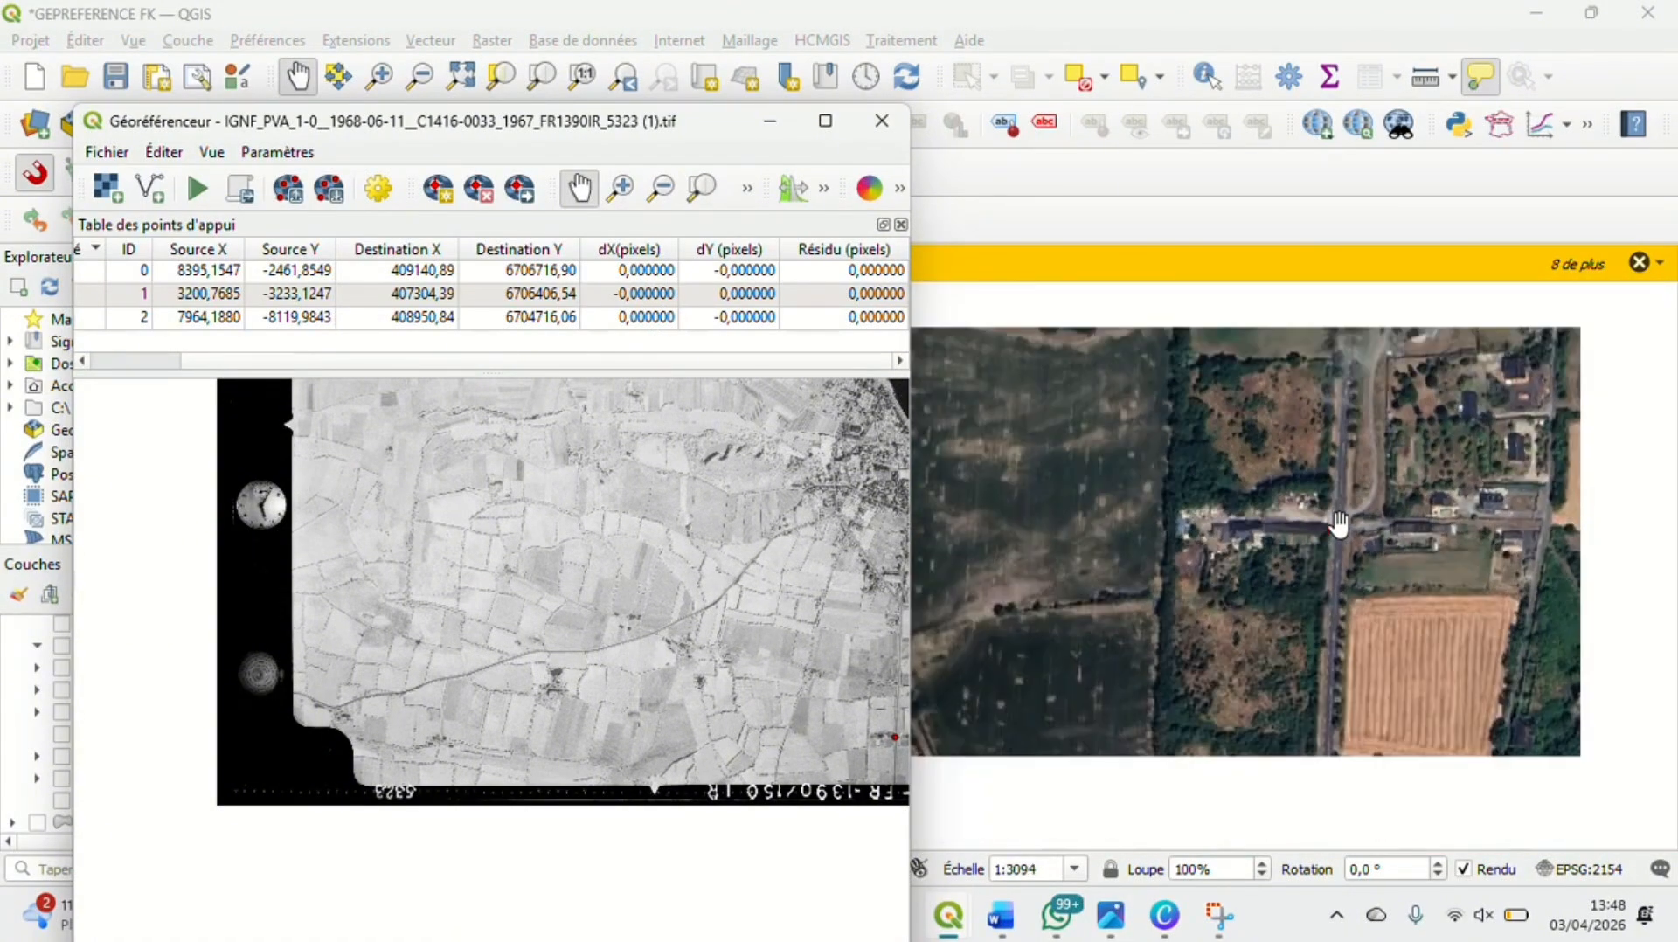
pyautogui.scroll(-4, 1339, 524)
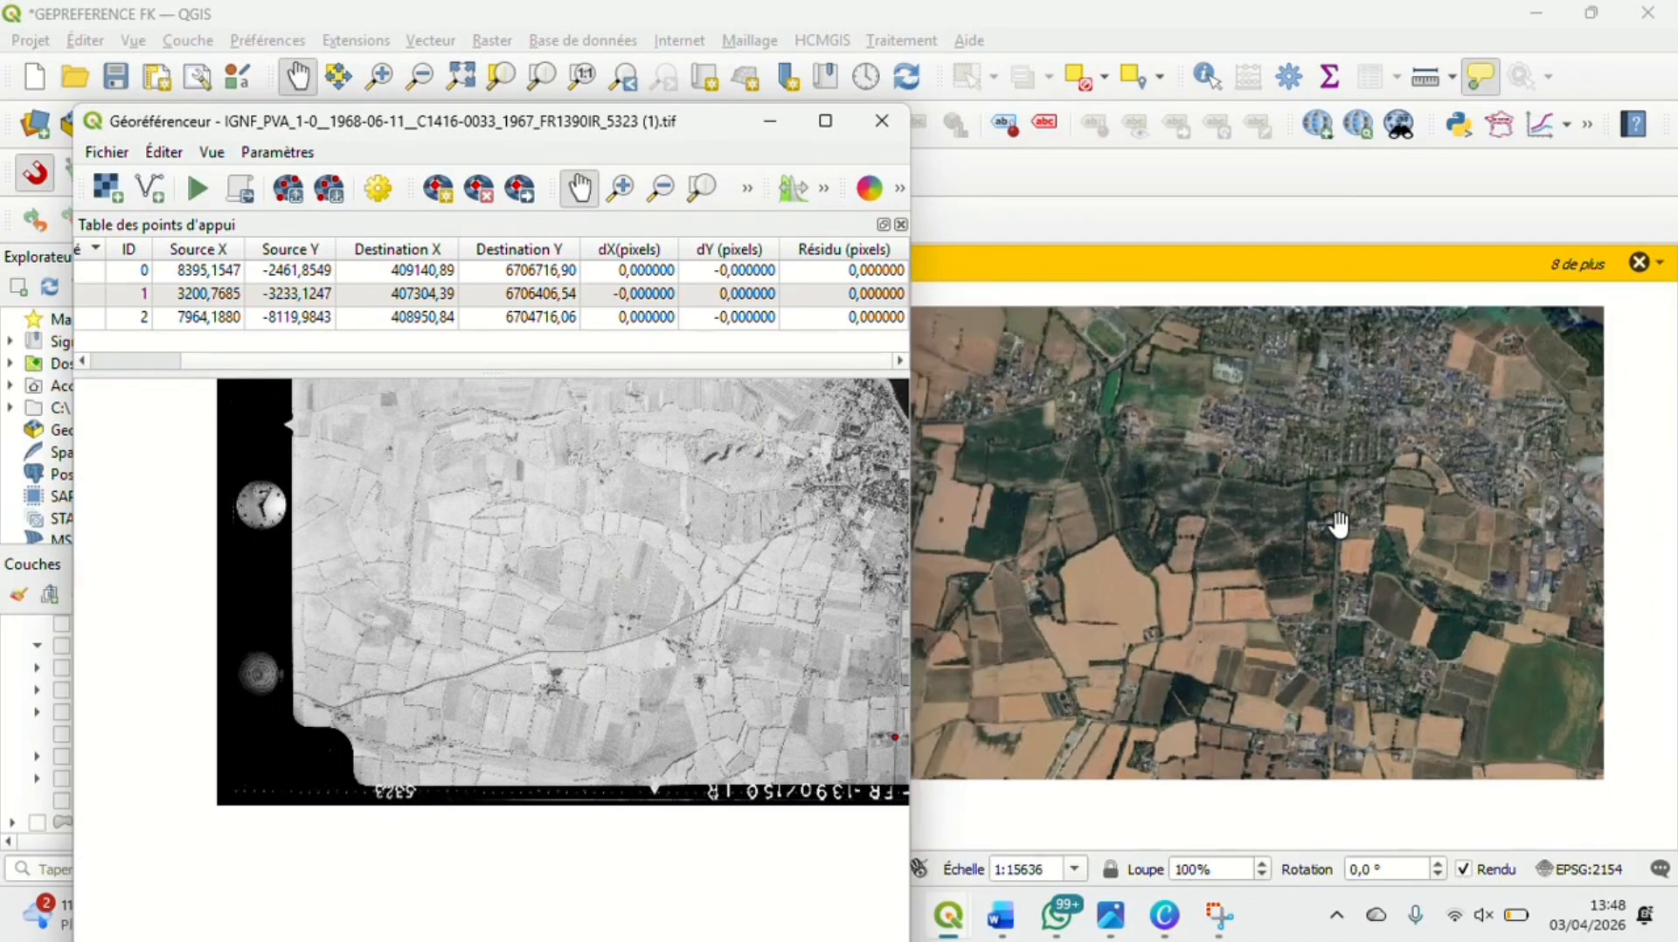
pyautogui.scroll(-1, 1339, 525)
pyautogui.scroll(-1, 1152, 522)
pyautogui.moveTo(947, 445); pyautogui.dragTo(1170, 585)
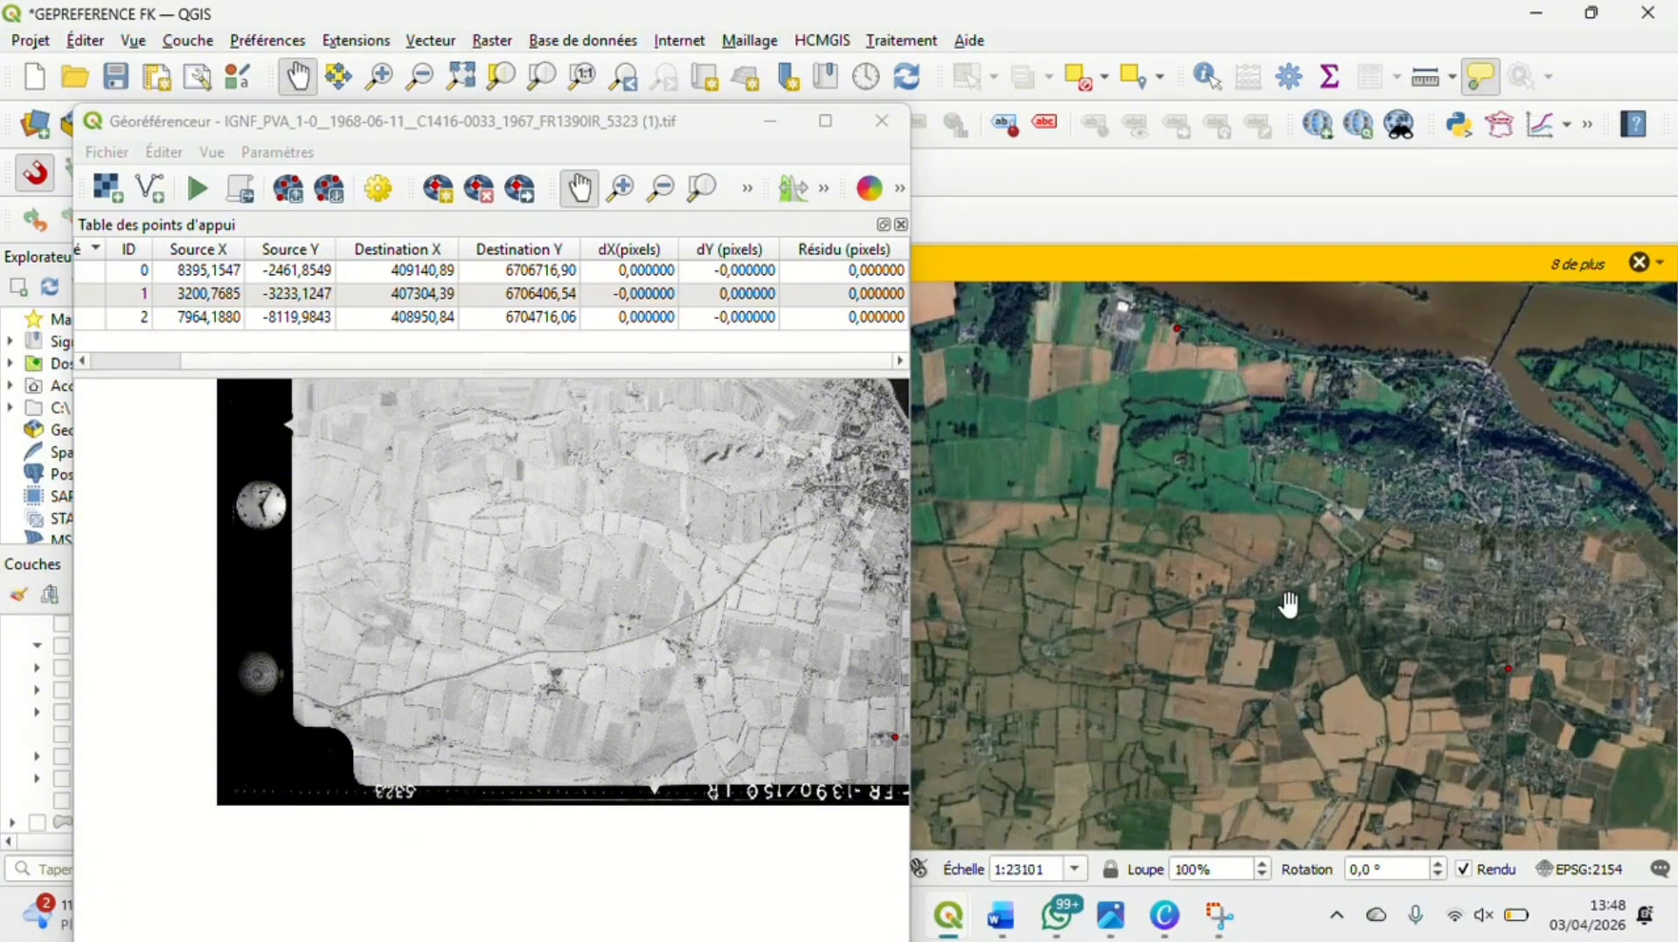
pyautogui.scroll(2, 1286, 601)
pyautogui.scroll(3, 1288, 603)
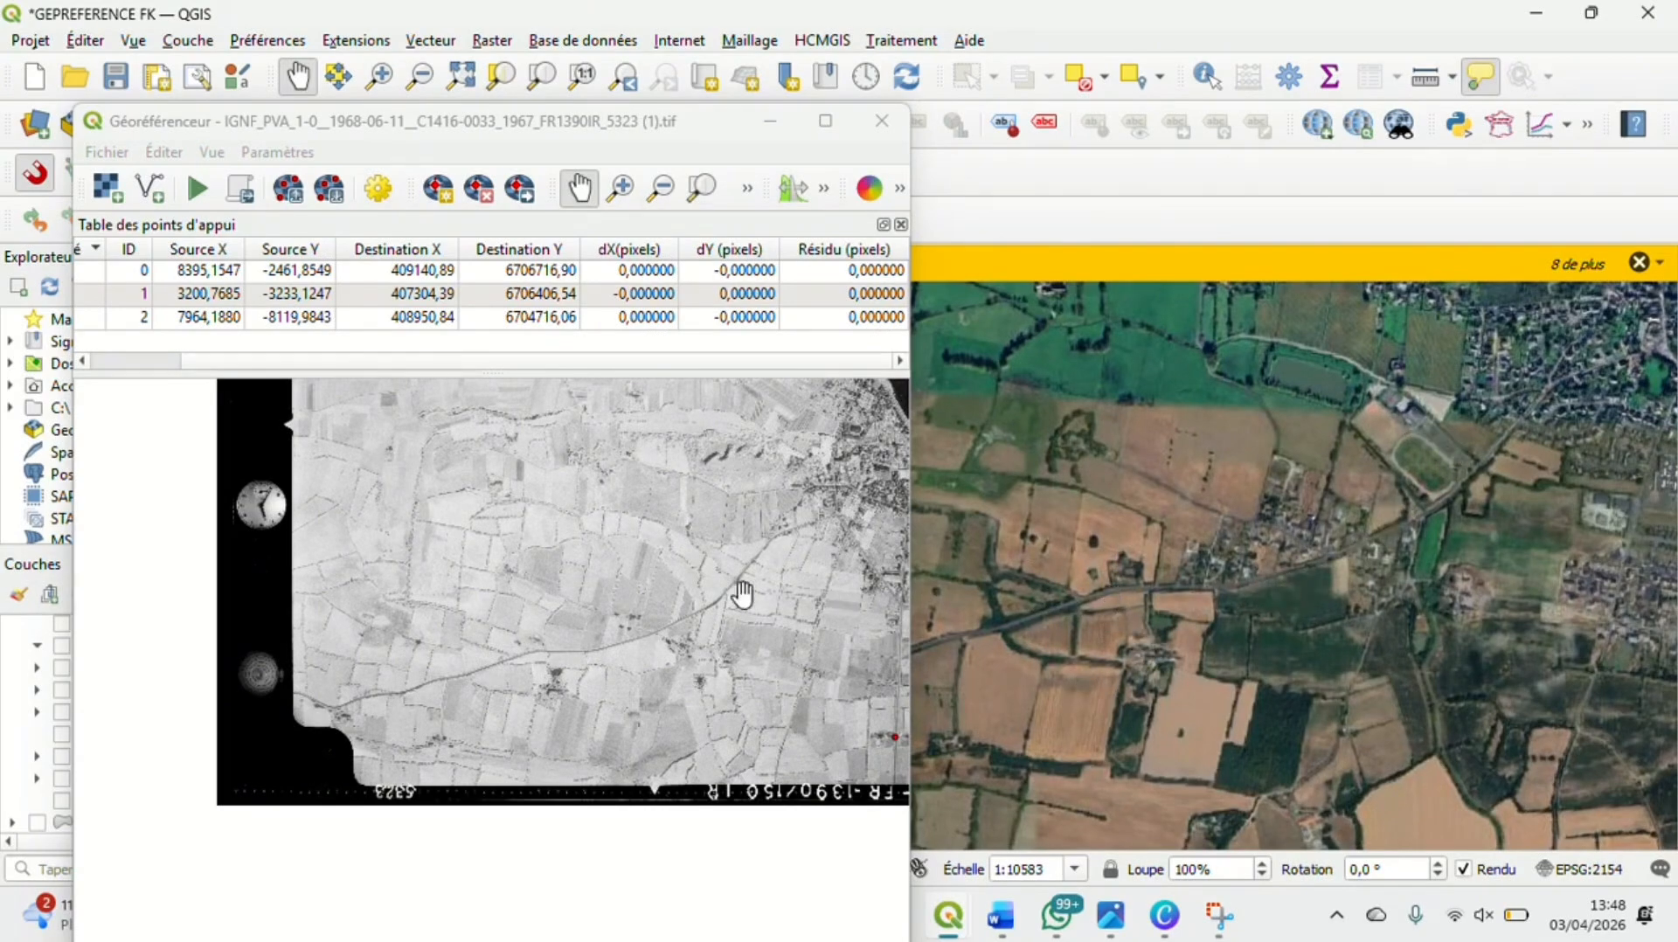
# Follow the winding road southwest on the aerial photo and satellite map to the farmstead near the photo's southwest corner
pyautogui.click(719, 626)
pyautogui.moveTo(718, 625); pyautogui.dragTo(725, 554)
pyautogui.scroll(1, 727, 549)
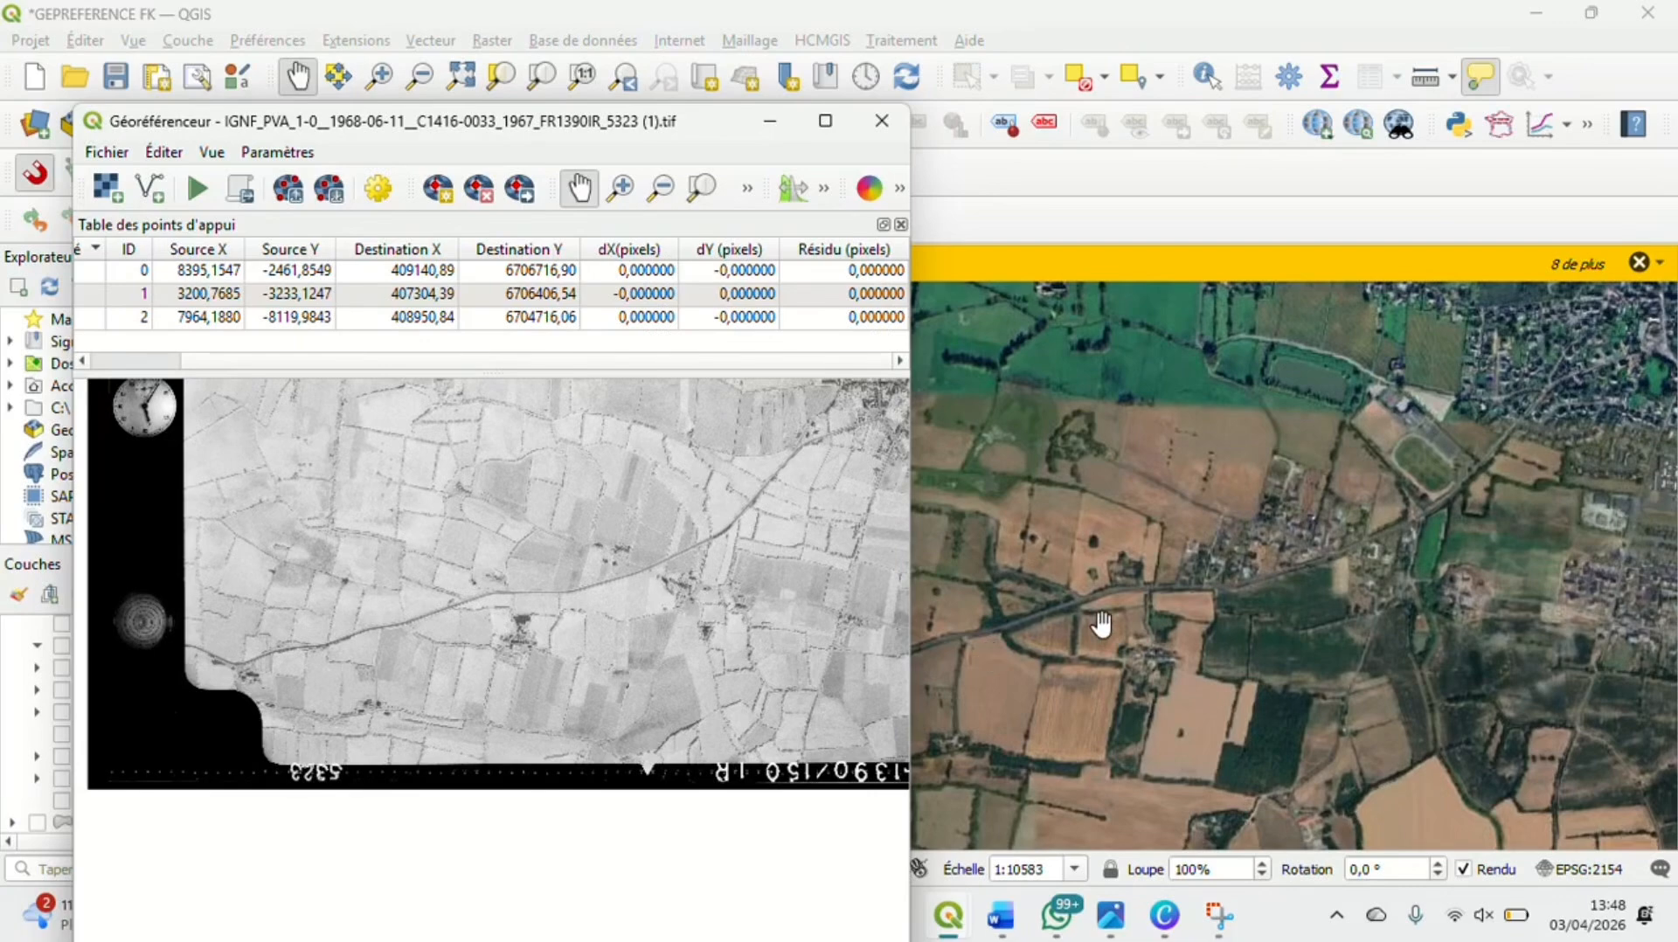
pyautogui.scroll(-1, 1107, 624)
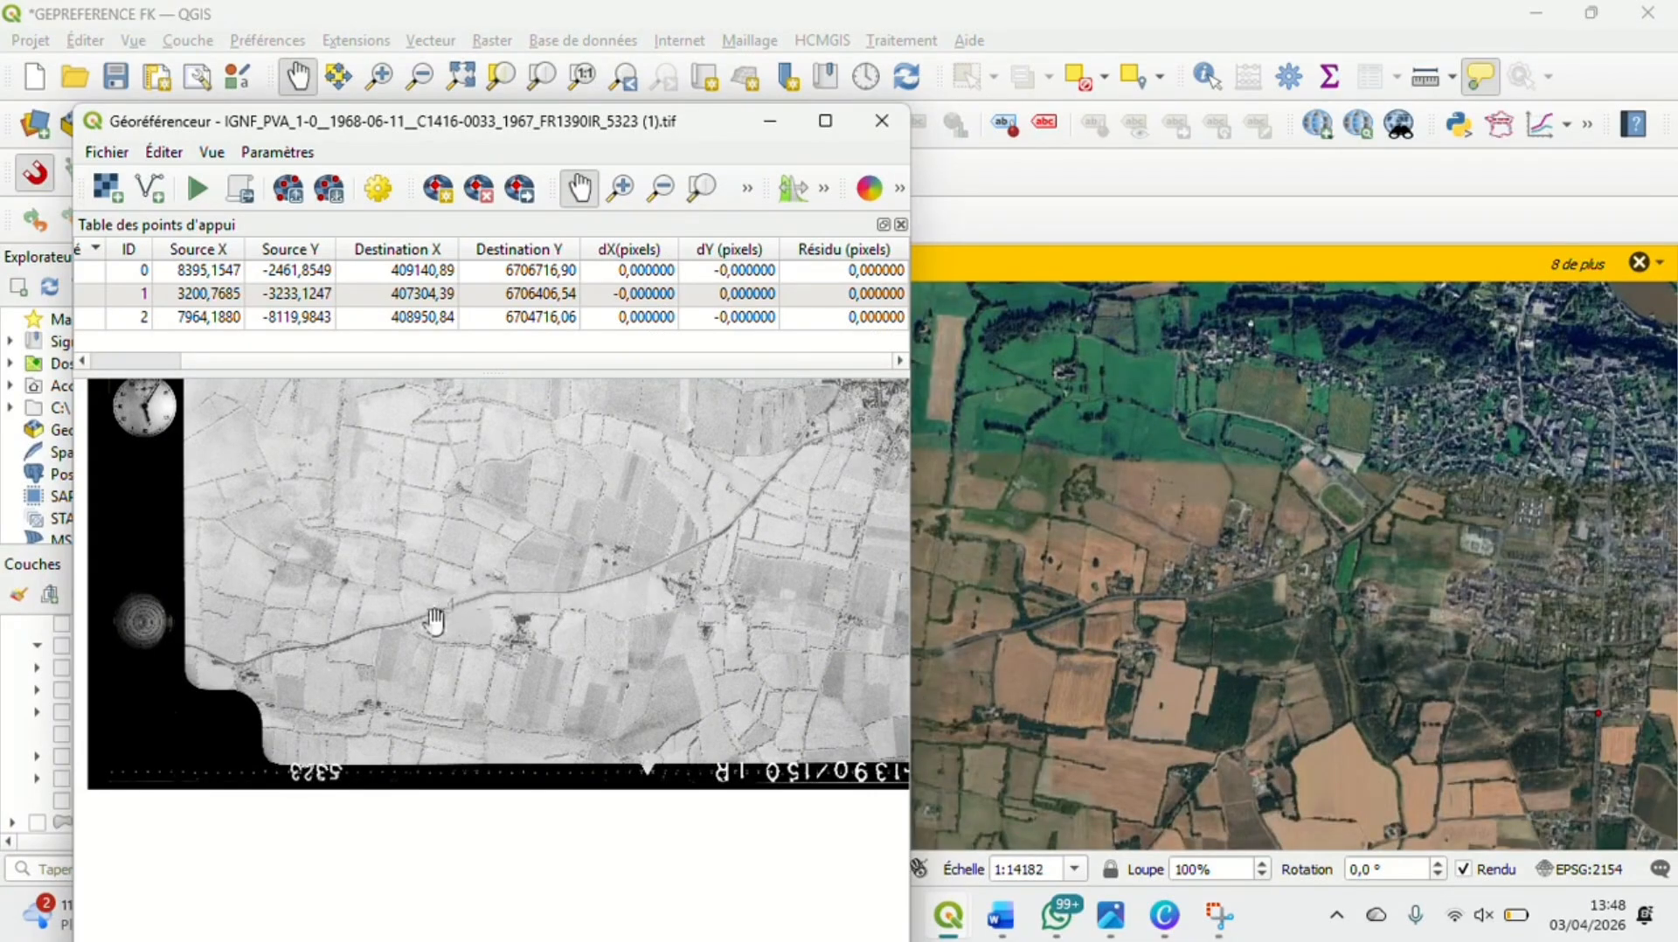
pyautogui.scroll(2, 1128, 627)
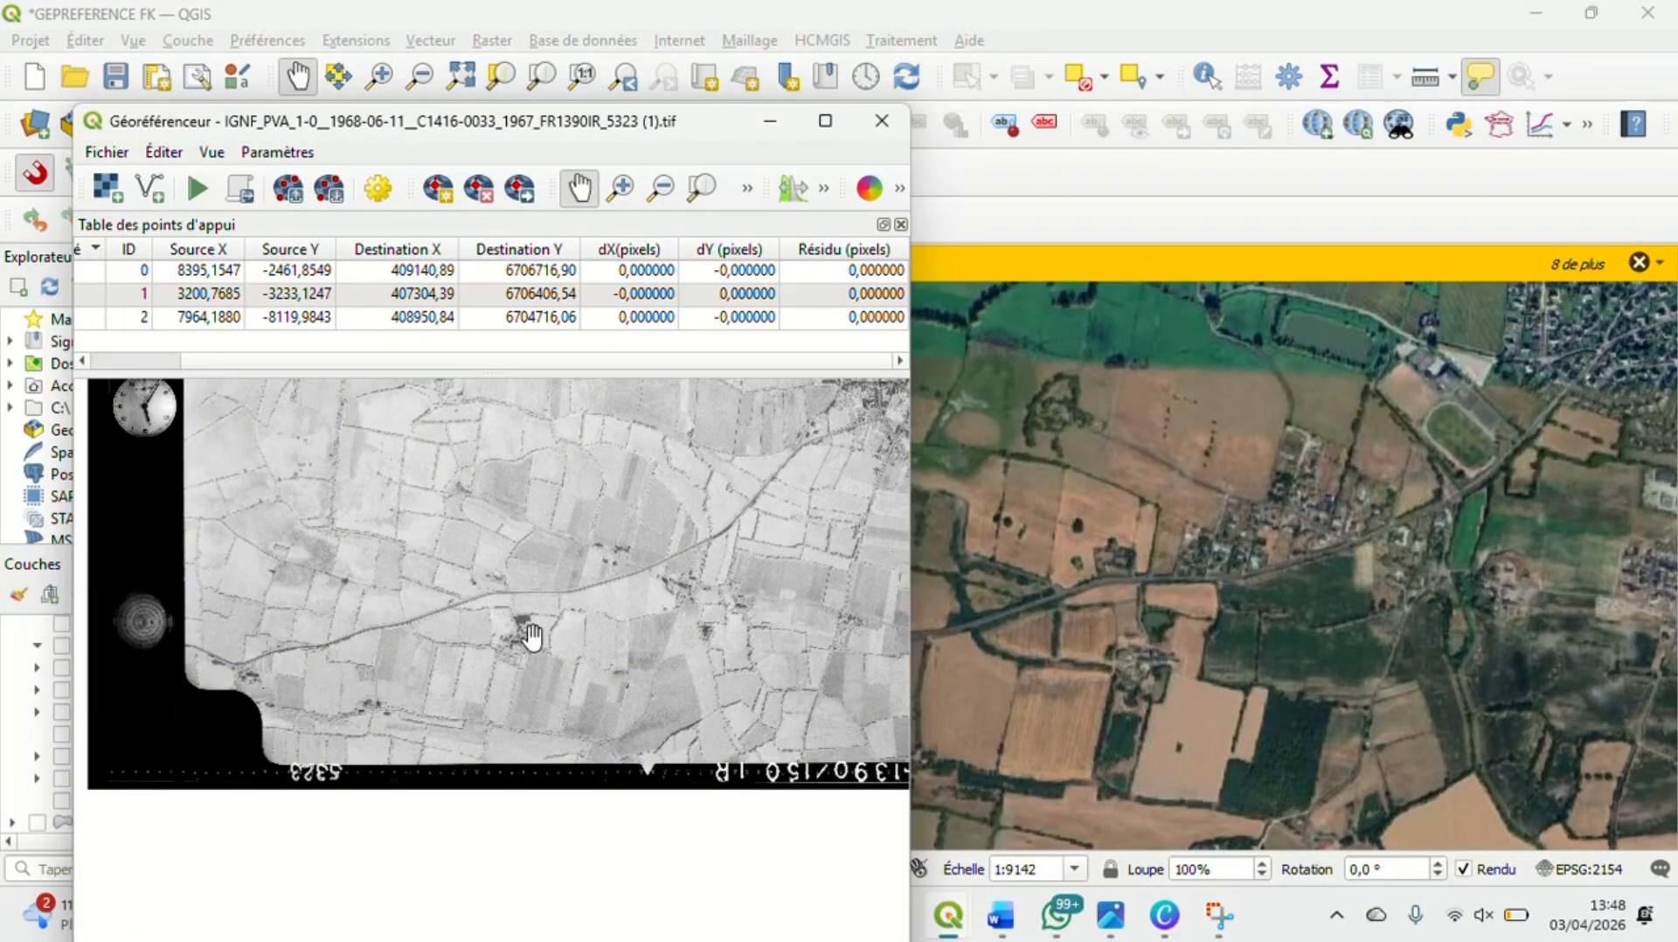
pyautogui.scroll(1, 487, 609)
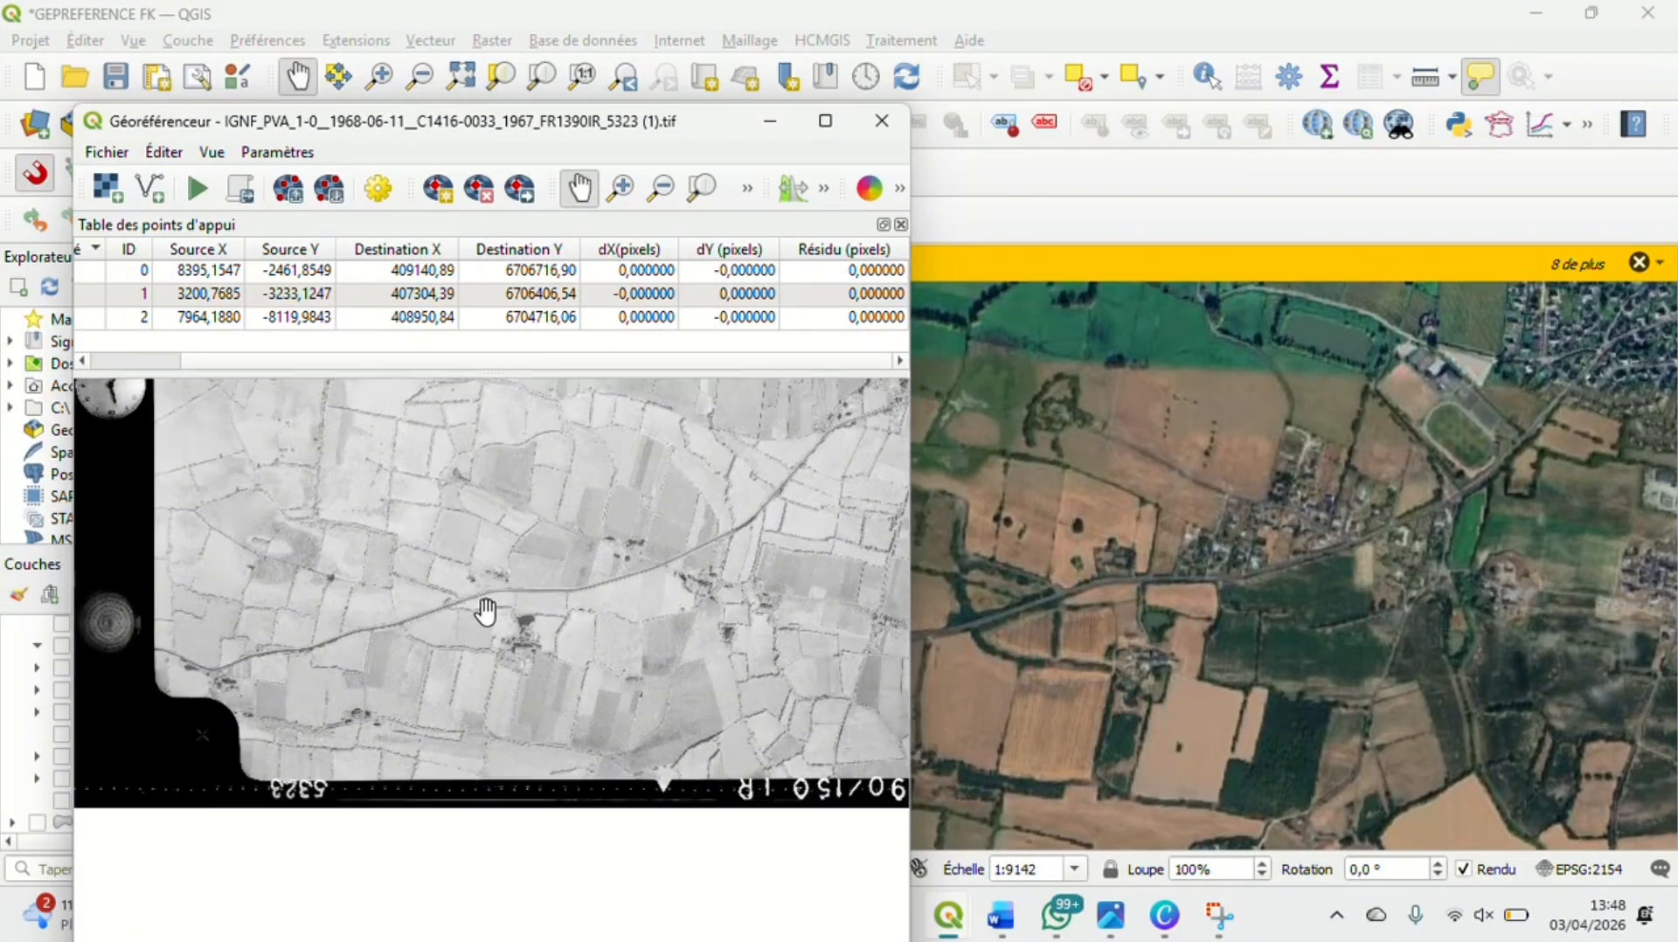
pyautogui.scroll(1, 487, 609)
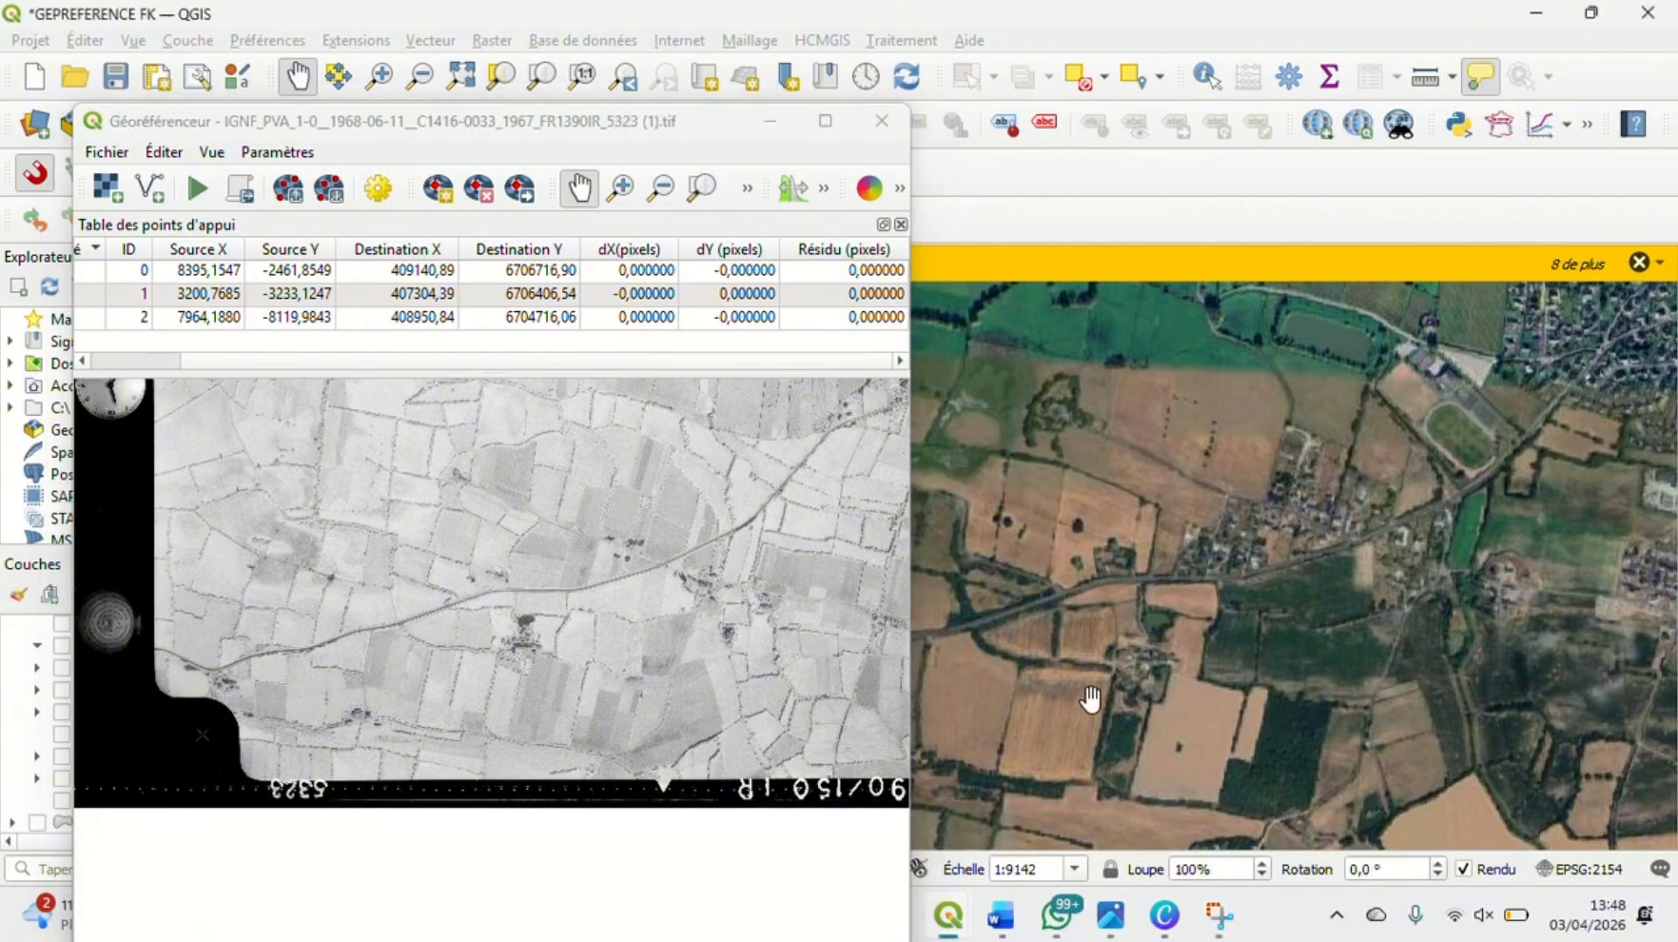
pyautogui.moveTo(1089, 697); pyautogui.dragTo(1379, 624)
pyautogui.moveTo(1095, 642); pyautogui.dragTo(1199, 581)
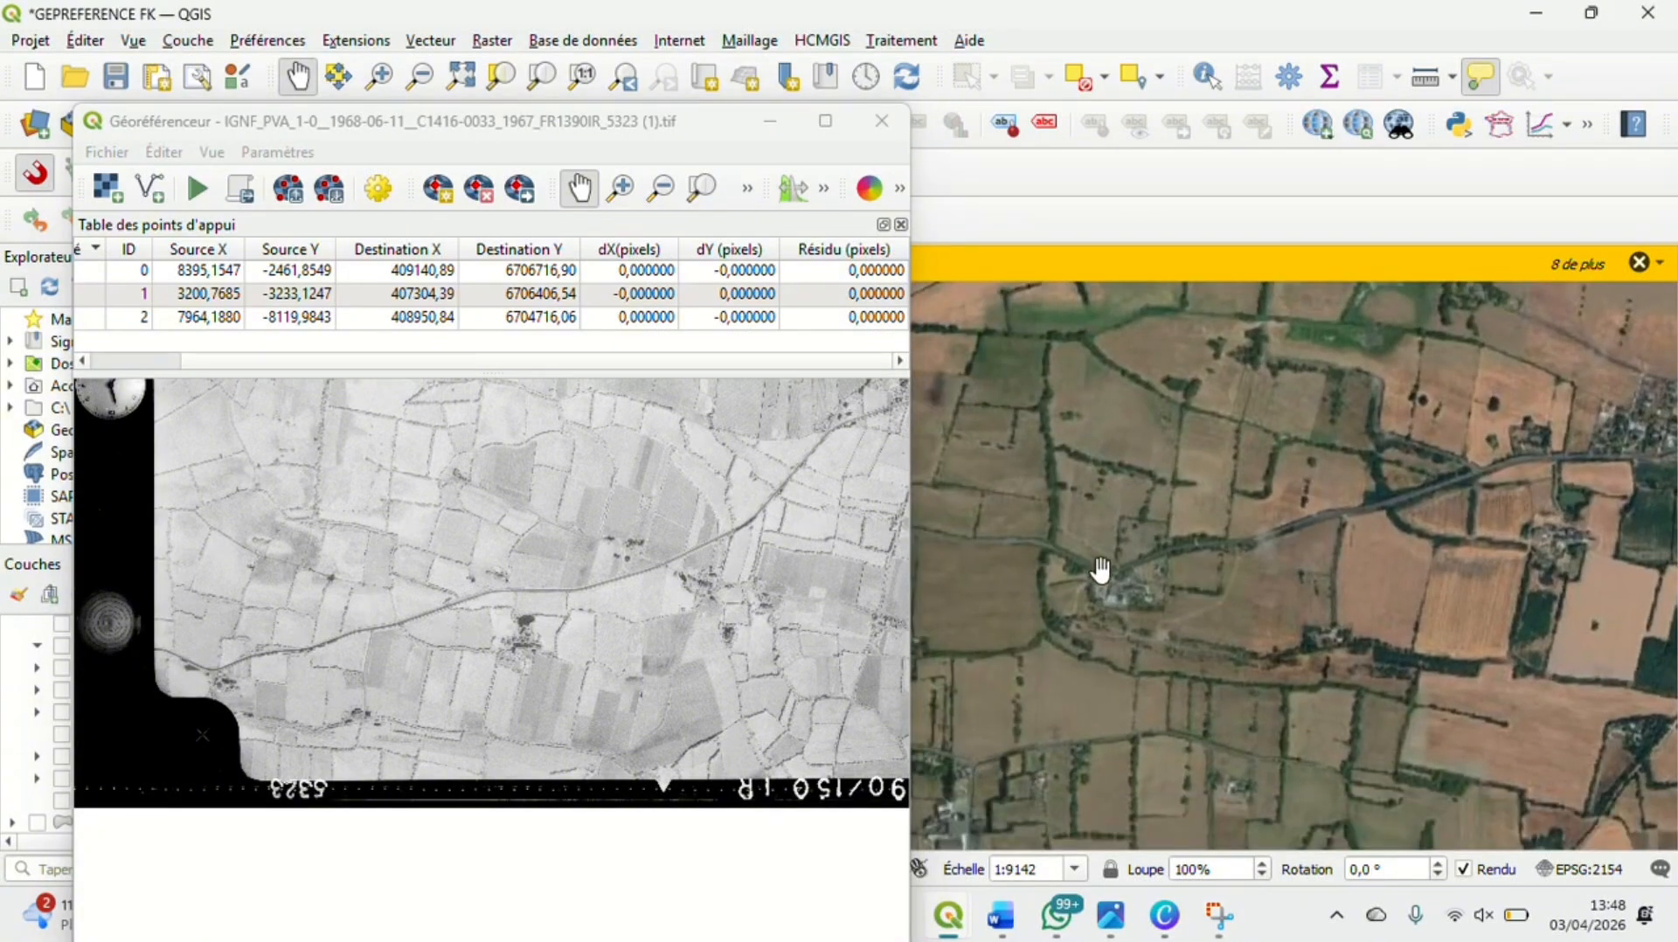
# Compare the farmstead south of the road bend on the aerial photo and satellite map, examining its long building's west end
pyautogui.scroll(3, 1100, 569)
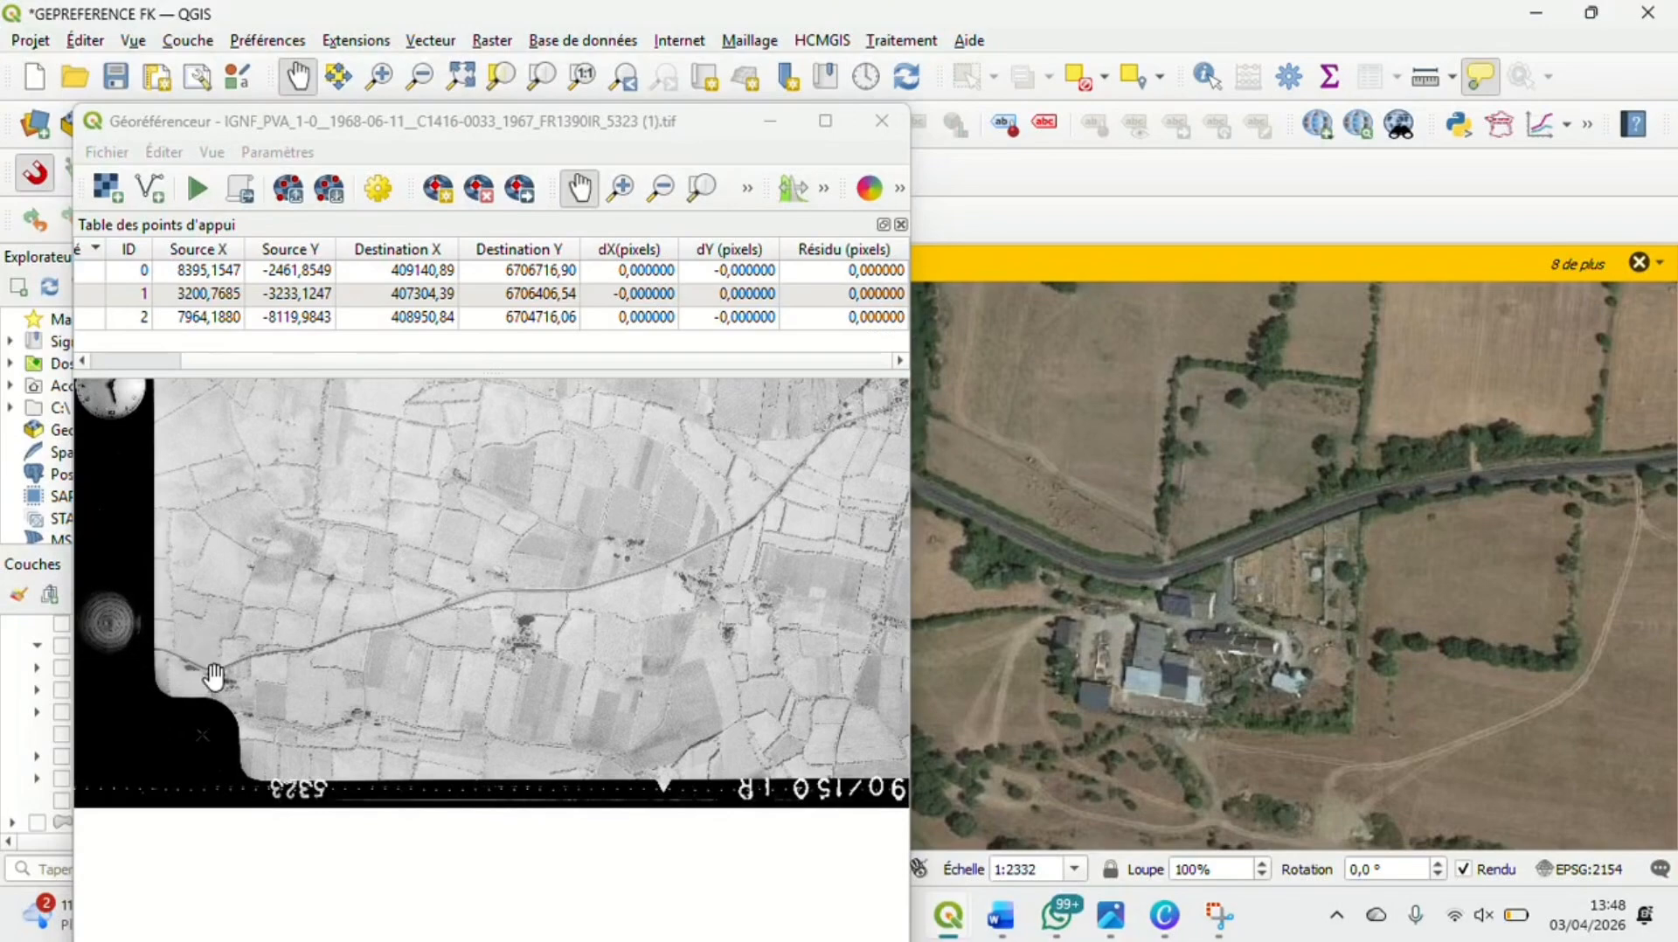
pyautogui.scroll(1, 214, 677)
pyautogui.scroll(4, 215, 677)
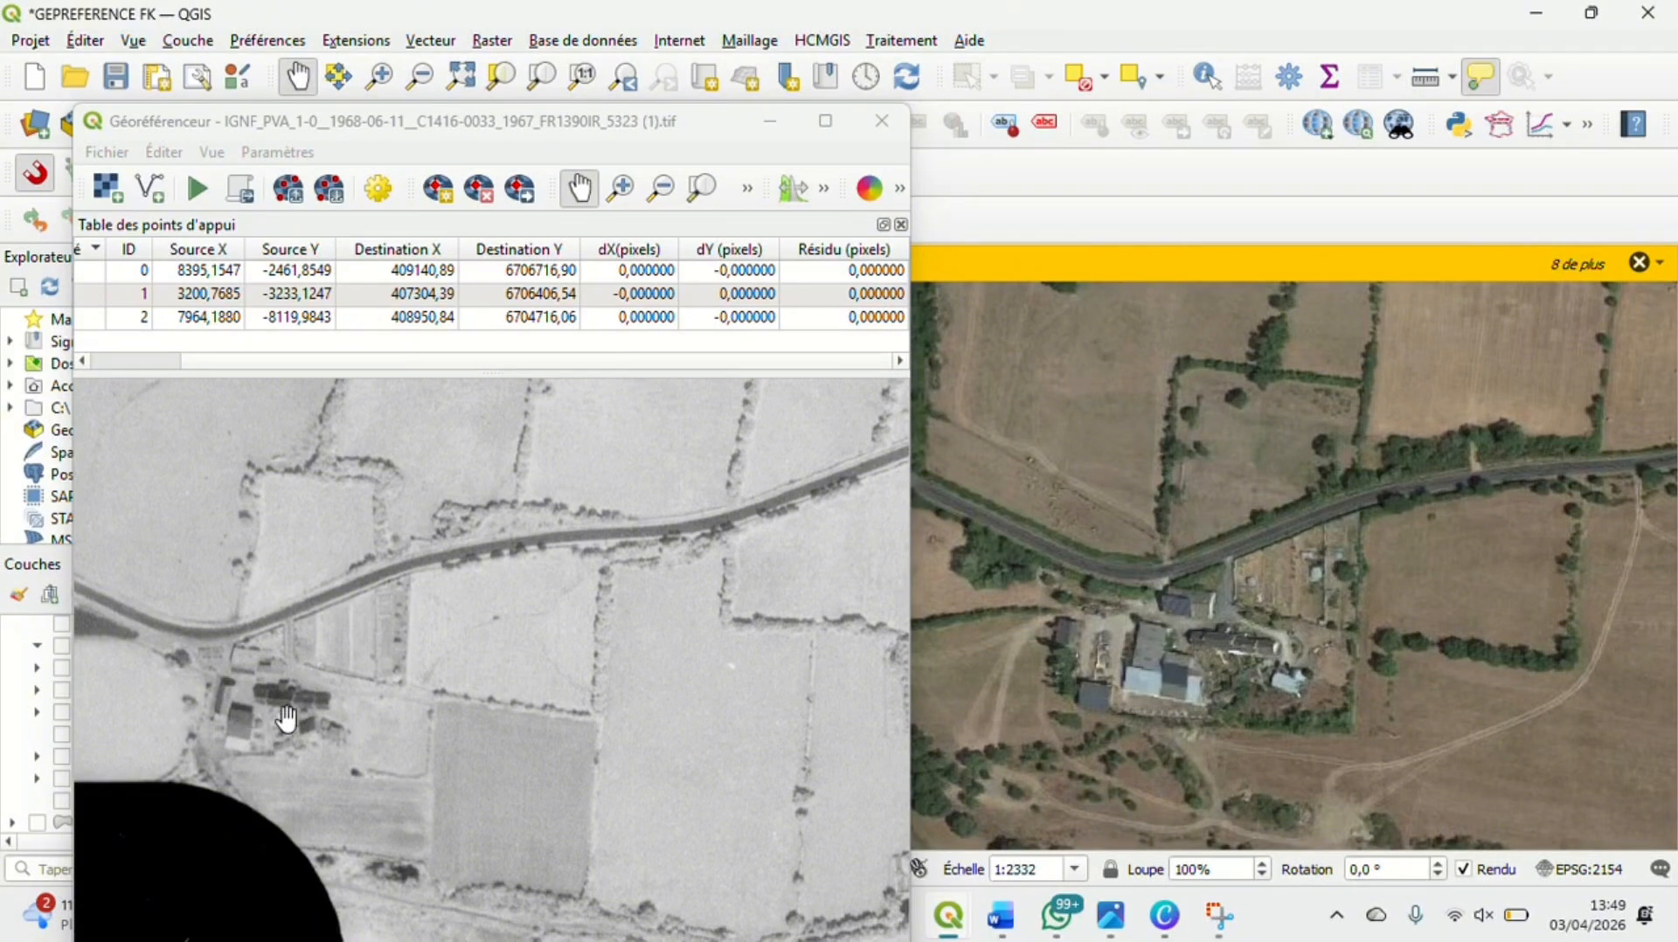
pyautogui.scroll(4, 286, 719)
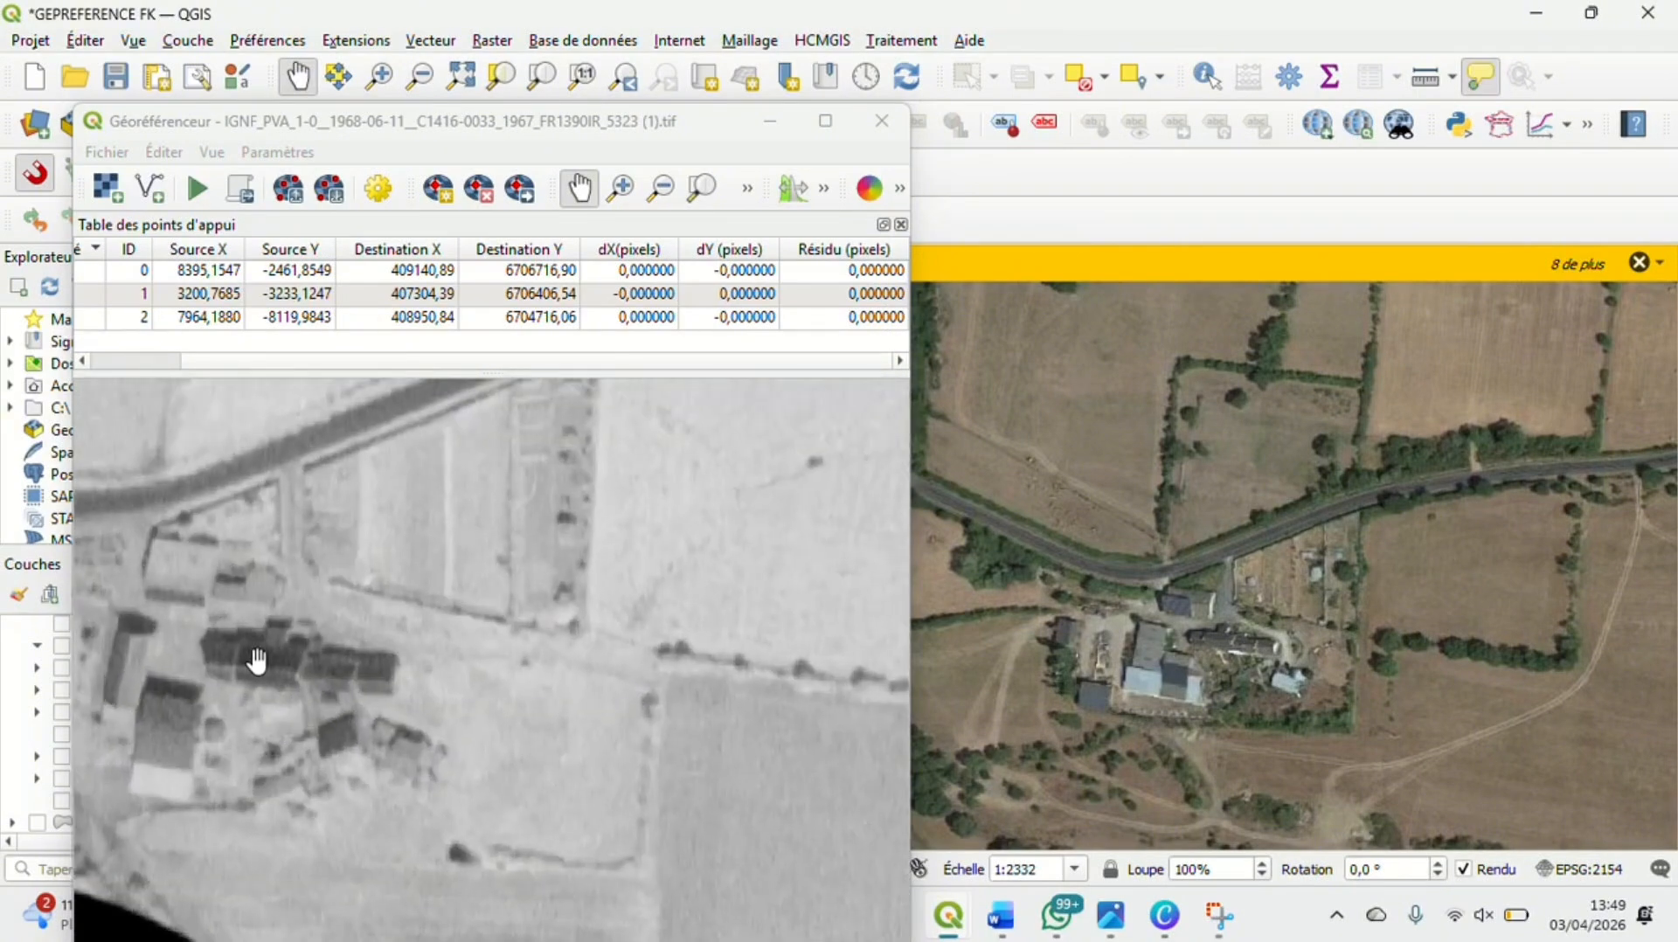
pyautogui.scroll(2, 260, 662)
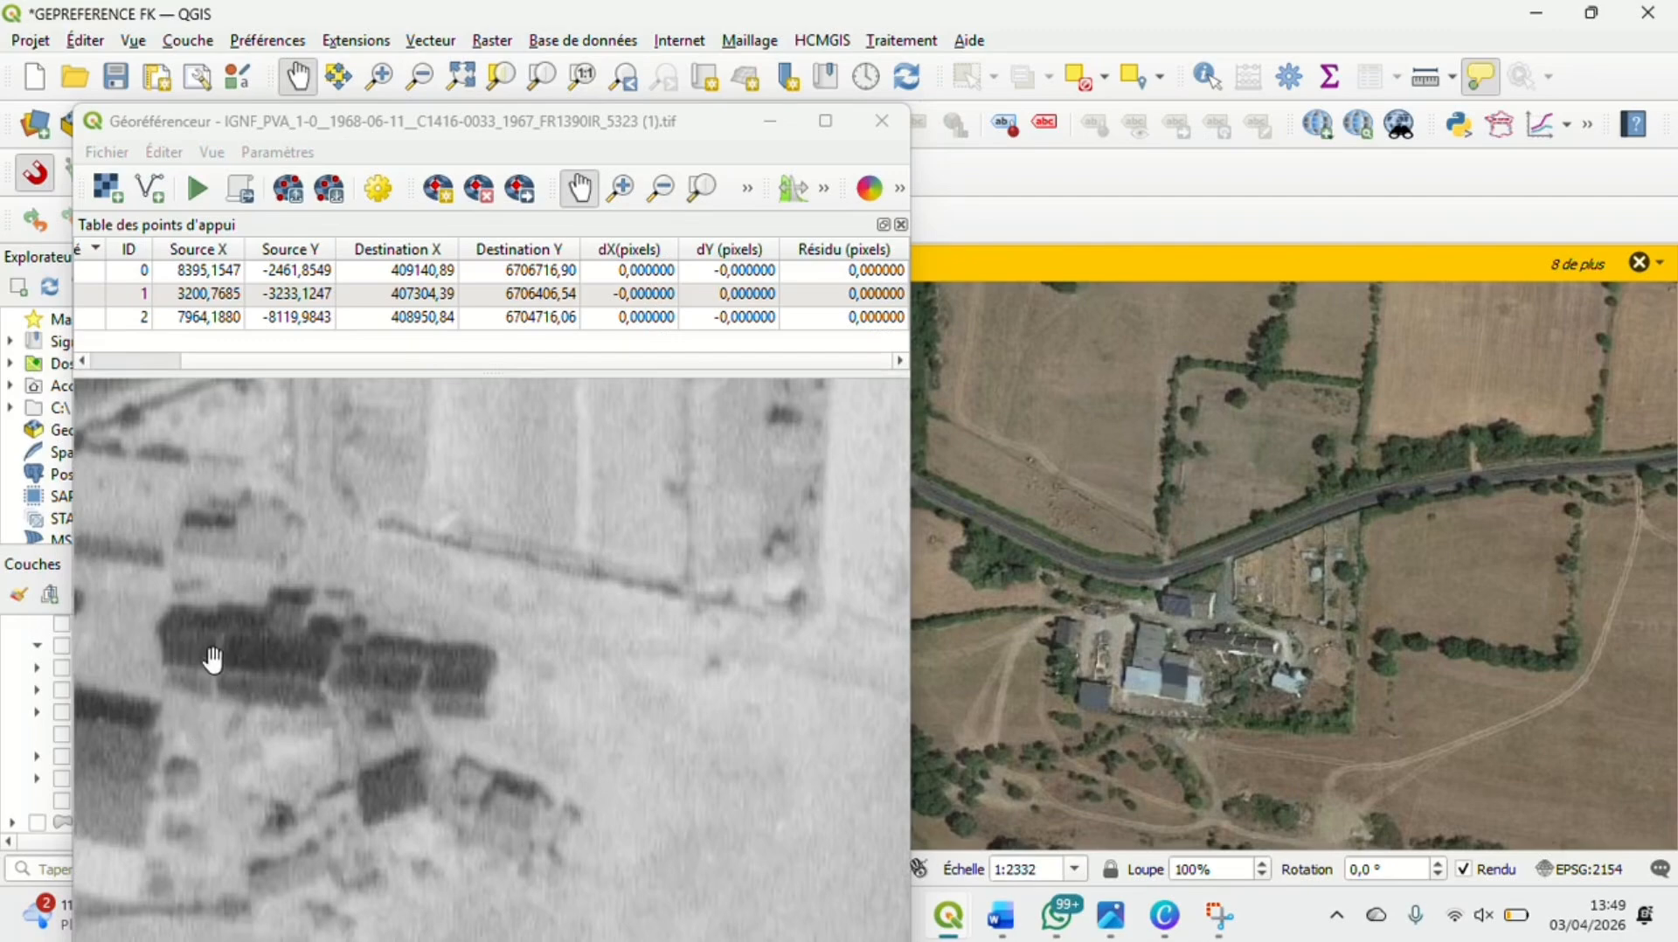
pyautogui.scroll(3, 1269, 642)
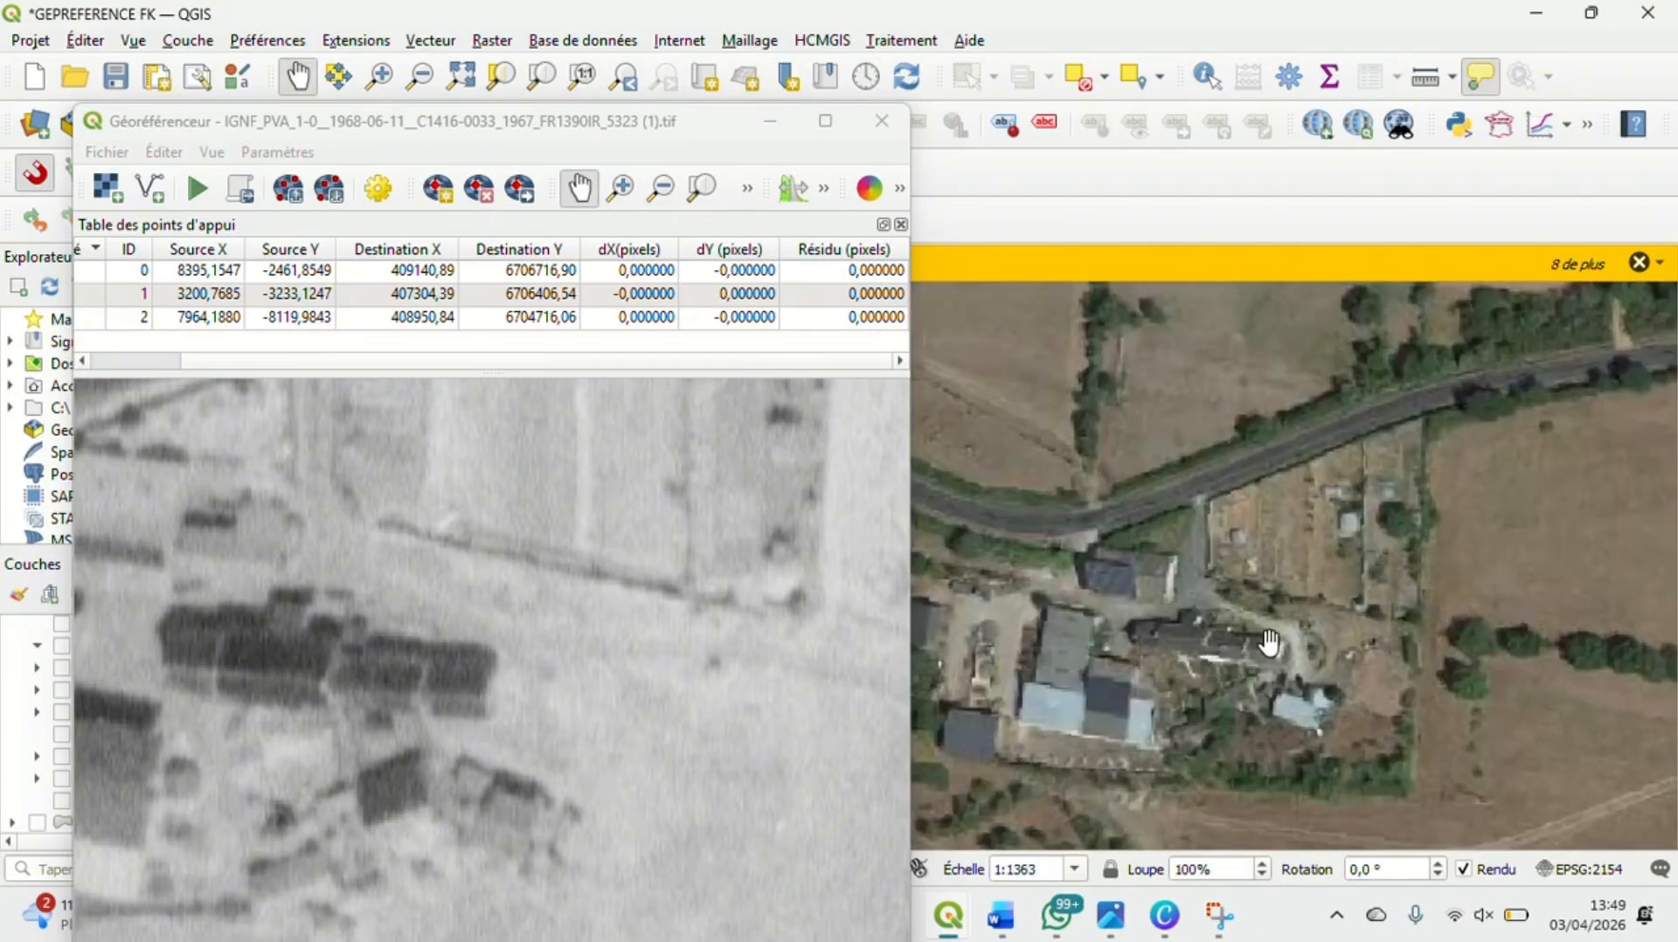
pyautogui.scroll(1, 1268, 642)
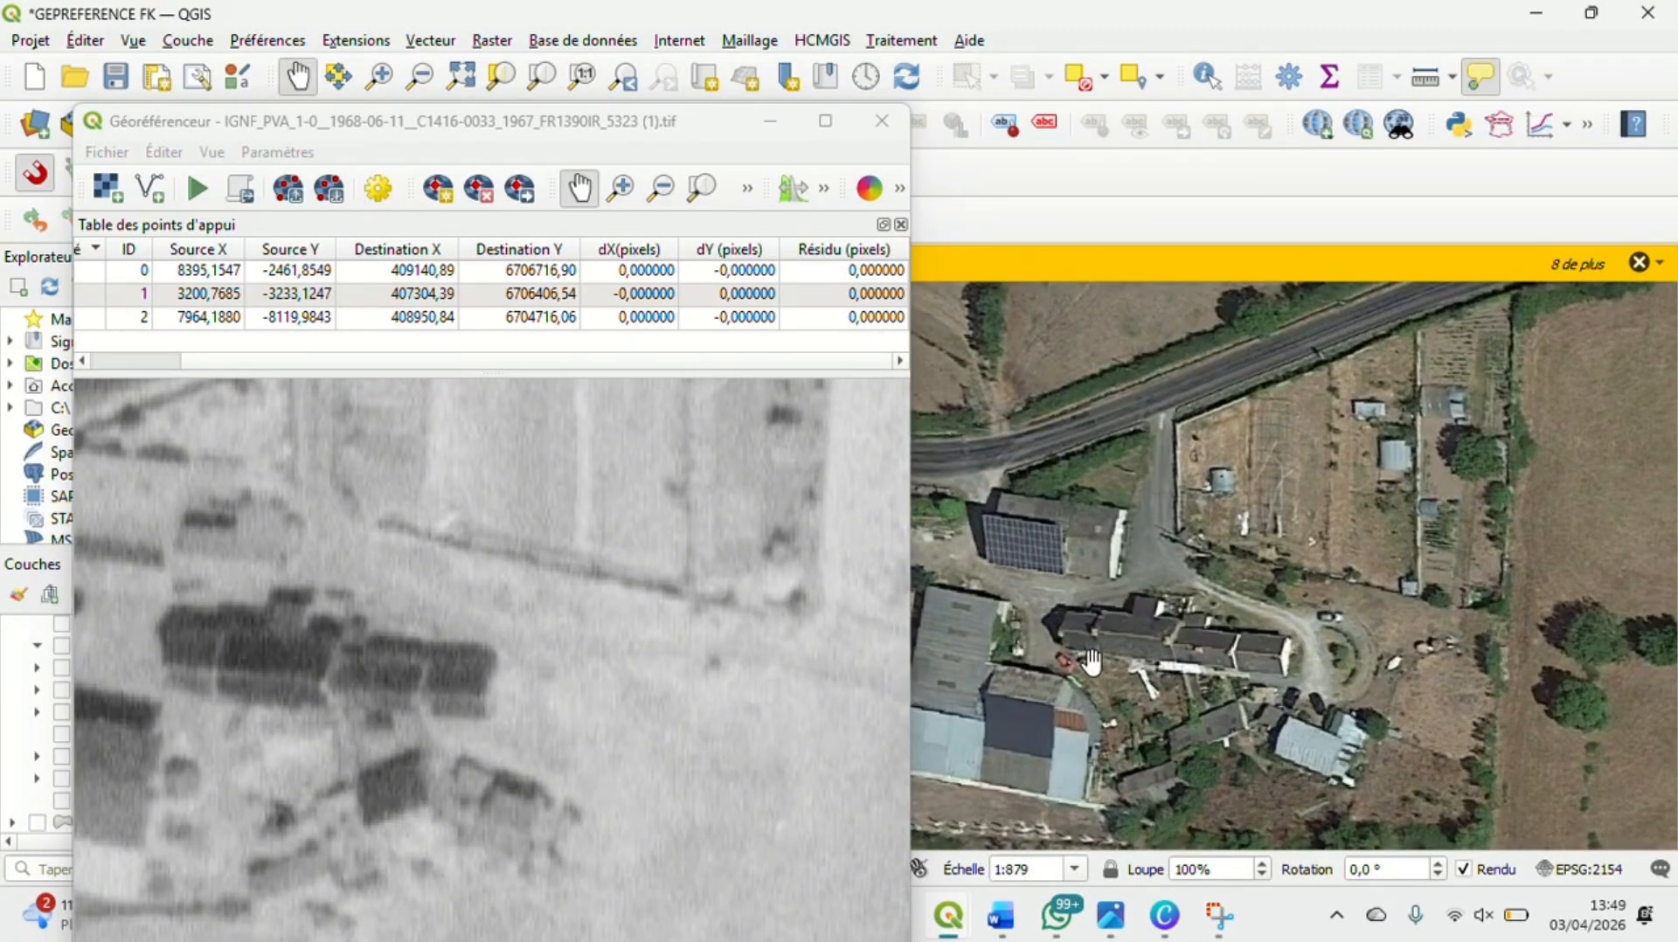
pyautogui.scroll(1, 1090, 662)
pyautogui.scroll(1, 1091, 661)
pyautogui.scroll(1, 1077, 647)
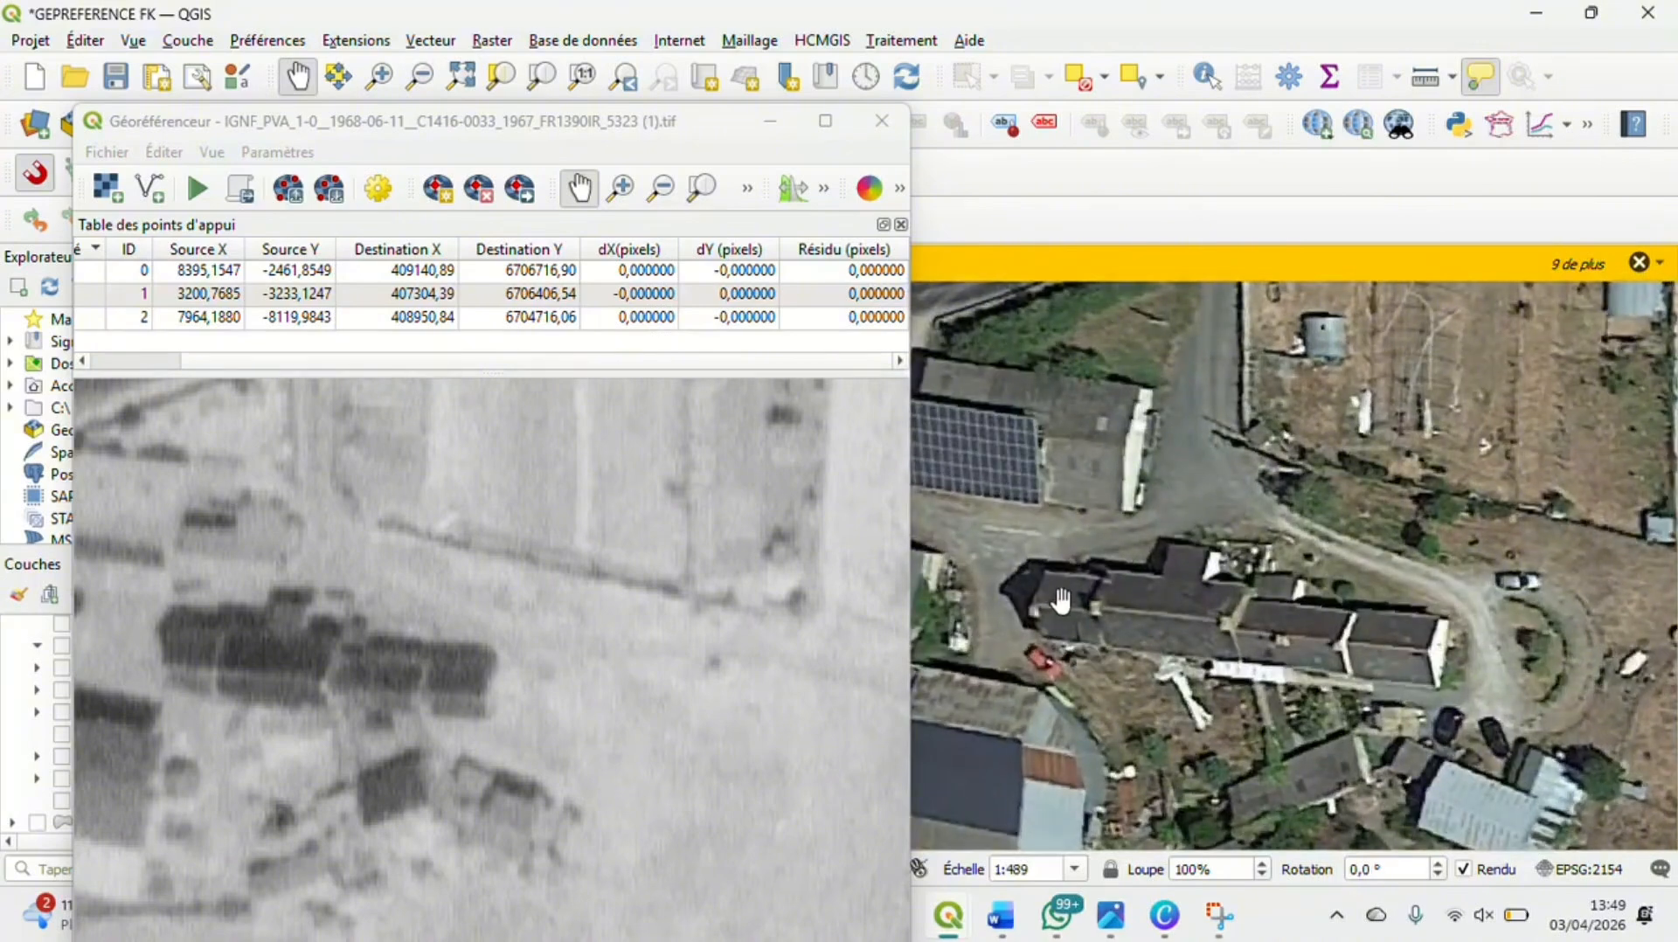
pyautogui.scroll(1, 1058, 616)
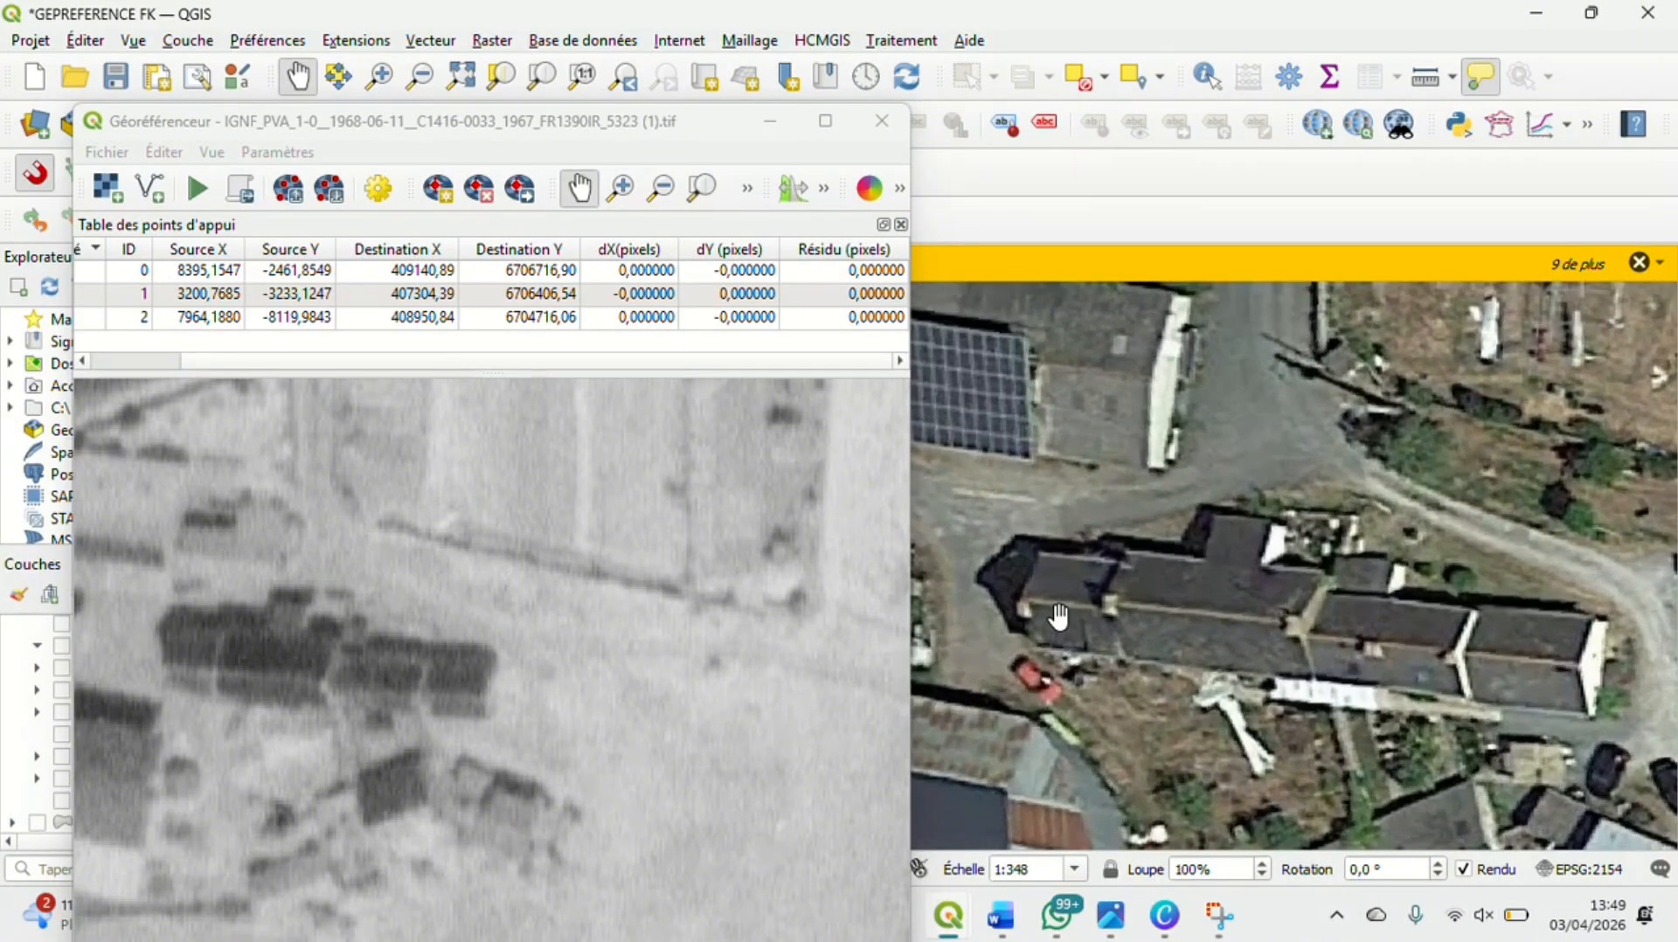
pyautogui.scroll(1, 1058, 616)
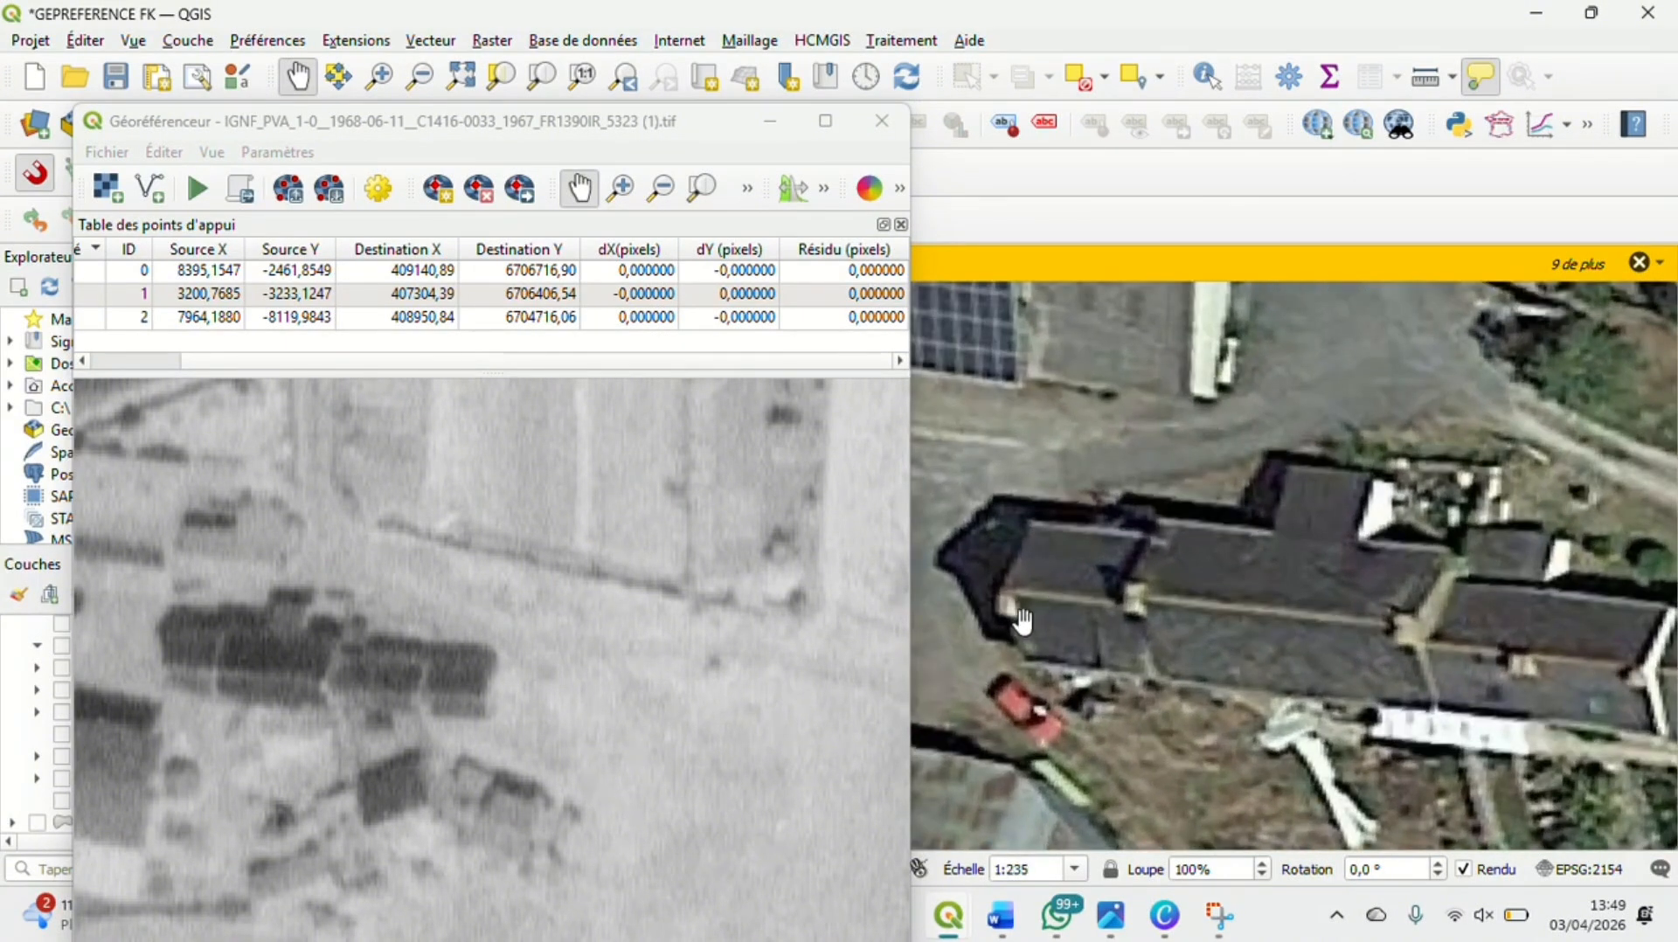
pyautogui.scroll(-1, 1055, 612)
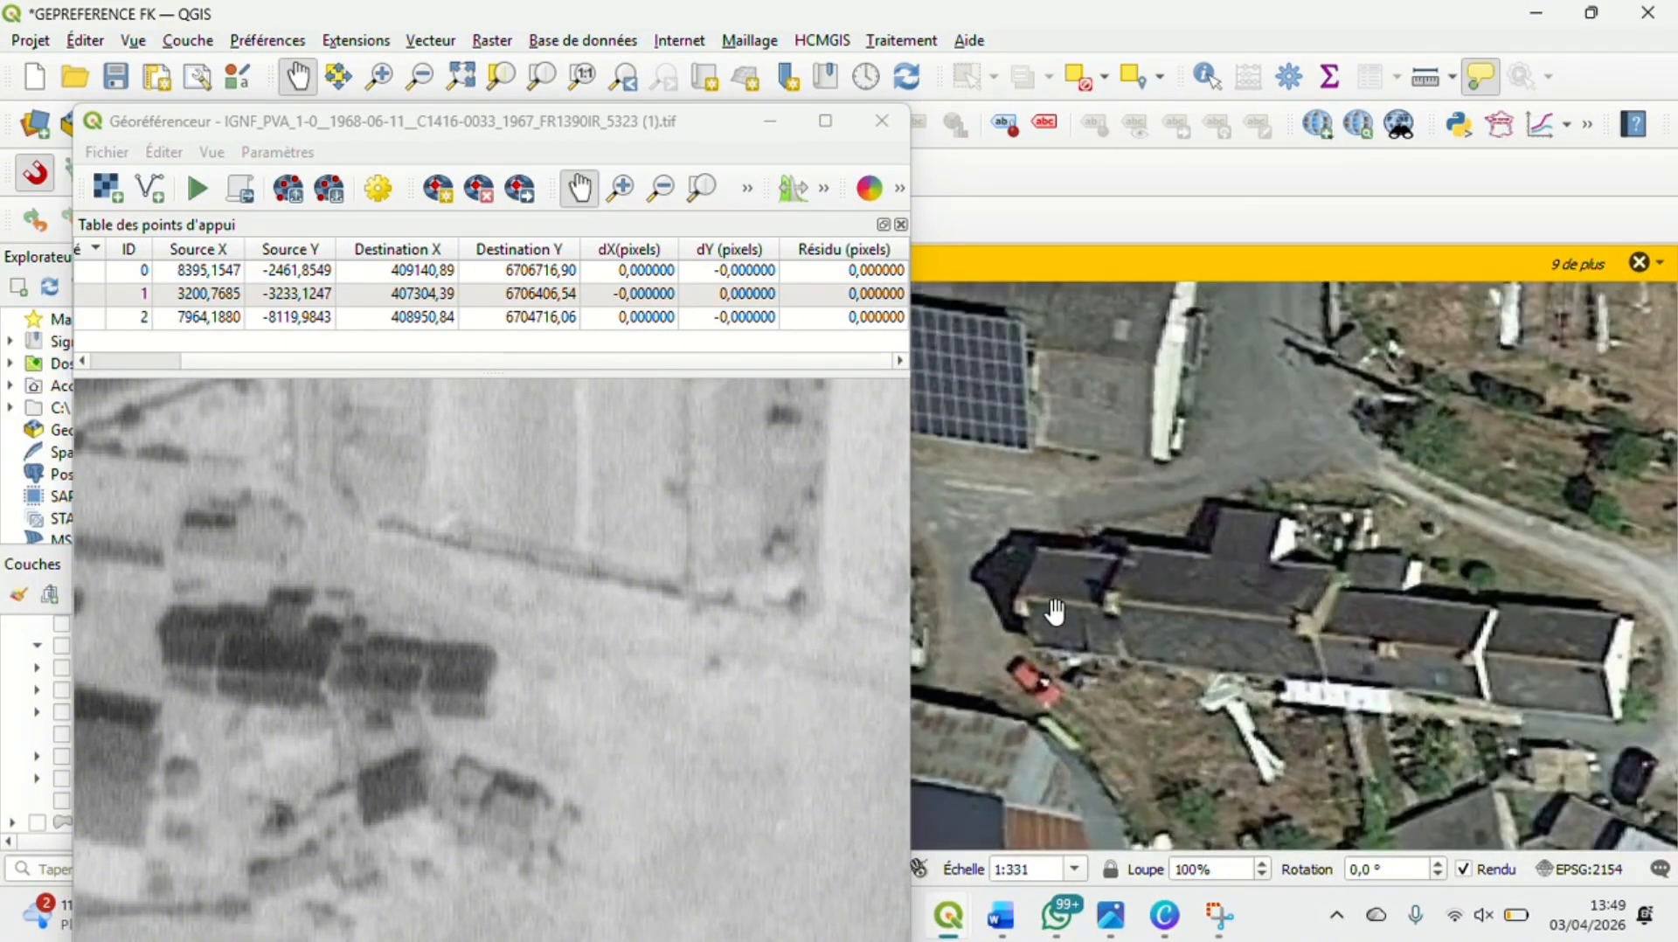
# Place a fourth control point on the west end of the farmstead's long building in the aerial photo, at about source X 1454.95, Y -7876.13
pyautogui.scroll(1, 269, 678)
pyautogui.scroll(1, 269, 677)
pyautogui.click(262, 685)
pyautogui.scroll(-1, 262, 685)
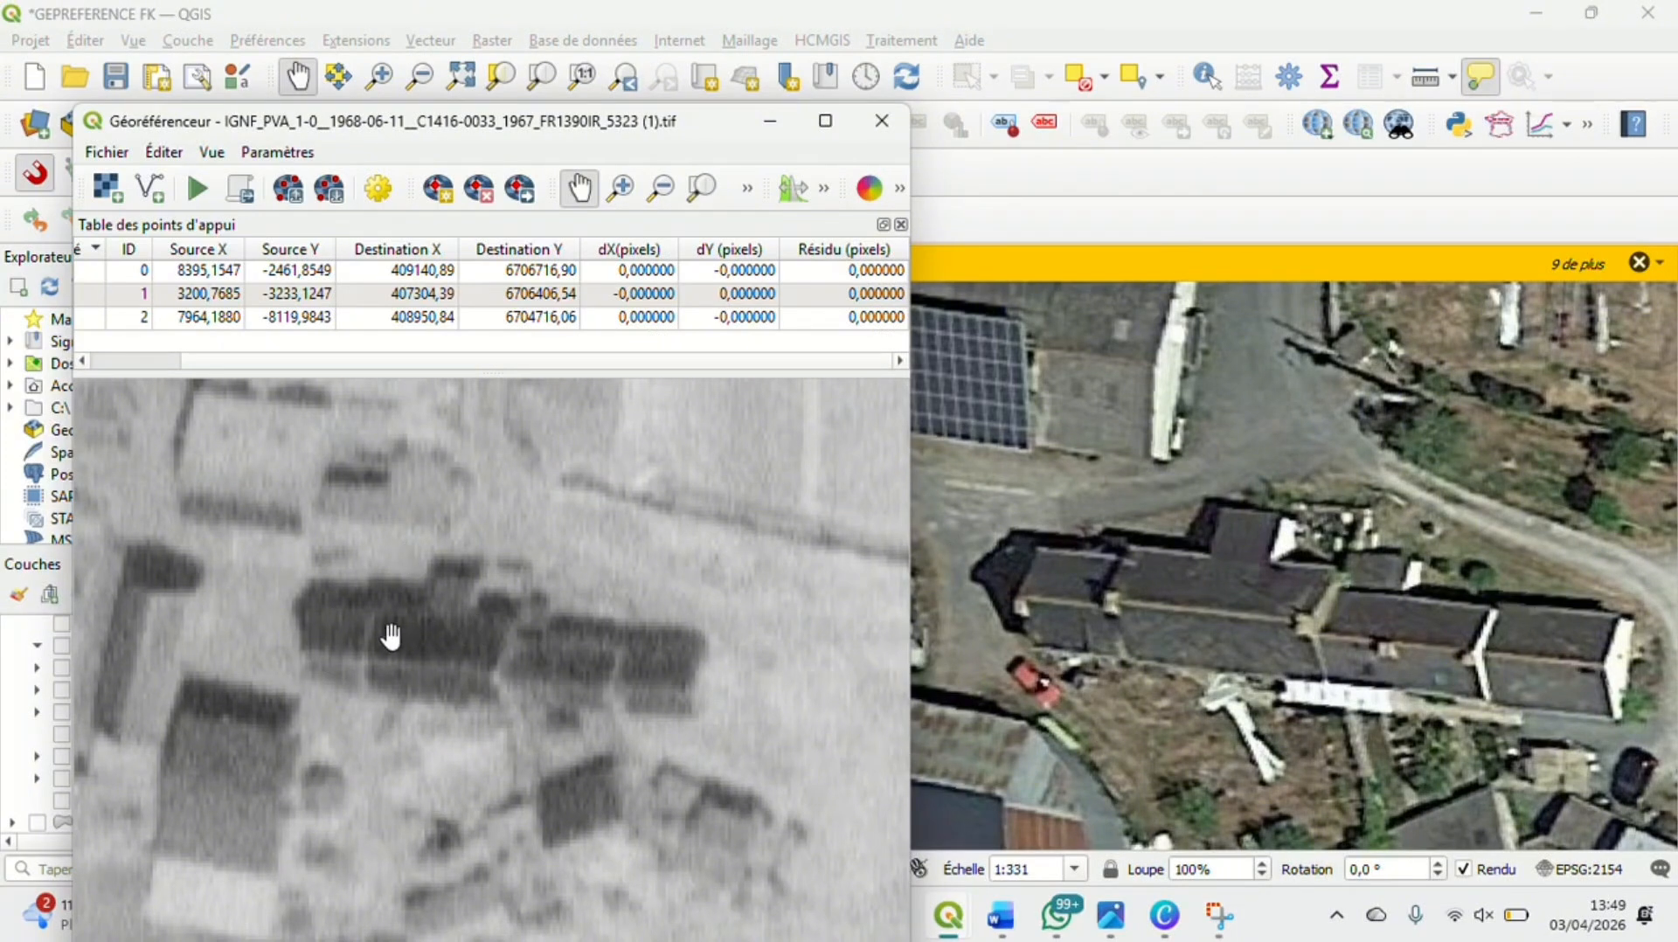
pyautogui.scroll(2, 312, 627)
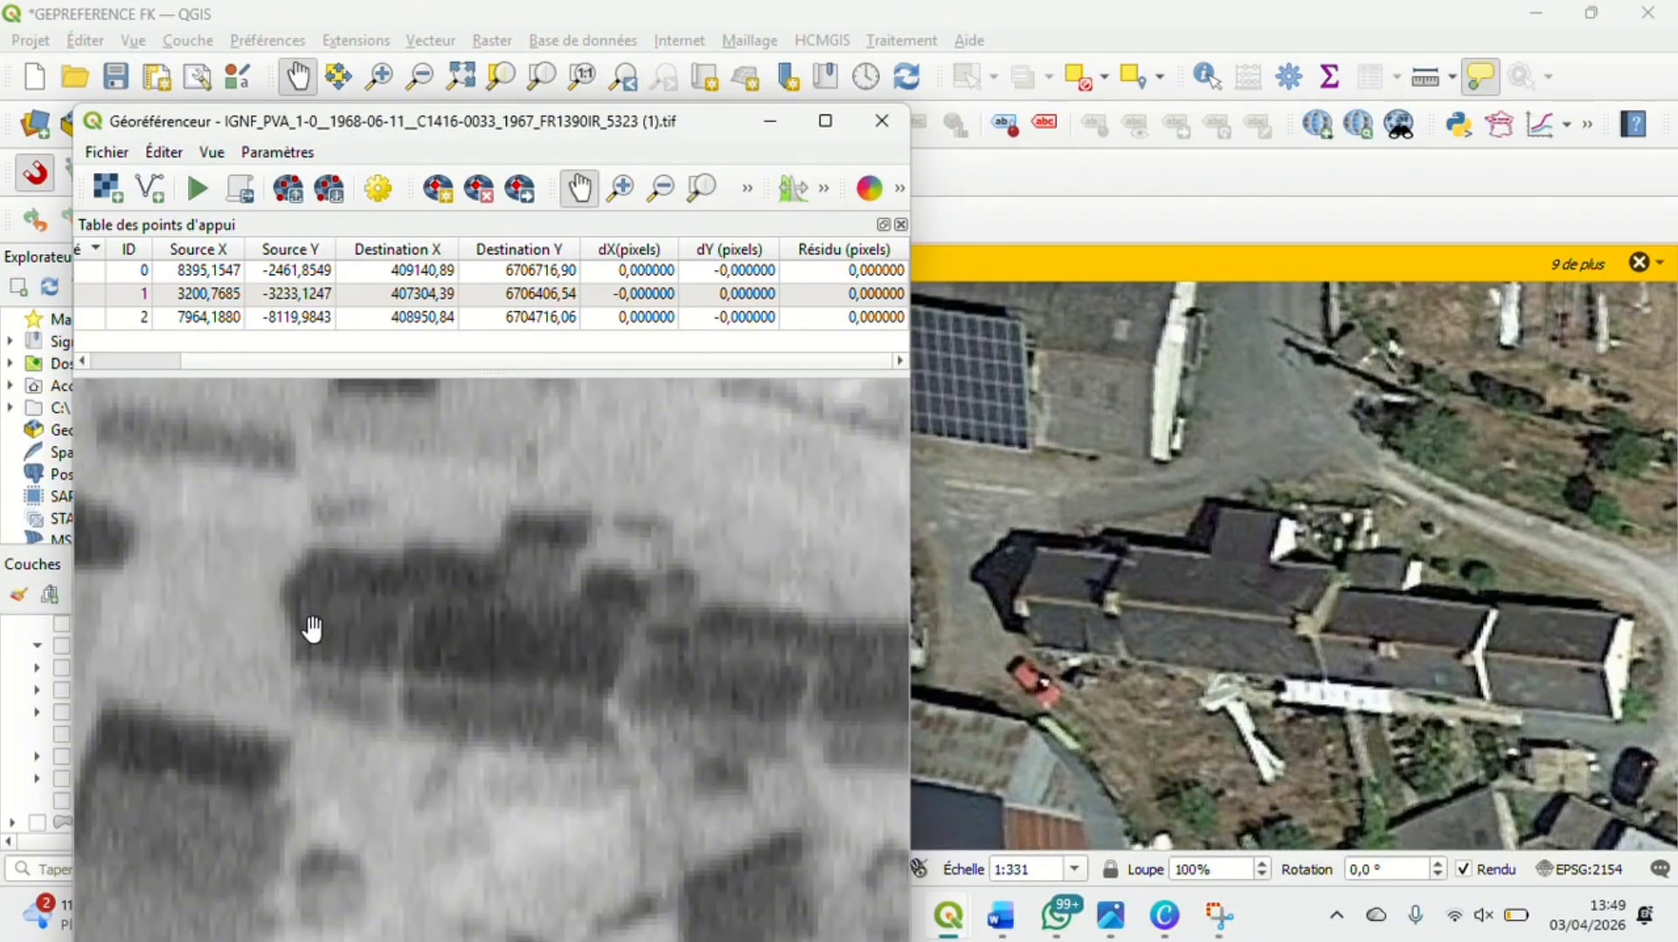
pyautogui.click(443, 203)
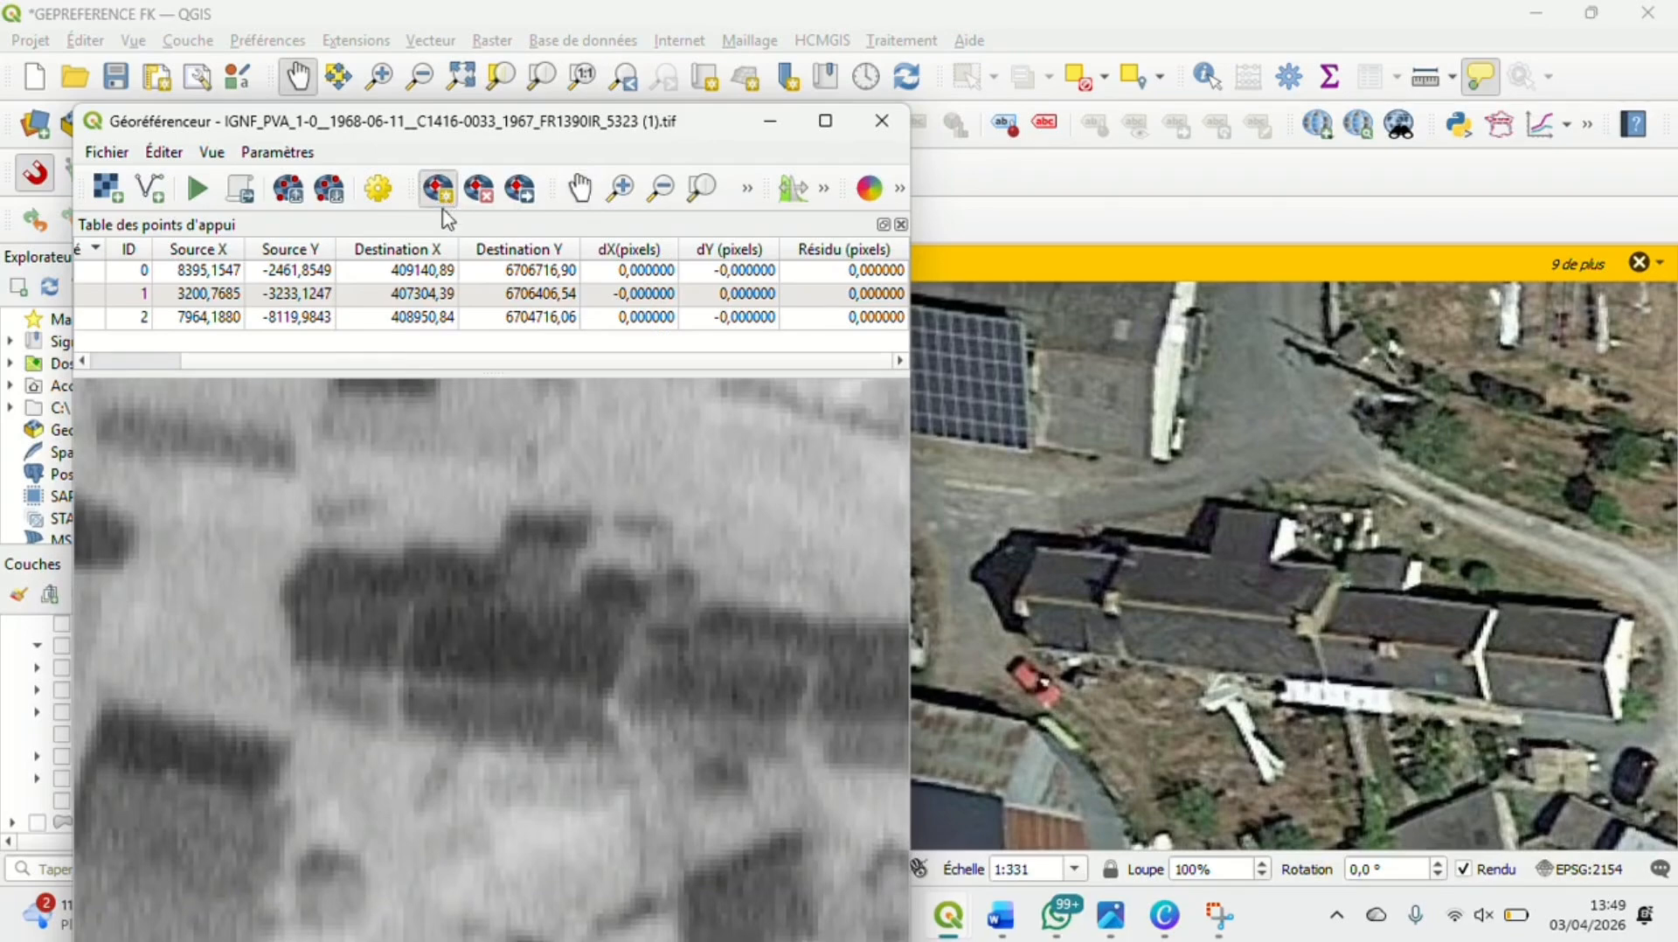
pyautogui.scroll(1, 293, 653)
pyautogui.click(297, 675)
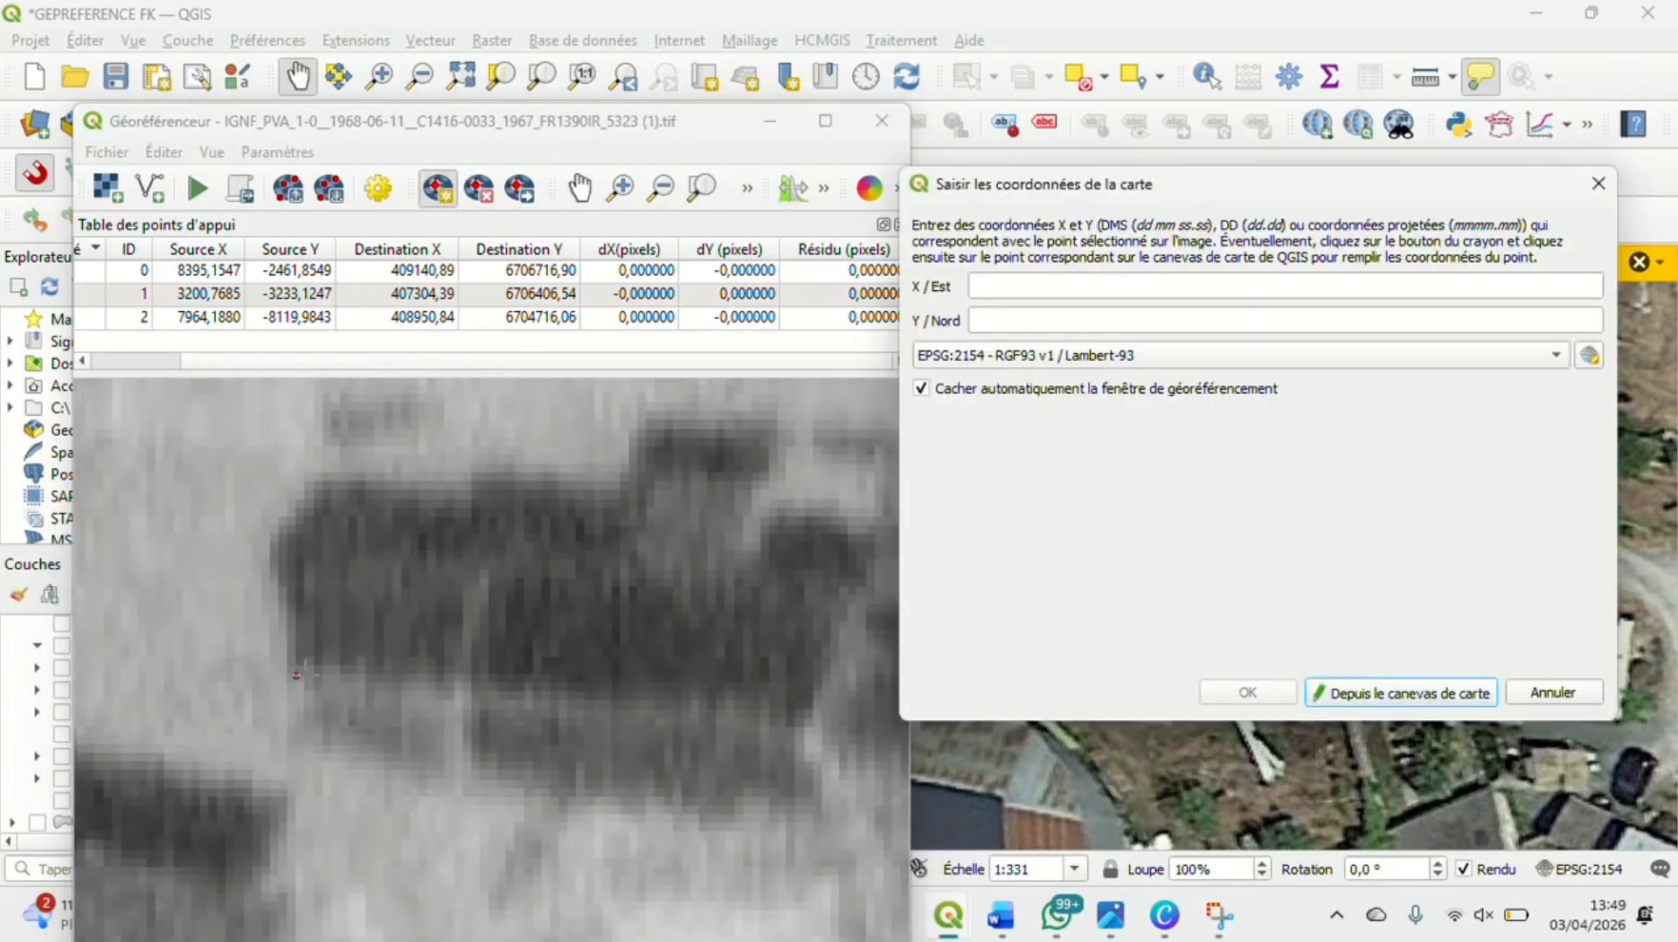
# Match the control point to the same building's west roof end on the satellite map, at about X 406691.23, Y 6704811.25 in EPSG:2154
pyautogui.click(1401, 693)
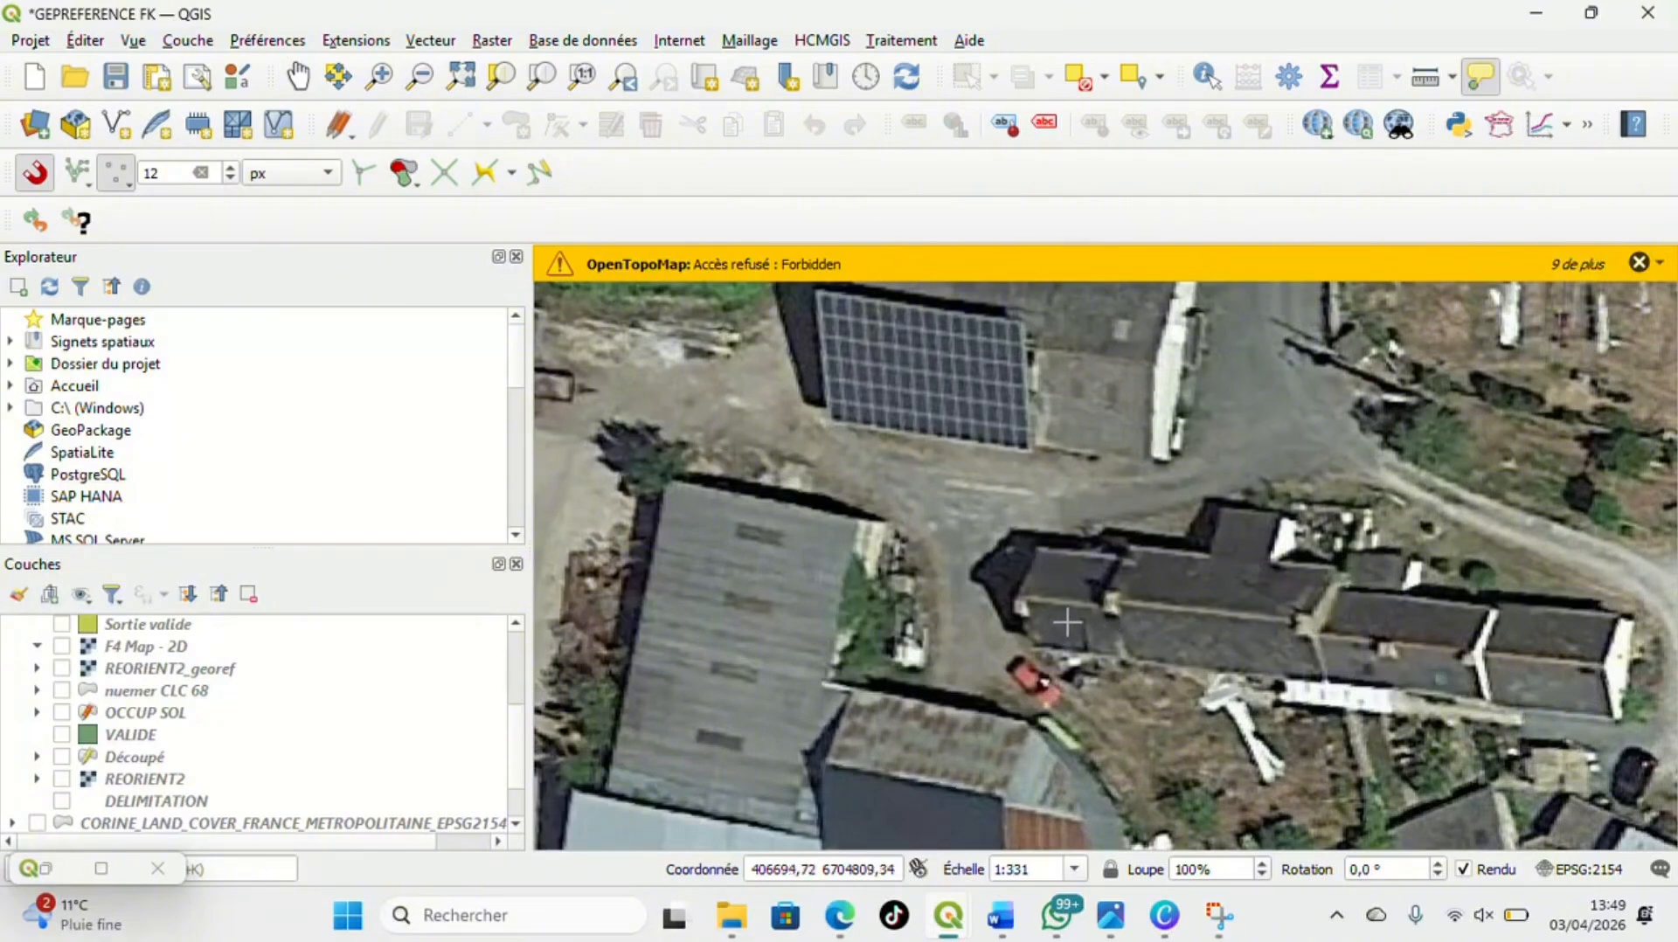
pyautogui.scroll(4, 1011, 590)
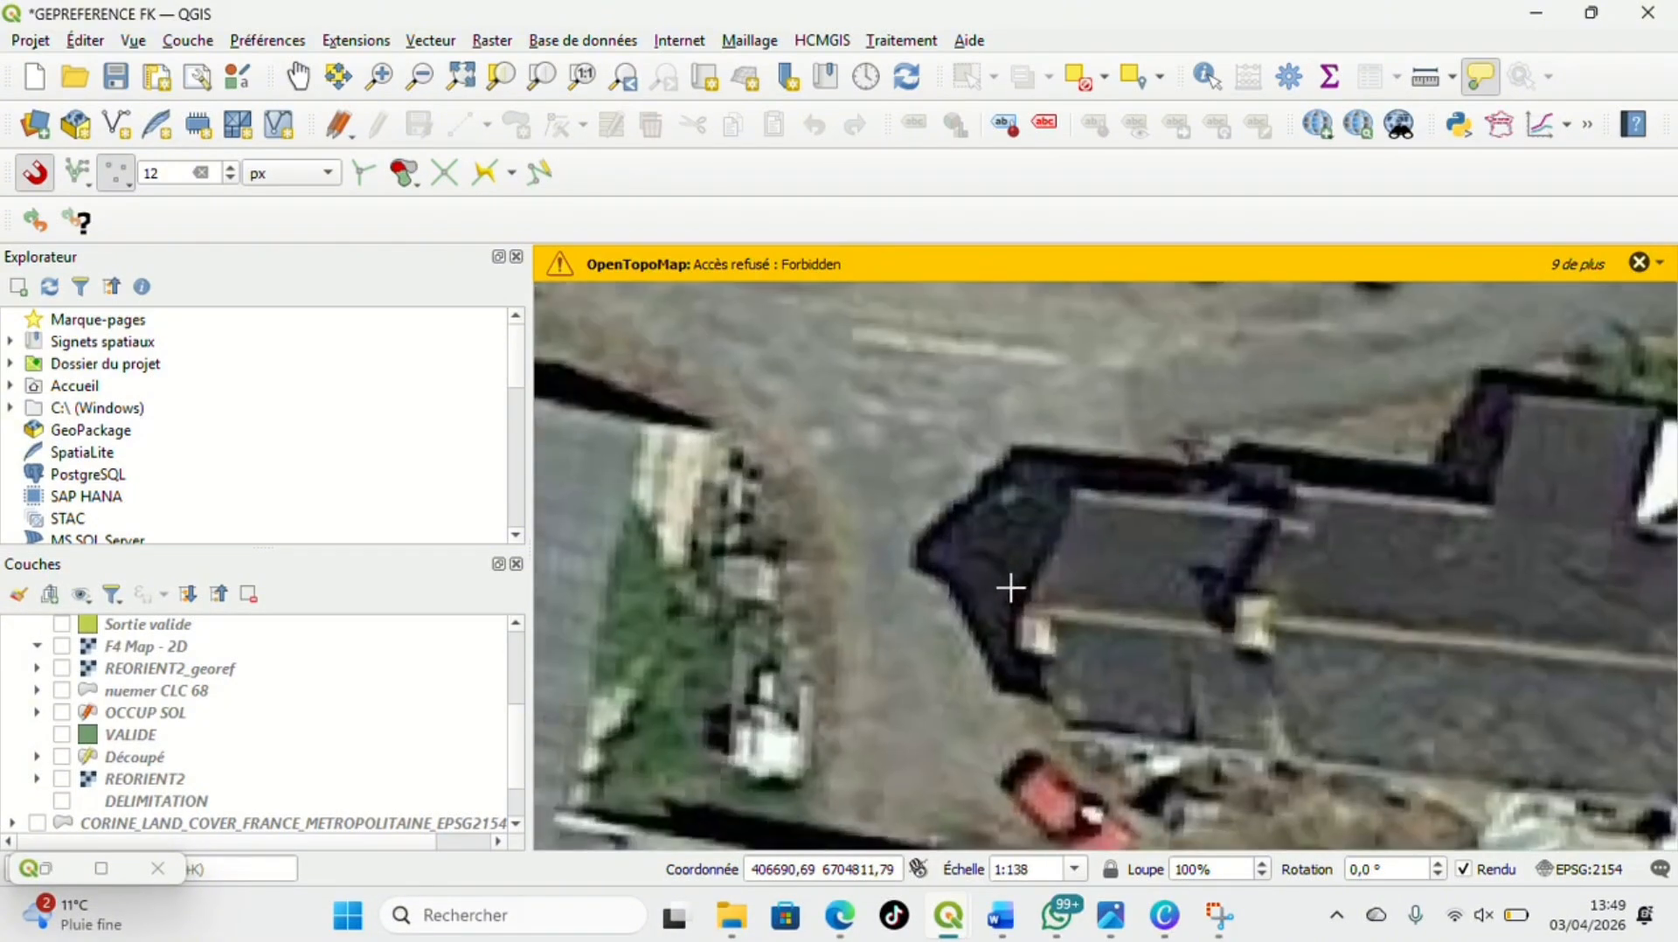
pyautogui.click(1039, 623)
pyautogui.click(1247, 694)
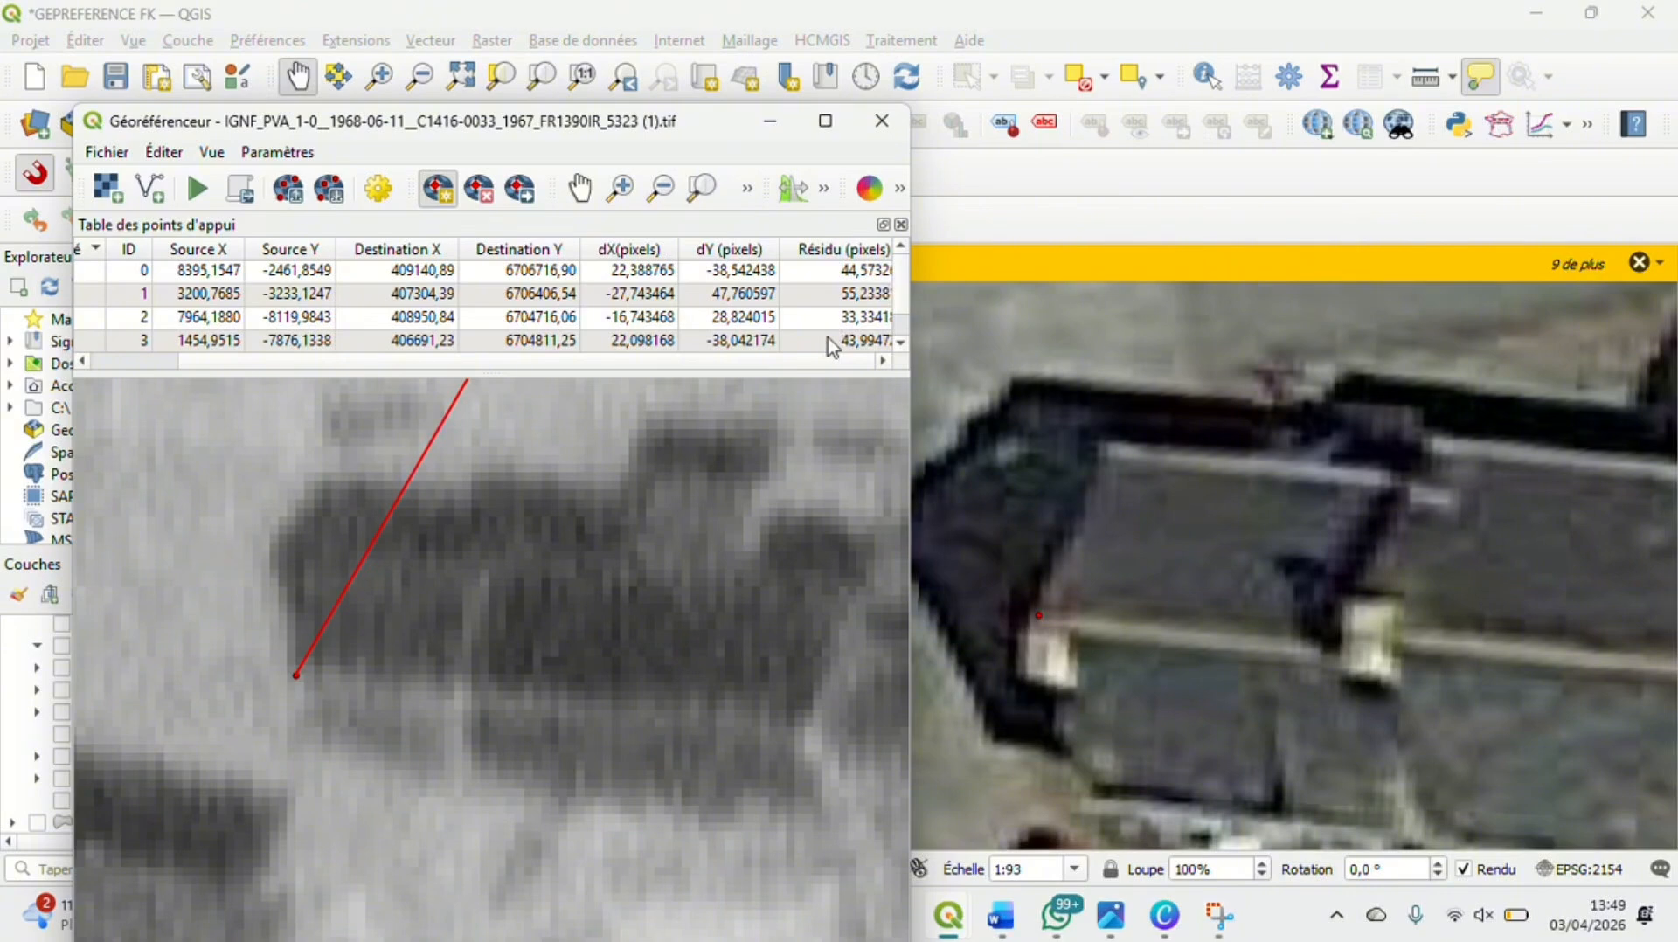
# Move the fourth control point northeast to the road on the aerial photo, at about source X 1545.70, Y -7716.76, to reduce the residuals
pyautogui.scroll(-2, 727, 445)
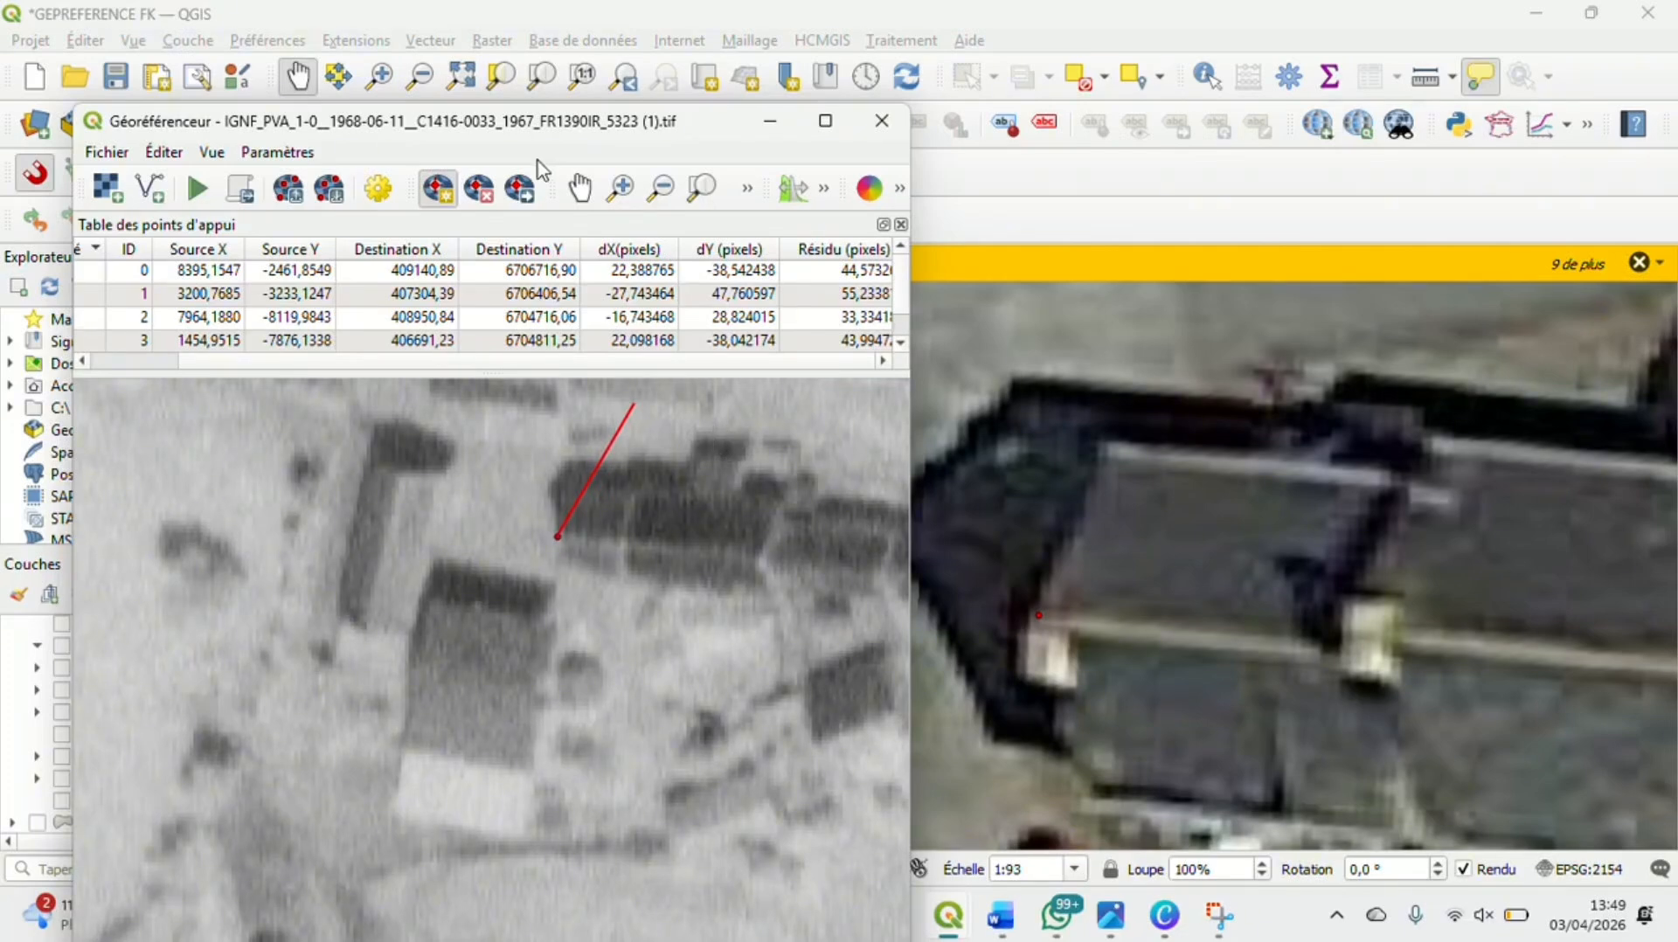
pyautogui.click(528, 204)
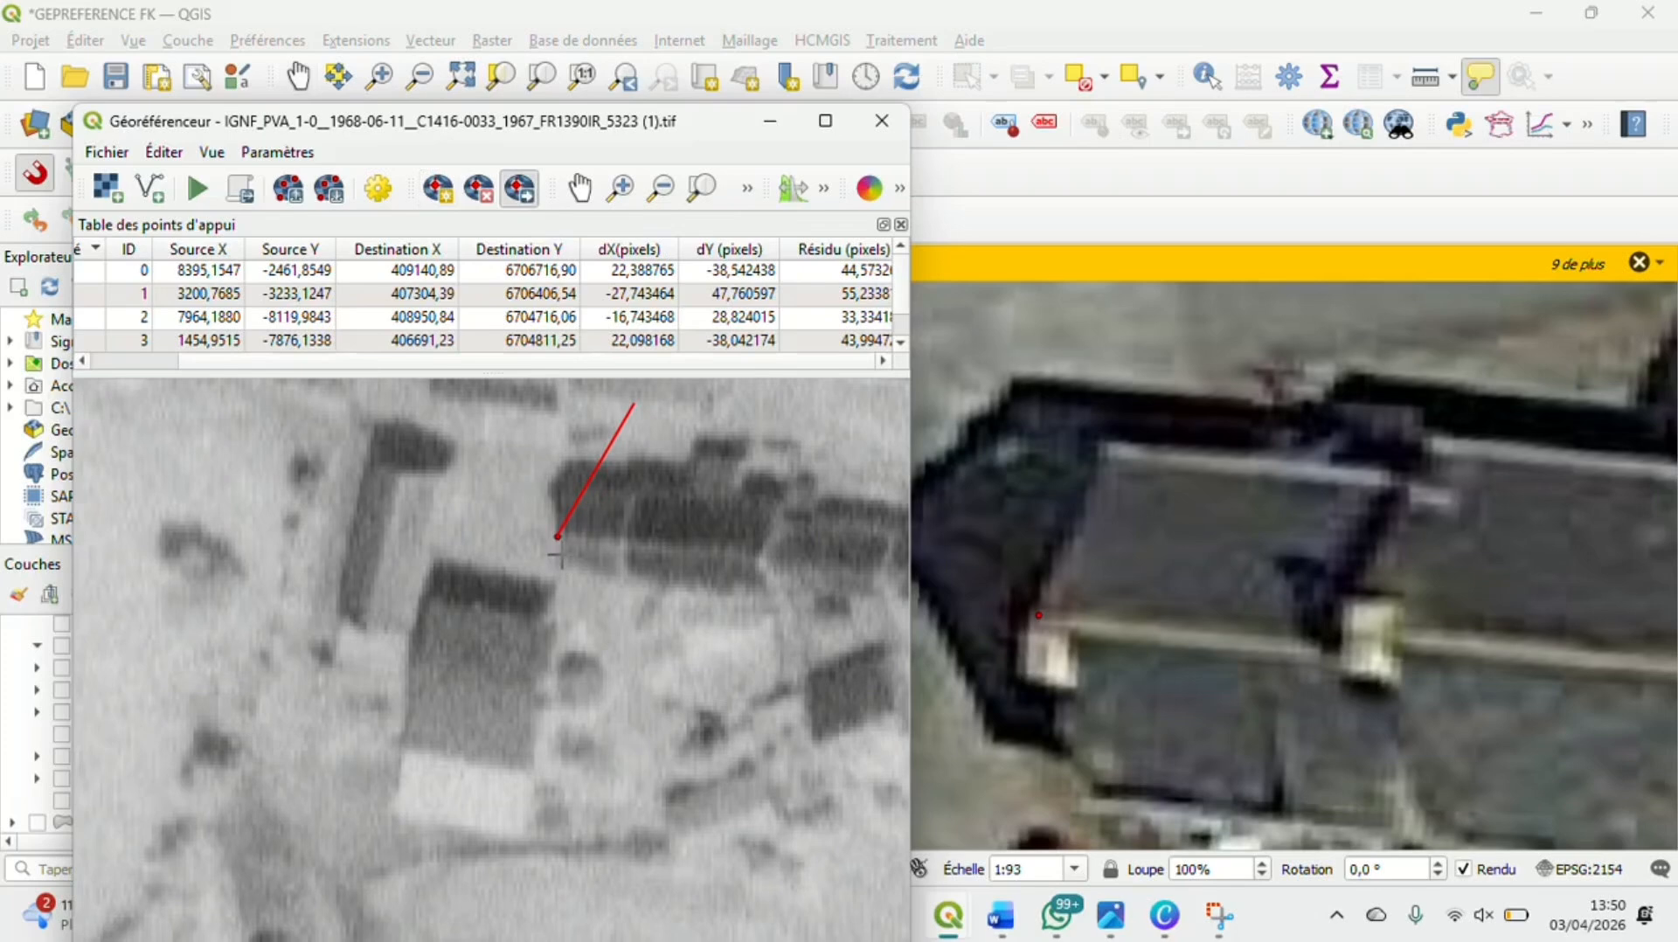
pyautogui.moveTo(556, 536); pyautogui.dragTo(633, 487)
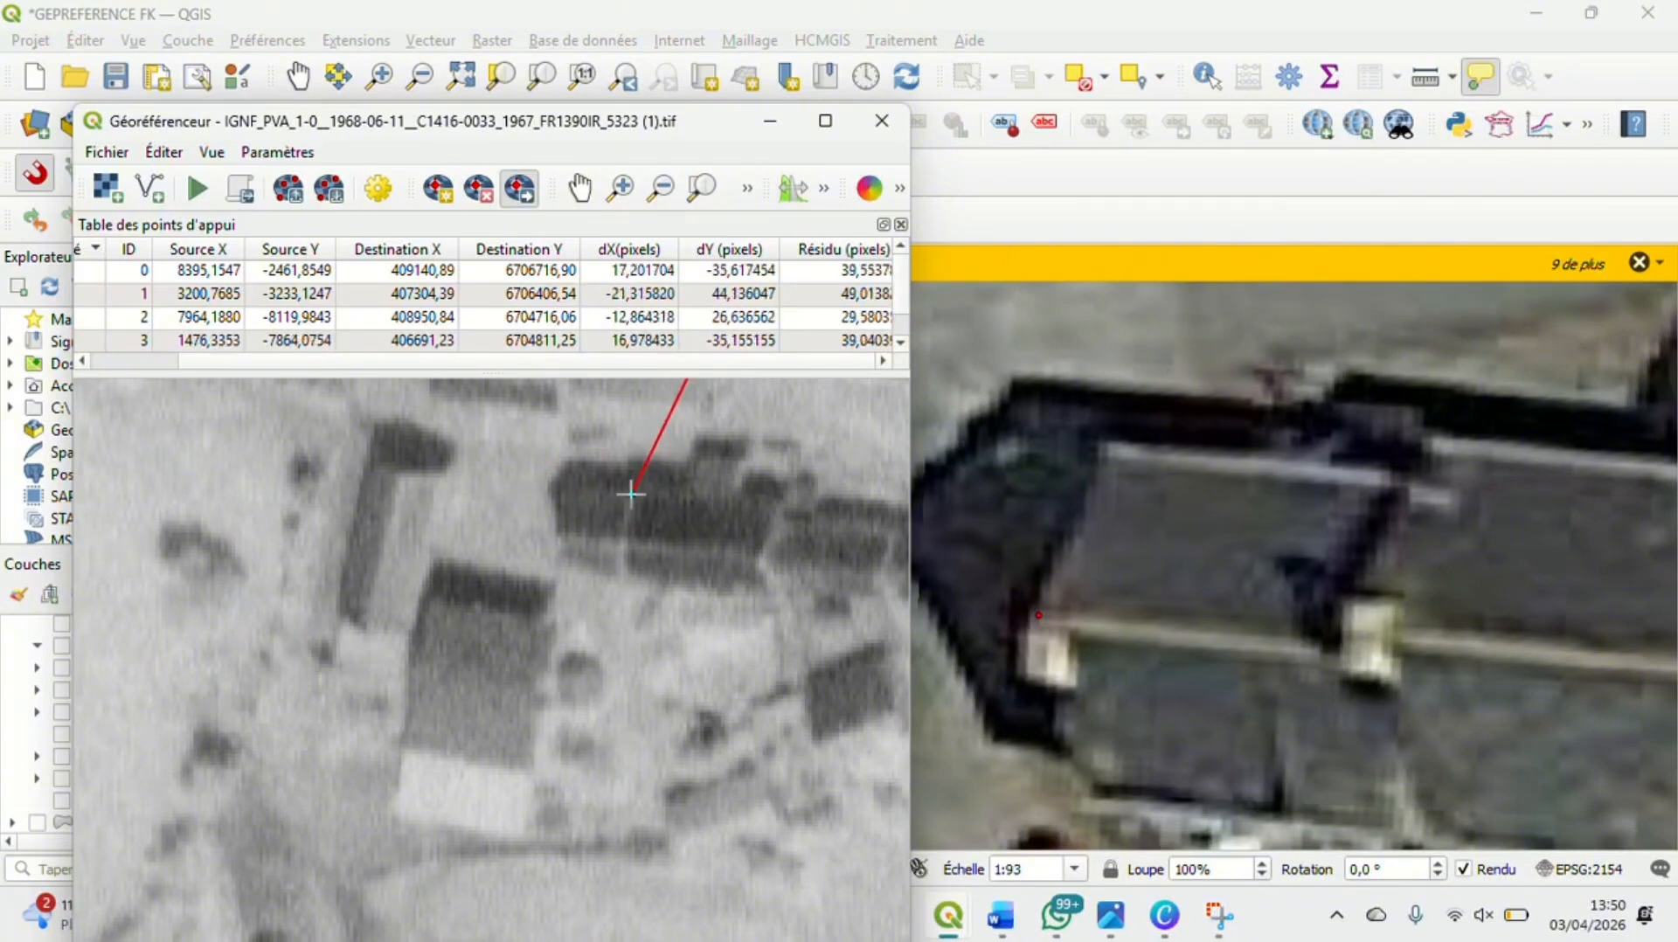
pyautogui.scroll(-2, 524, 498)
pyautogui.scroll(-2, 525, 498)
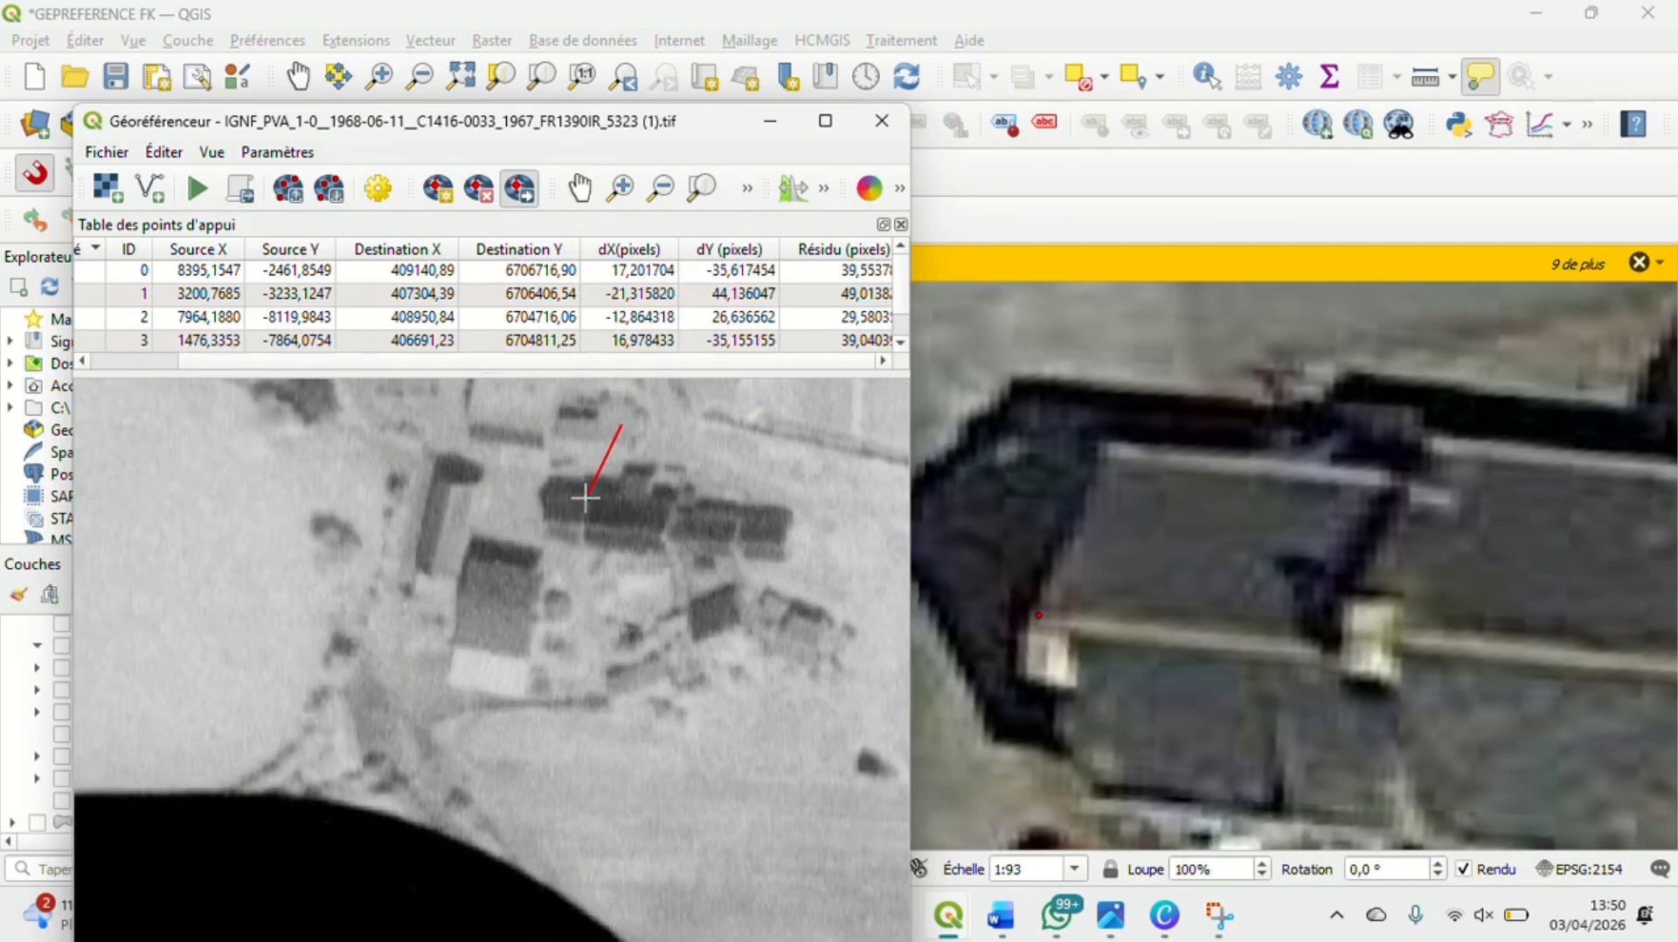
pyautogui.moveTo(585, 498)
pyautogui.mouseDown()
pyautogui.moveTo(586, 522)
pyautogui.moveTo(590, 505)
pyautogui.mouseUp()
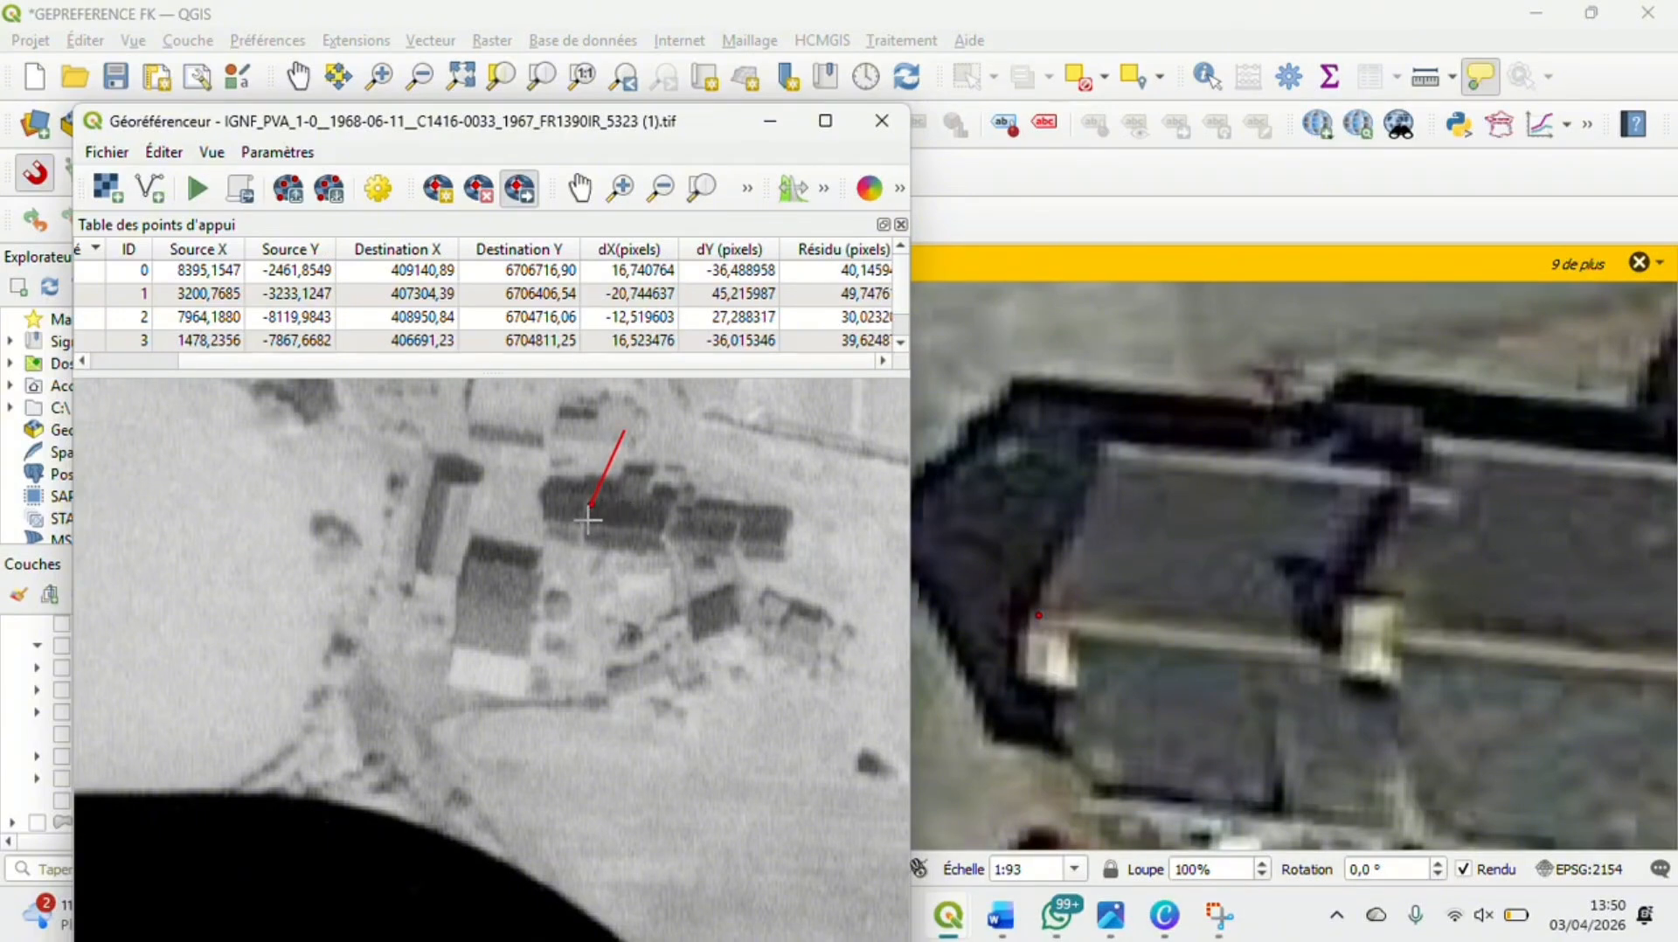
pyautogui.moveTo(591, 505); pyautogui.dragTo(650, 409)
pyautogui.scroll(-3, 658, 441)
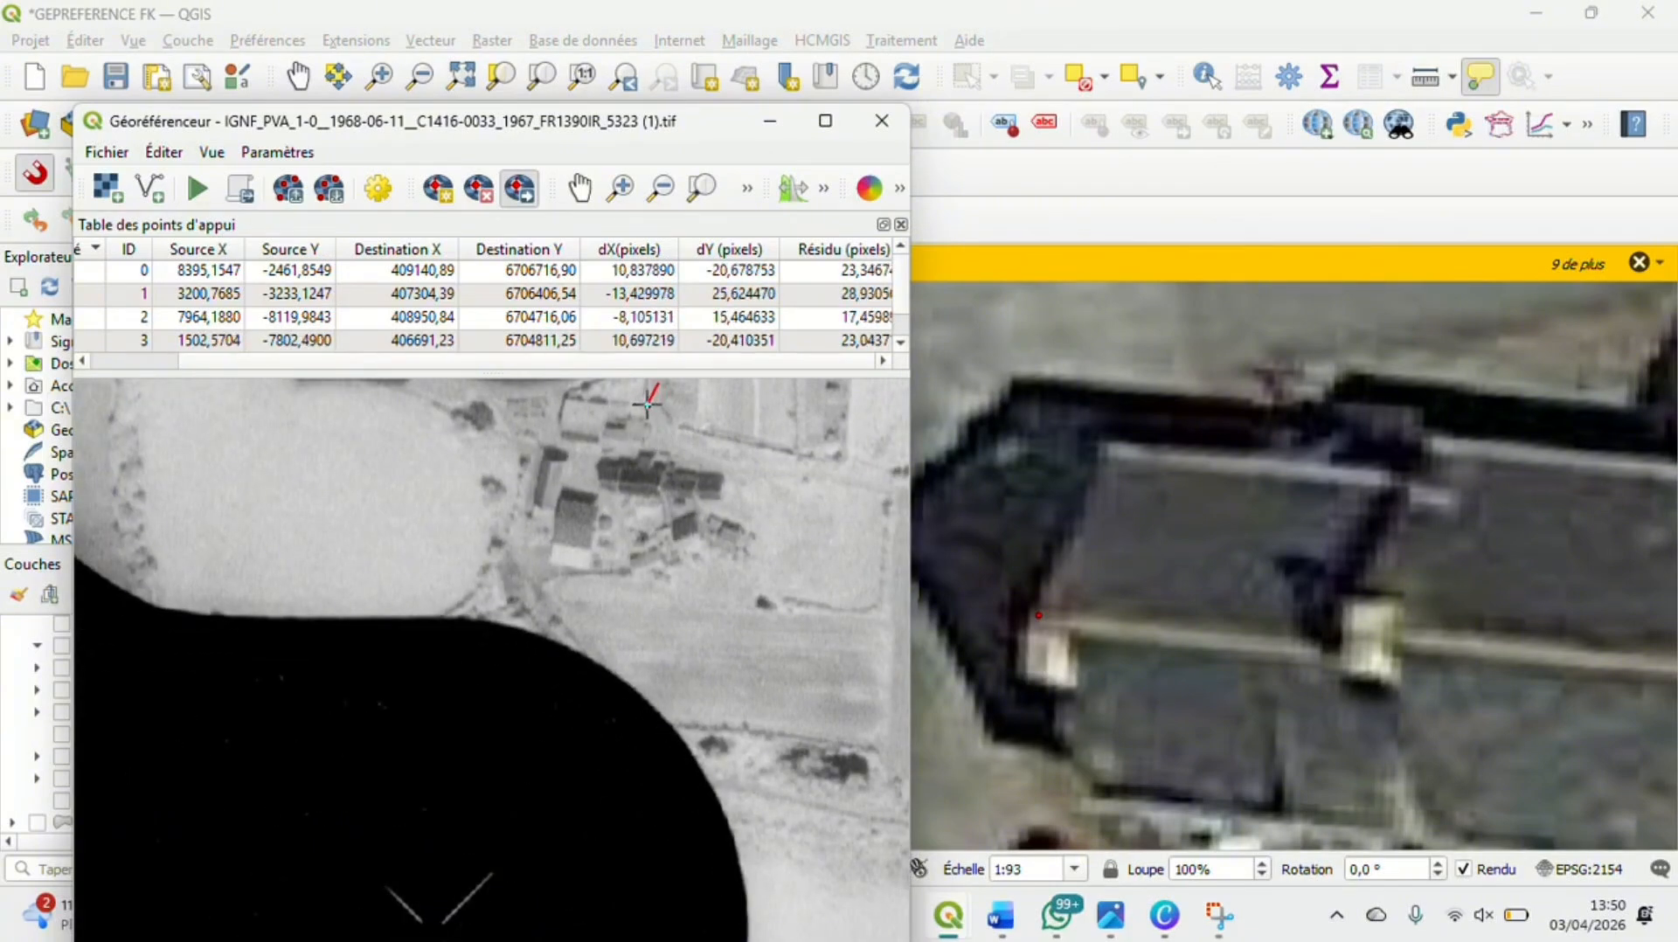
pyautogui.scroll(-3, 646, 404)
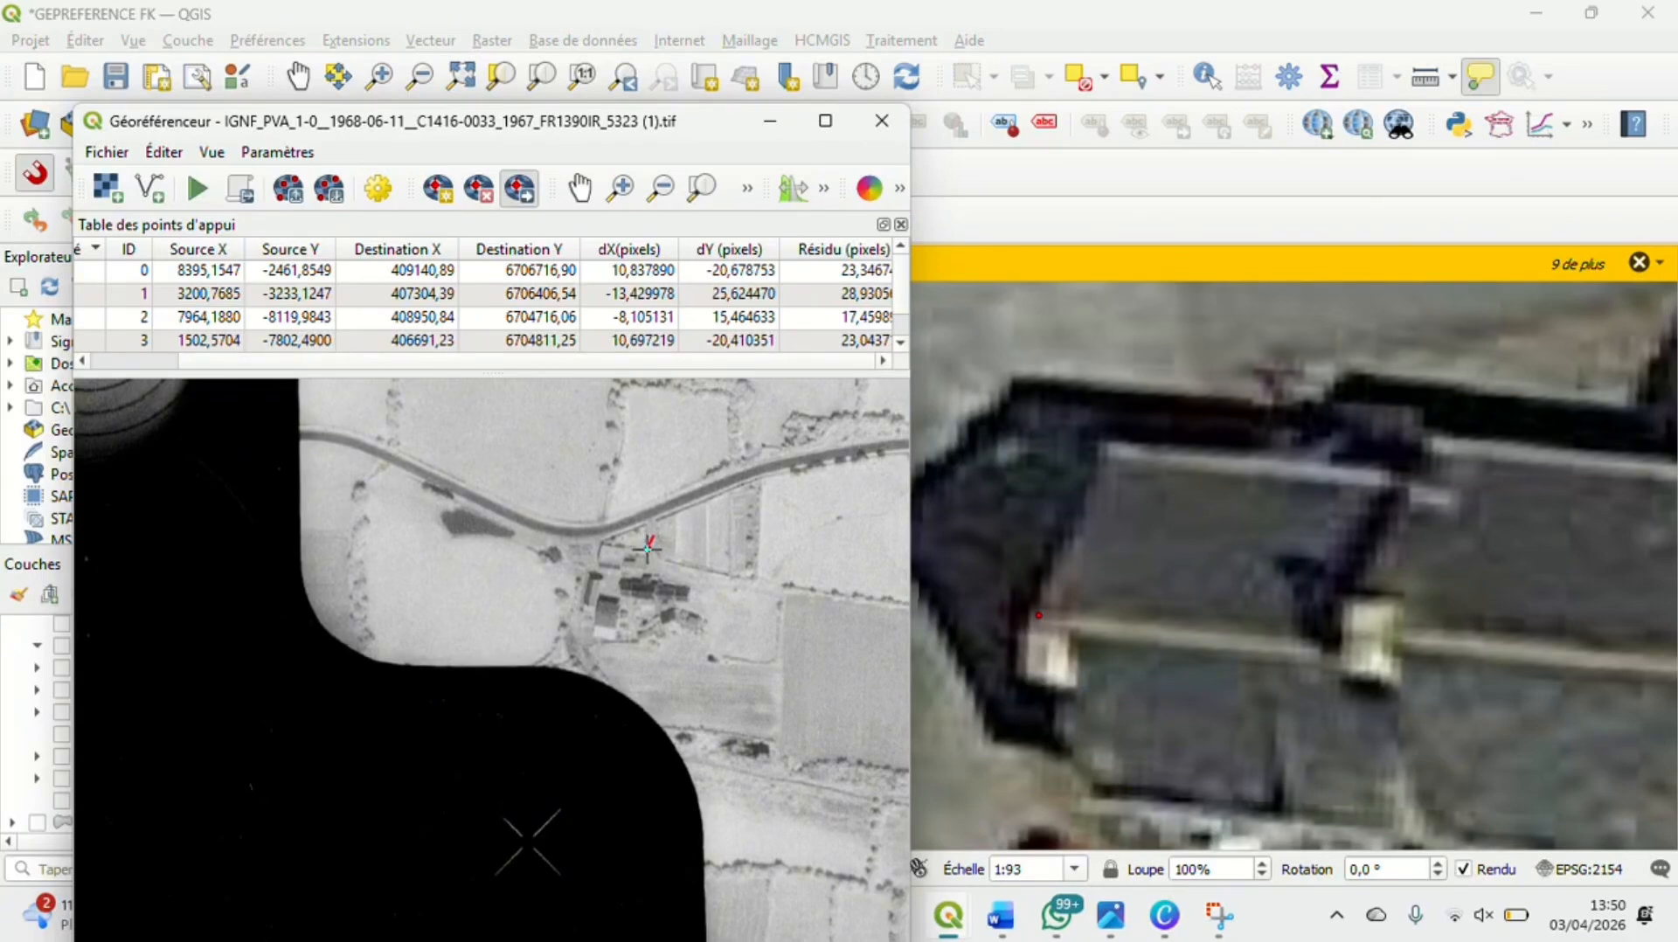
pyautogui.moveTo(647, 548); pyautogui.dragTo(671, 496)
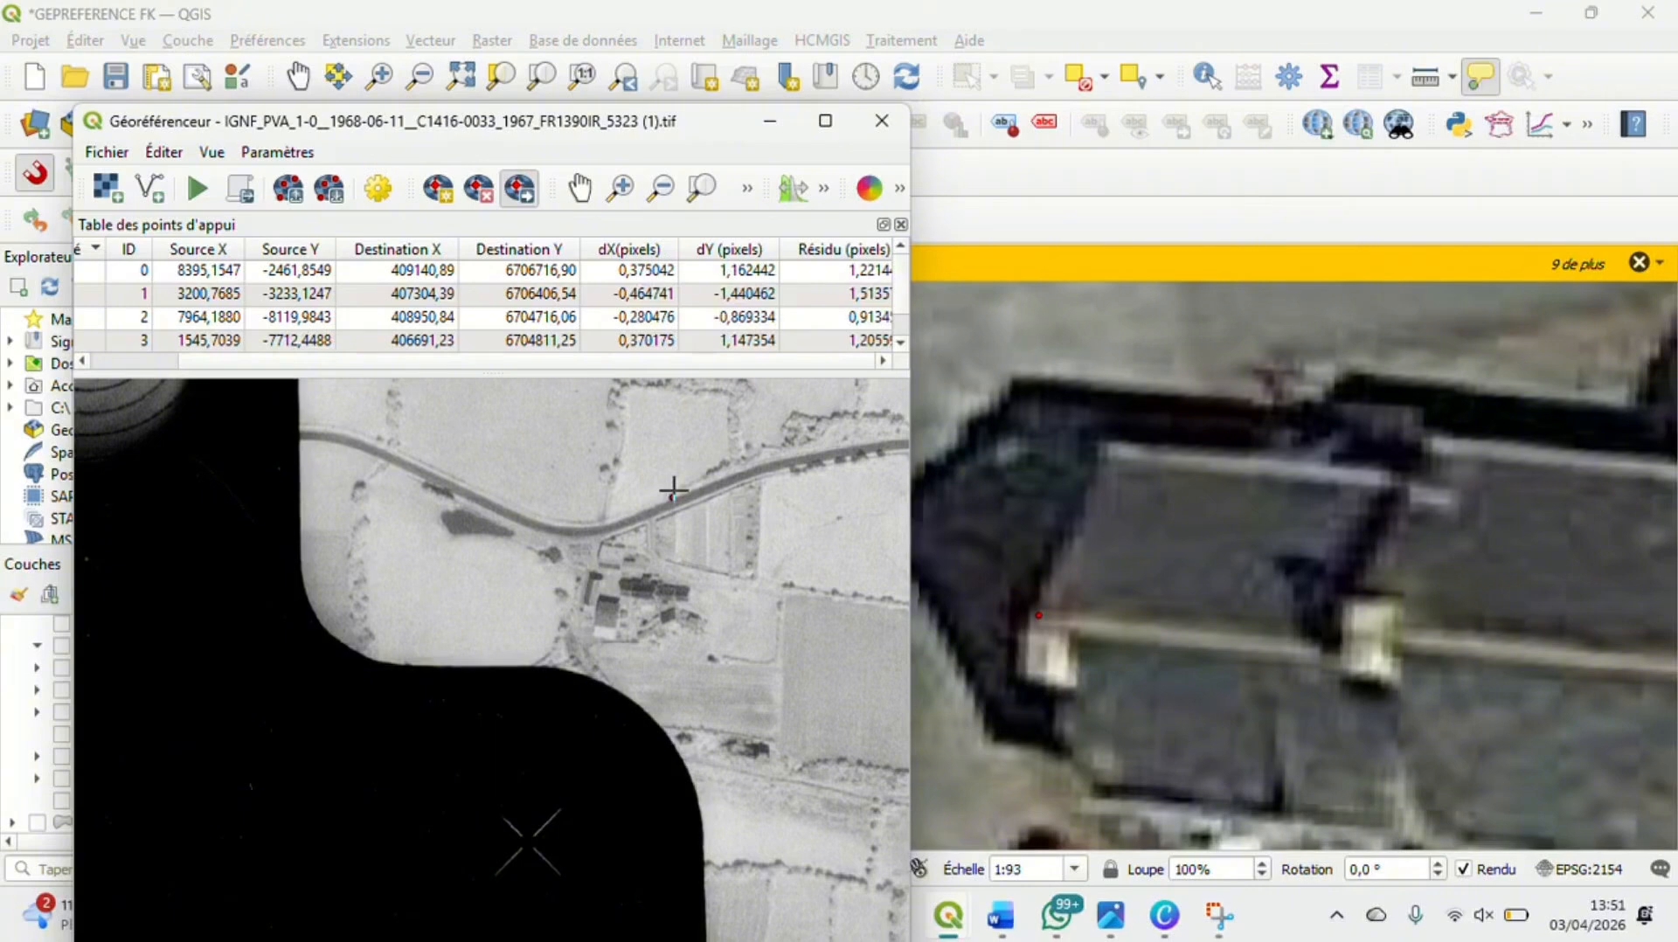
pyautogui.moveTo(672, 495); pyautogui.dragTo(671, 498)
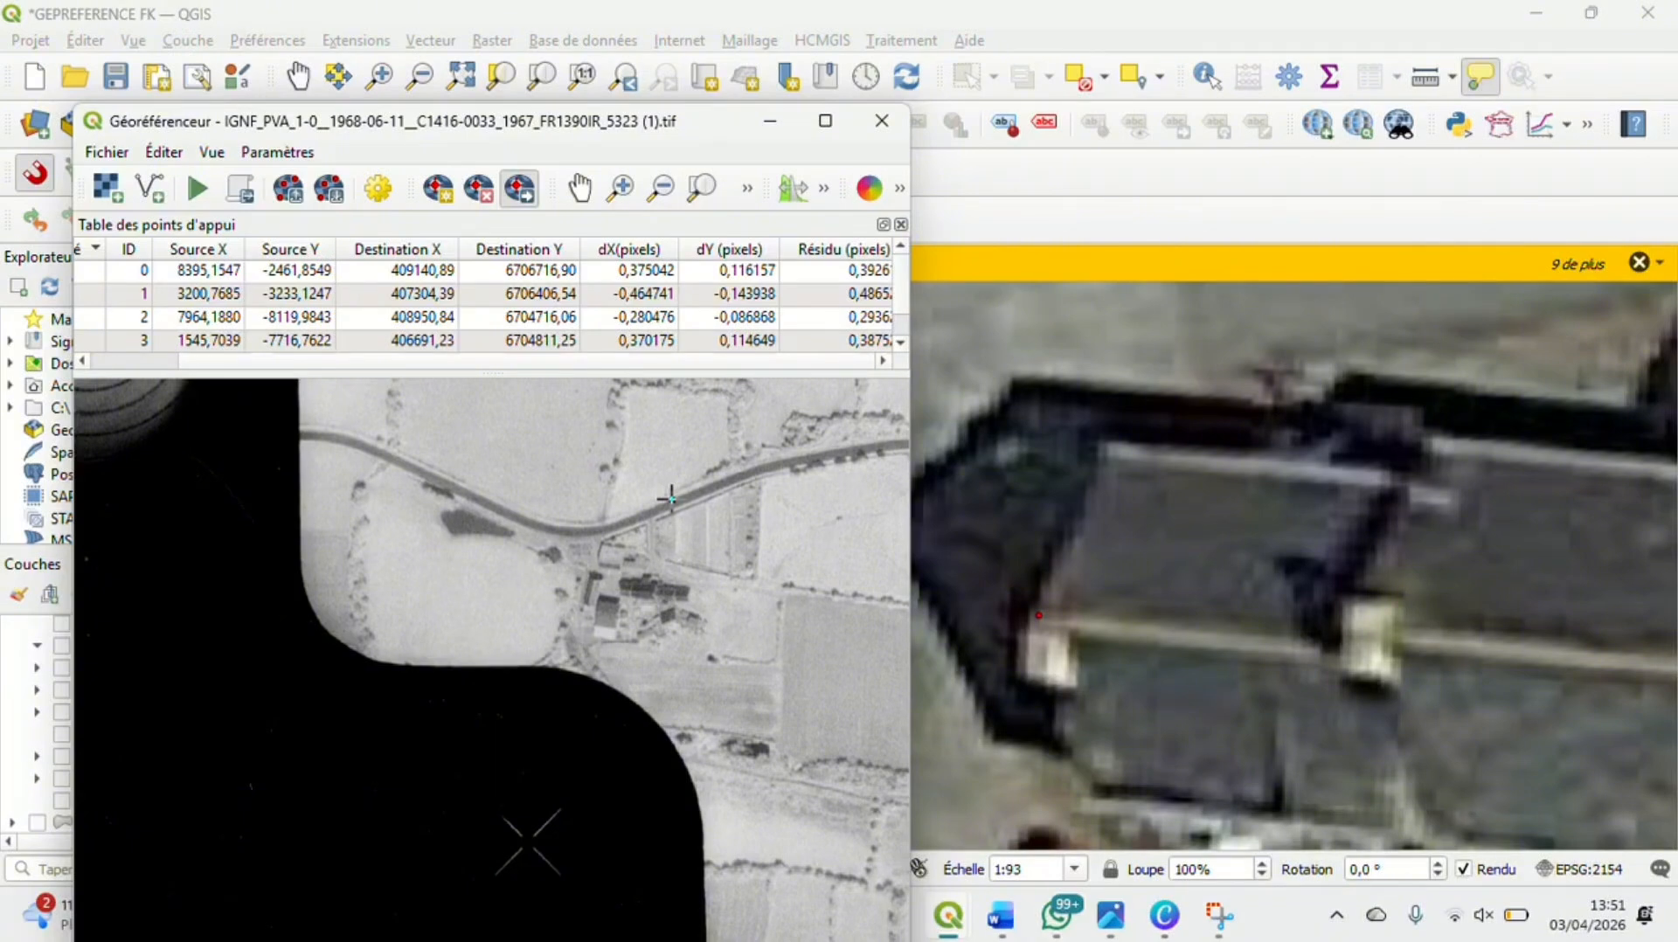
# Keep Polynomiale 1 as the transformation type with EPSG:2154 as target CRS, and confirm the transformation settings
pyautogui.click(379, 189)
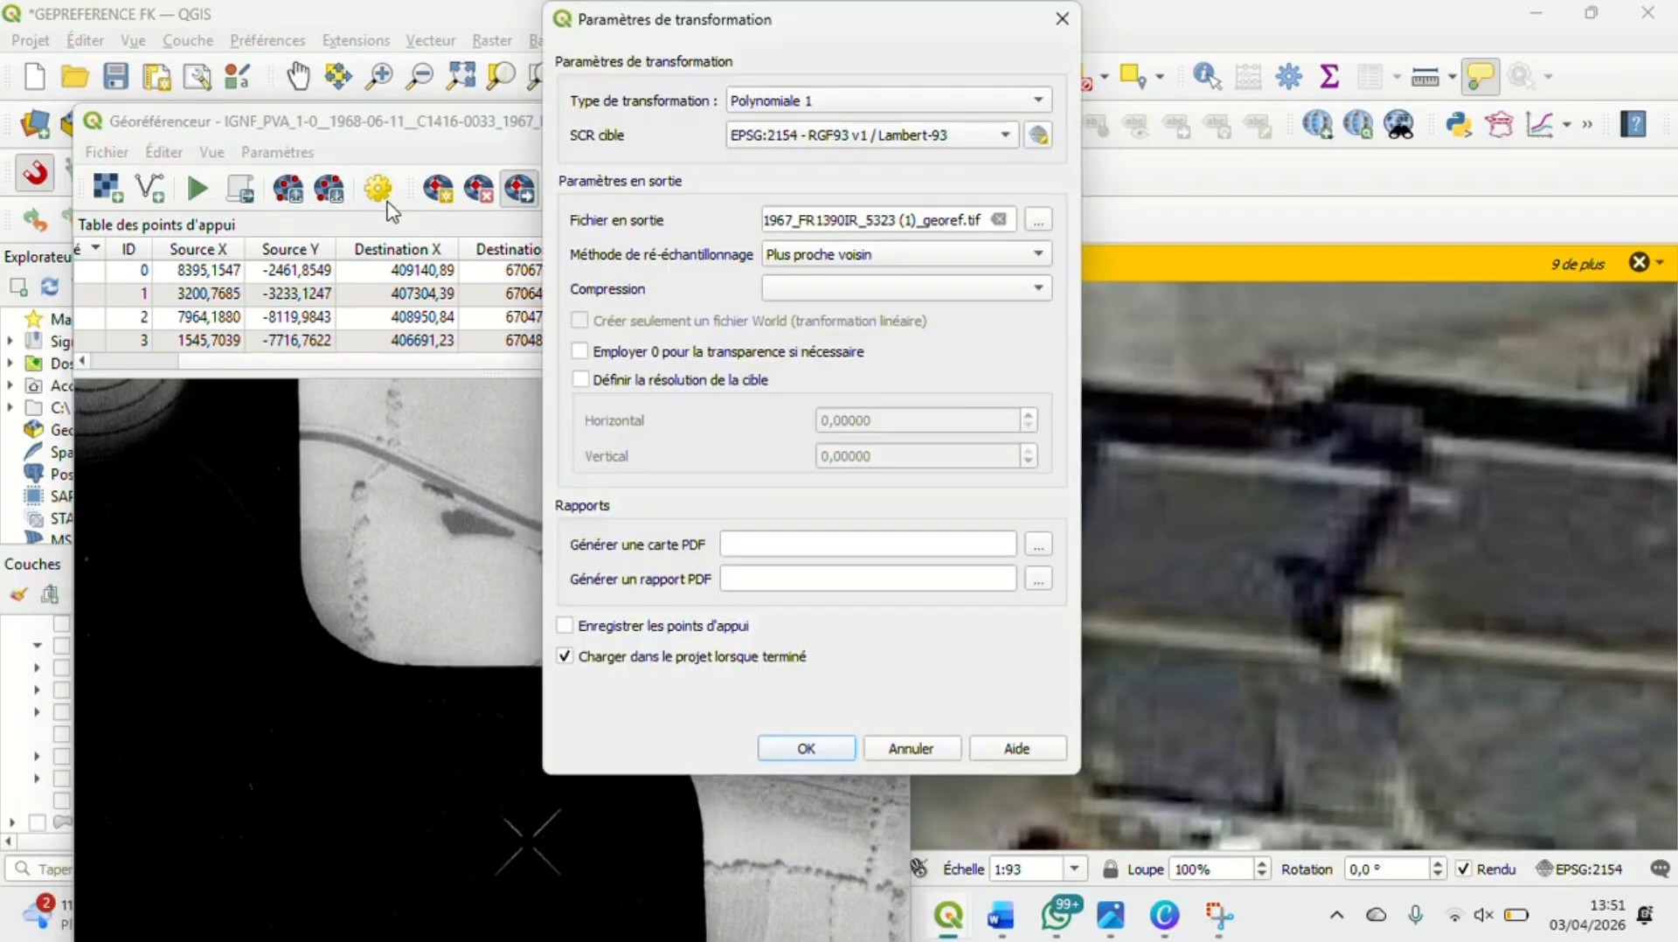
pyautogui.click(843, 108)
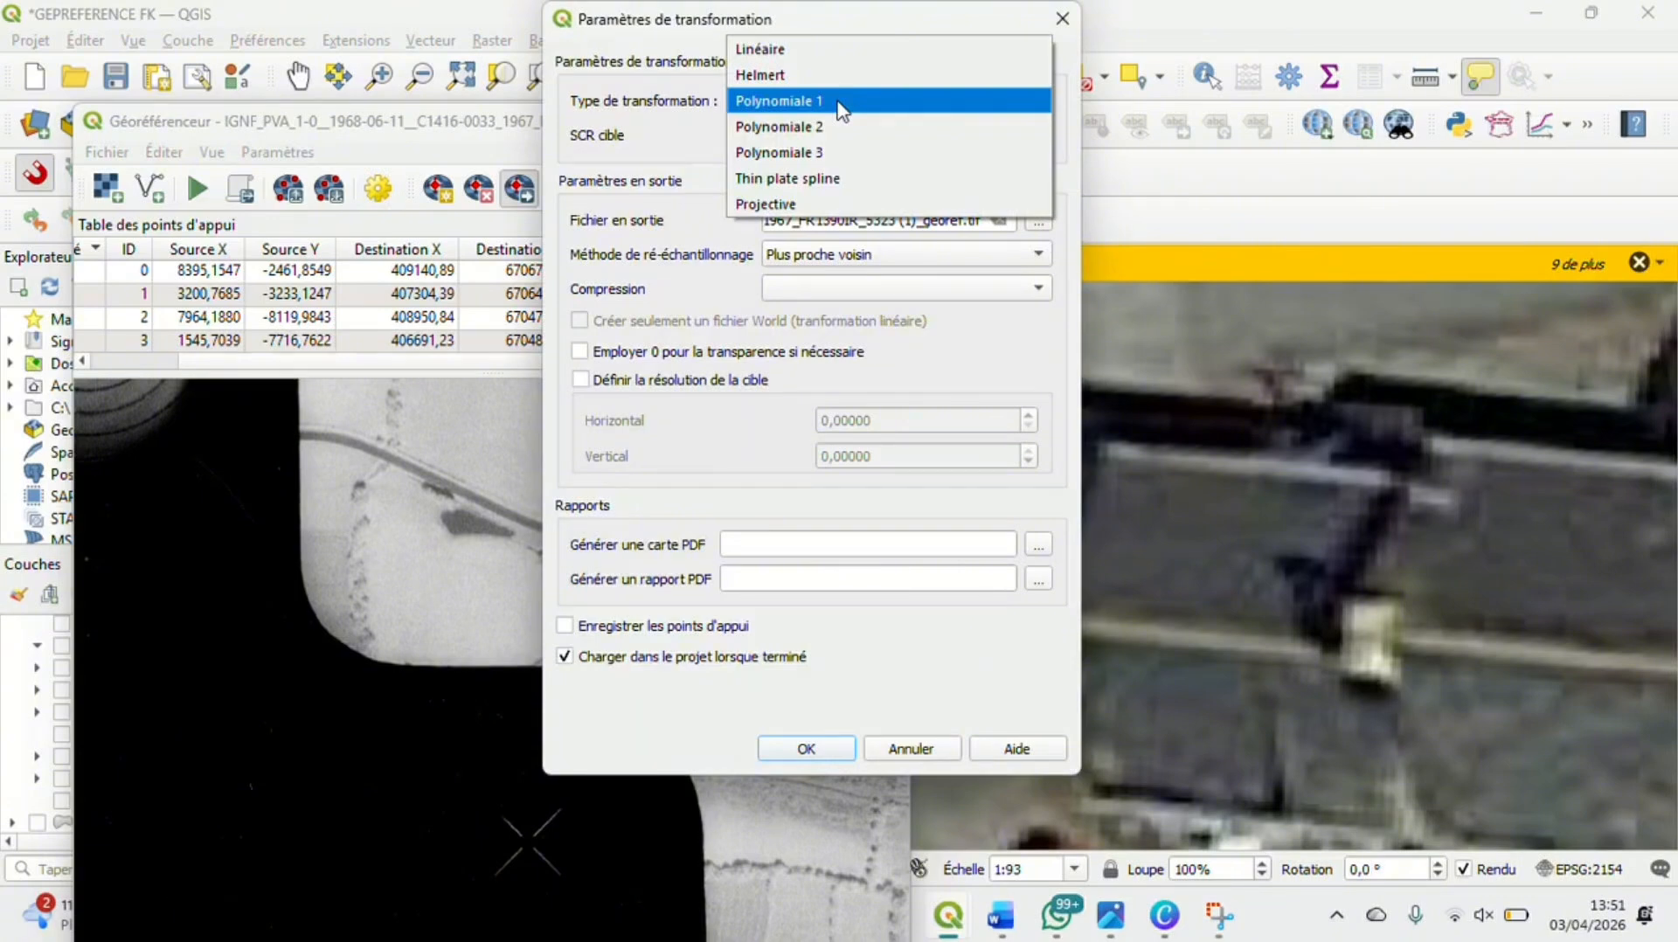
pyautogui.click(790, 75)
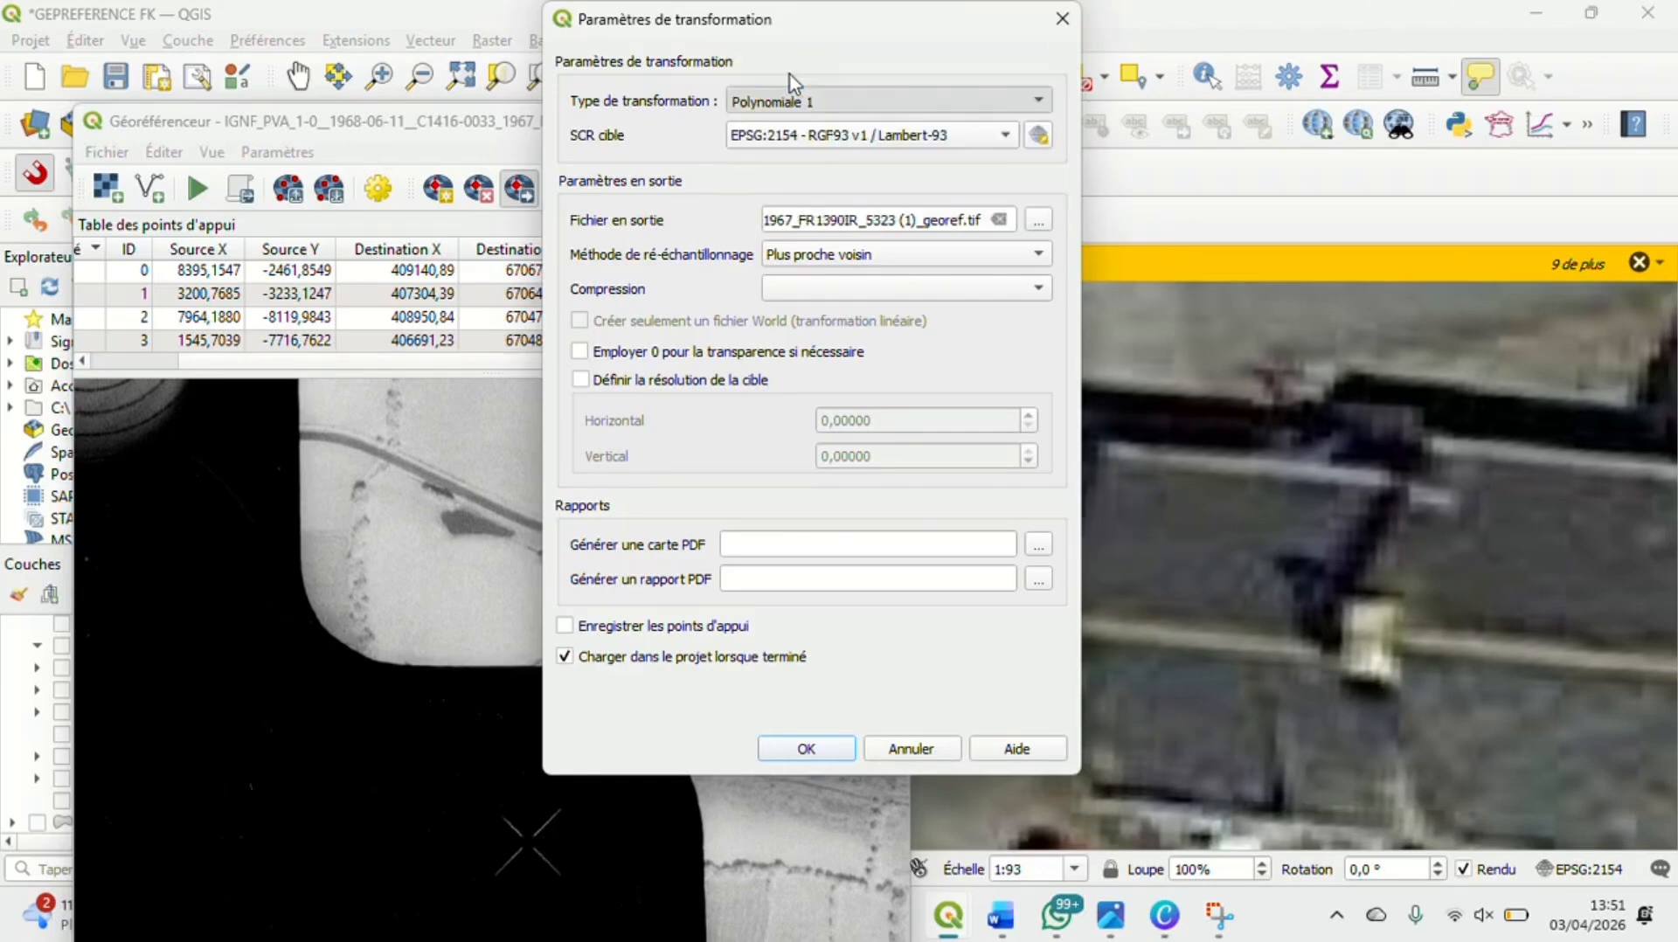
pyautogui.click(790, 100)
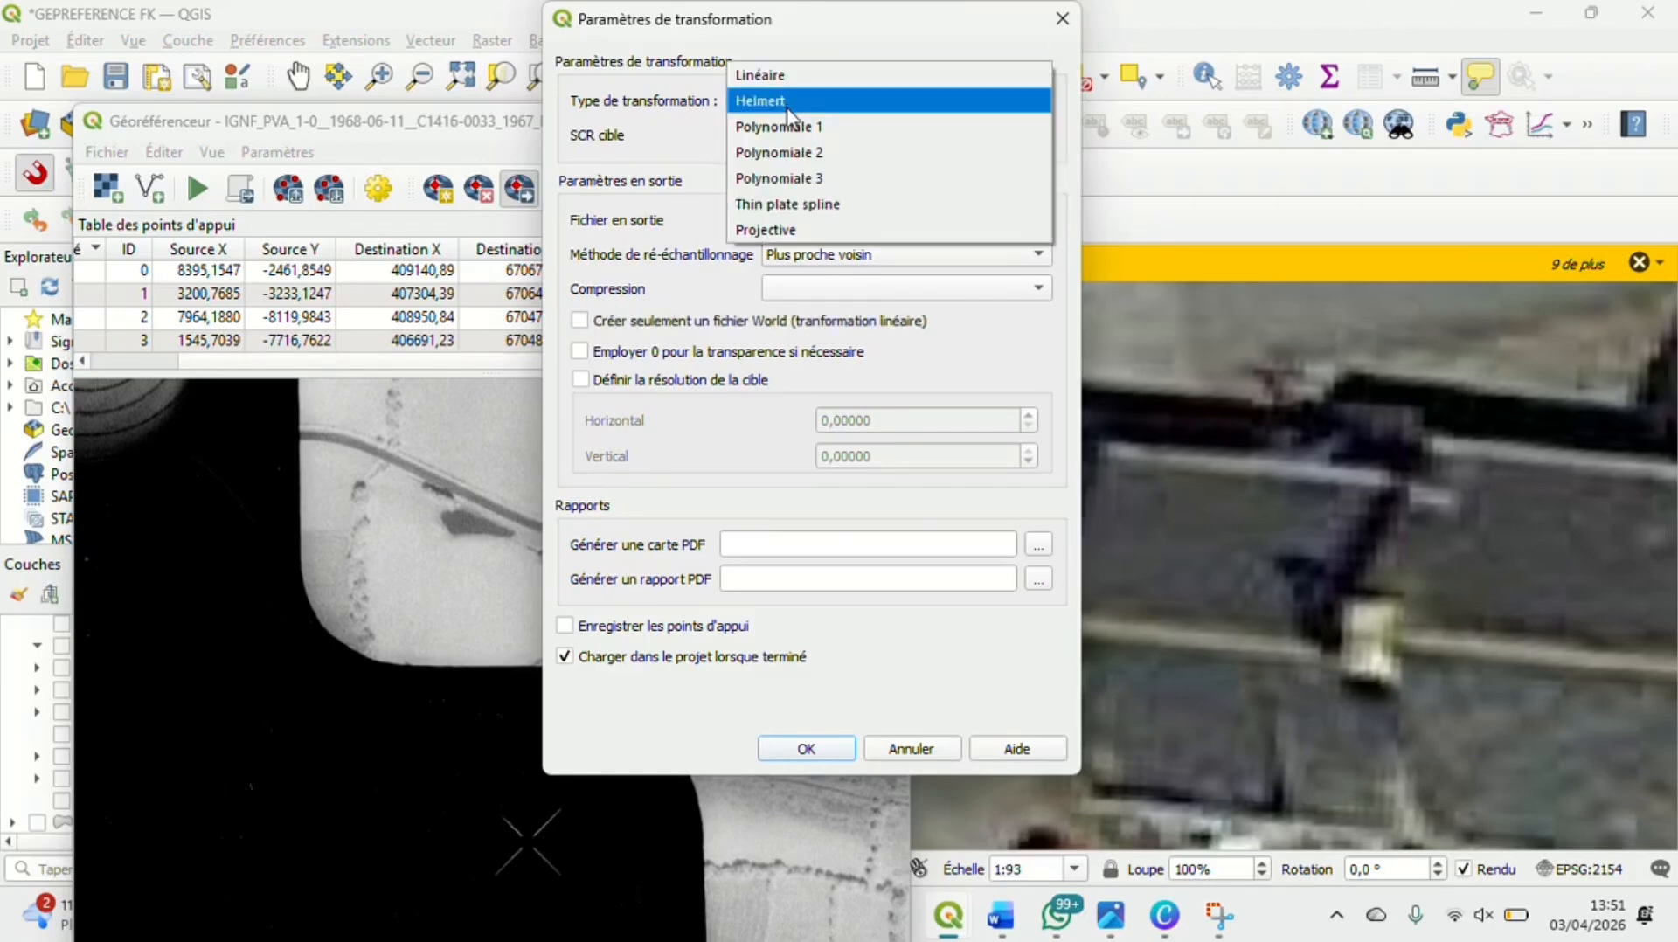
pyautogui.click(790, 127)
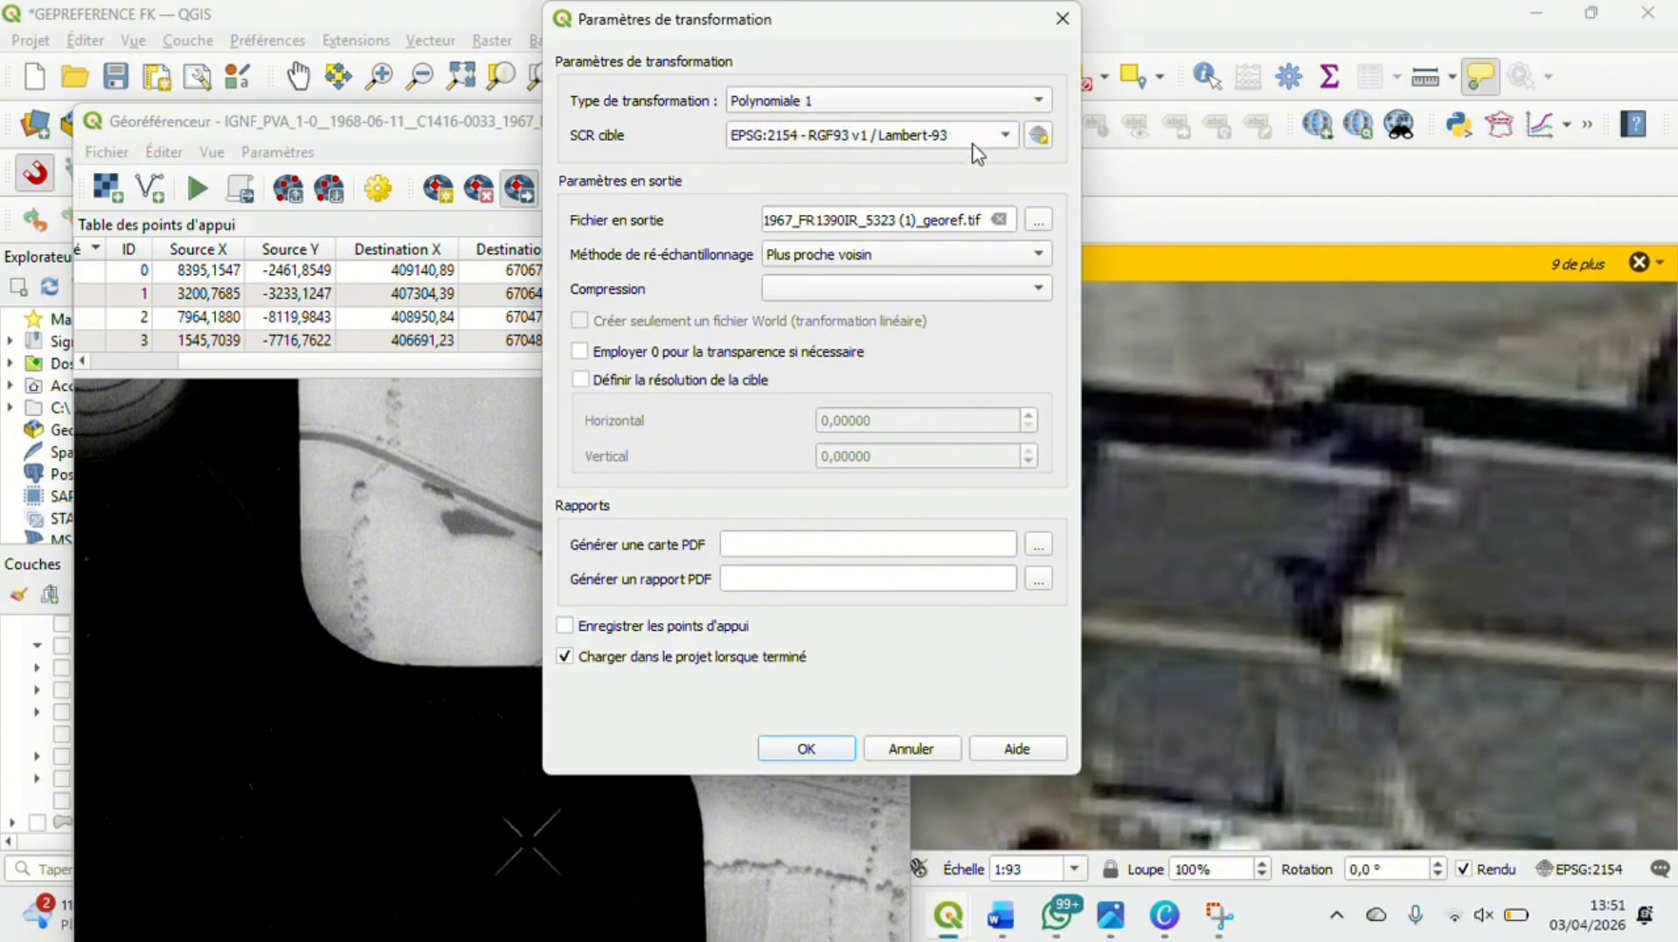
pyautogui.click(806, 748)
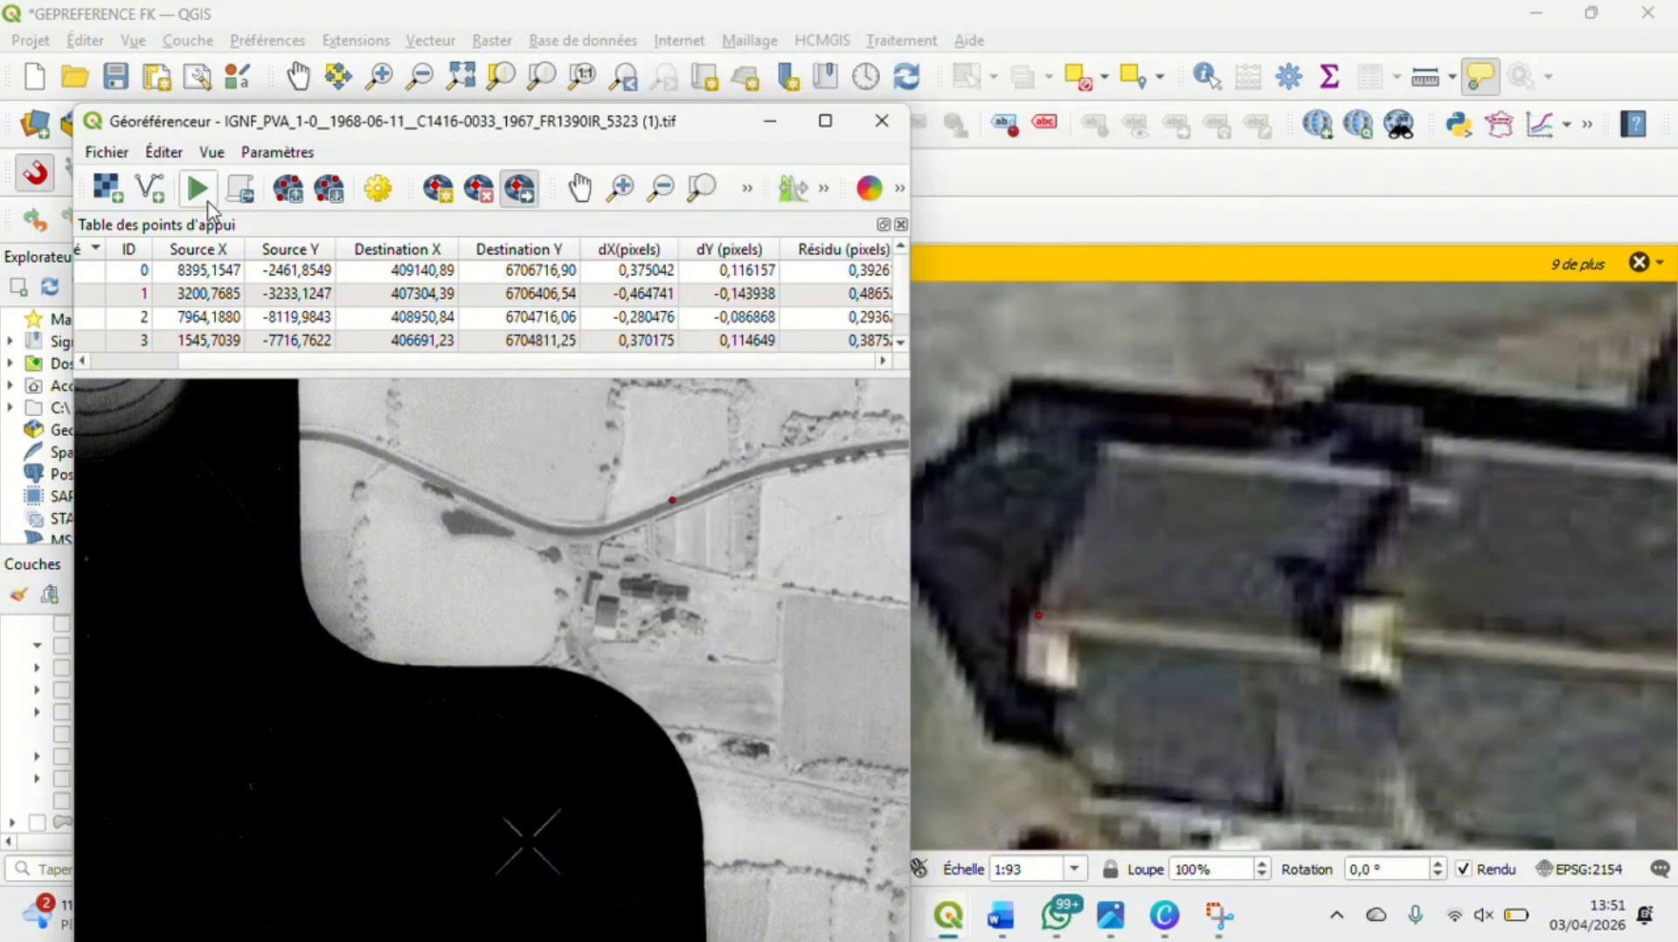
# Run the georeferencing of the aerial photo and return to the main map, clearing its queued notifications
pyautogui.click(198, 190)
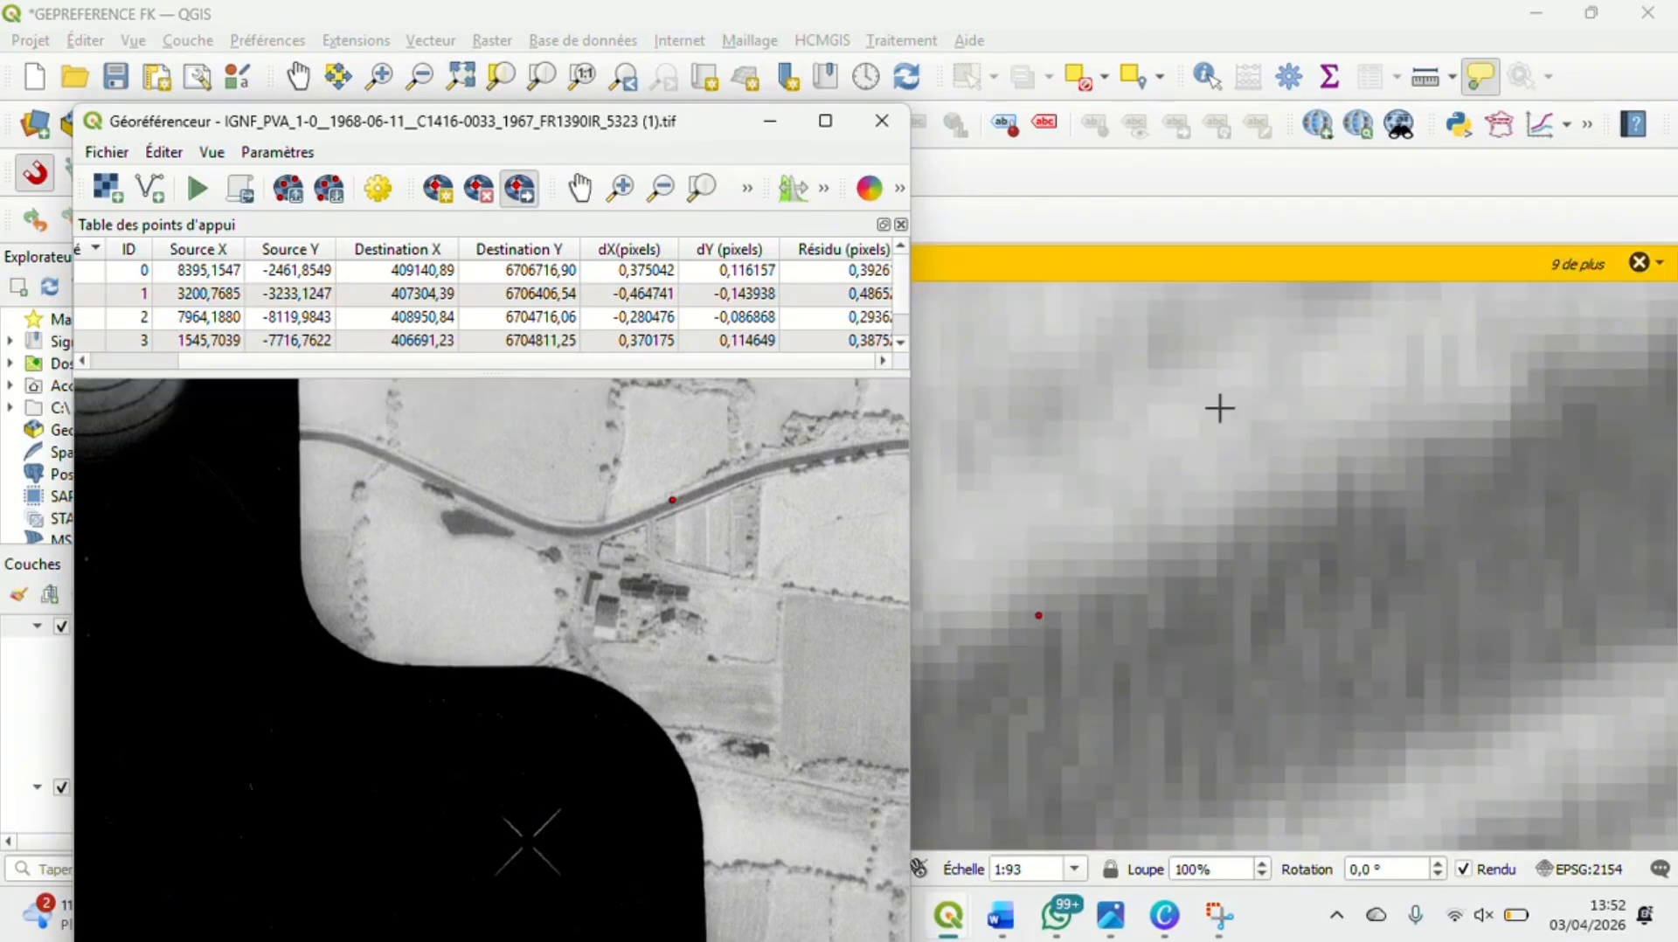
pyautogui.click(771, 123)
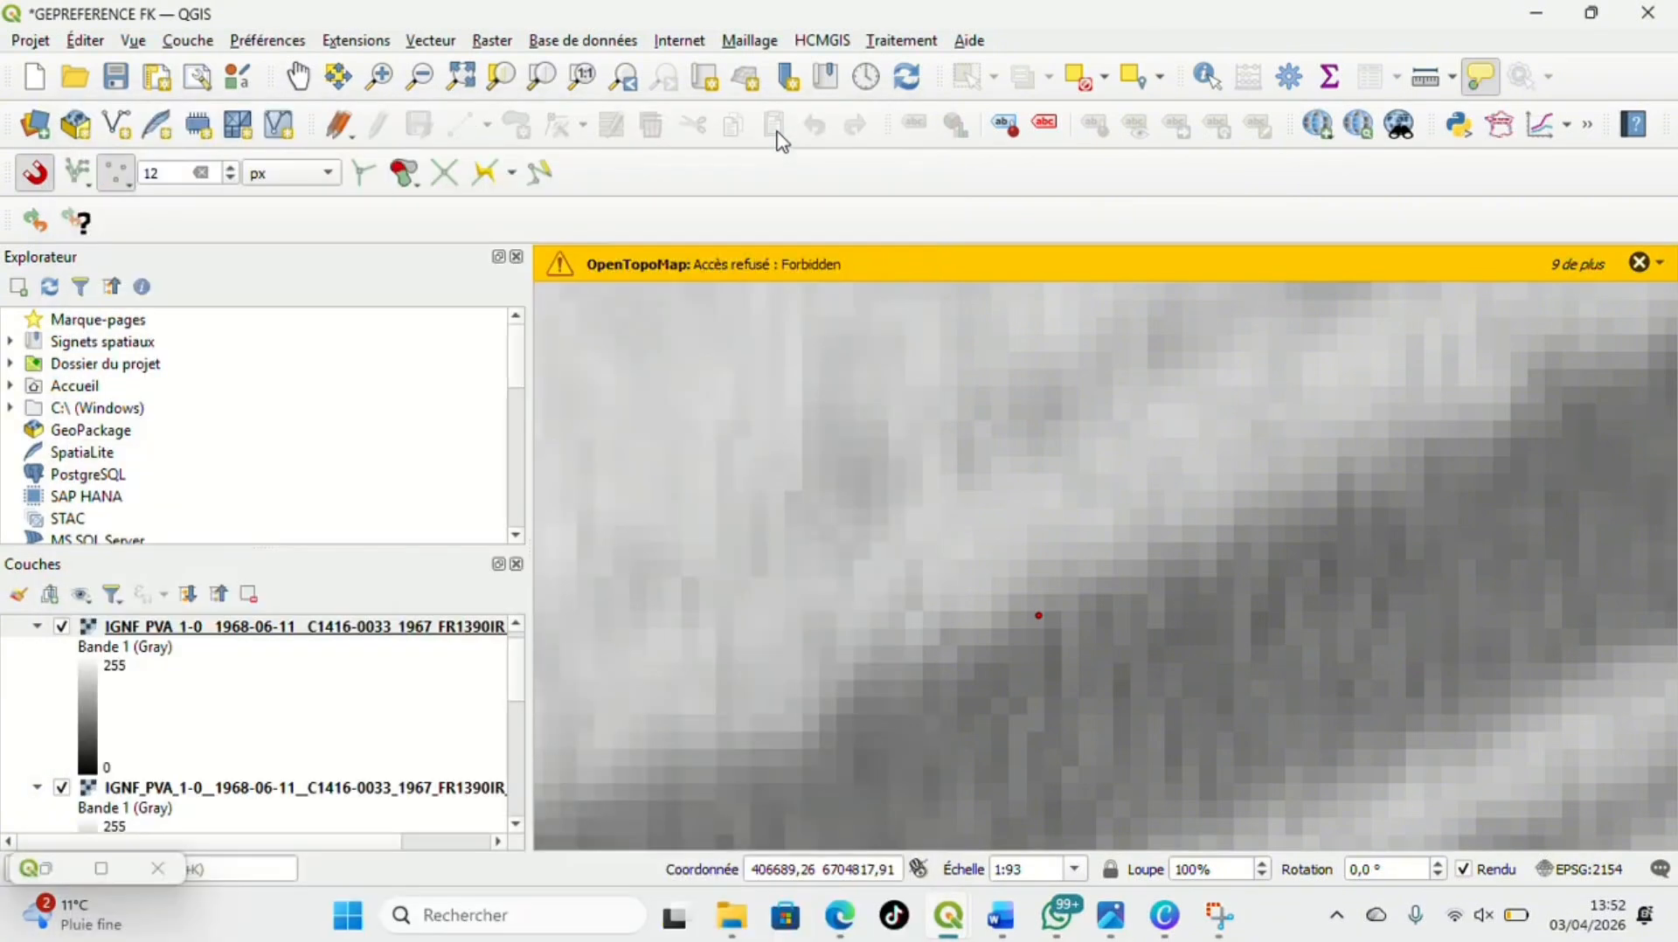
pyautogui.click(1639, 263)
pyautogui.click(1639, 263)
pyautogui.click(1640, 263)
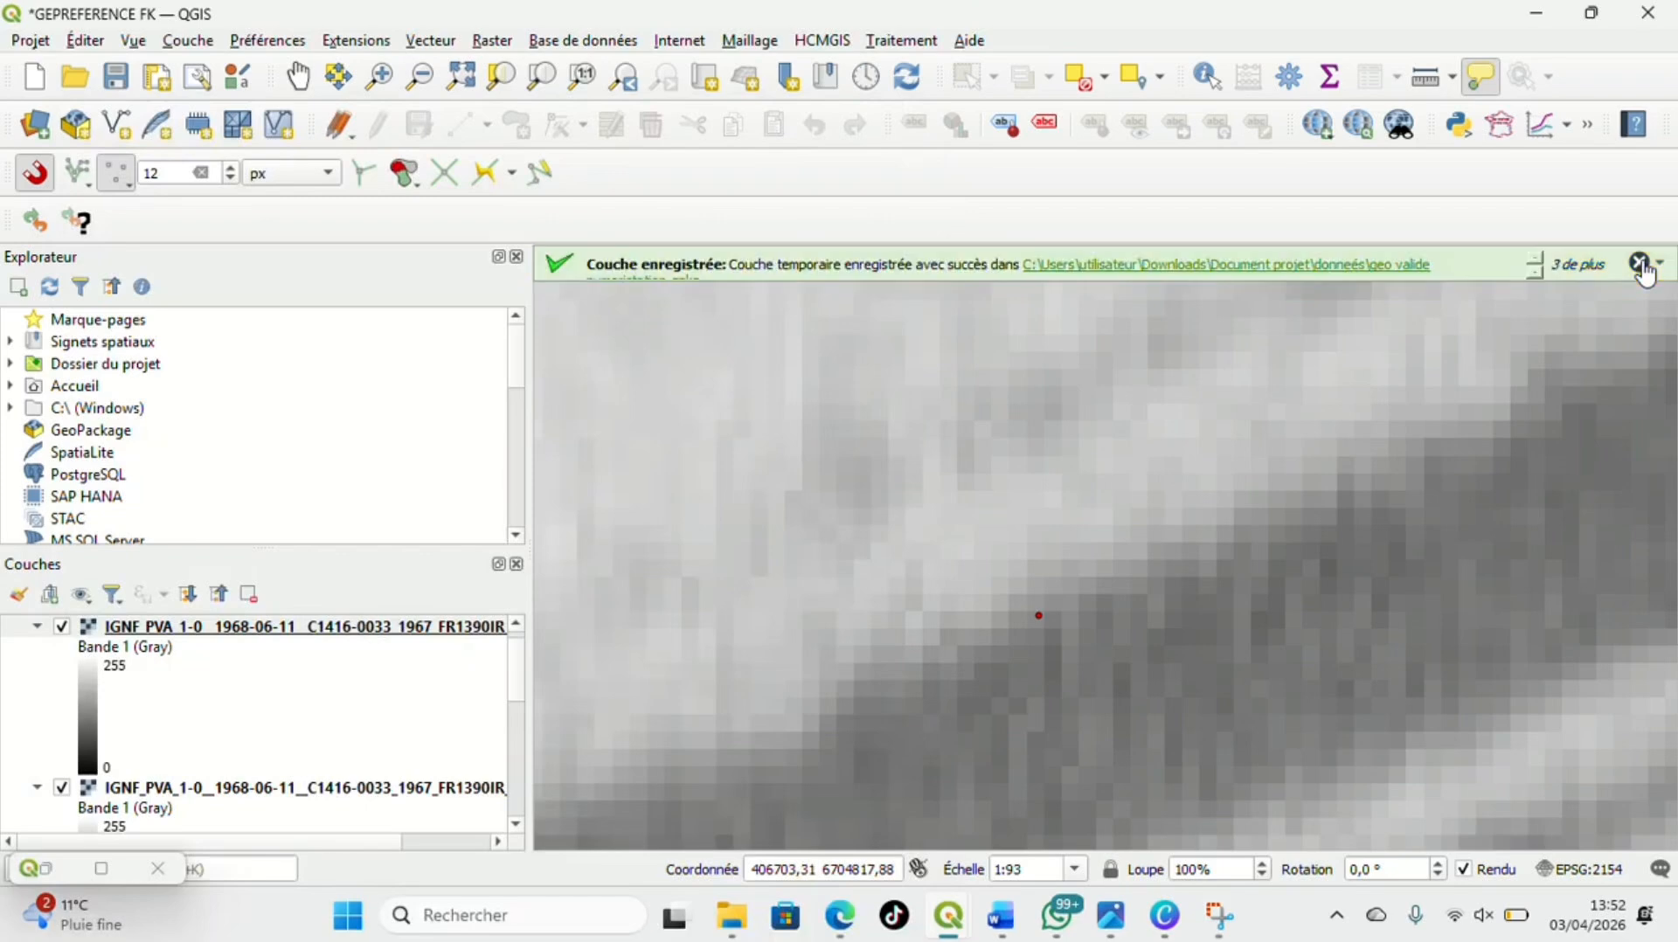
pyautogui.click(1639, 263)
pyautogui.click(1639, 263)
pyautogui.click(1639, 263)
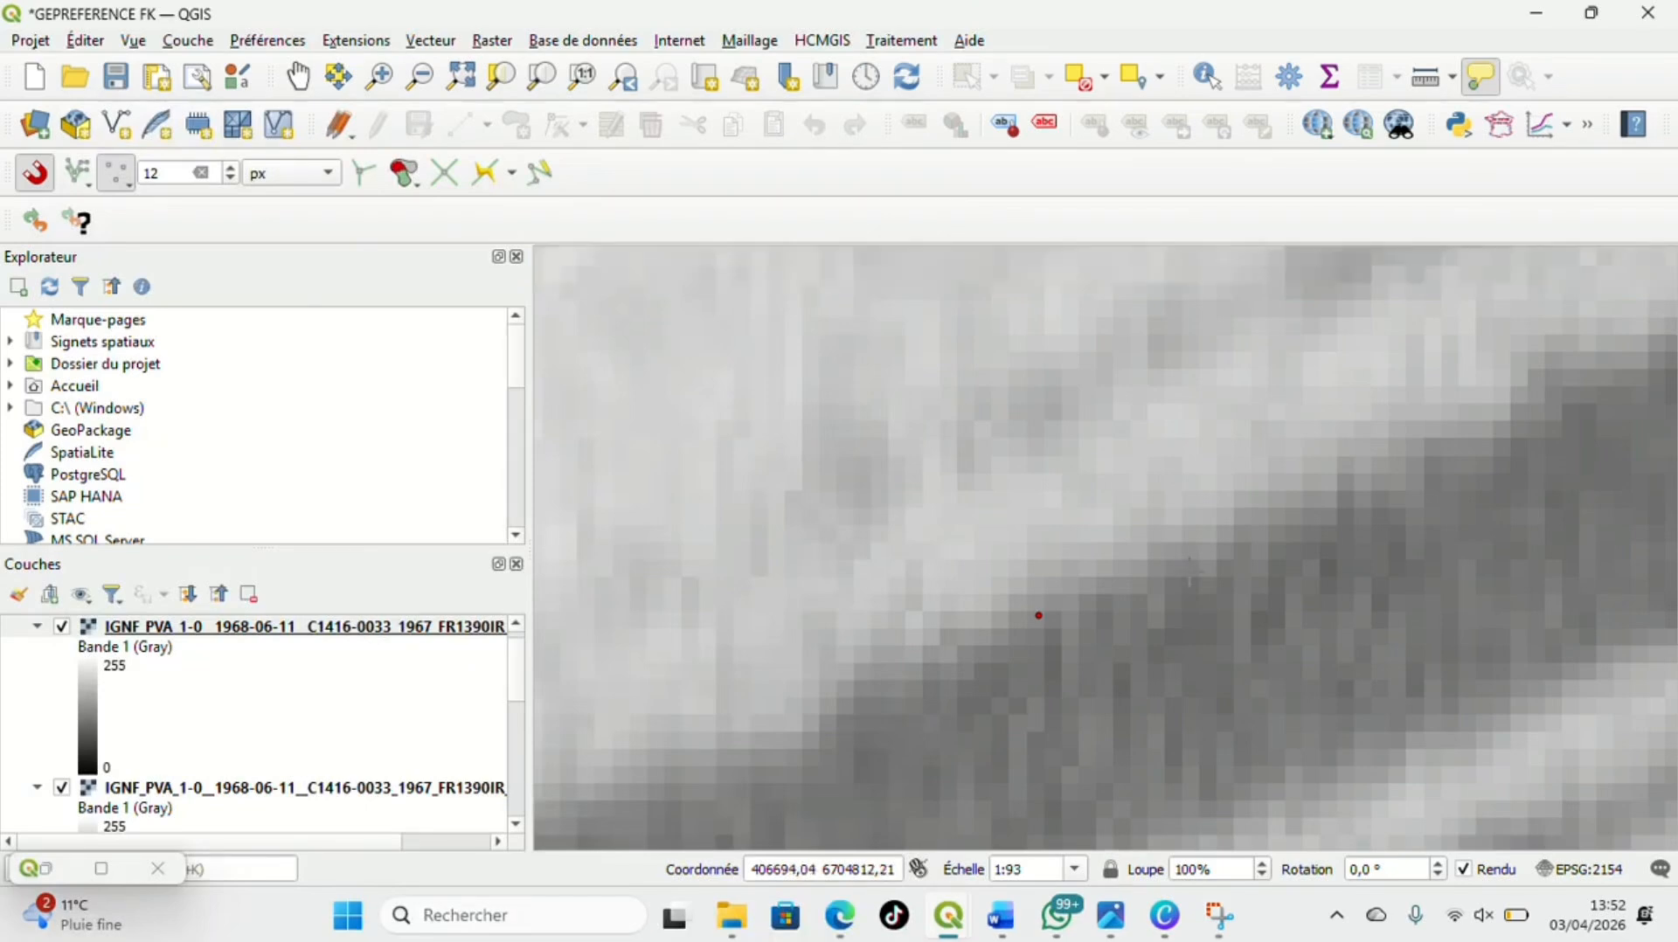
# Examine the placement of the georeferenced aerial photo and its four control points over the surrounding satellite imagery
pyautogui.scroll(-3, 1189, 568)
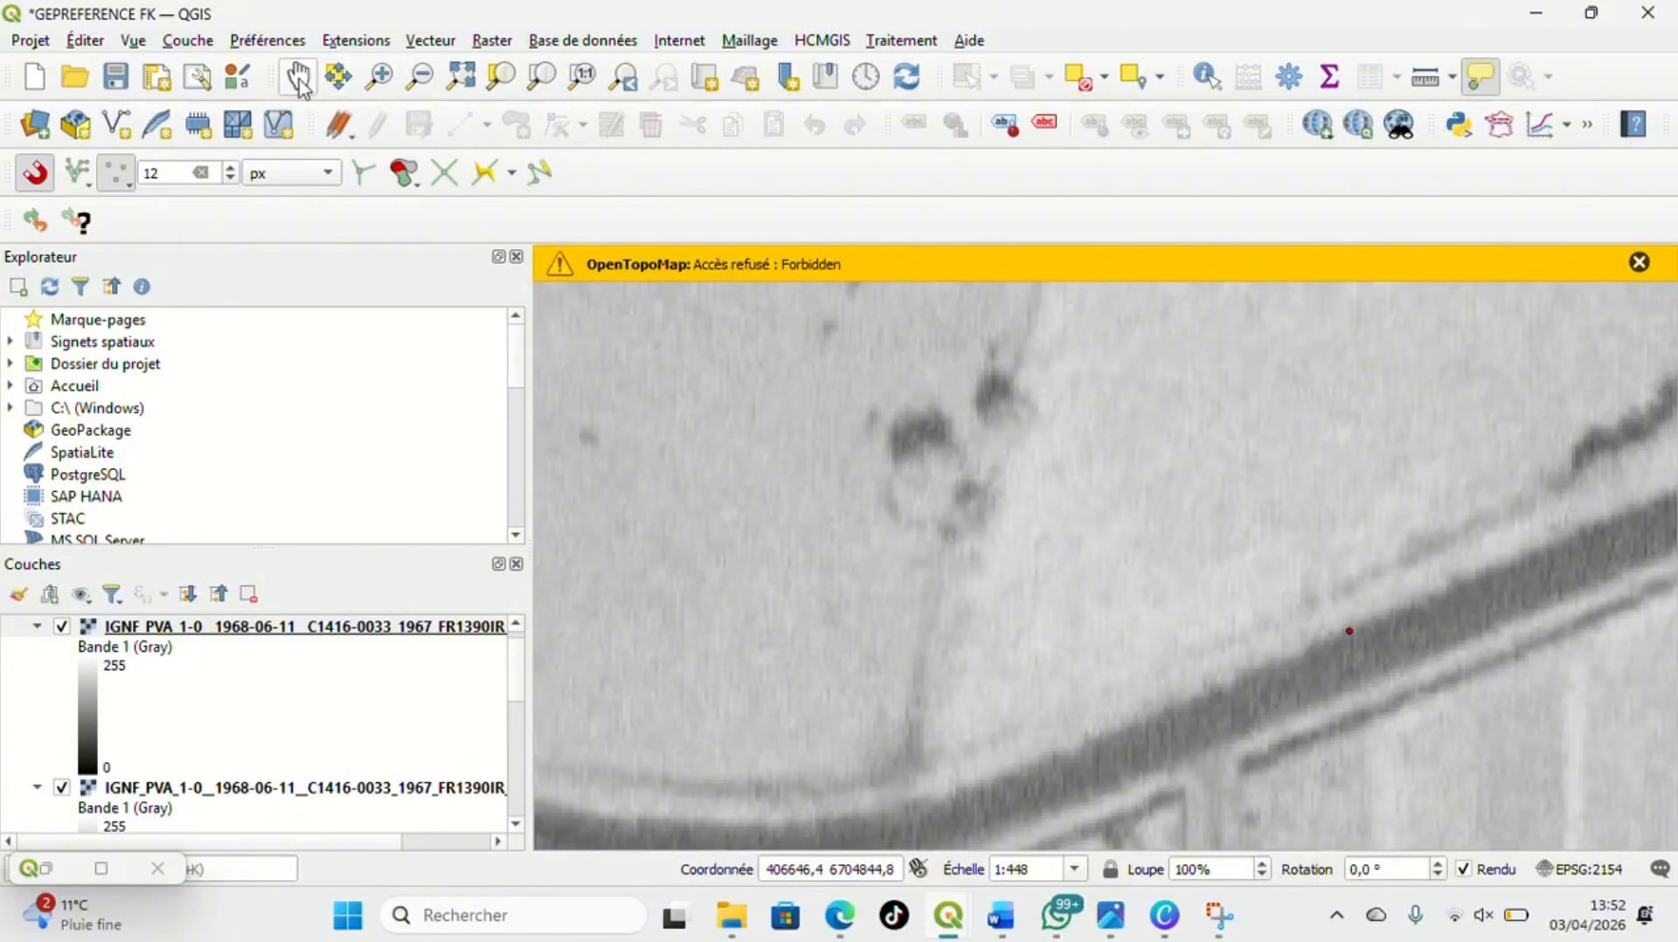
pyautogui.moveTo(981, 438); pyautogui.dragTo(831, 393)
pyautogui.scroll(-1, 1123, 513)
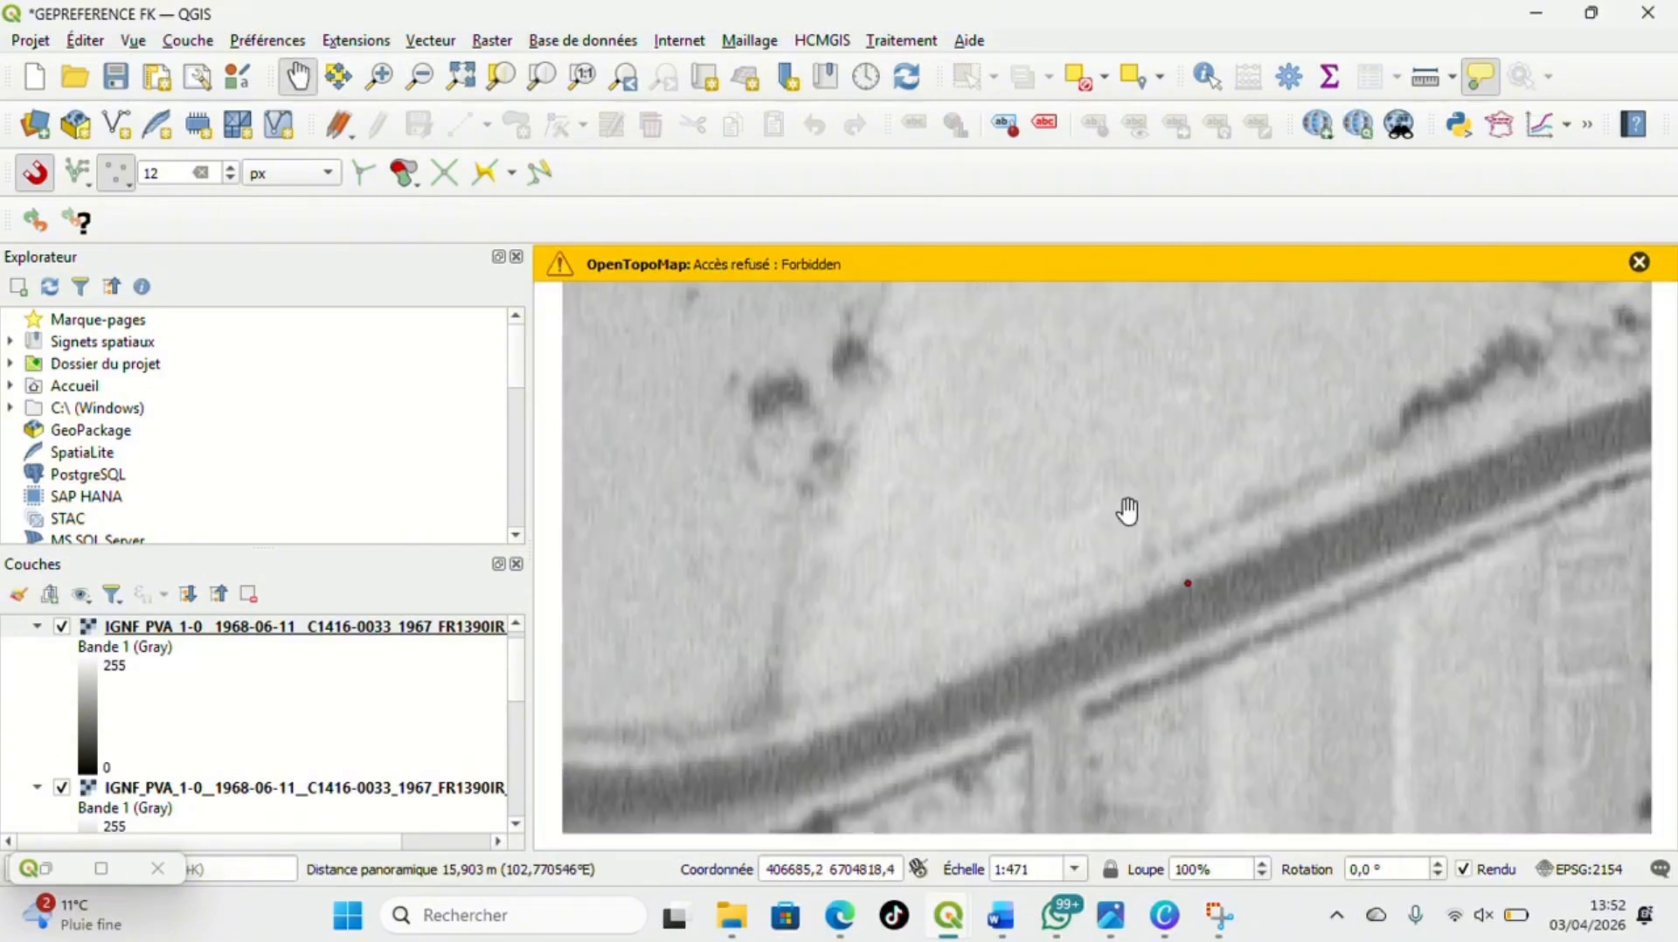
pyautogui.scroll(-4, 1127, 513)
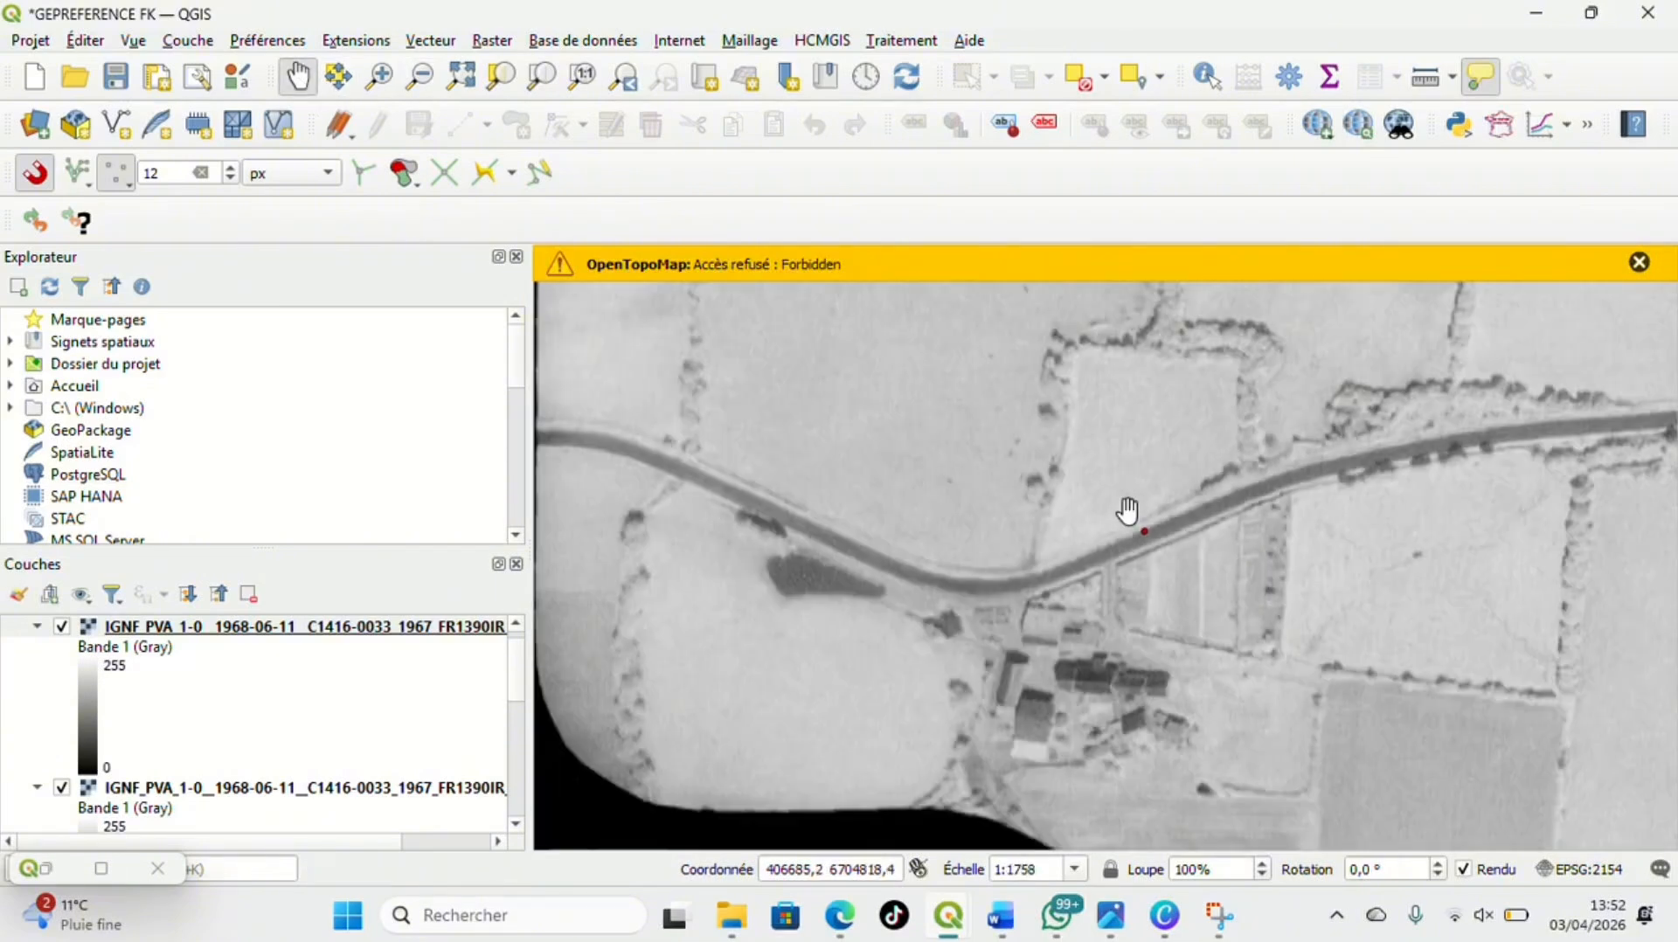
pyautogui.scroll(-7, 1127, 515)
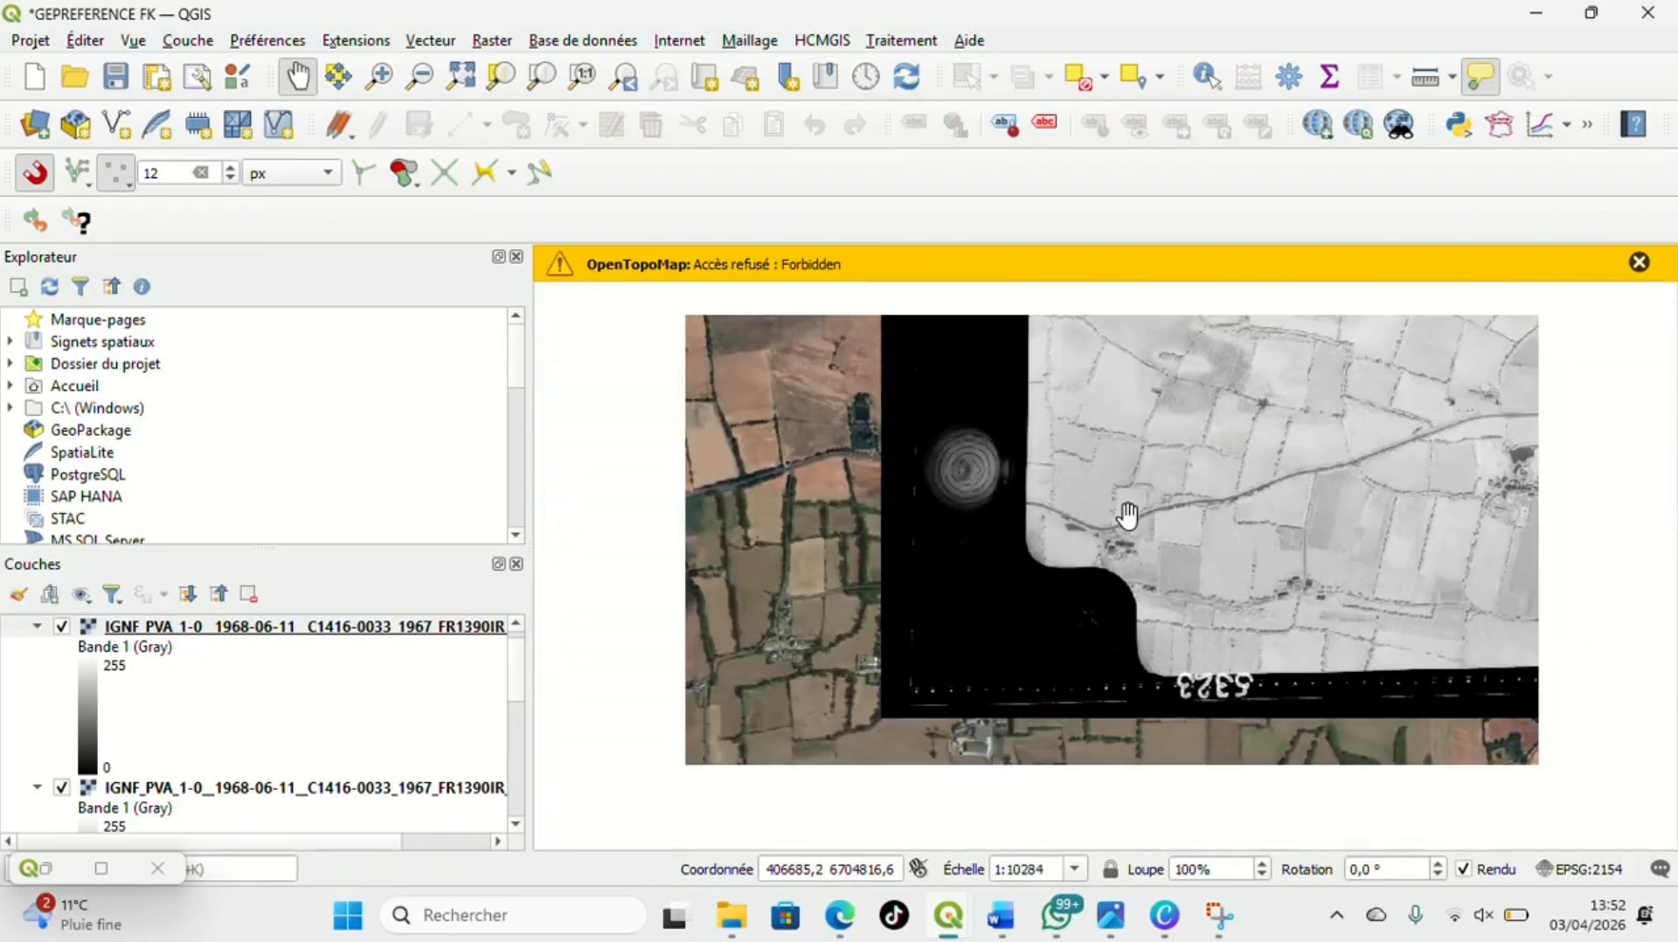
pyautogui.scroll(-3, 1128, 515)
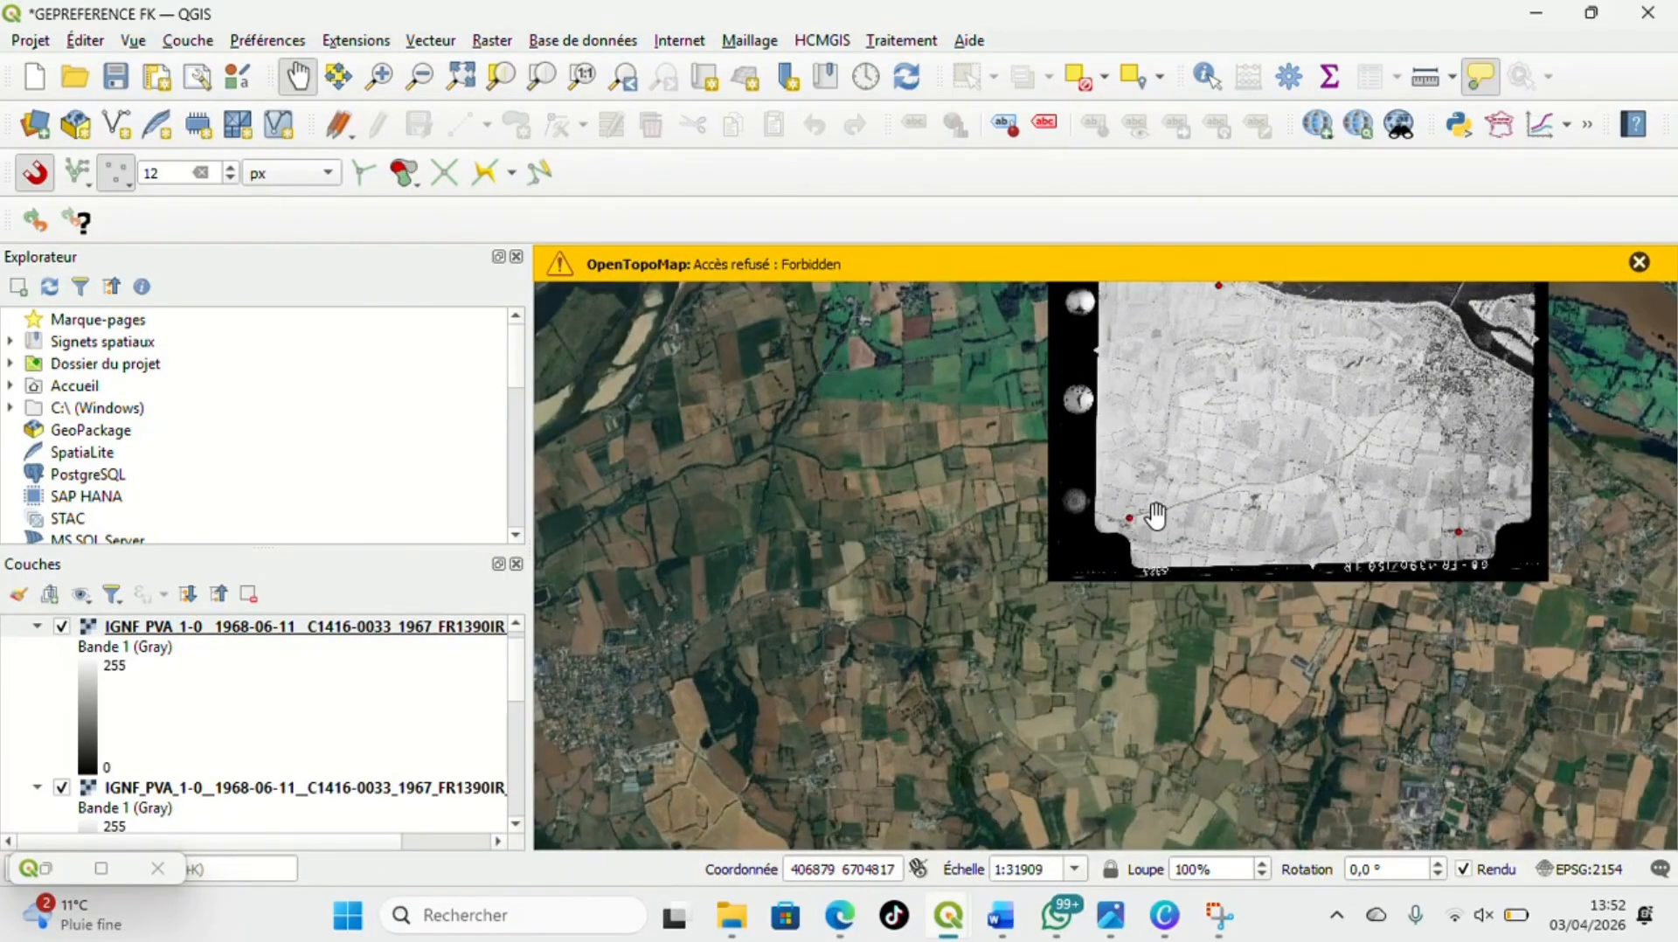
pyautogui.moveTo(1337, 516); pyautogui.dragTo(1175, 675)
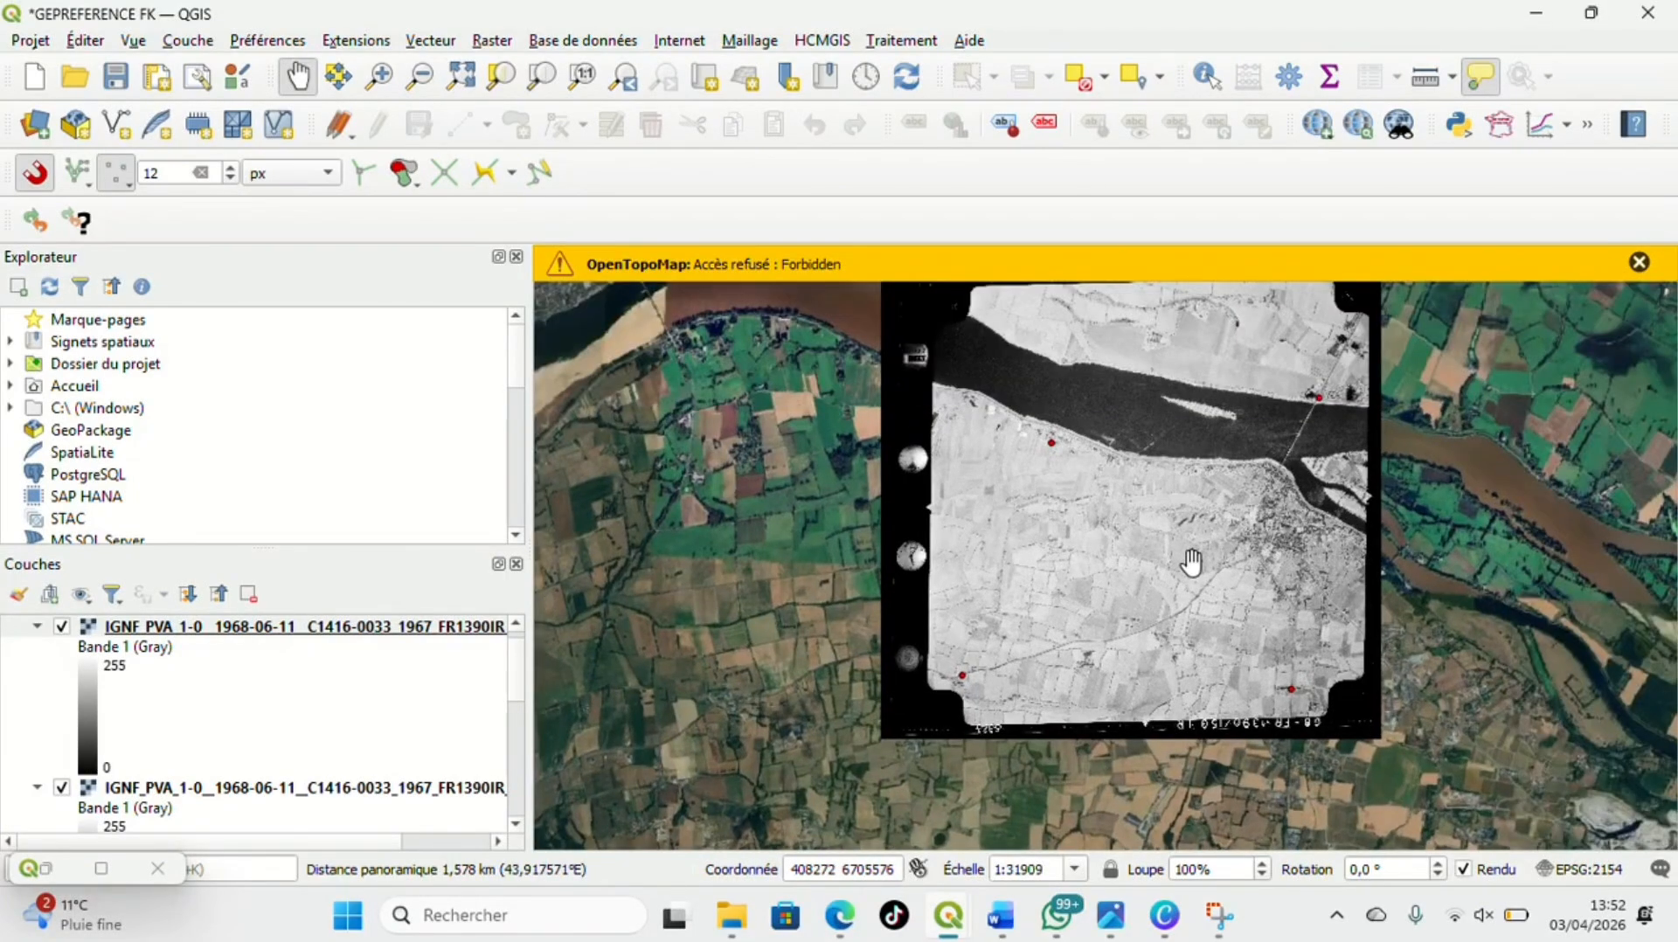
pyautogui.scroll(-1, 1191, 562)
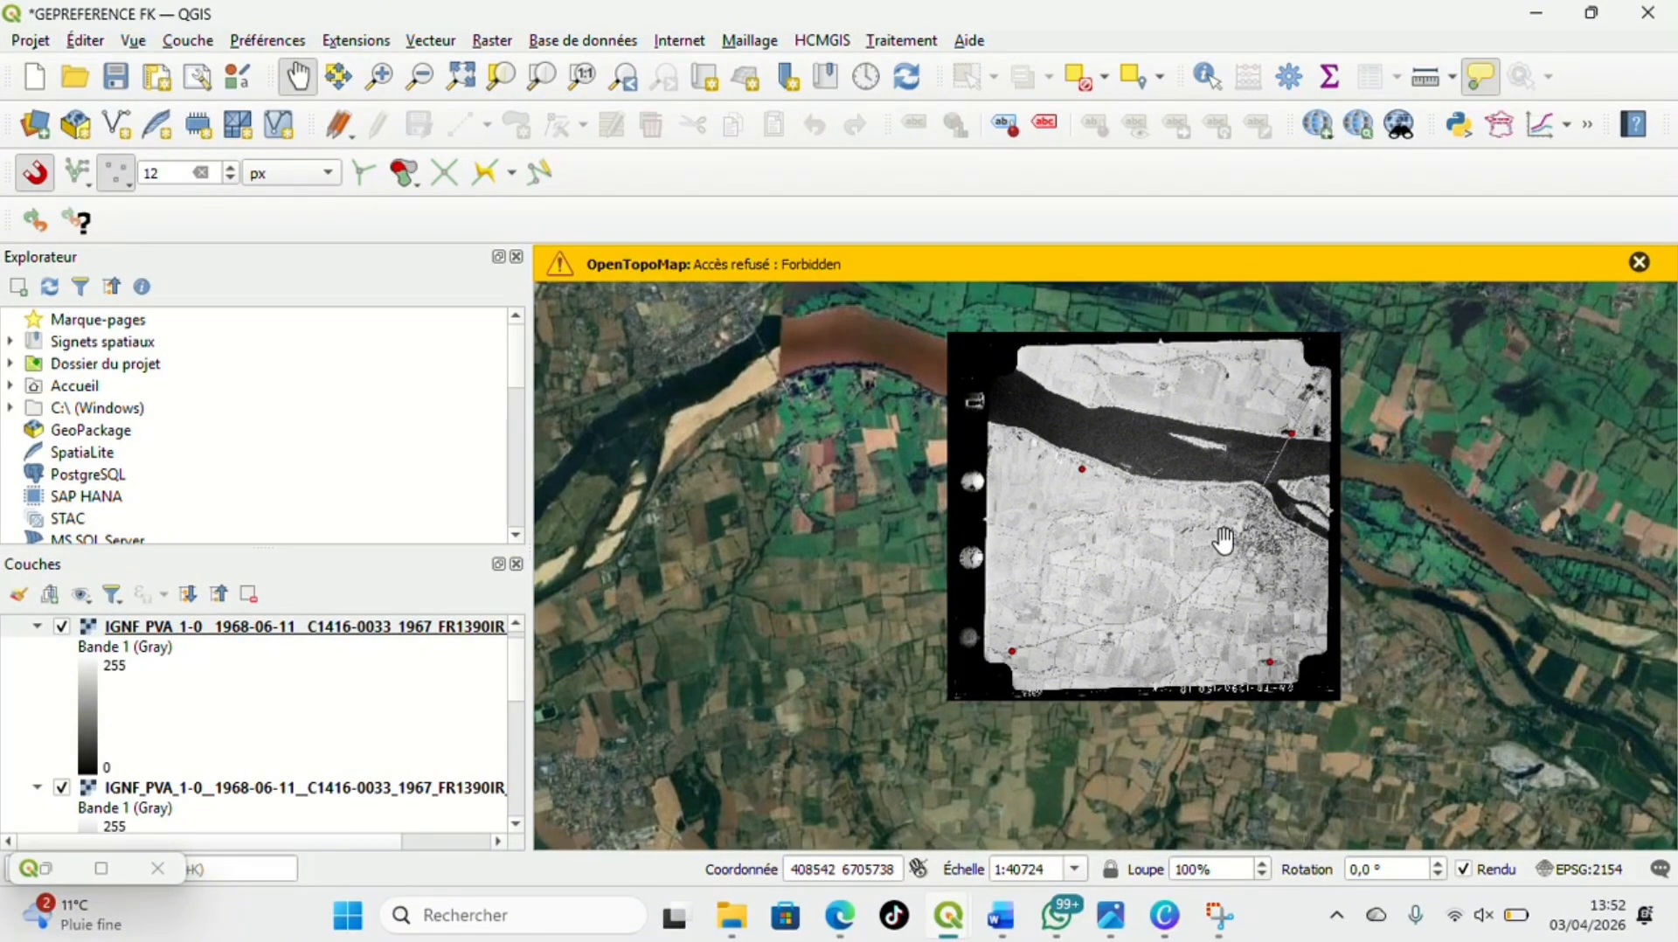
pyautogui.scroll(1, 1282, 506)
pyautogui.scroll(1, 1282, 506)
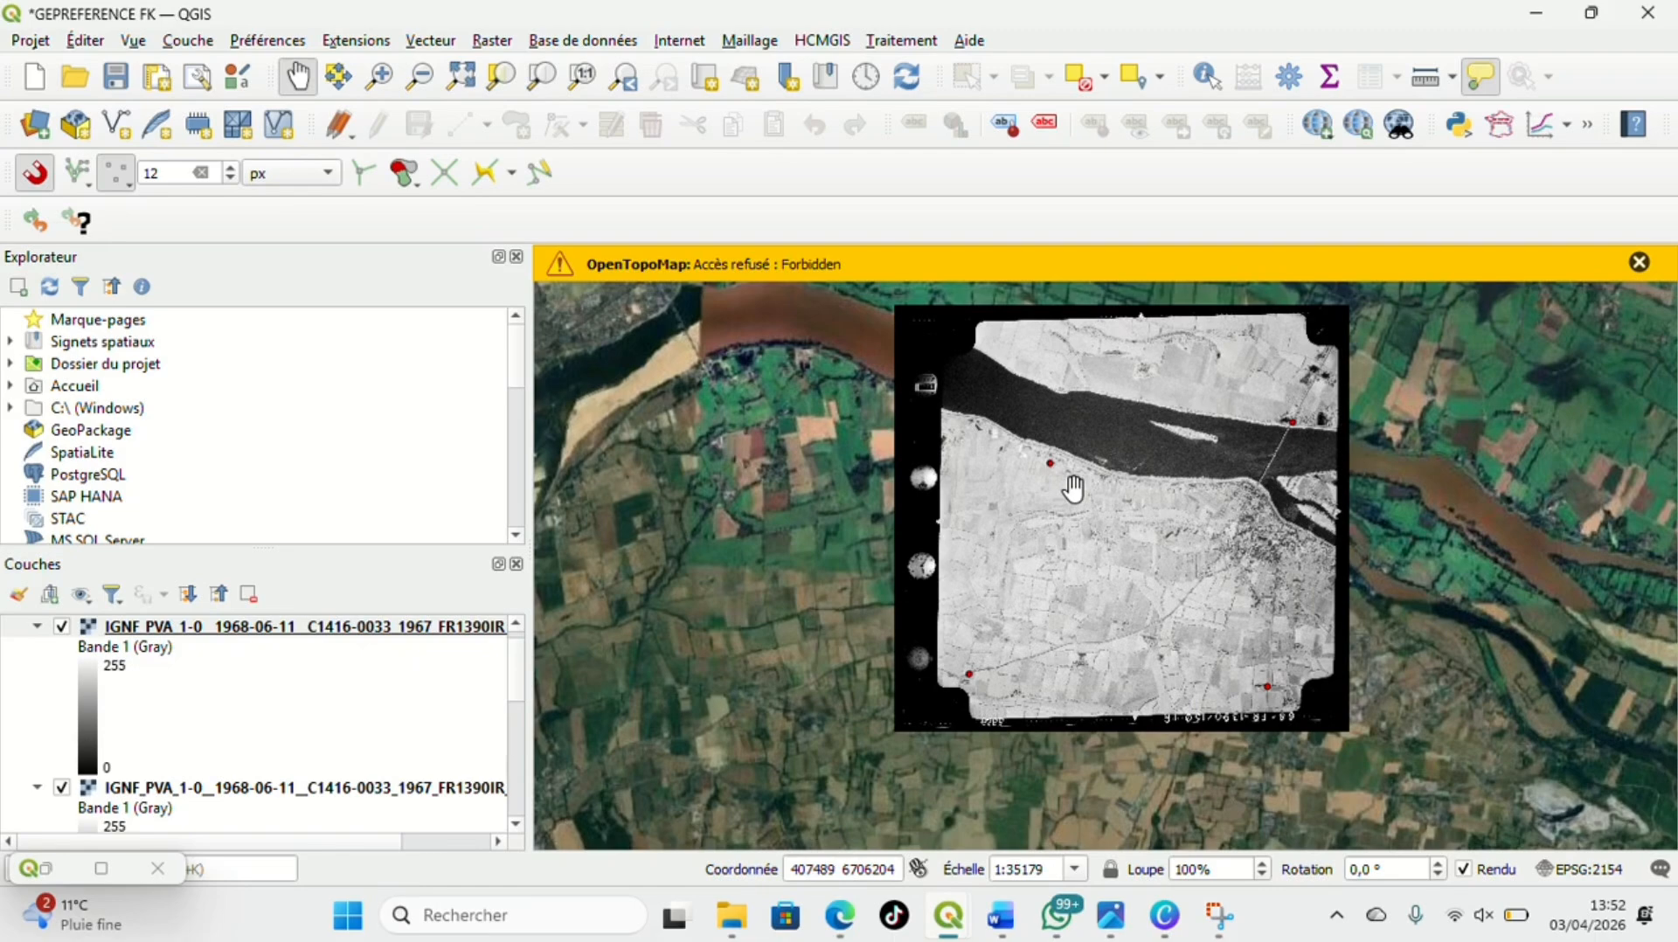
pyautogui.scroll(-1, 1119, 533)
pyautogui.scroll(-2, 1125, 533)
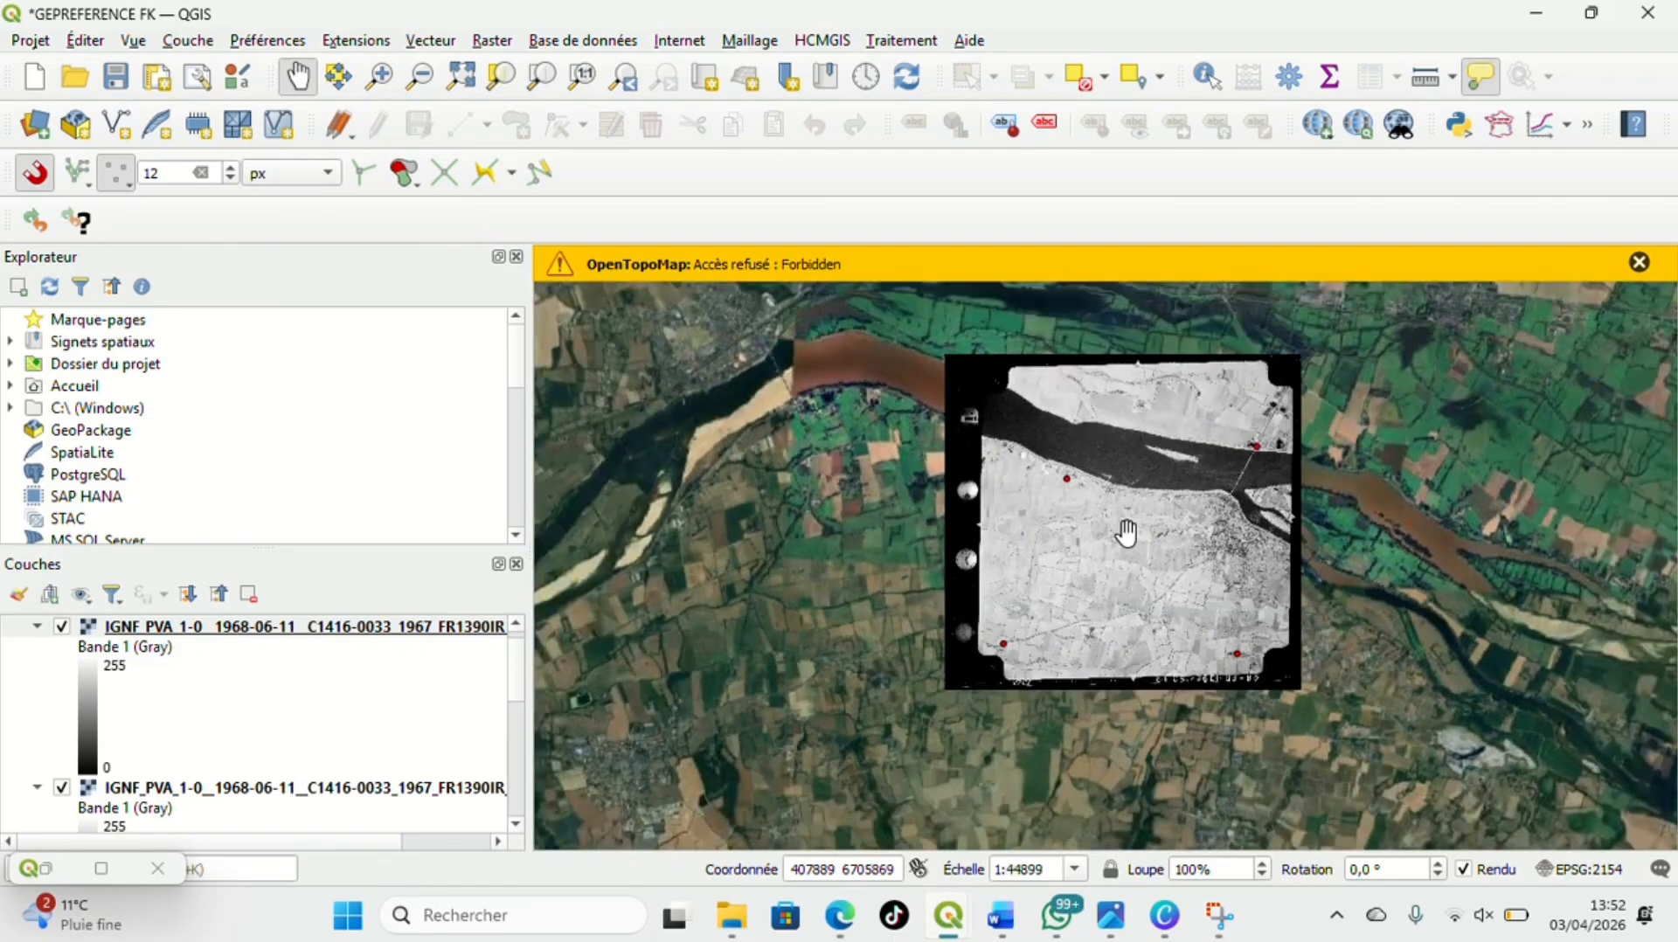
# Toggle the georeferenced photo layer's visibility to compare its overall placement with the satellite imagery
pyautogui.click(62, 627)
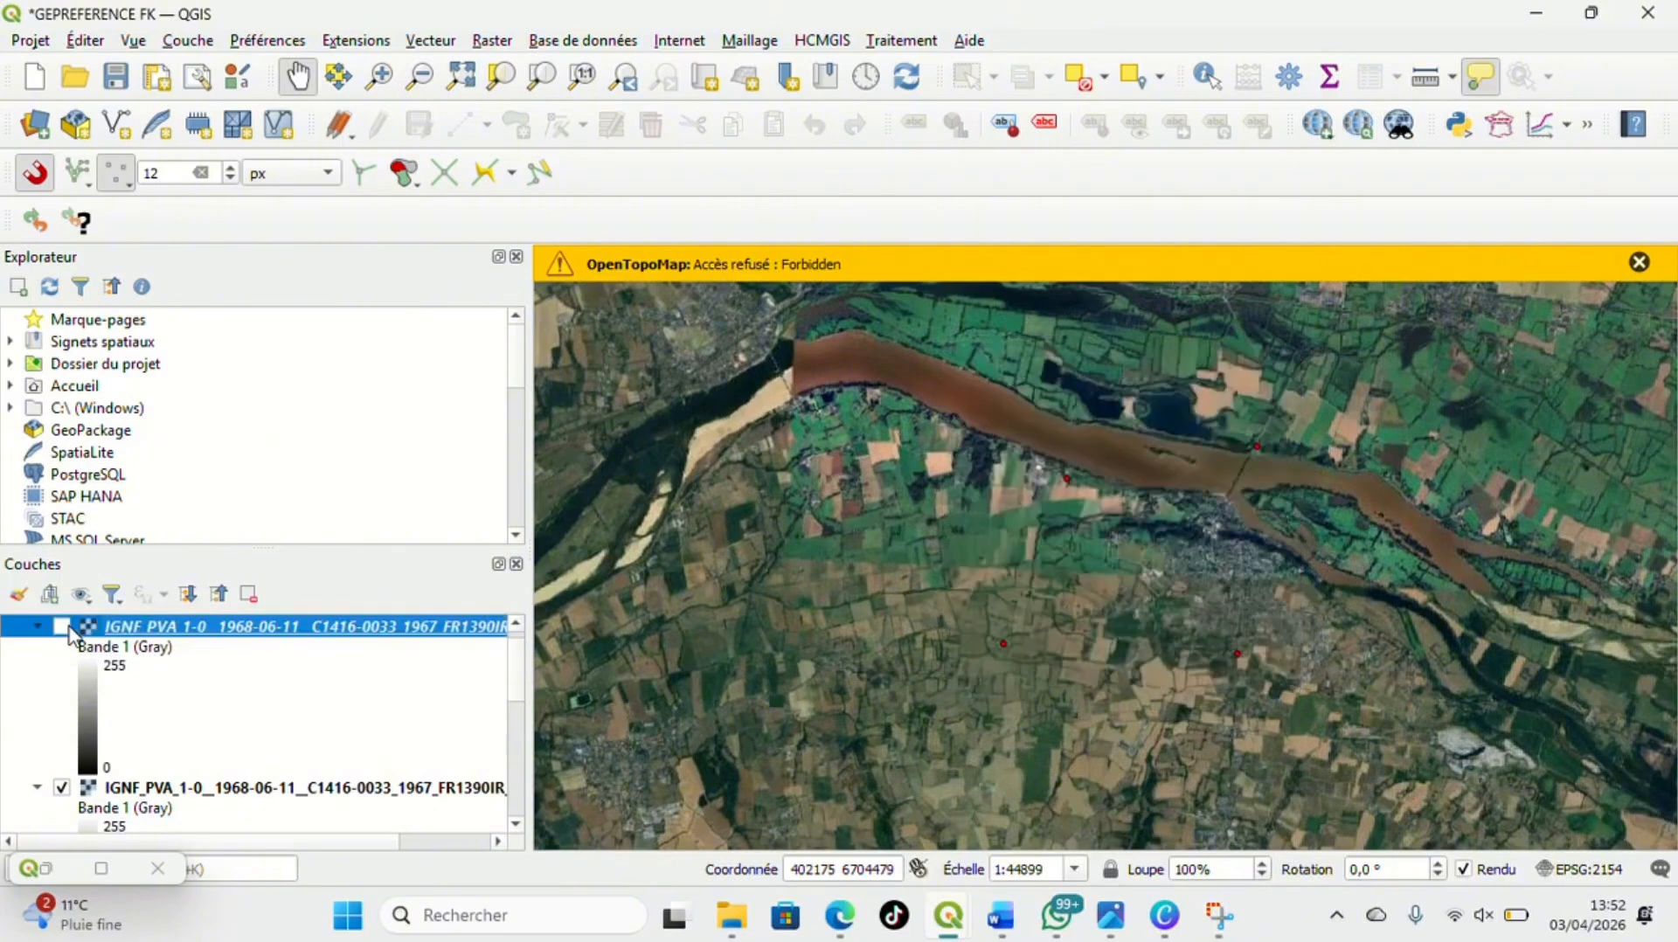
pyautogui.click(62, 627)
pyautogui.click(62, 627)
pyautogui.click(62, 626)
pyautogui.click(62, 627)
# Compare the river banks, bridge and town in the georeferenced photo with the satellite imagery by hiding and showing the photo
pyautogui.scroll(1, 1254, 491)
pyautogui.scroll(2, 1254, 492)
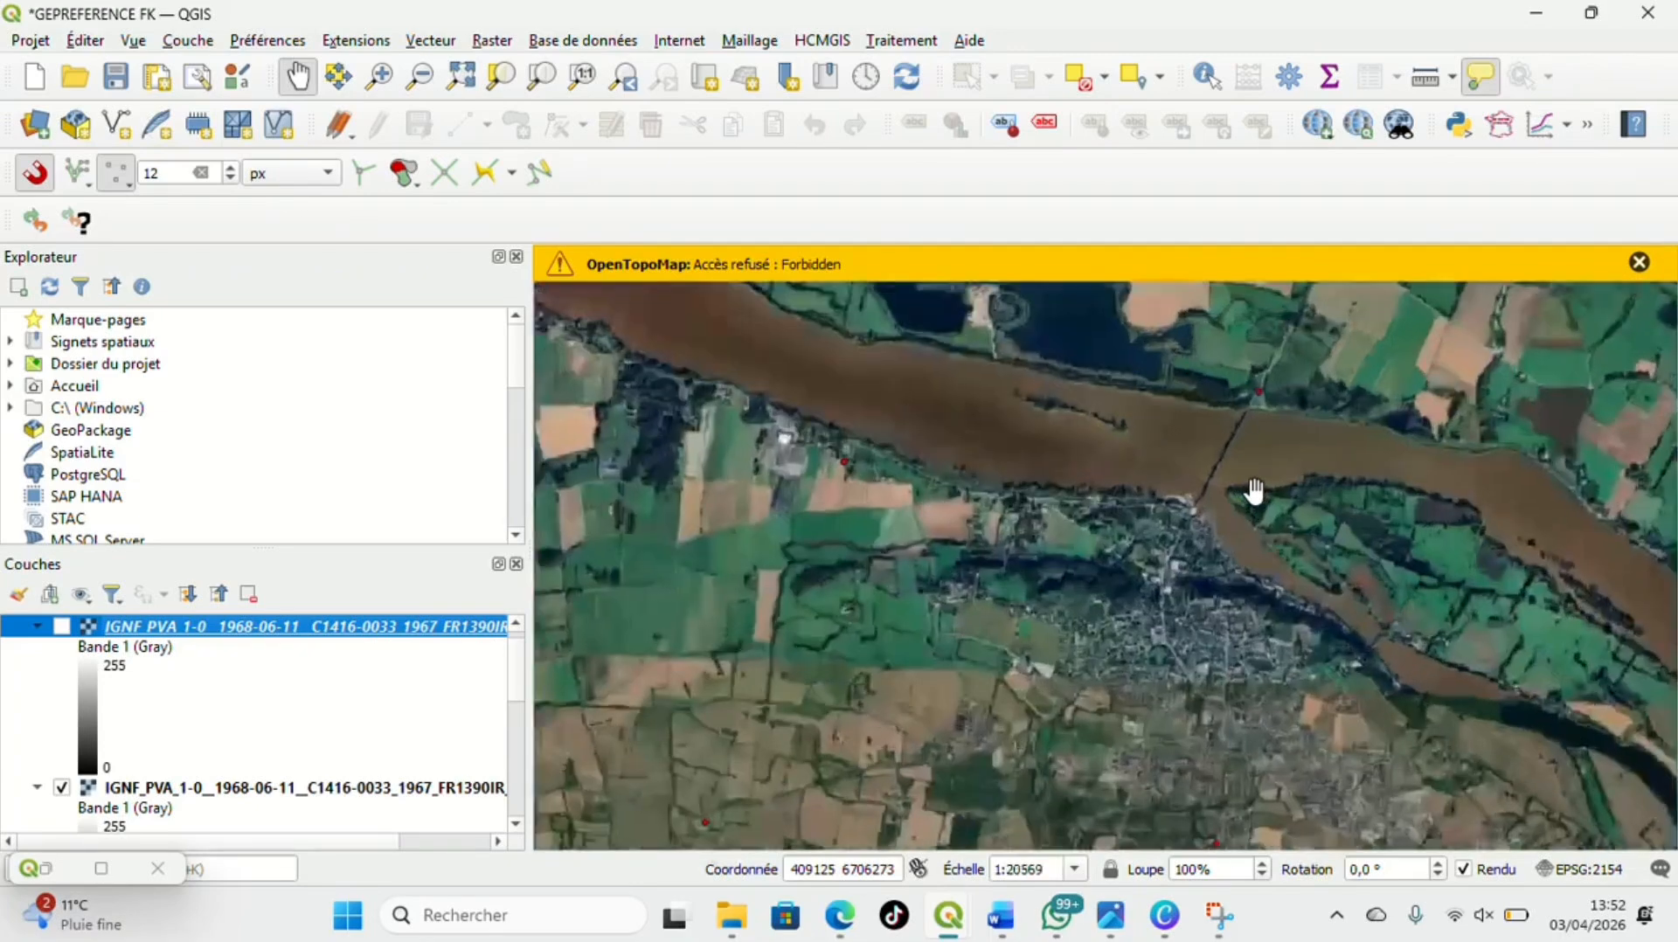
pyautogui.moveTo(1243, 419); pyautogui.dragTo(1180, 517)
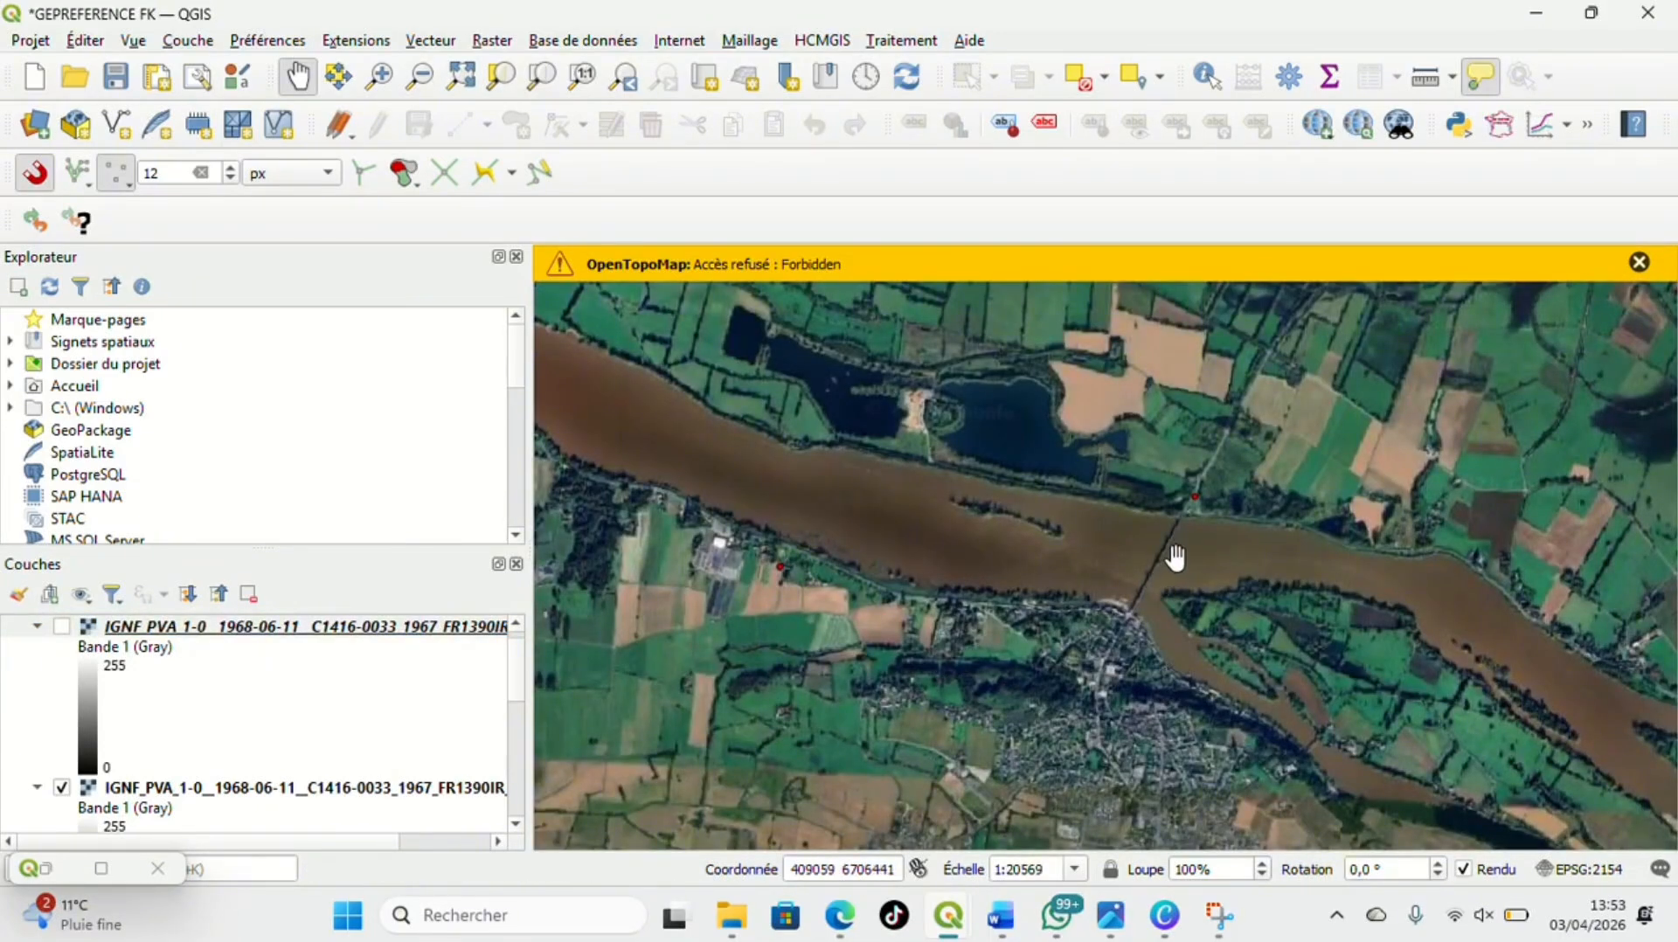
pyautogui.click(58, 628)
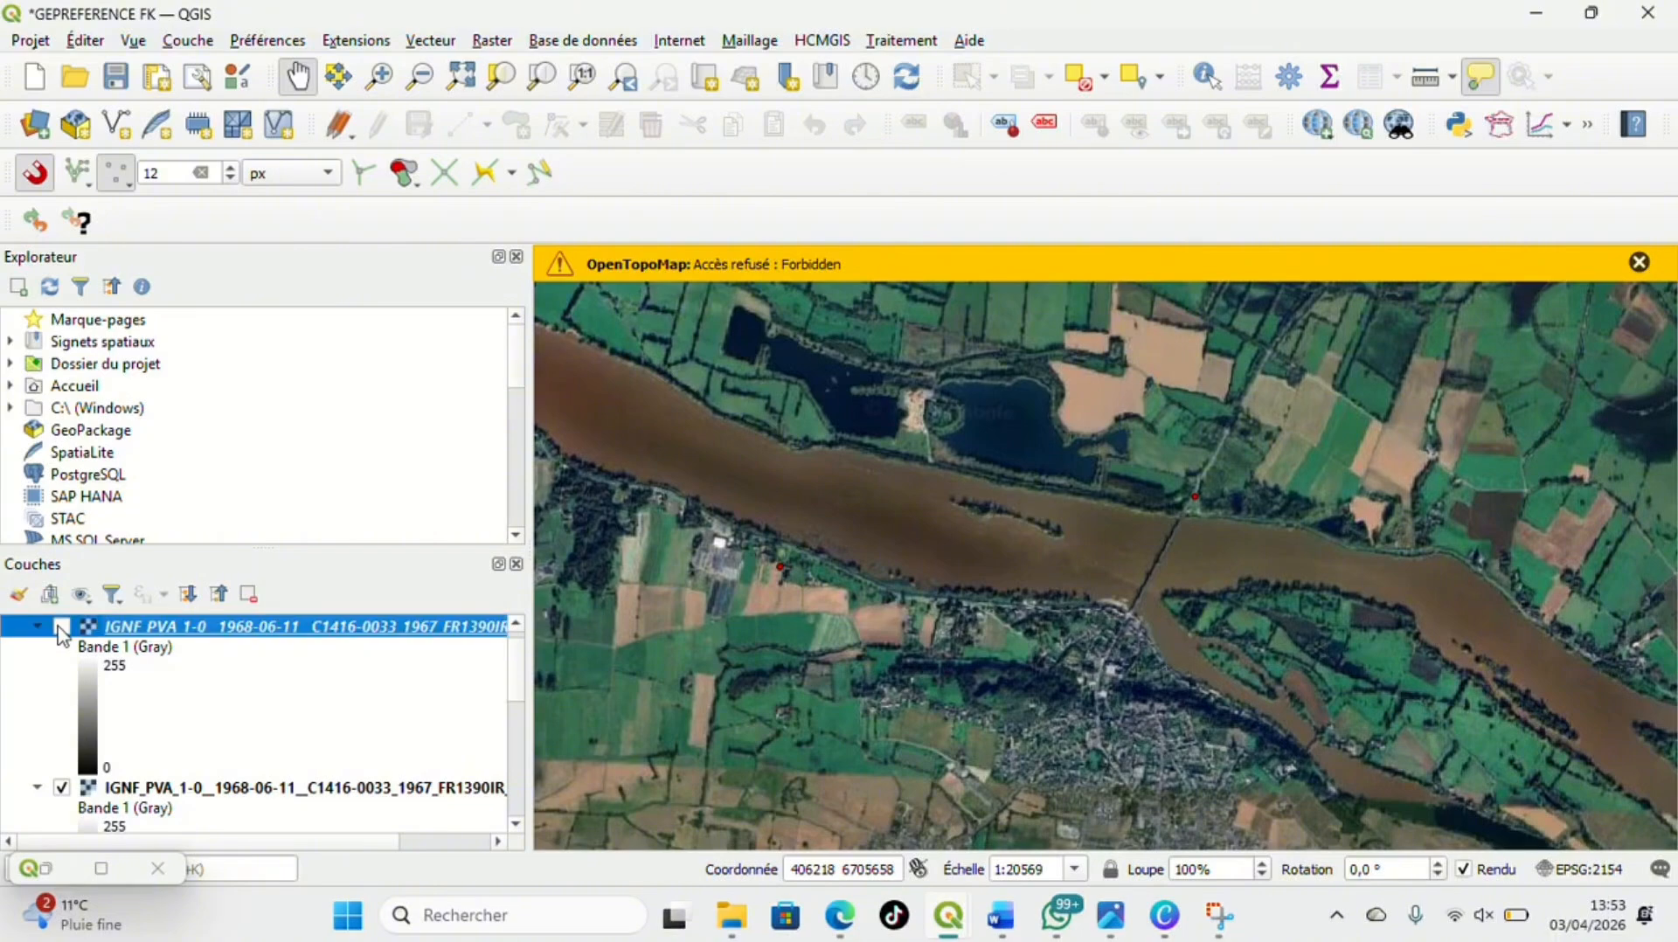
pyautogui.click(62, 627)
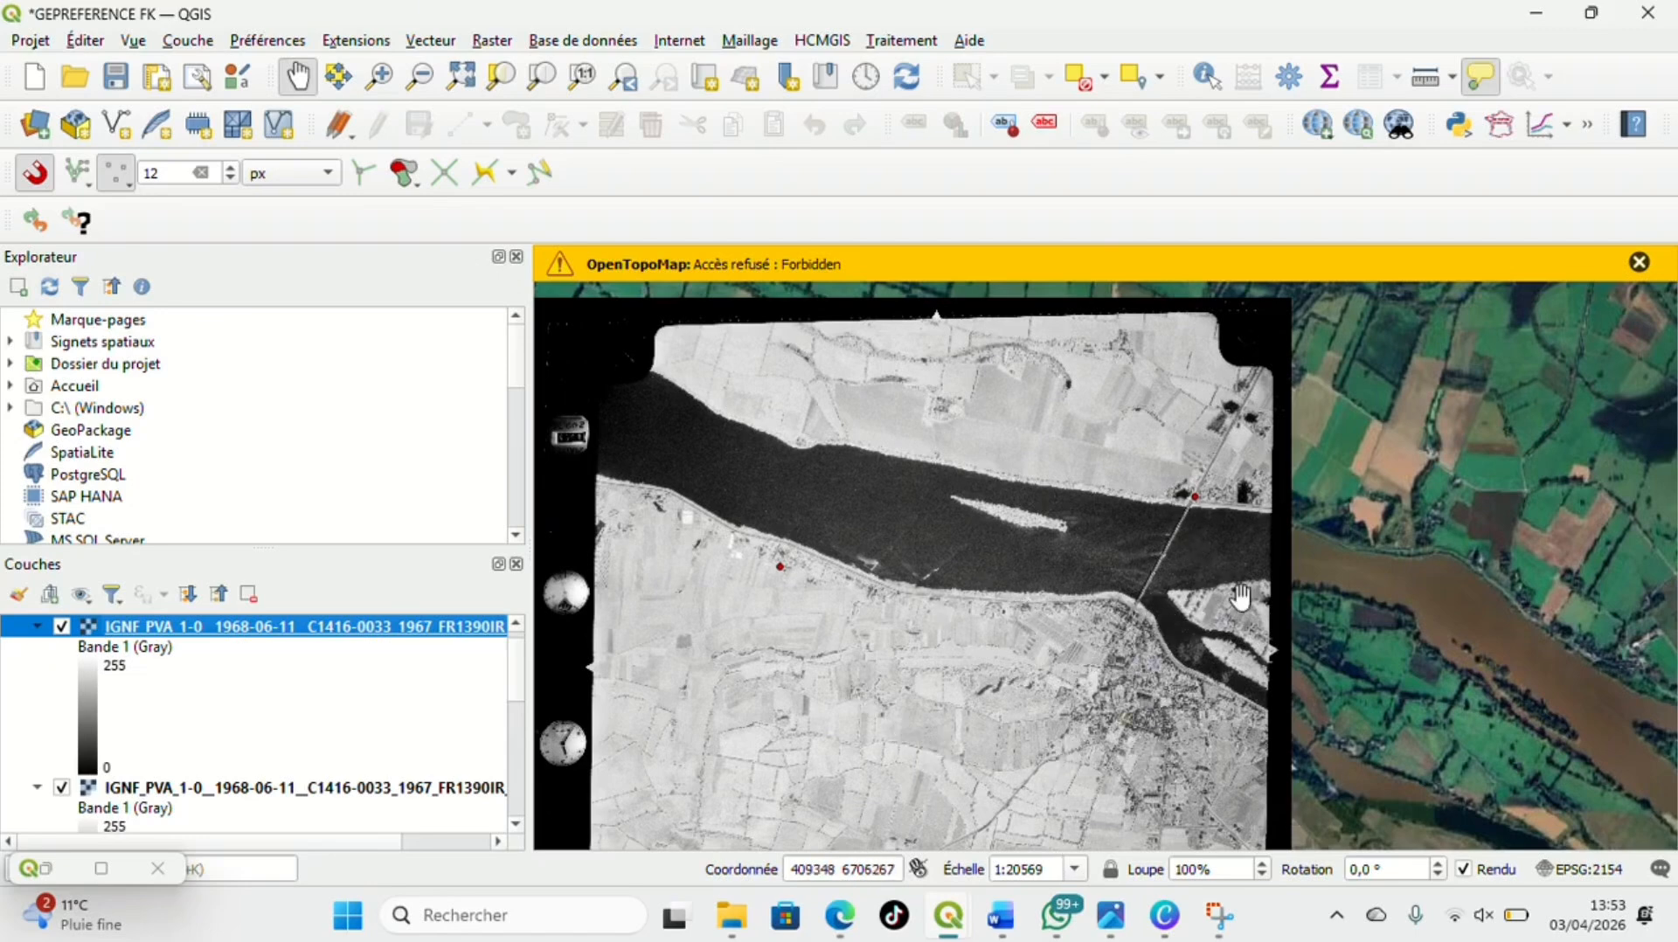
pyautogui.click(62, 627)
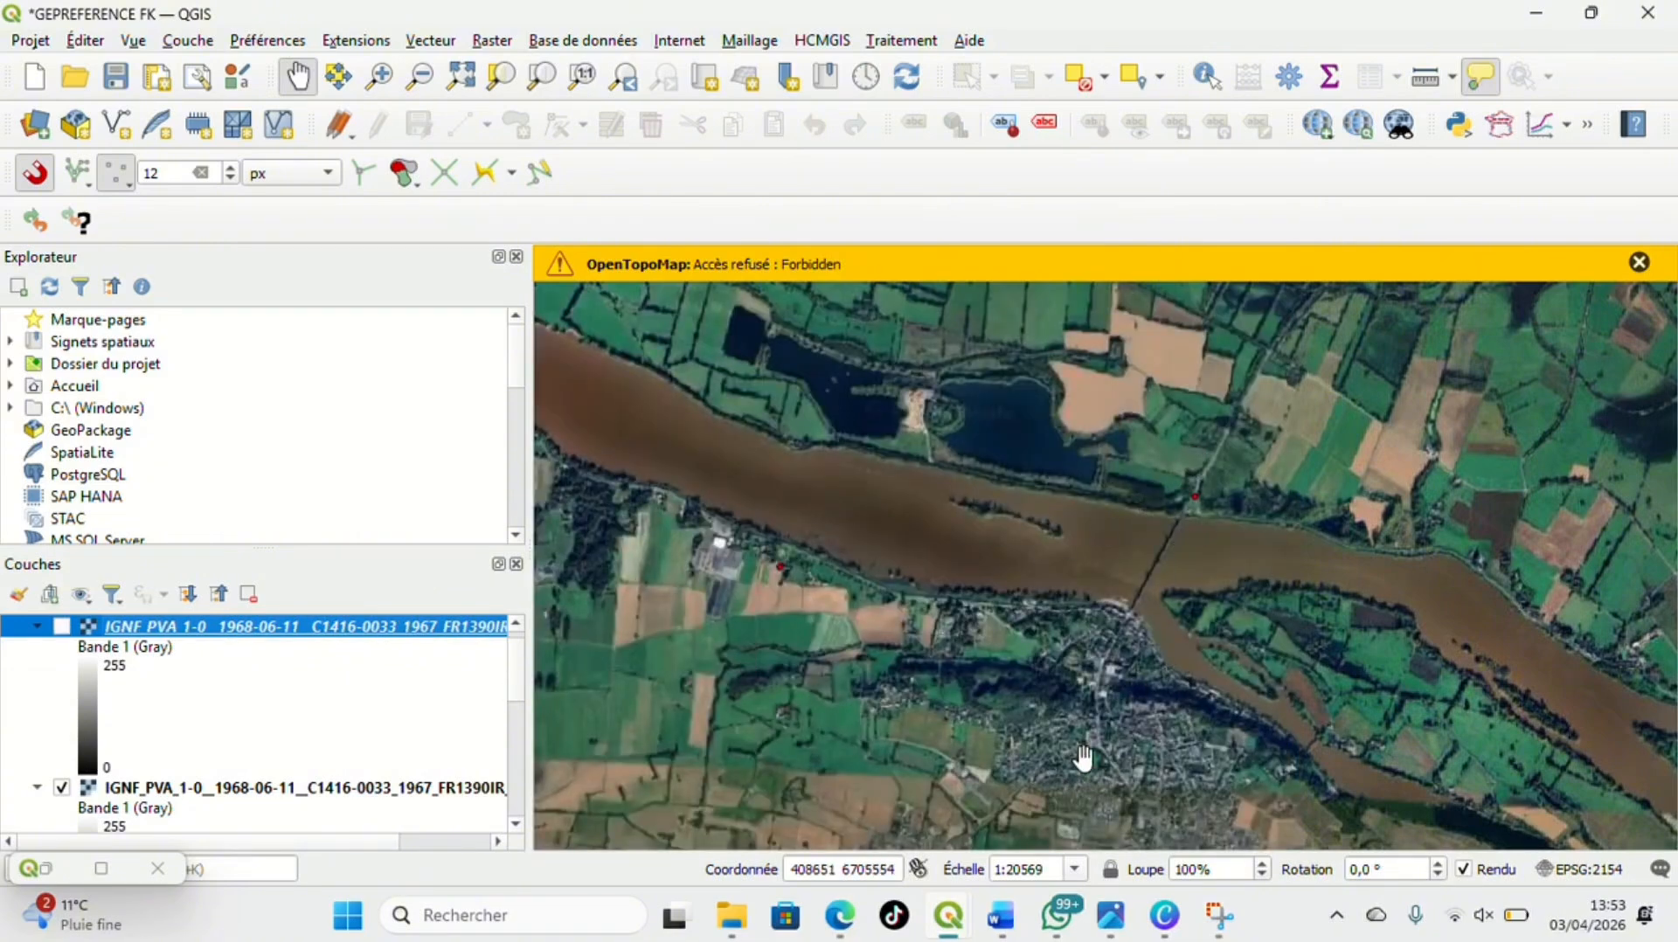
pyautogui.click(62, 628)
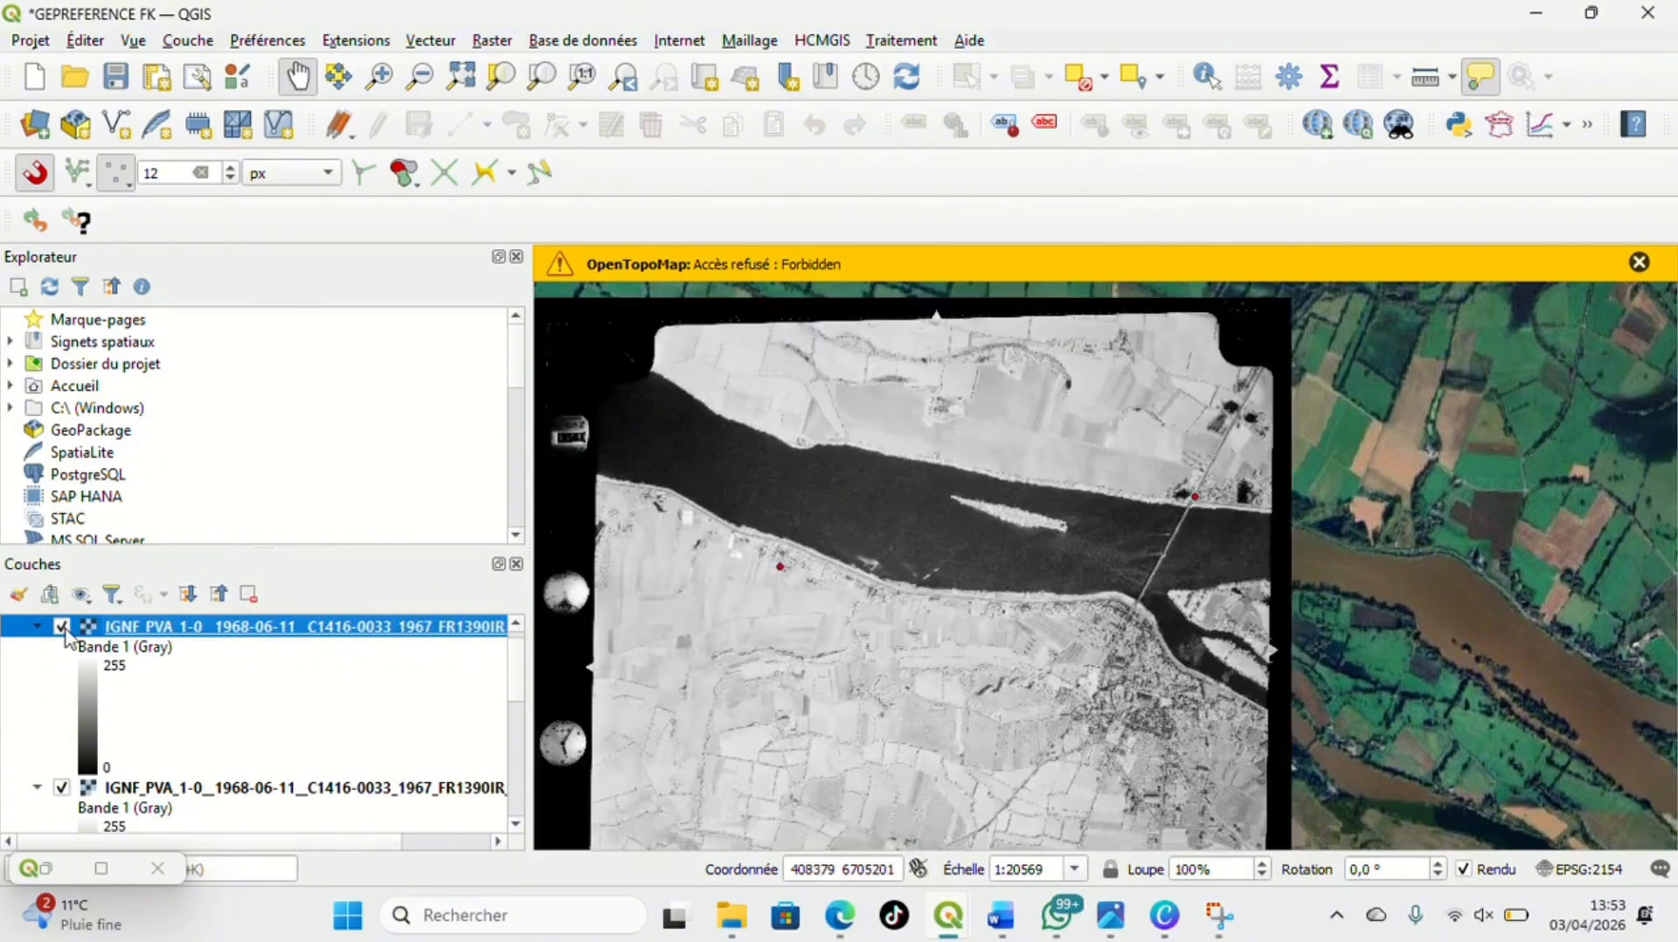
# Zoom to the extent of the original, non-georeferenced aerial photo layer and examine where it lies on the map
pyautogui.click(142, 789)
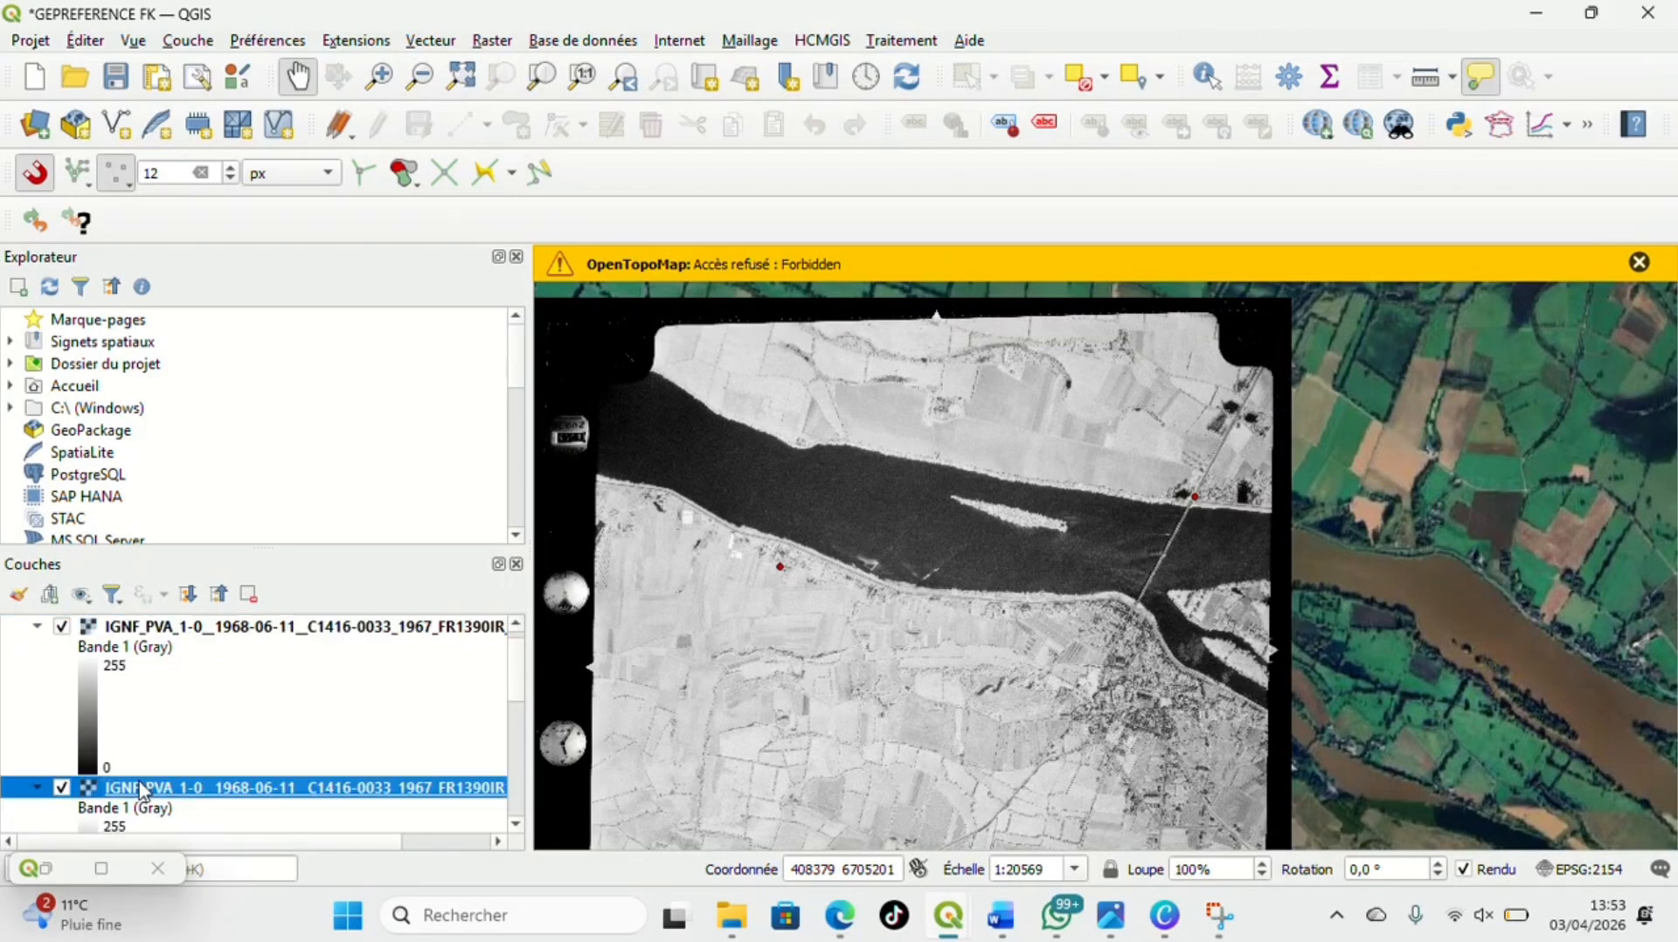
pyautogui.rightClick(142, 789)
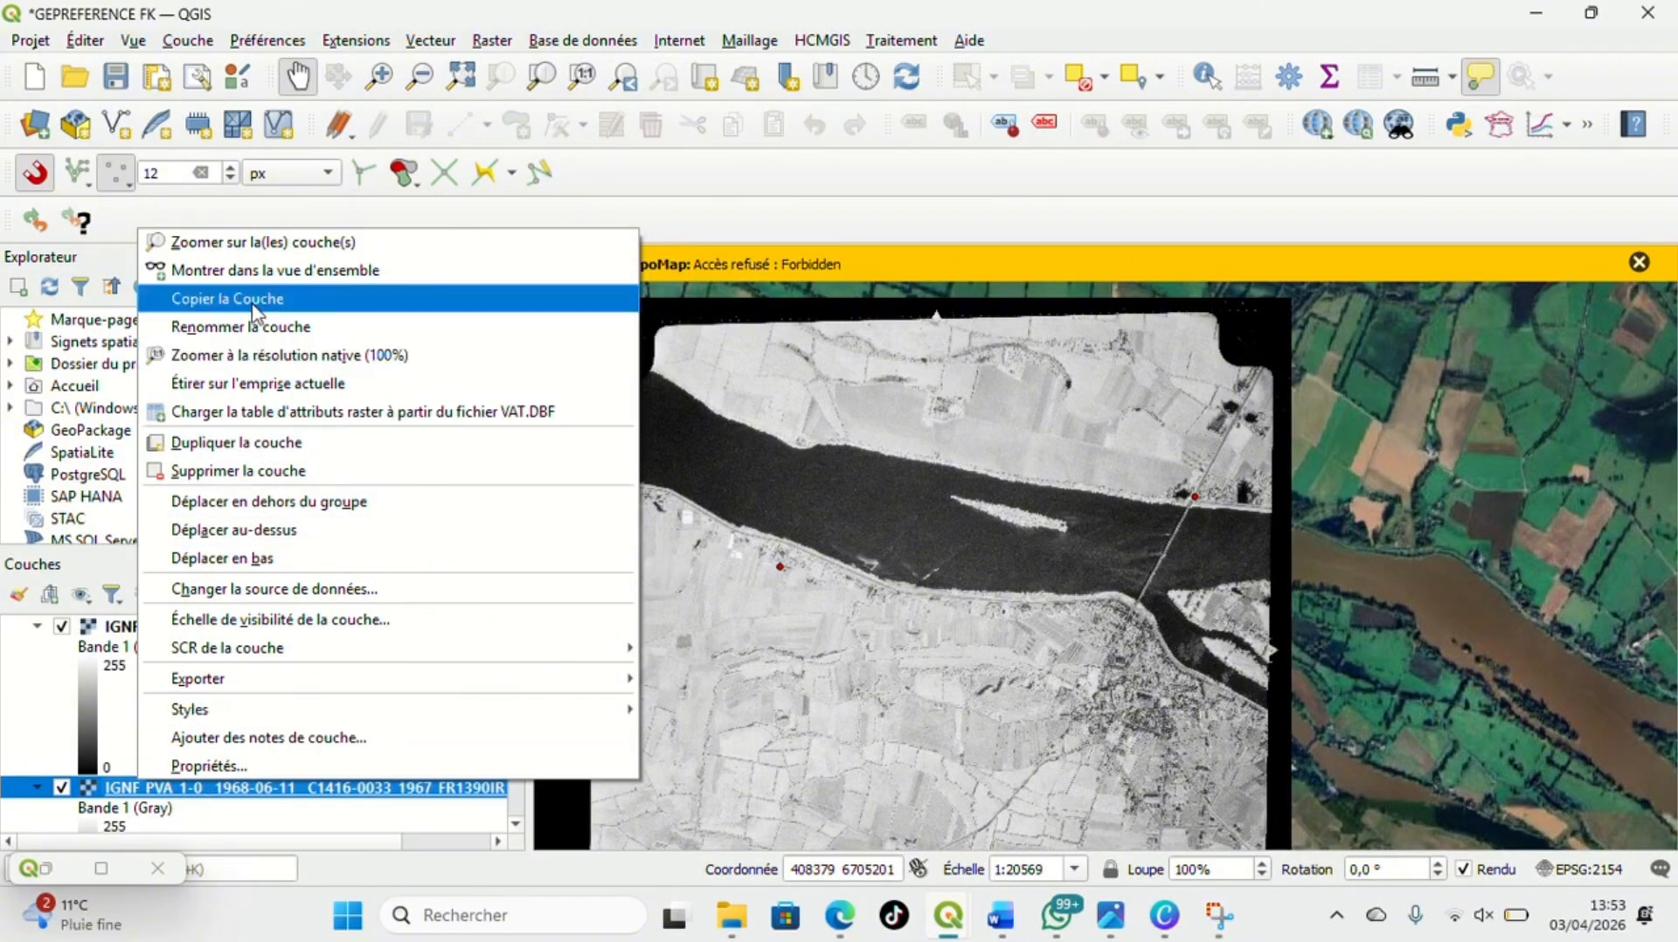
pyautogui.click(276, 243)
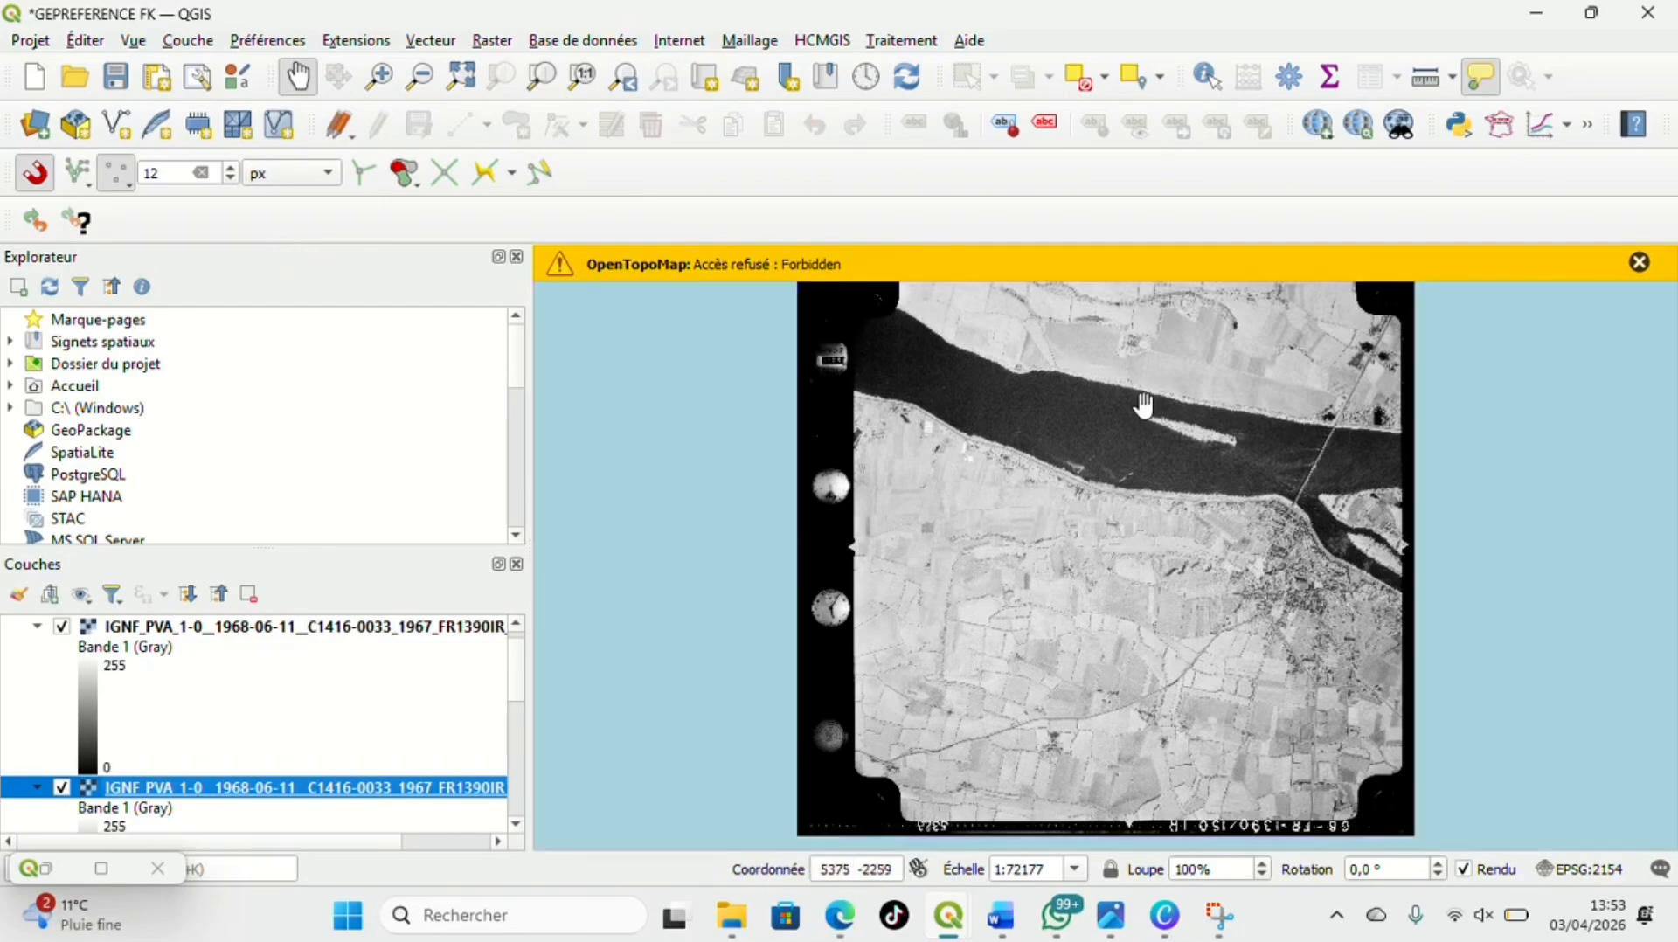
pyautogui.scroll(-3, 1179, 582)
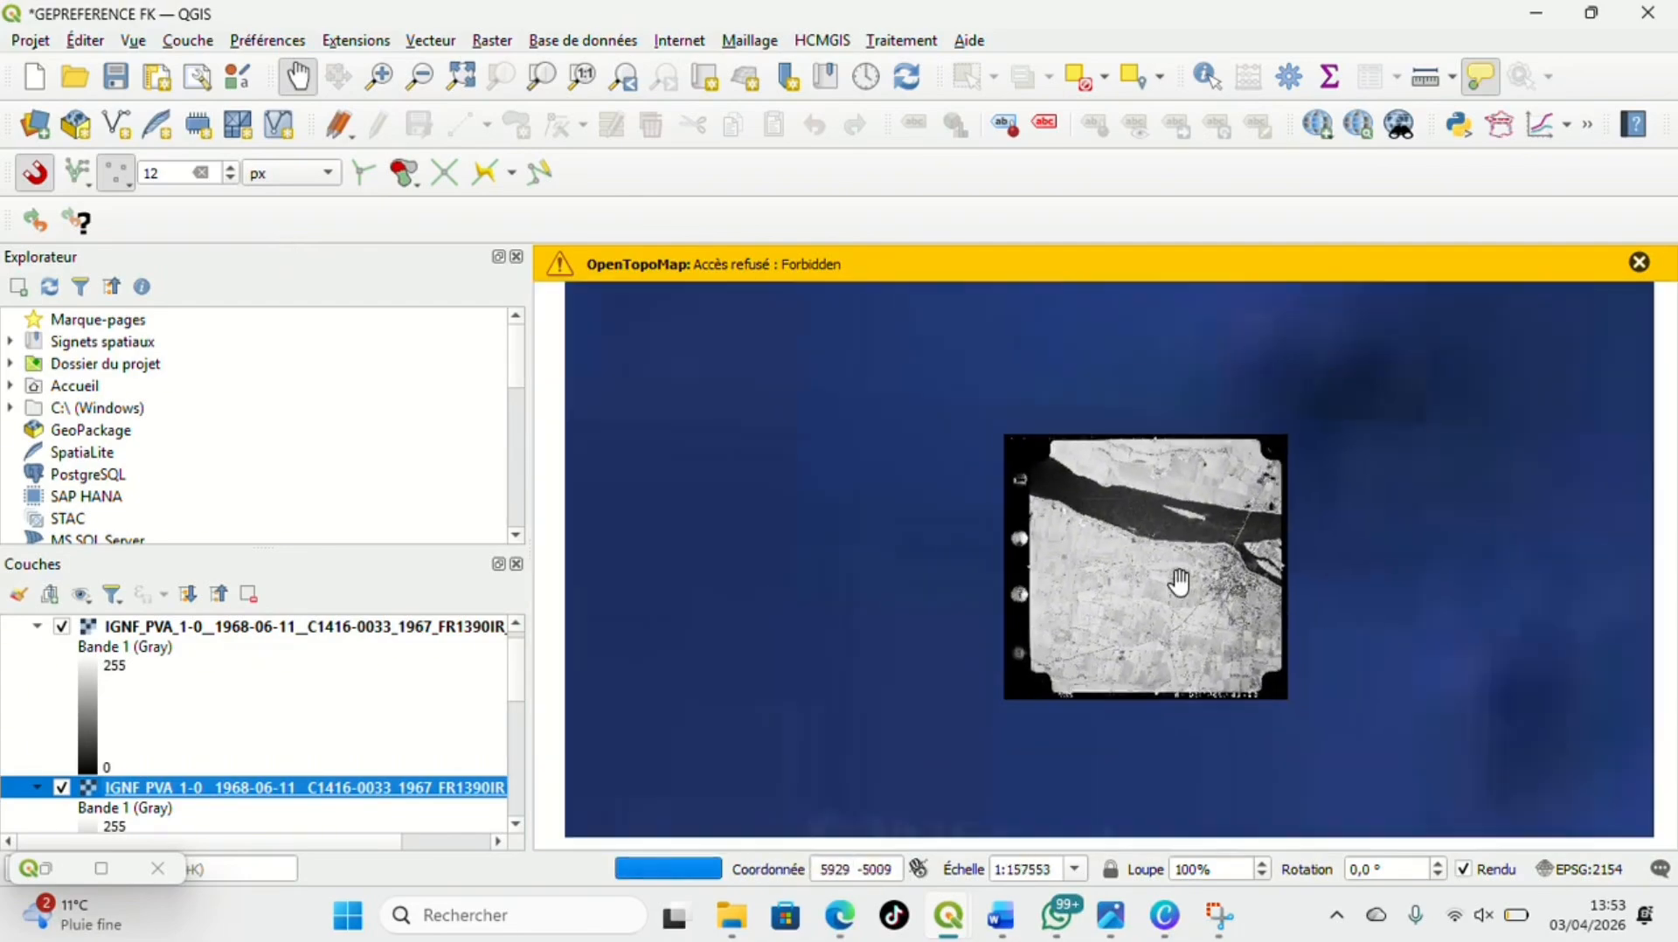
pyautogui.scroll(-2, 1179, 582)
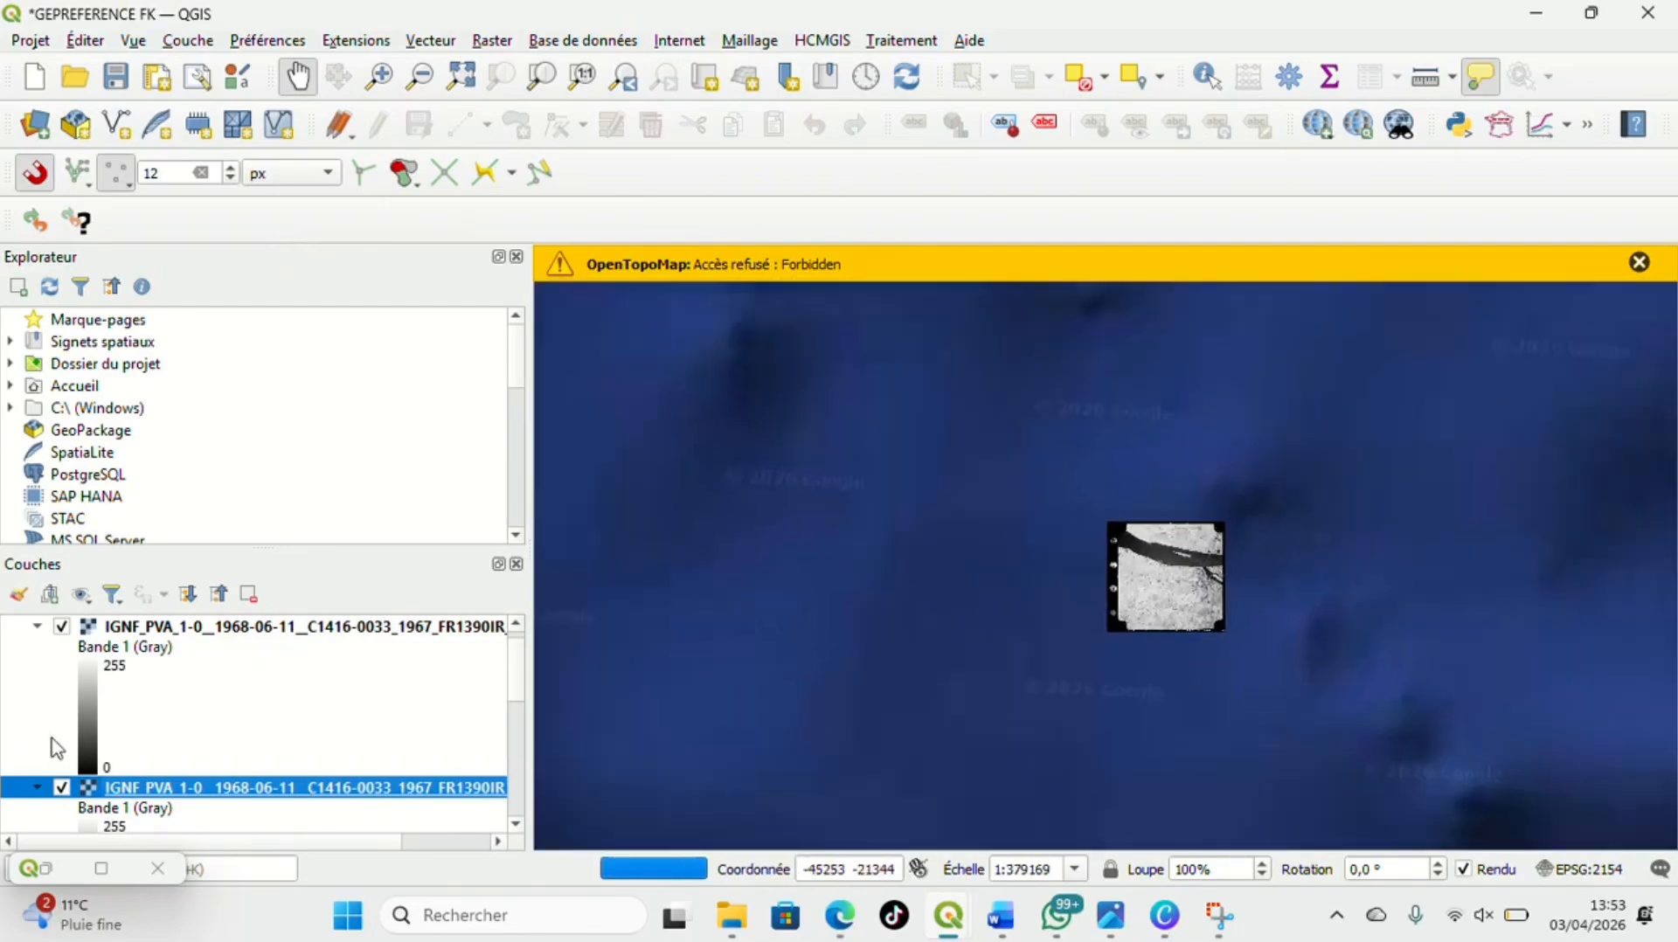
# Zoom back to the georeferenced photo layer and compare it with the satellite imagery by hiding and showing it
pyautogui.click(330, 627)
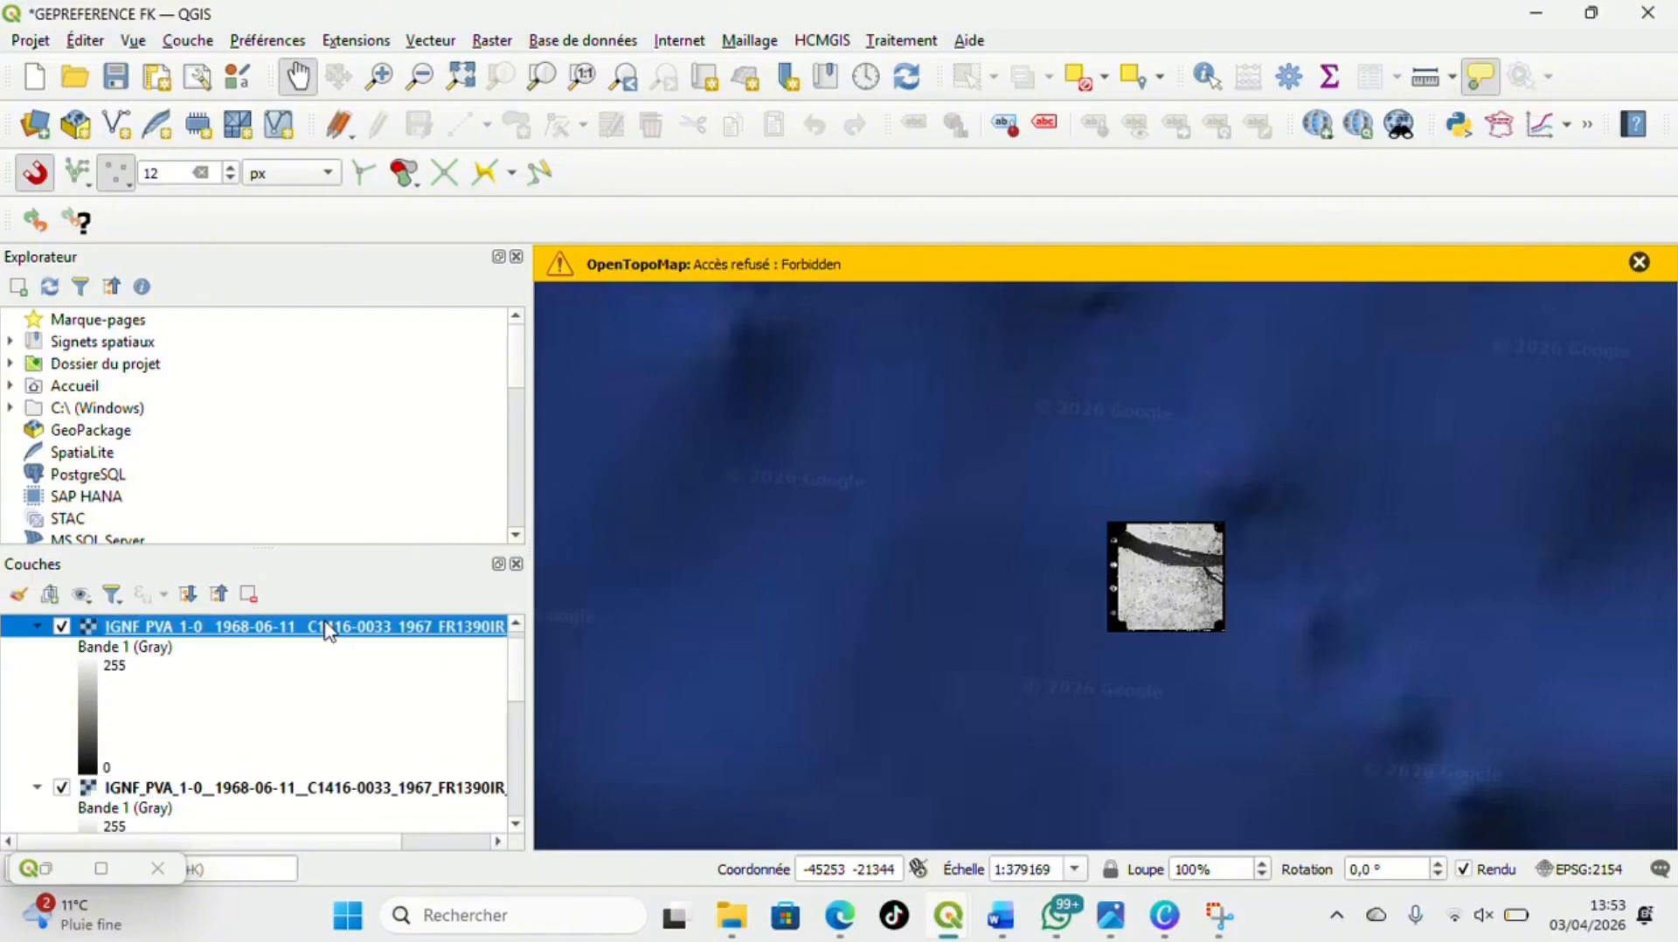
pyautogui.rightClick(330, 627)
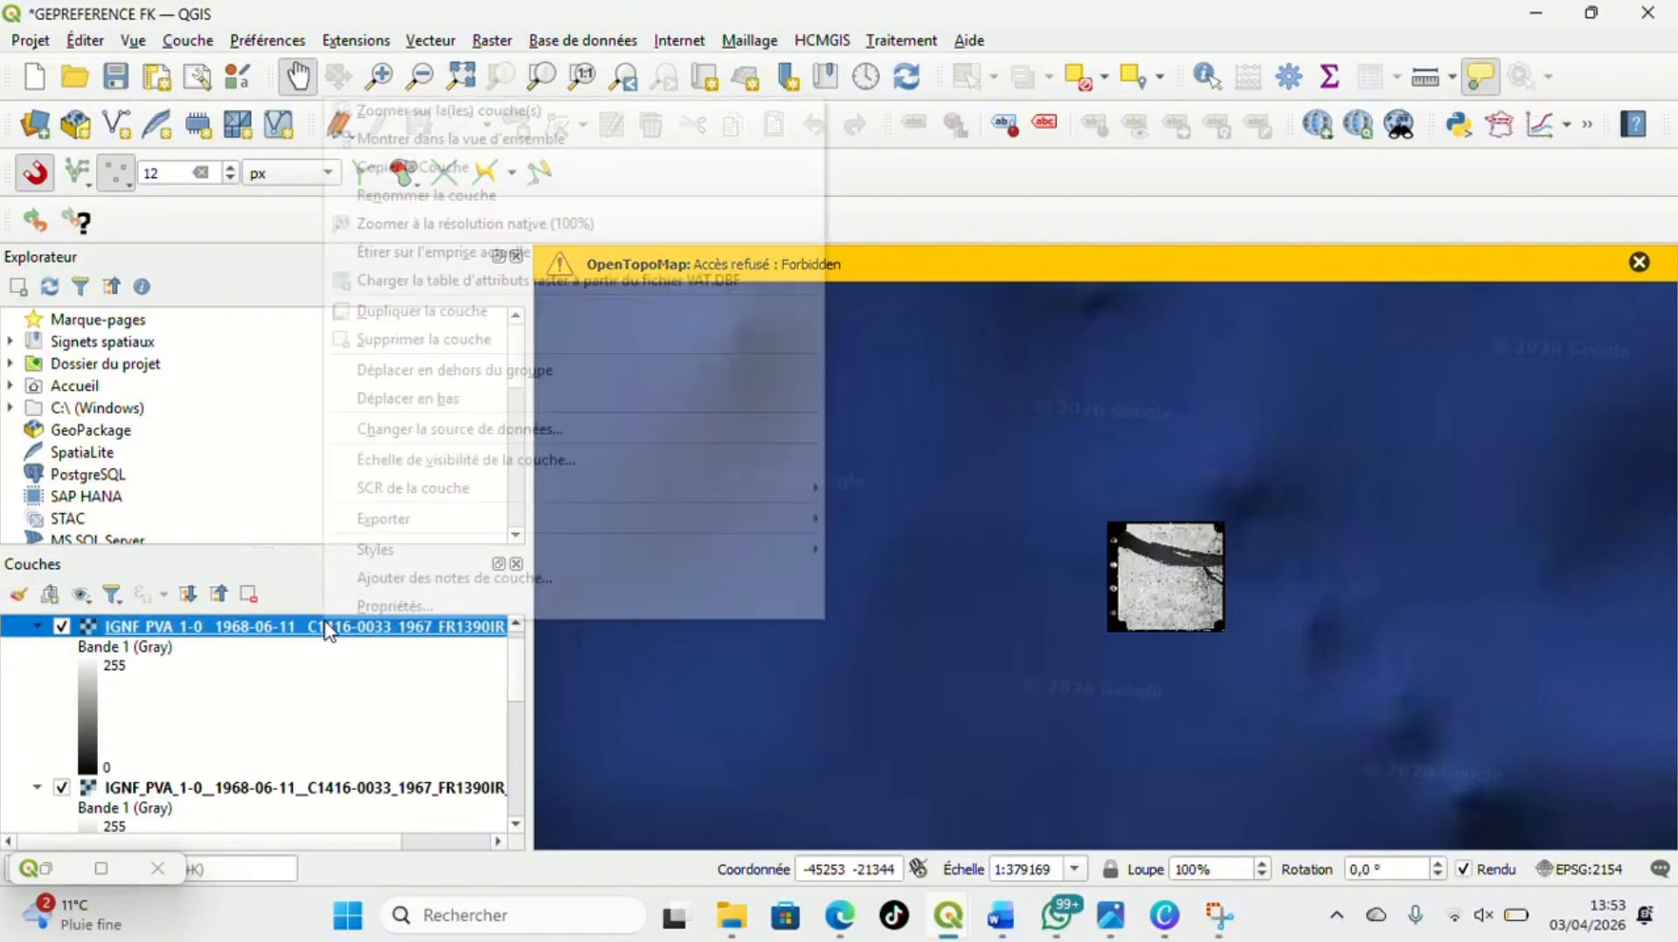
pyautogui.click(451, 112)
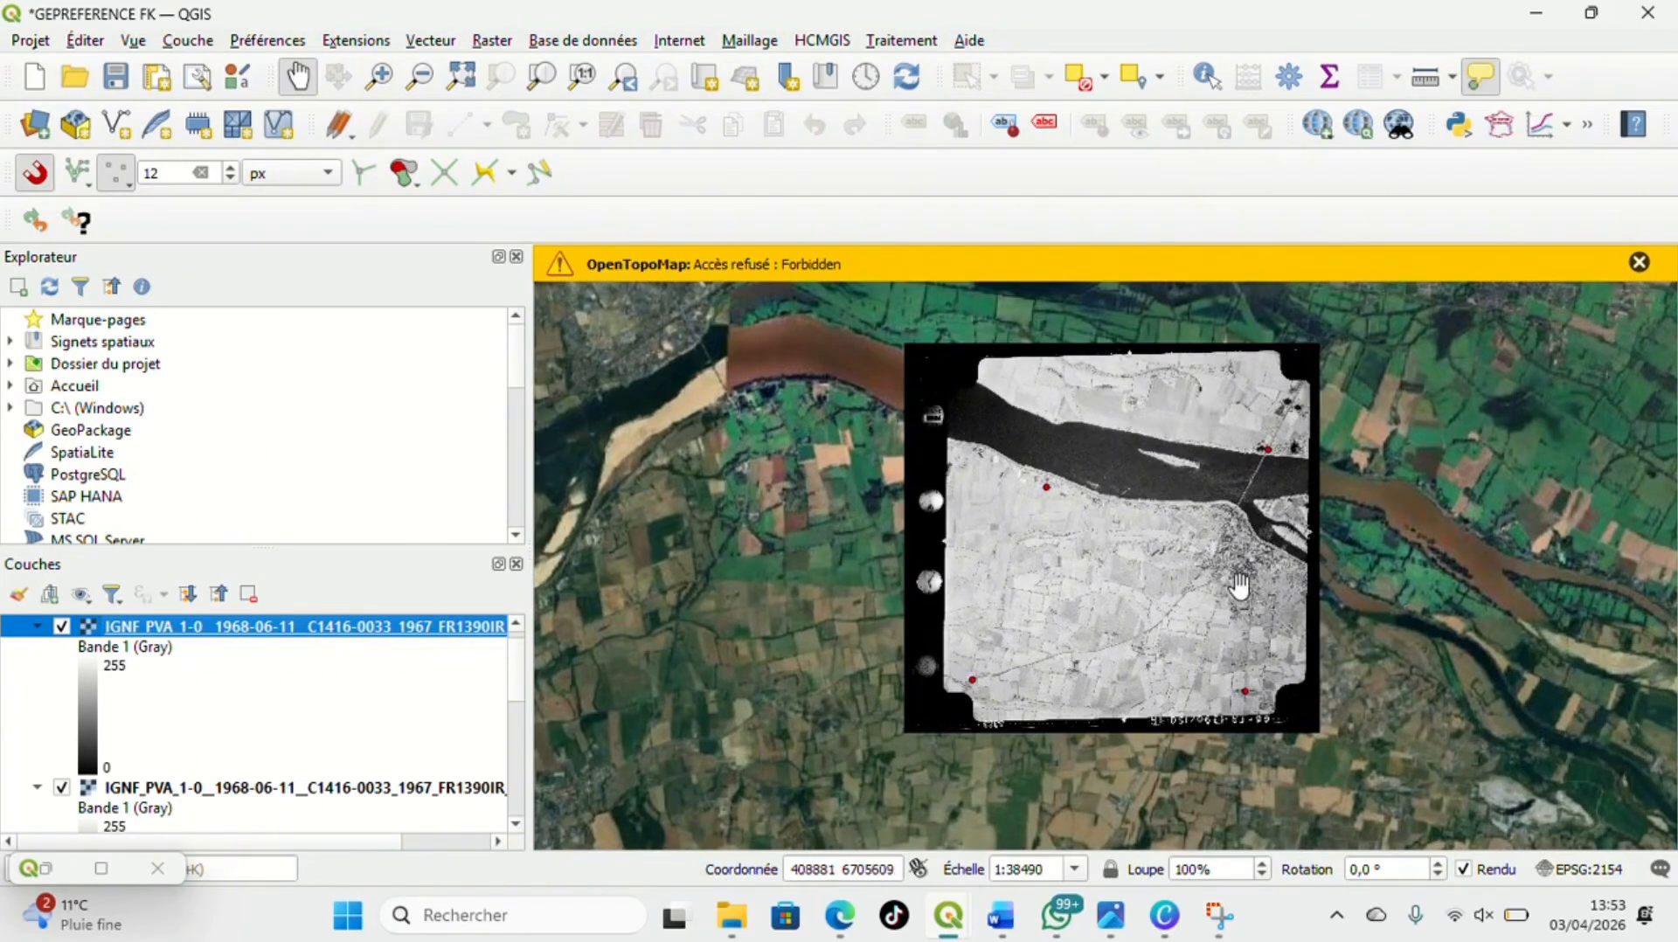
pyautogui.click(62, 627)
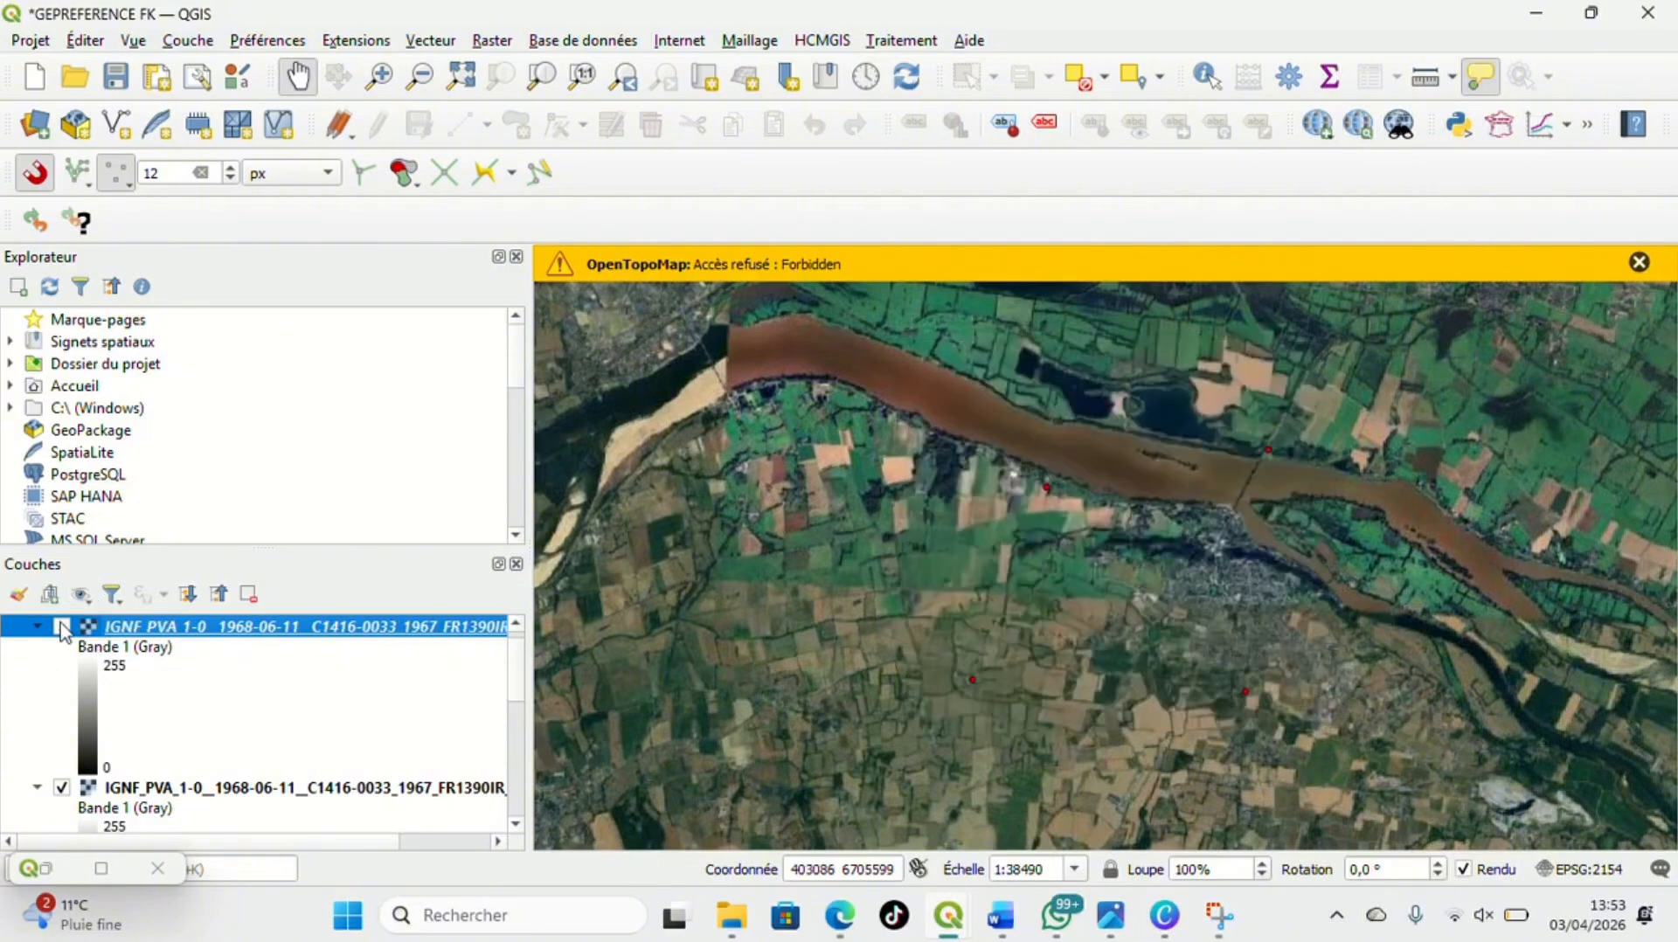
pyautogui.click(62, 627)
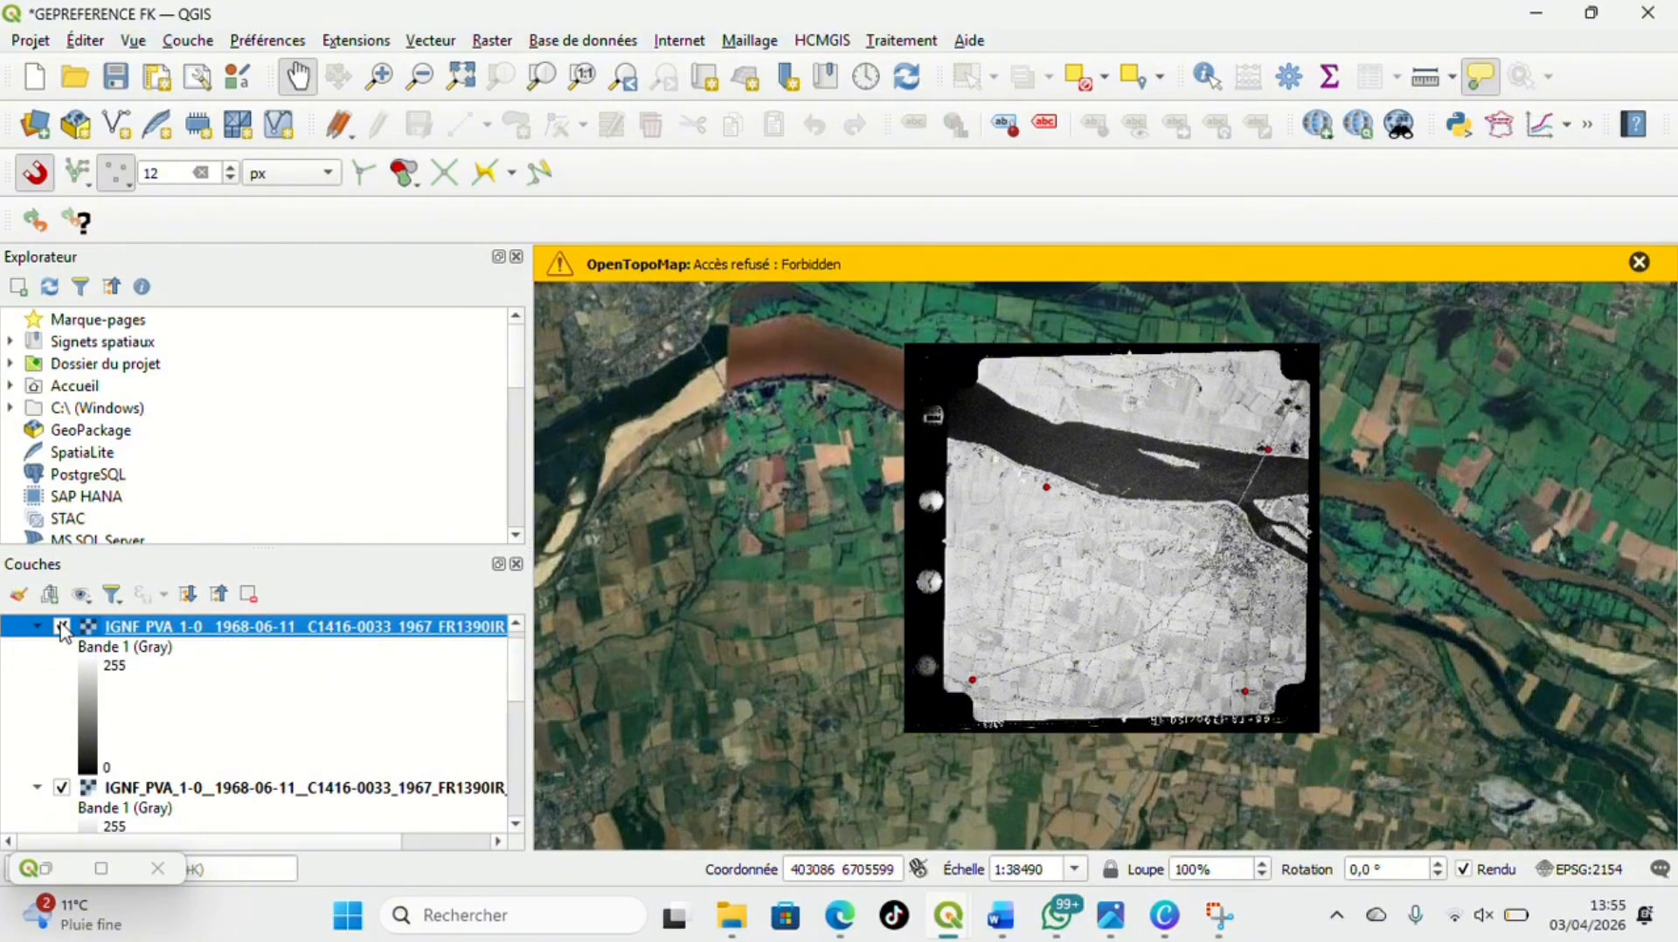
# Find the 1968 land-cover layer in the project and display it over the georeferenced aerial photo
pyautogui.scroll(-10, 160, 739)
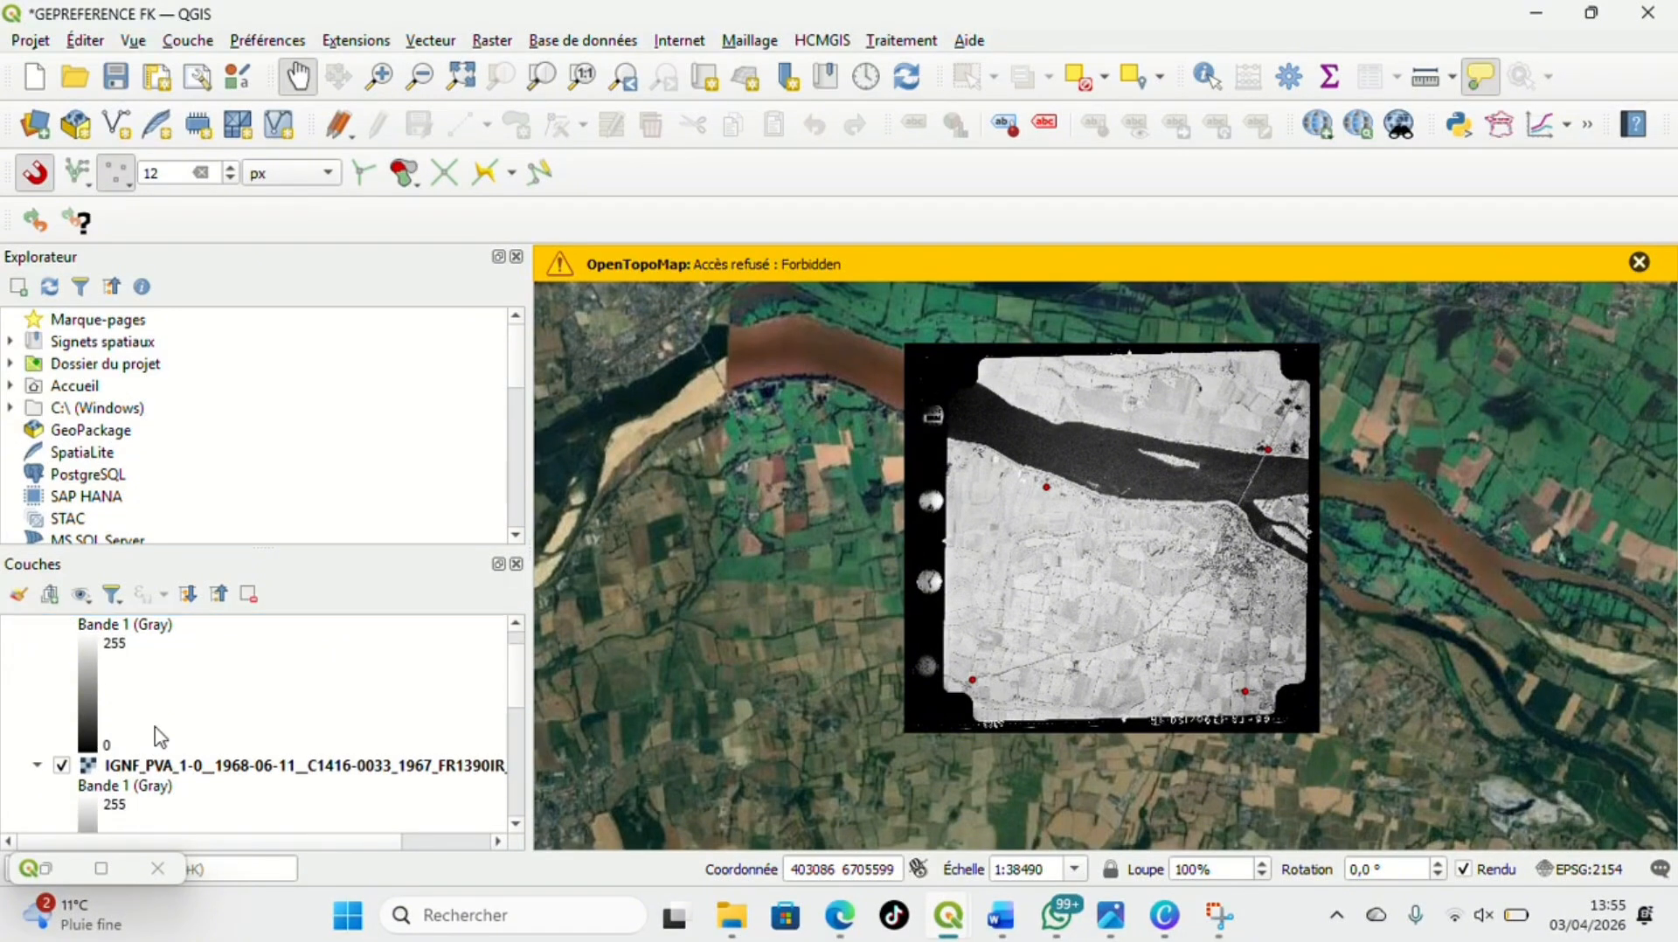
pyautogui.scroll(-2, 88, 828)
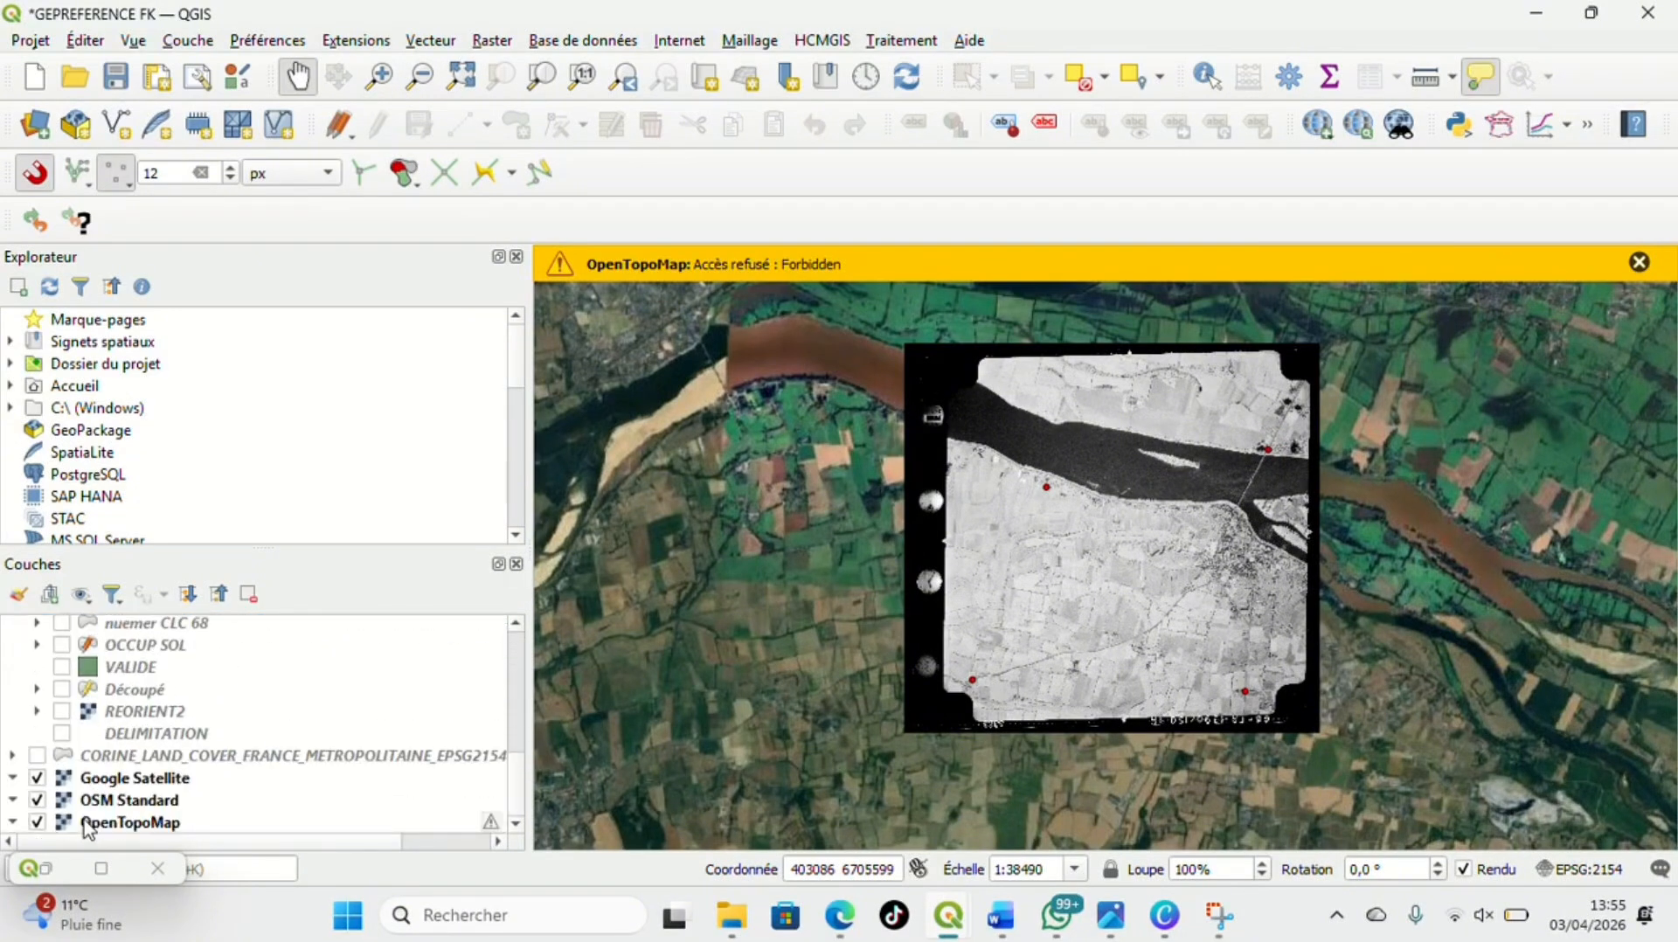
pyautogui.scroll(2, 47, 743)
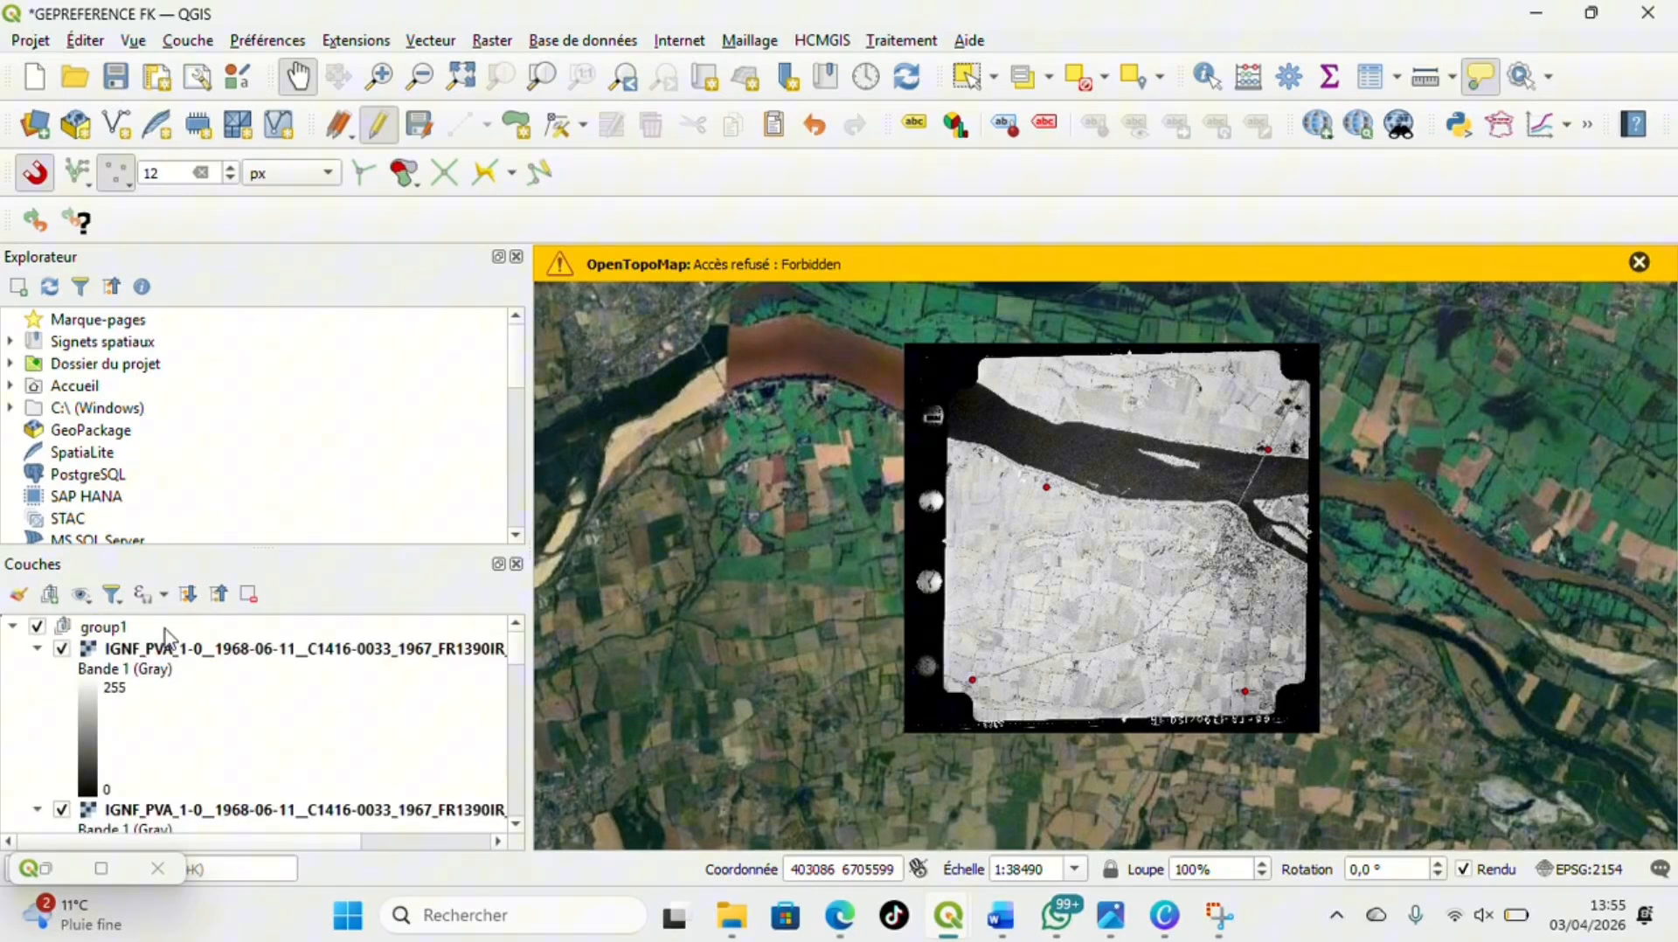
pyautogui.scroll(-3, 150, 648)
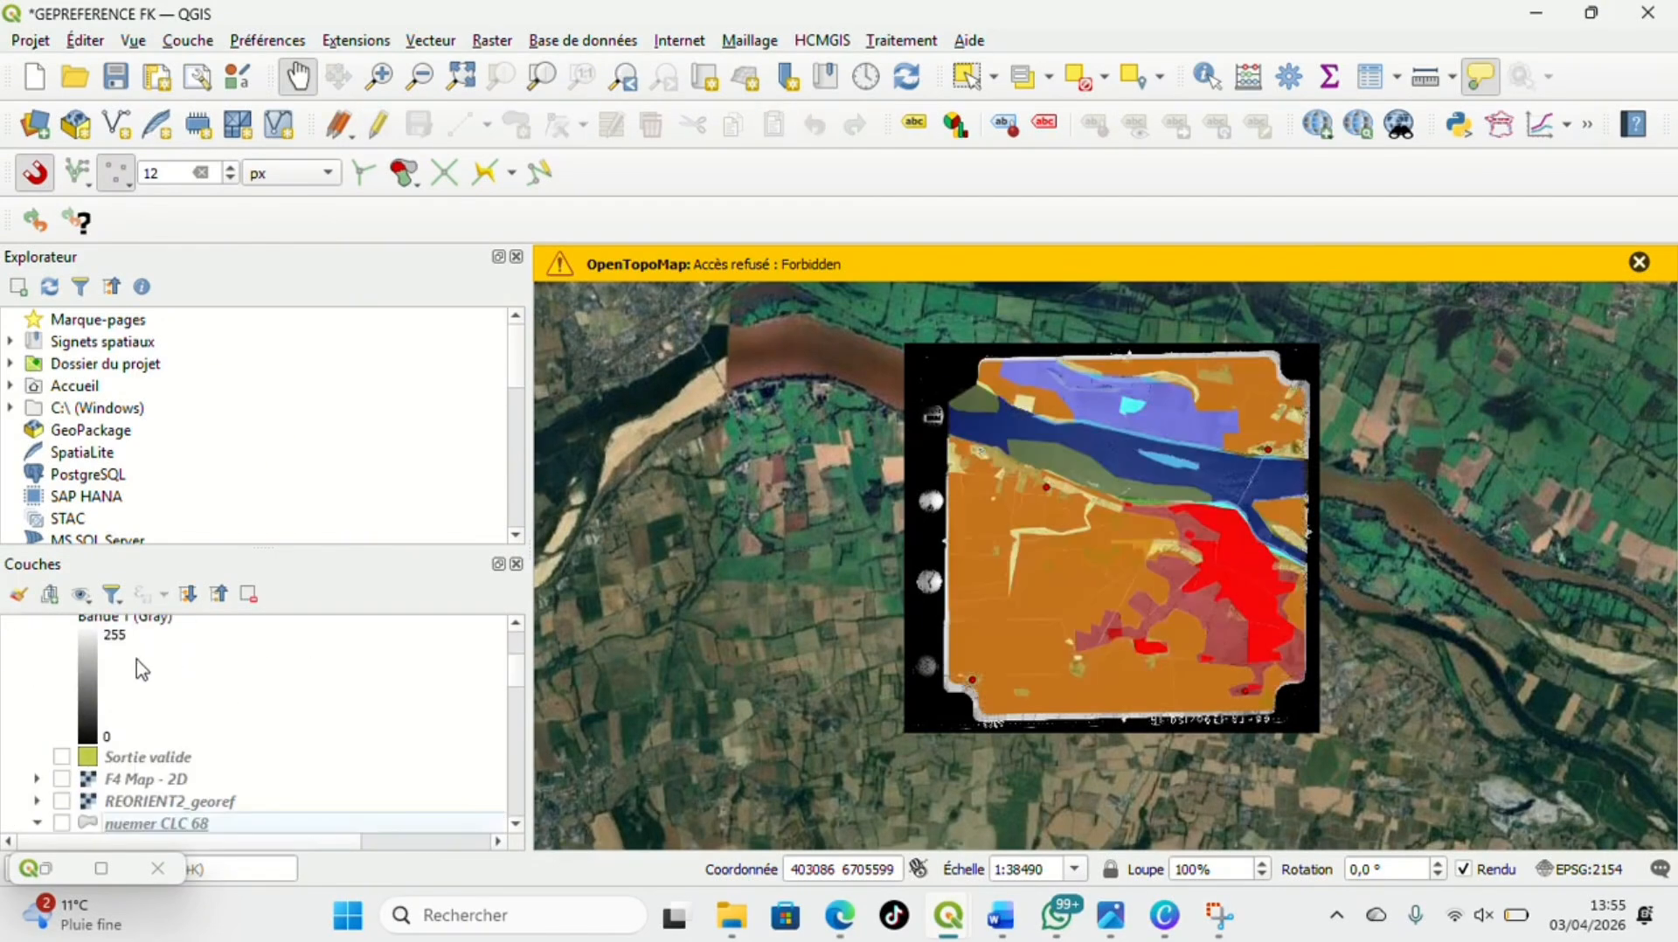